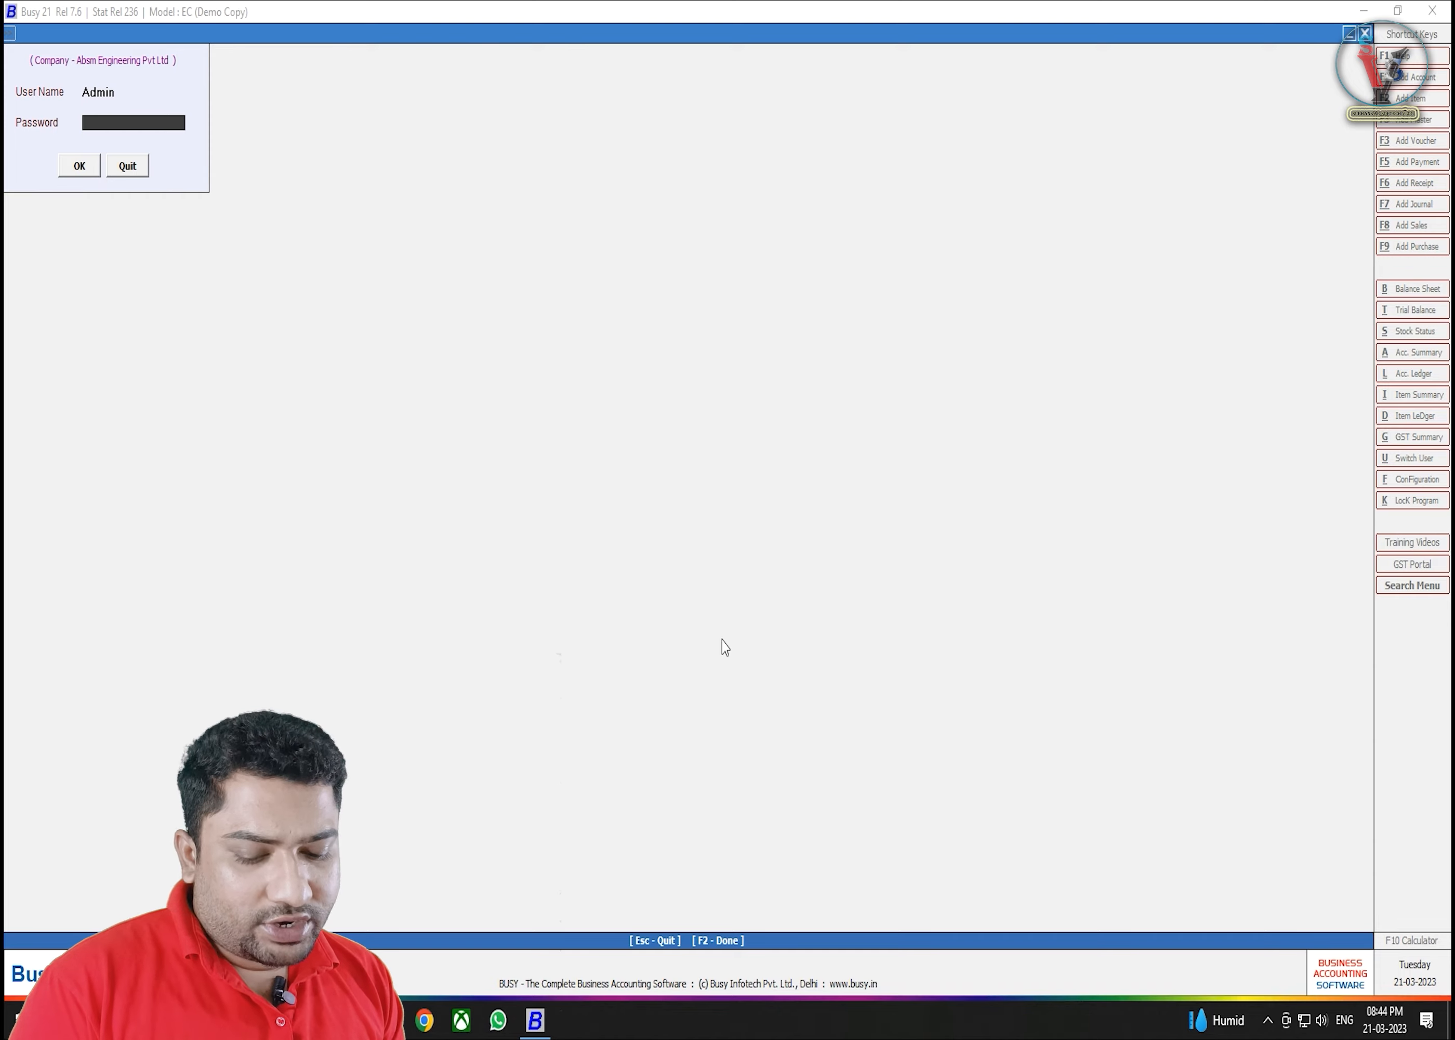
- Log in to Absm Engineering Pvt Ltd for F.Y. 2023-24 by submitting the password
key("Return")
key("Return")
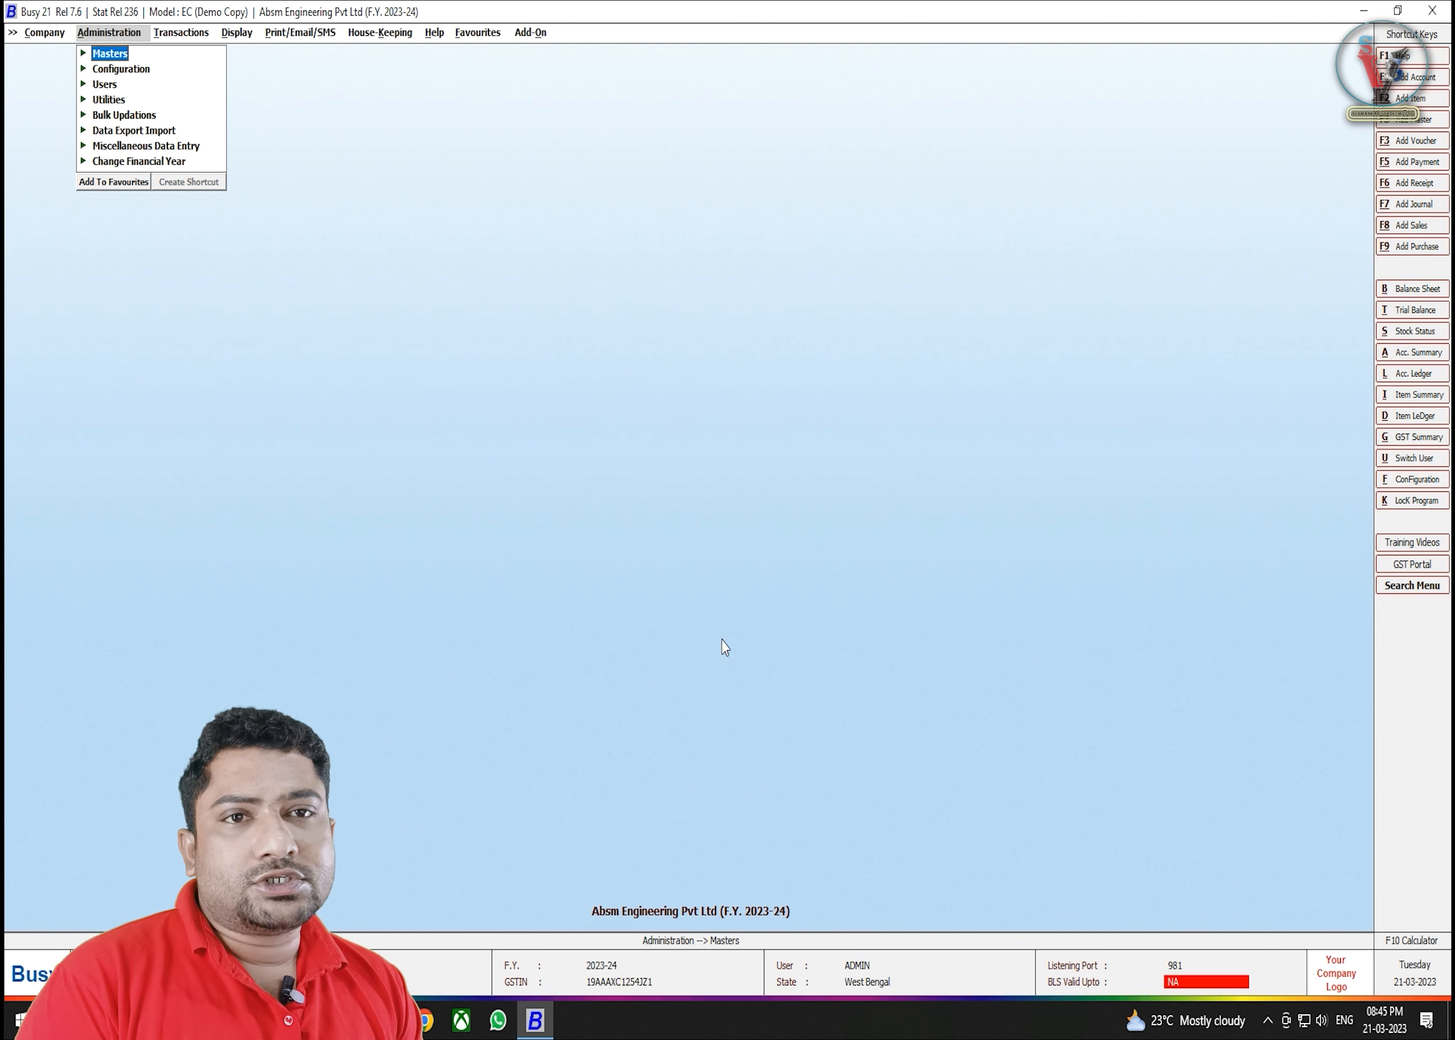
- Browse the Transactions and Display menus, moving on toward Print/Email/SMS
key("Right")
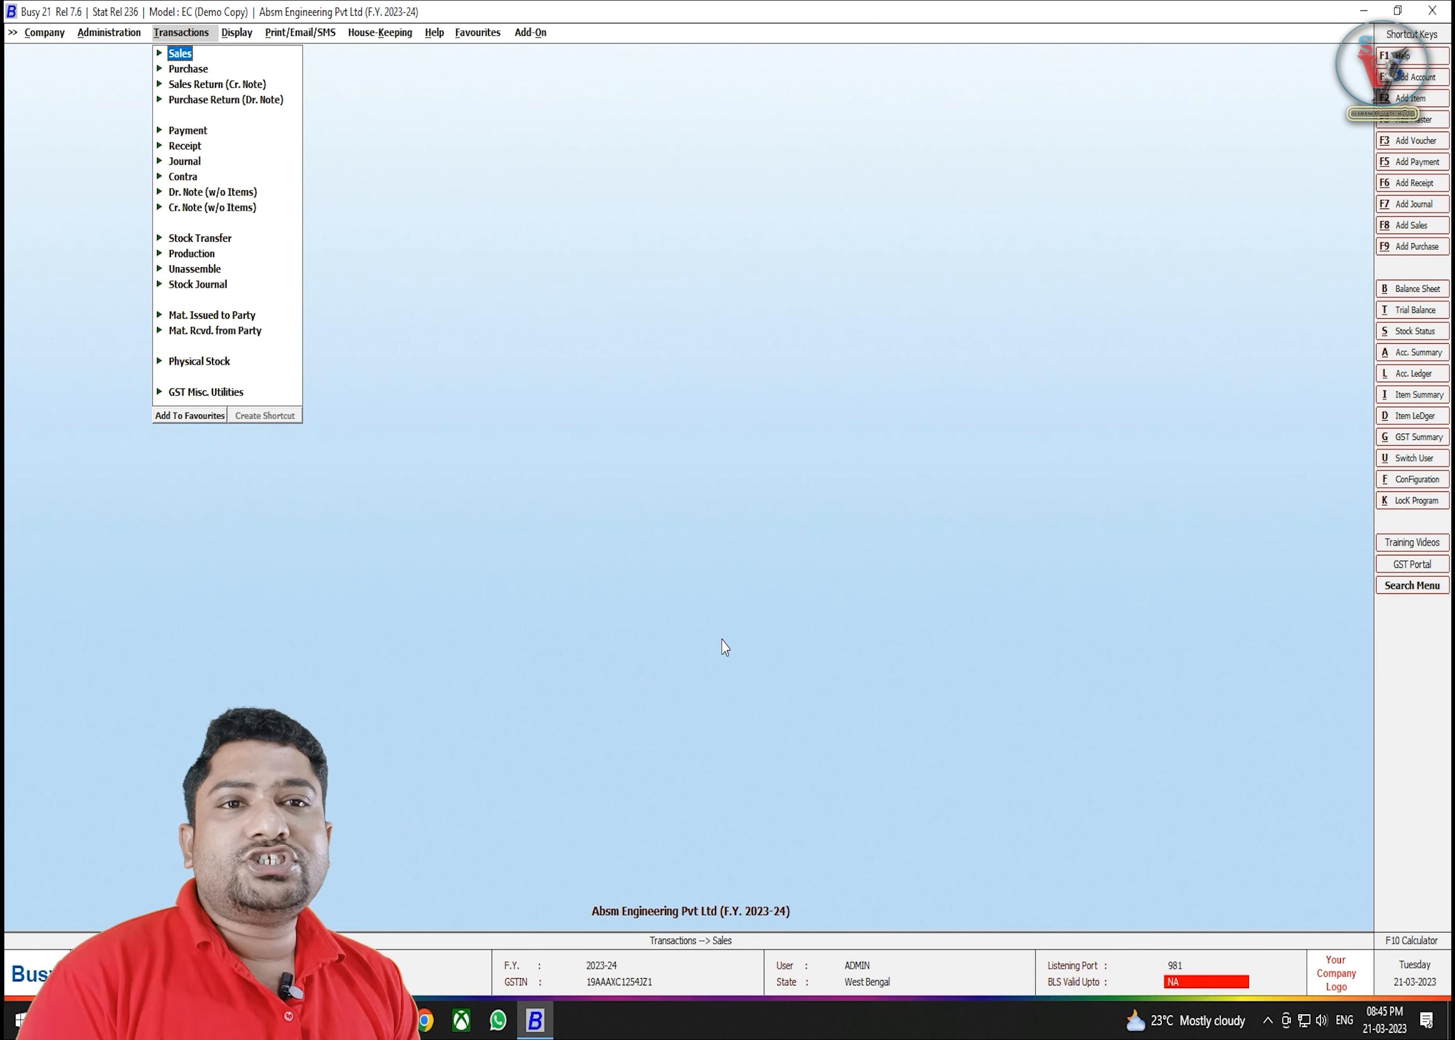
key("Right")
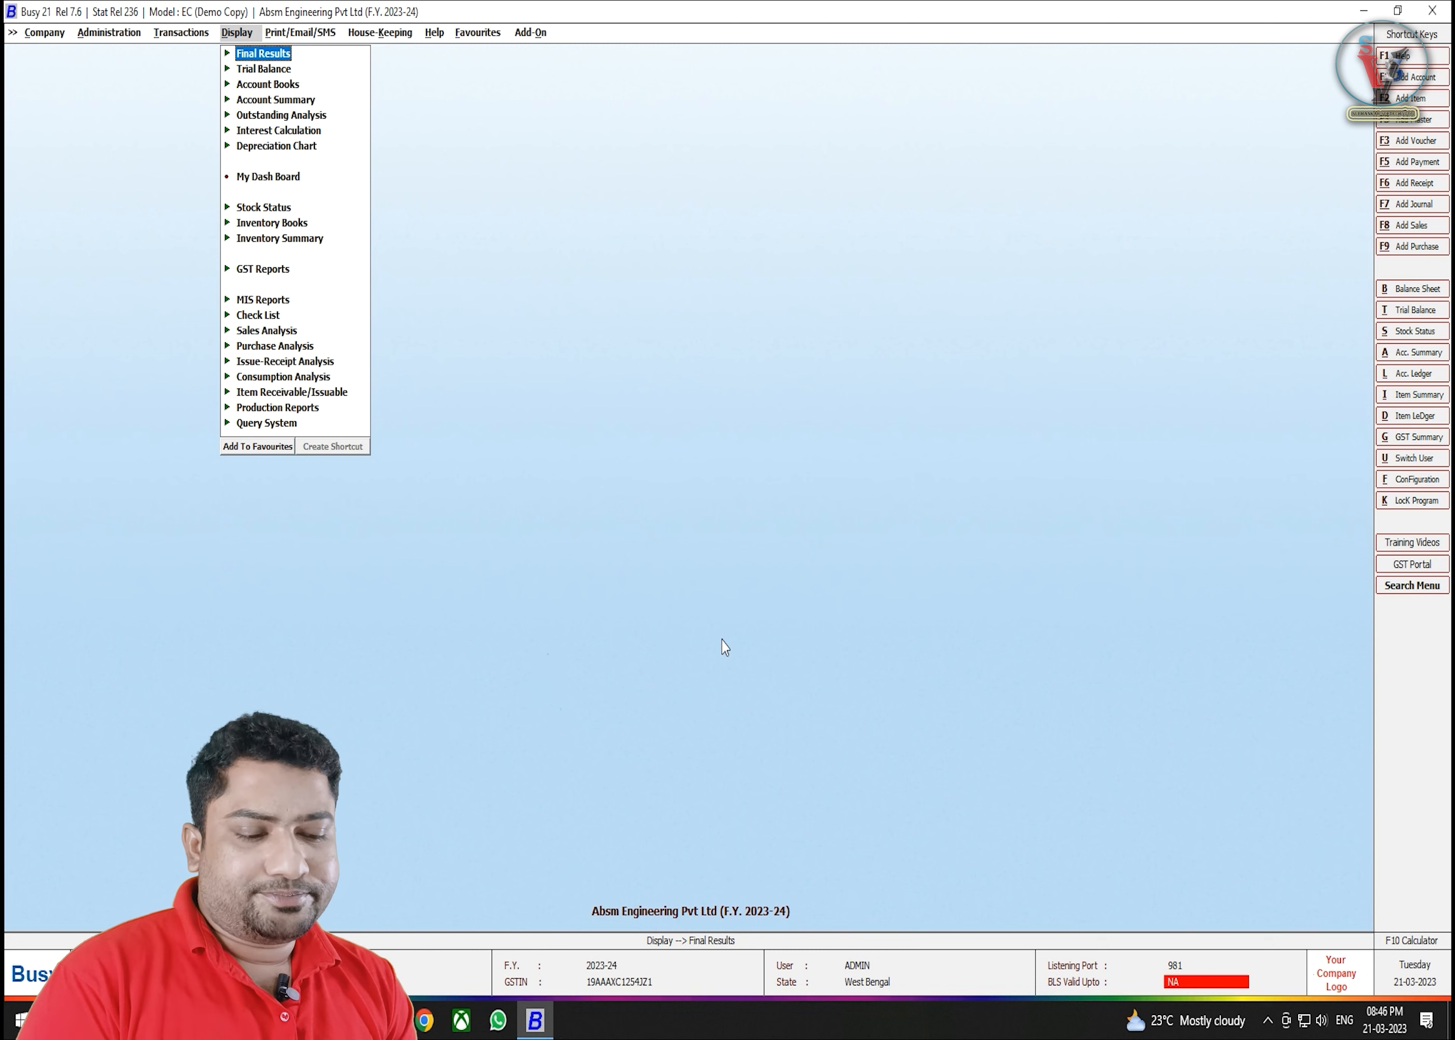
key("Right")
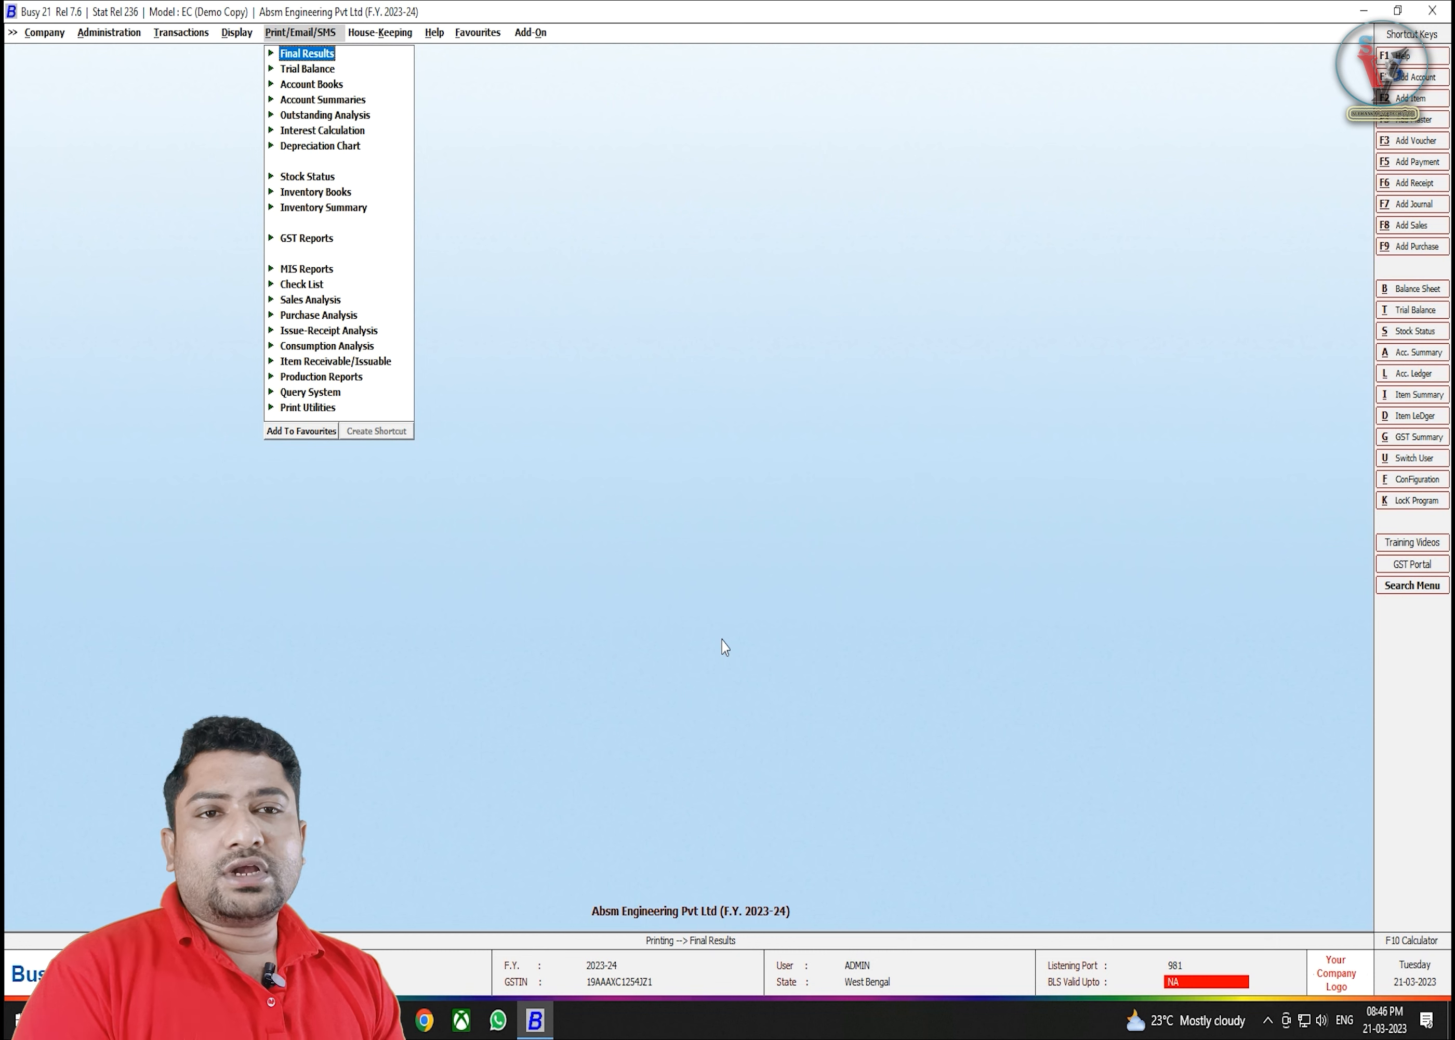
- Open the House-Keeping menu and highlight Rewrite Books
key("Right")
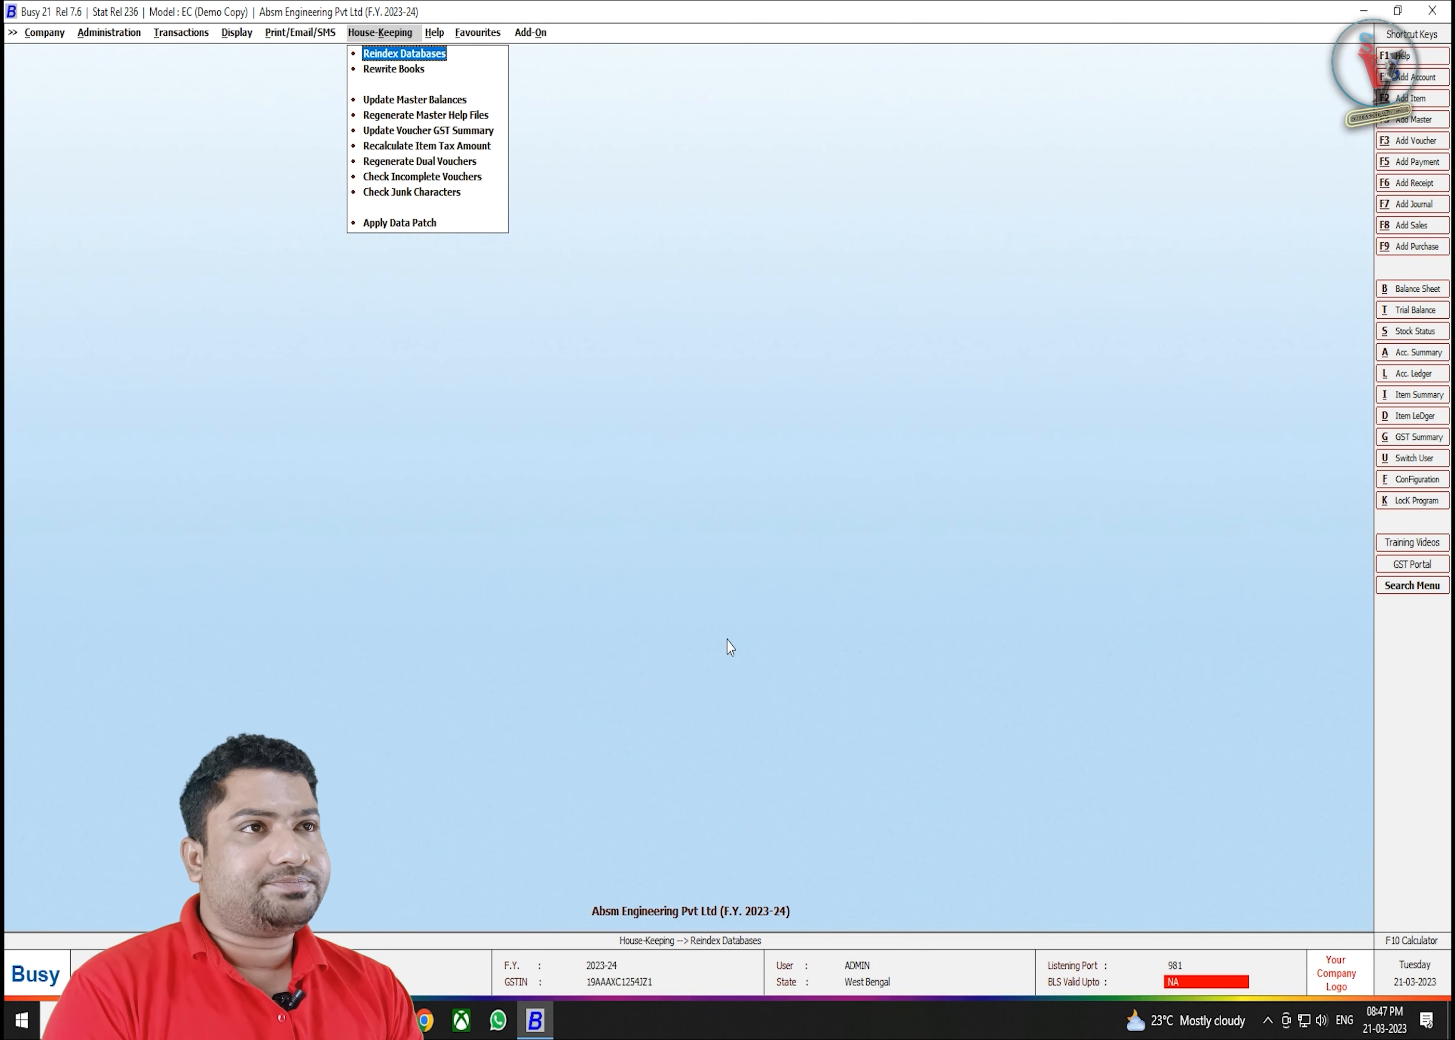
key("Down")
- Browse the Help and Favourites menus, ending on the Administration menu
key("Right")
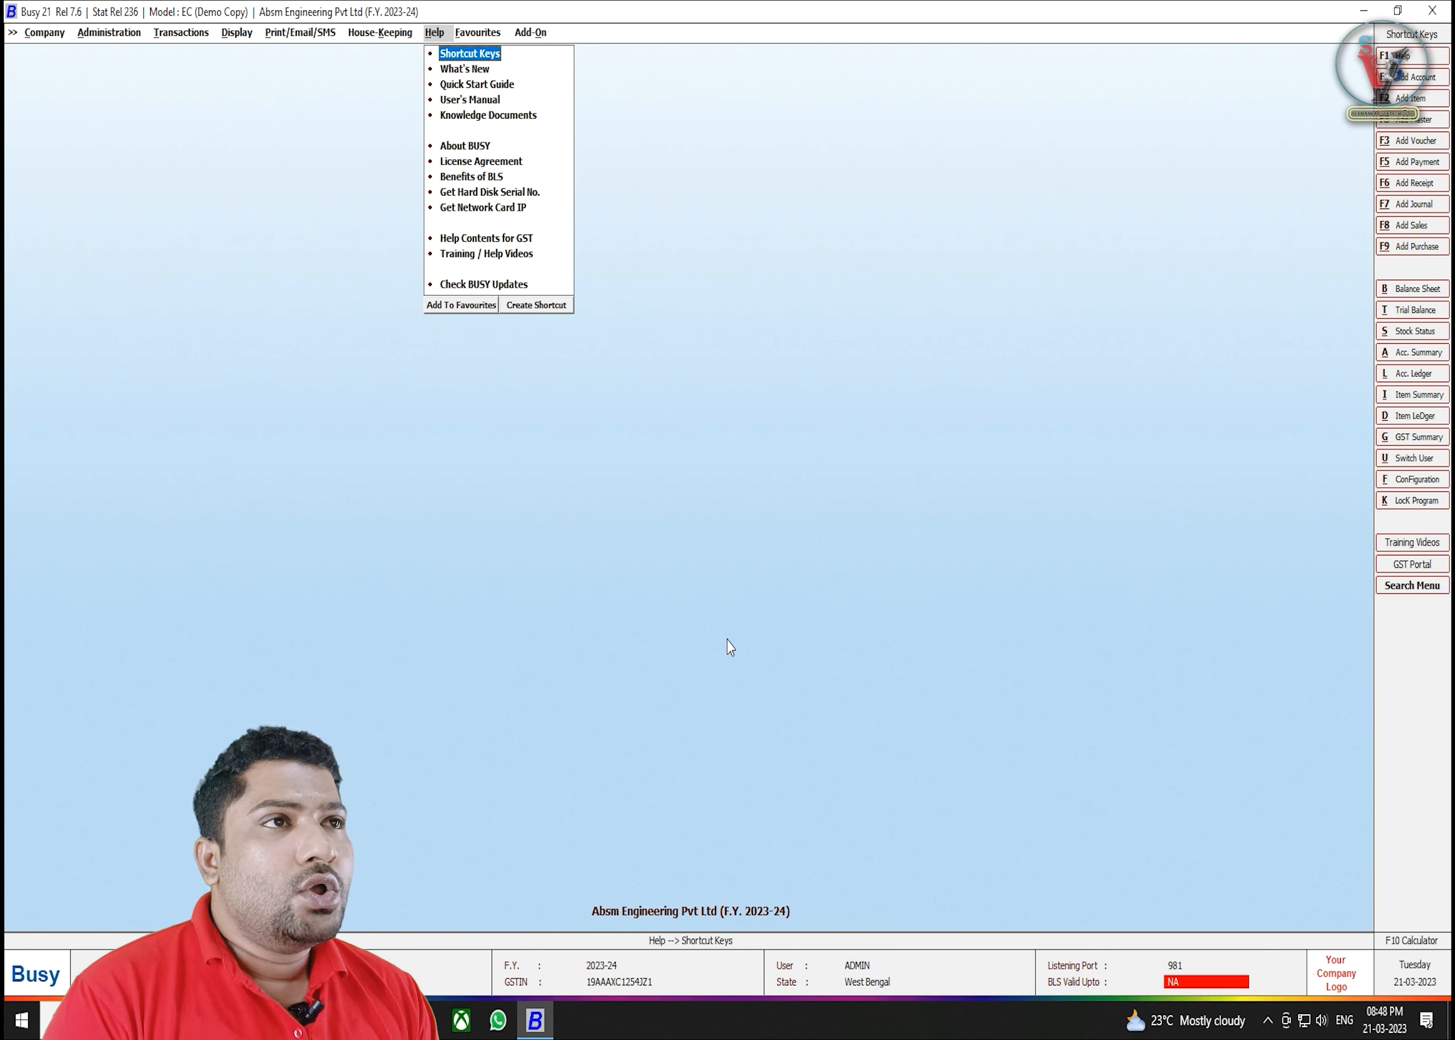
key("Right")
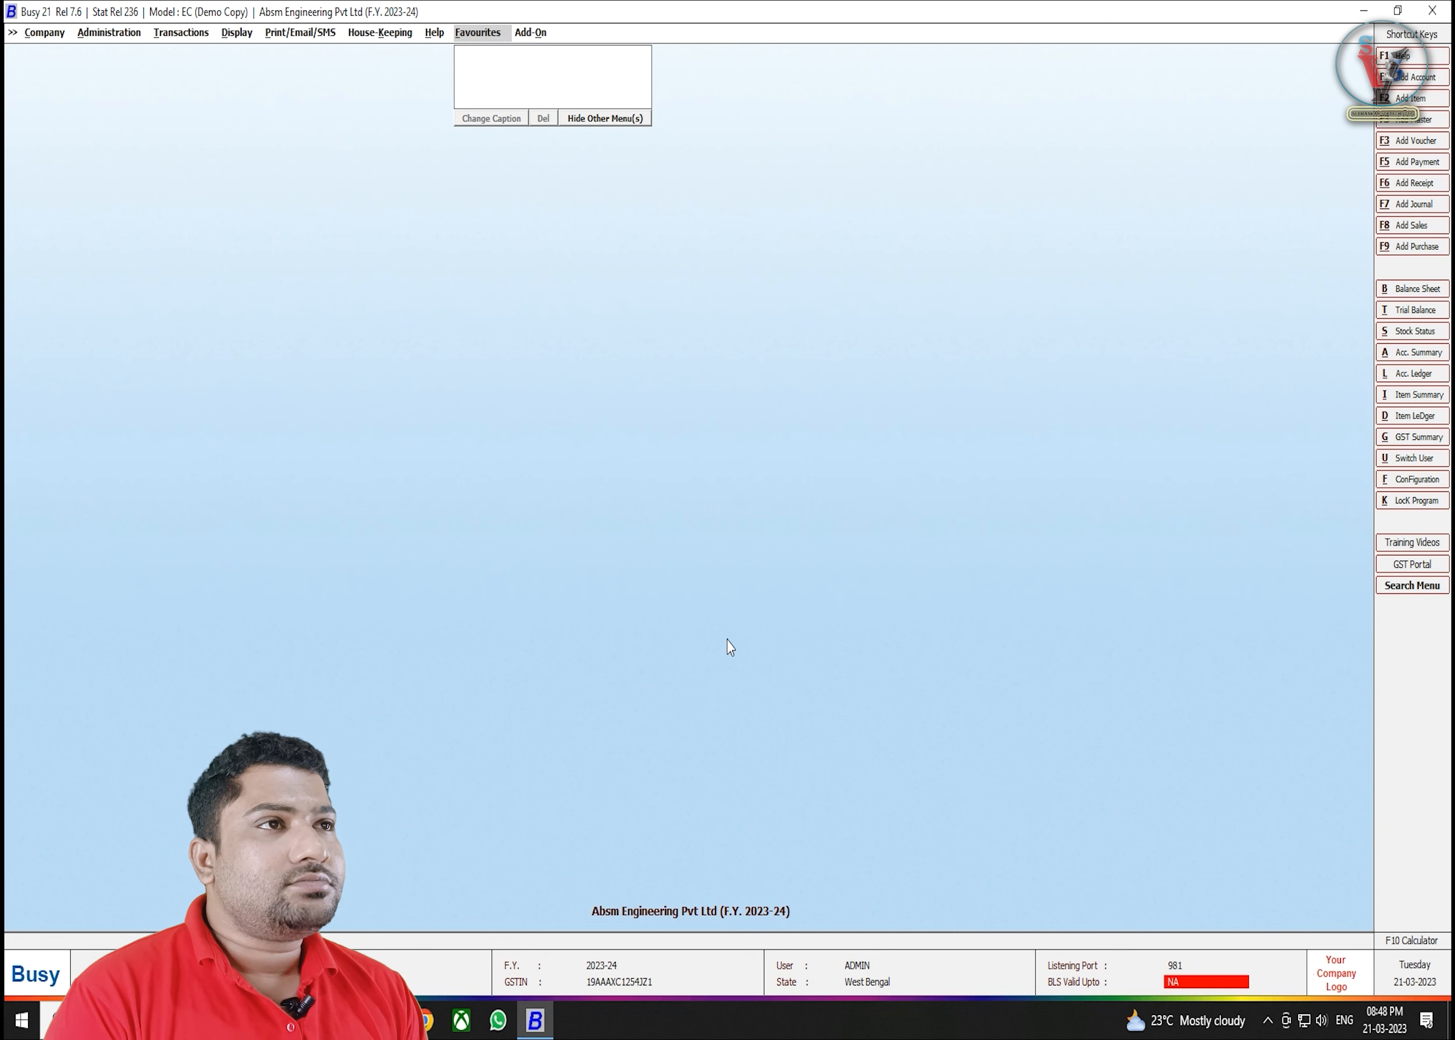
key("Right")
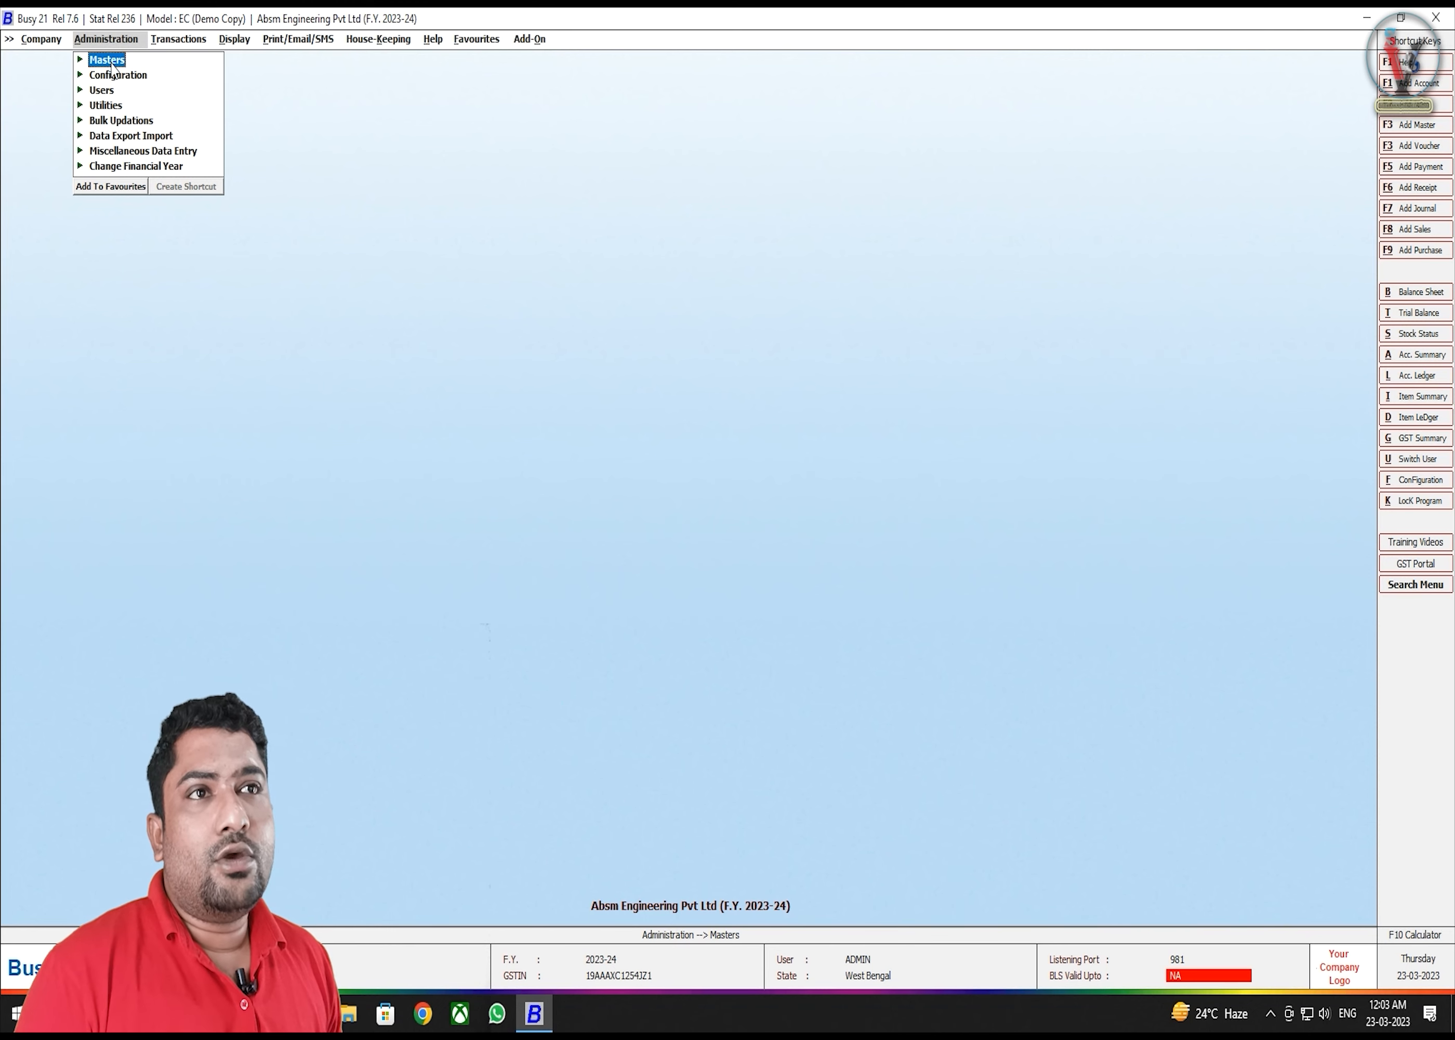
- Expand Masters, then Account, to reveal its Add, Modify and List options
key("Down")
key("Up")
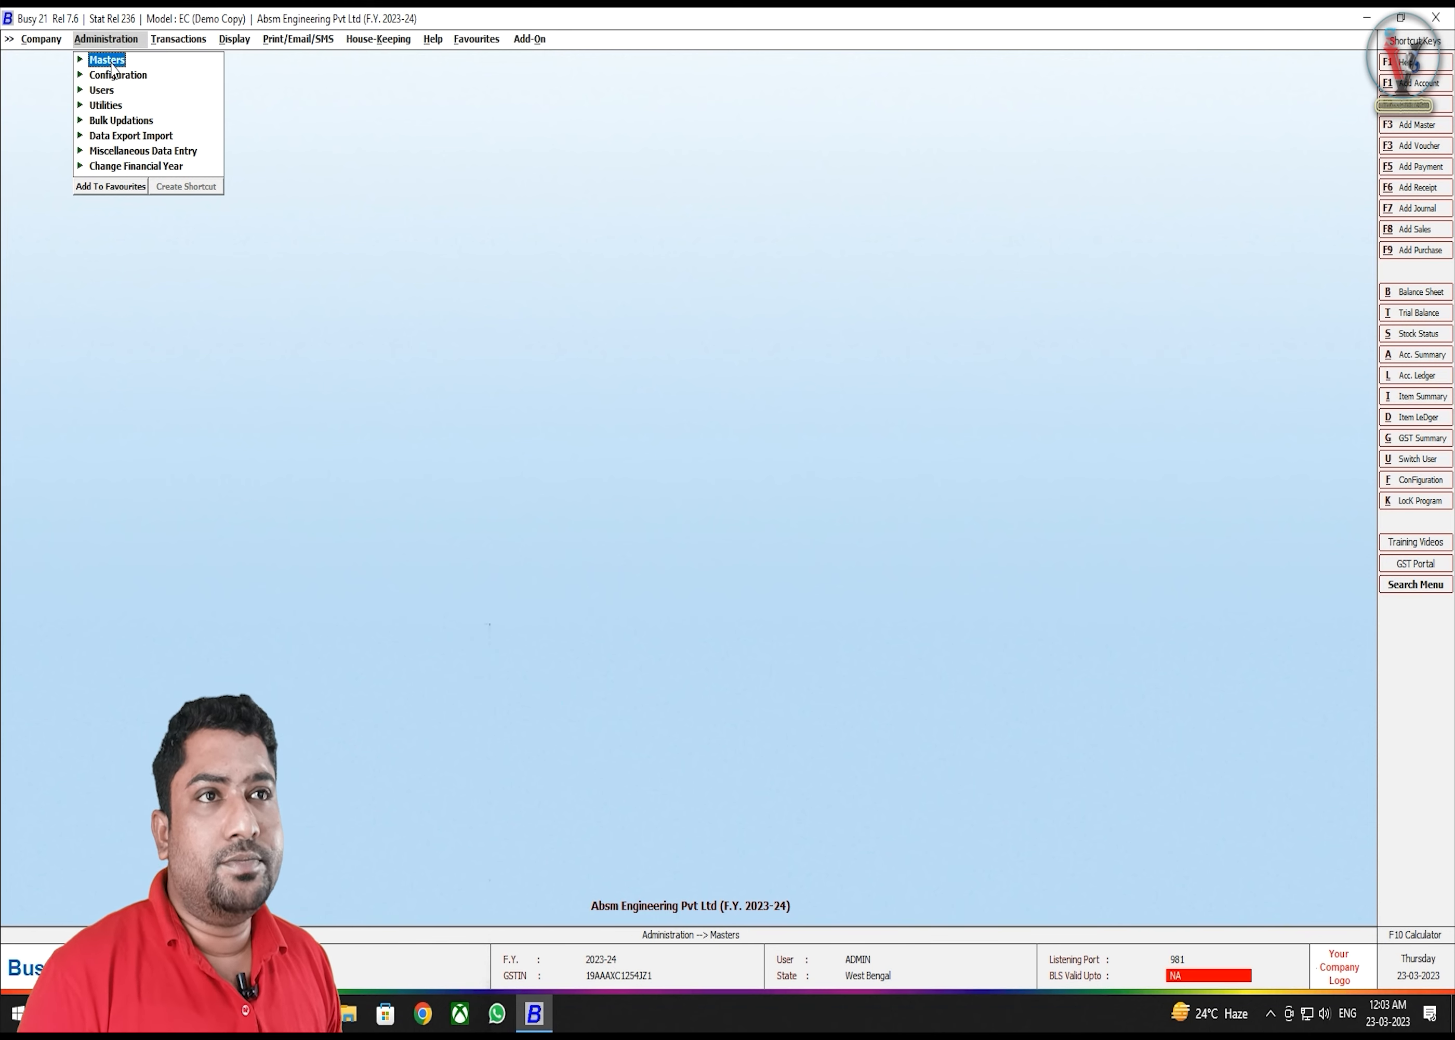
key("Return")
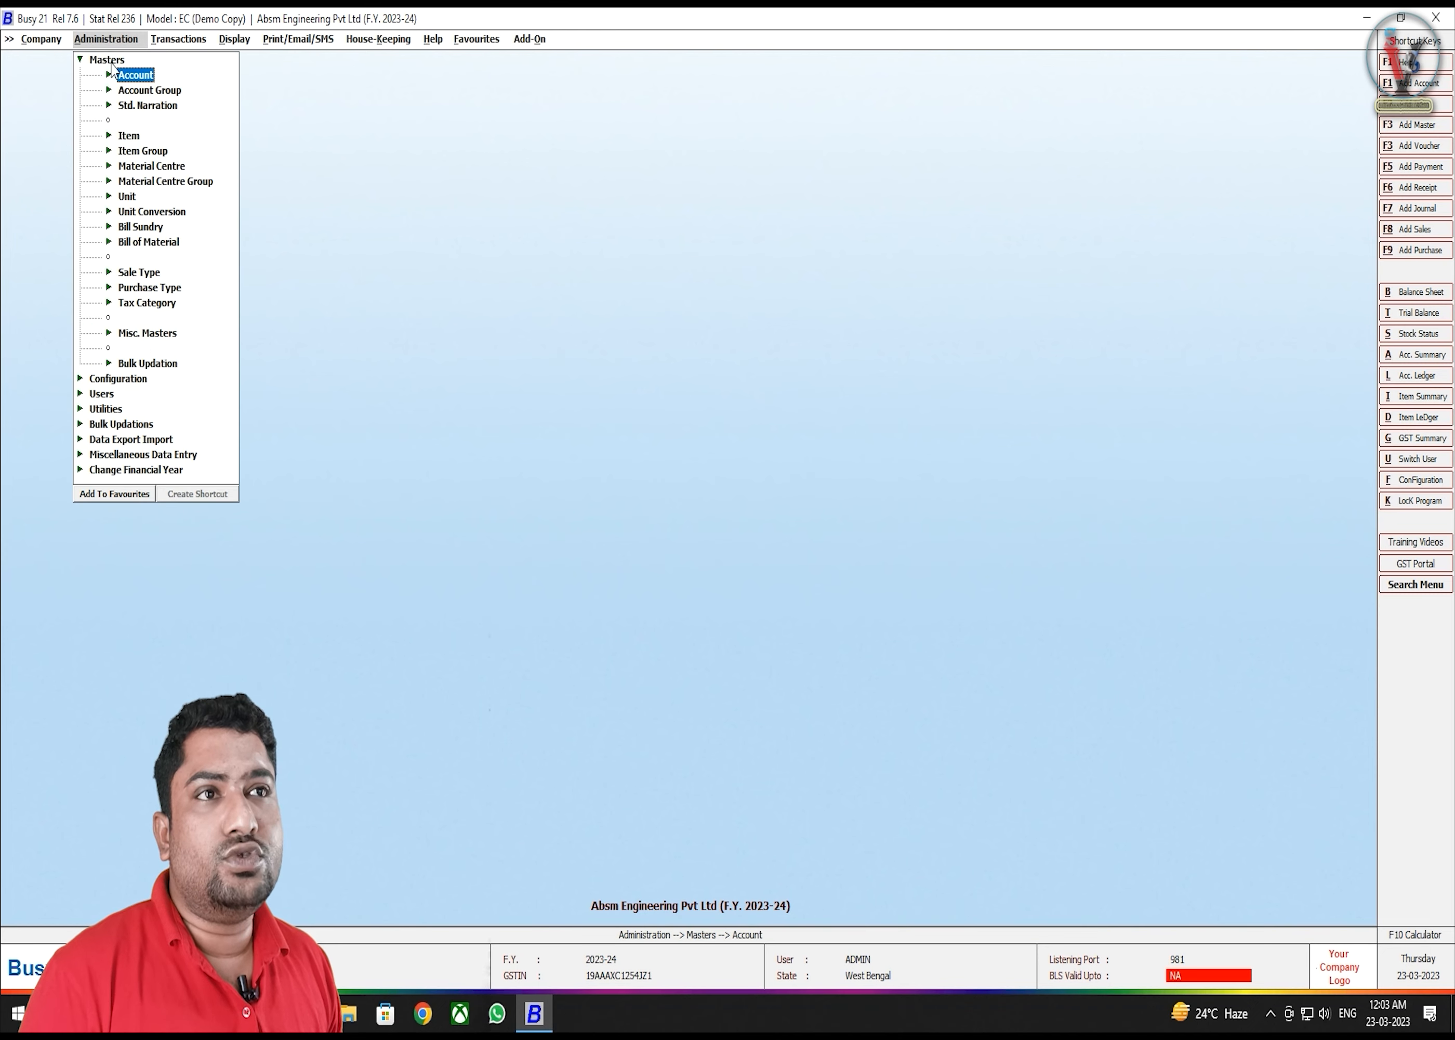
key("Down")
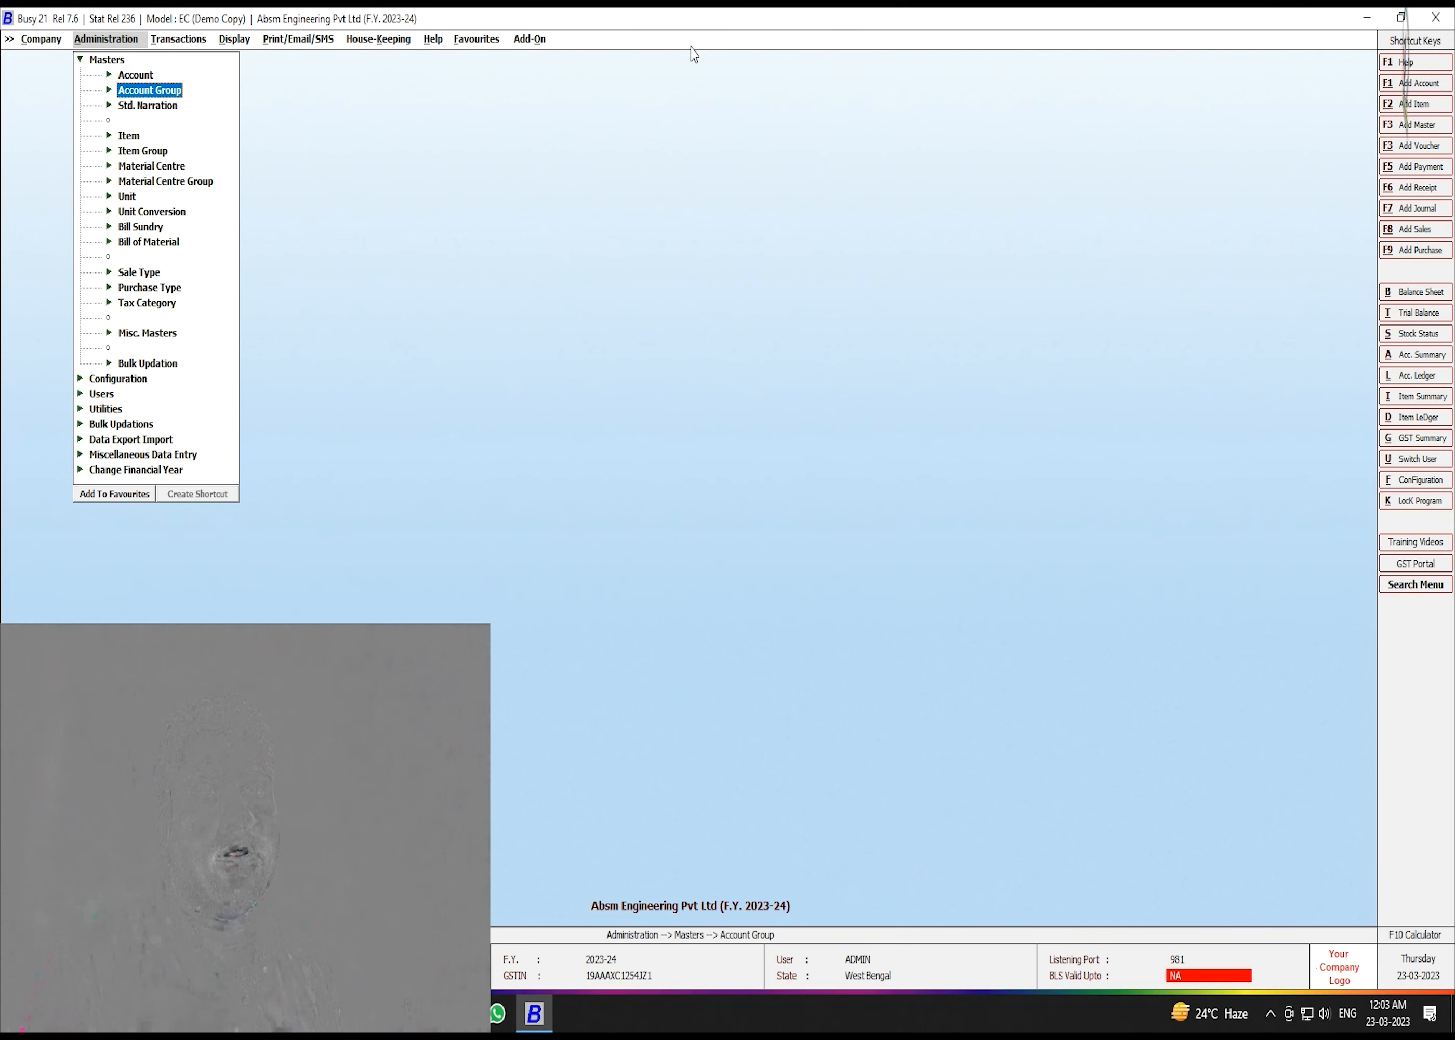
key("Up")
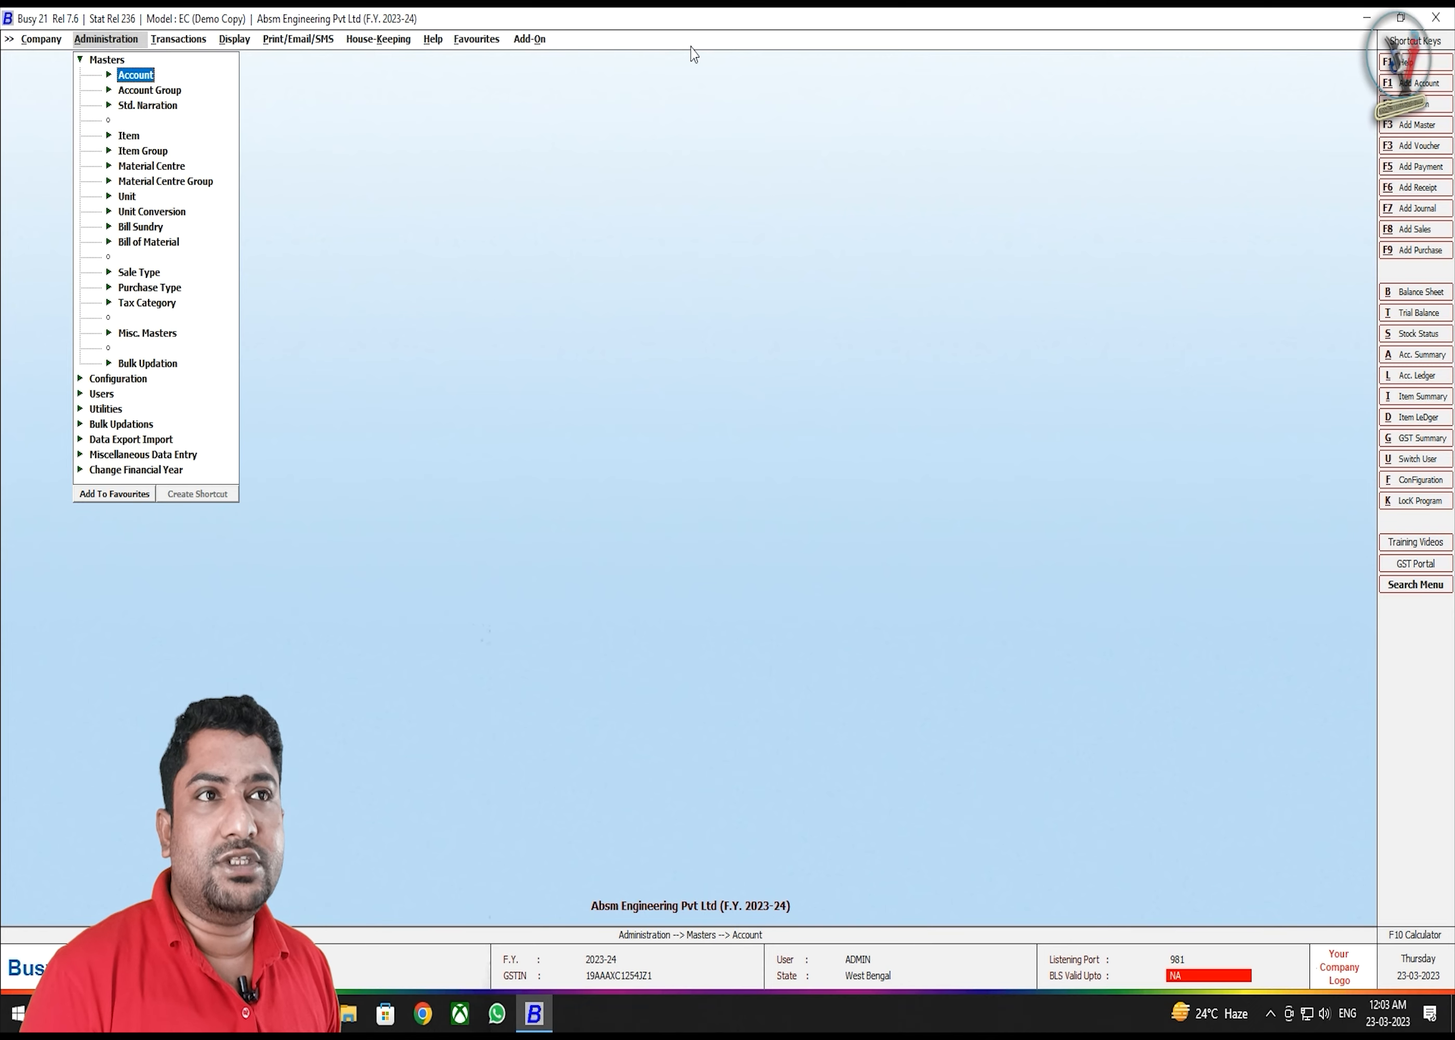
key("Return")
key("Down")
key("Down")
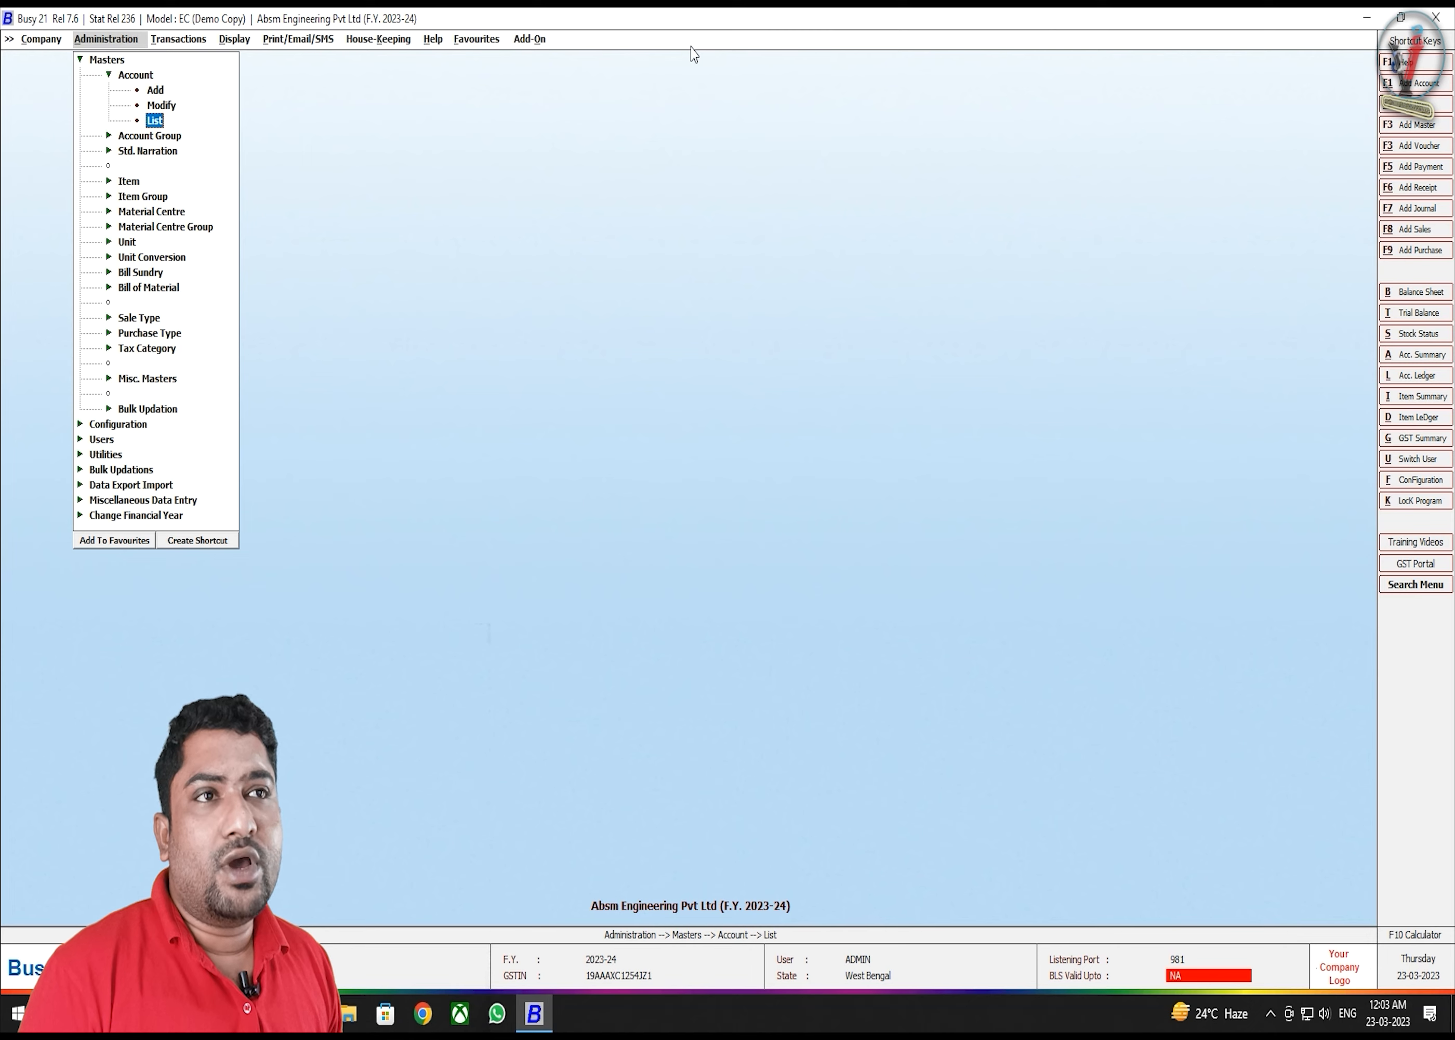
- Select List under Account to start the List of Accounts report
key("Up")
key("Up")
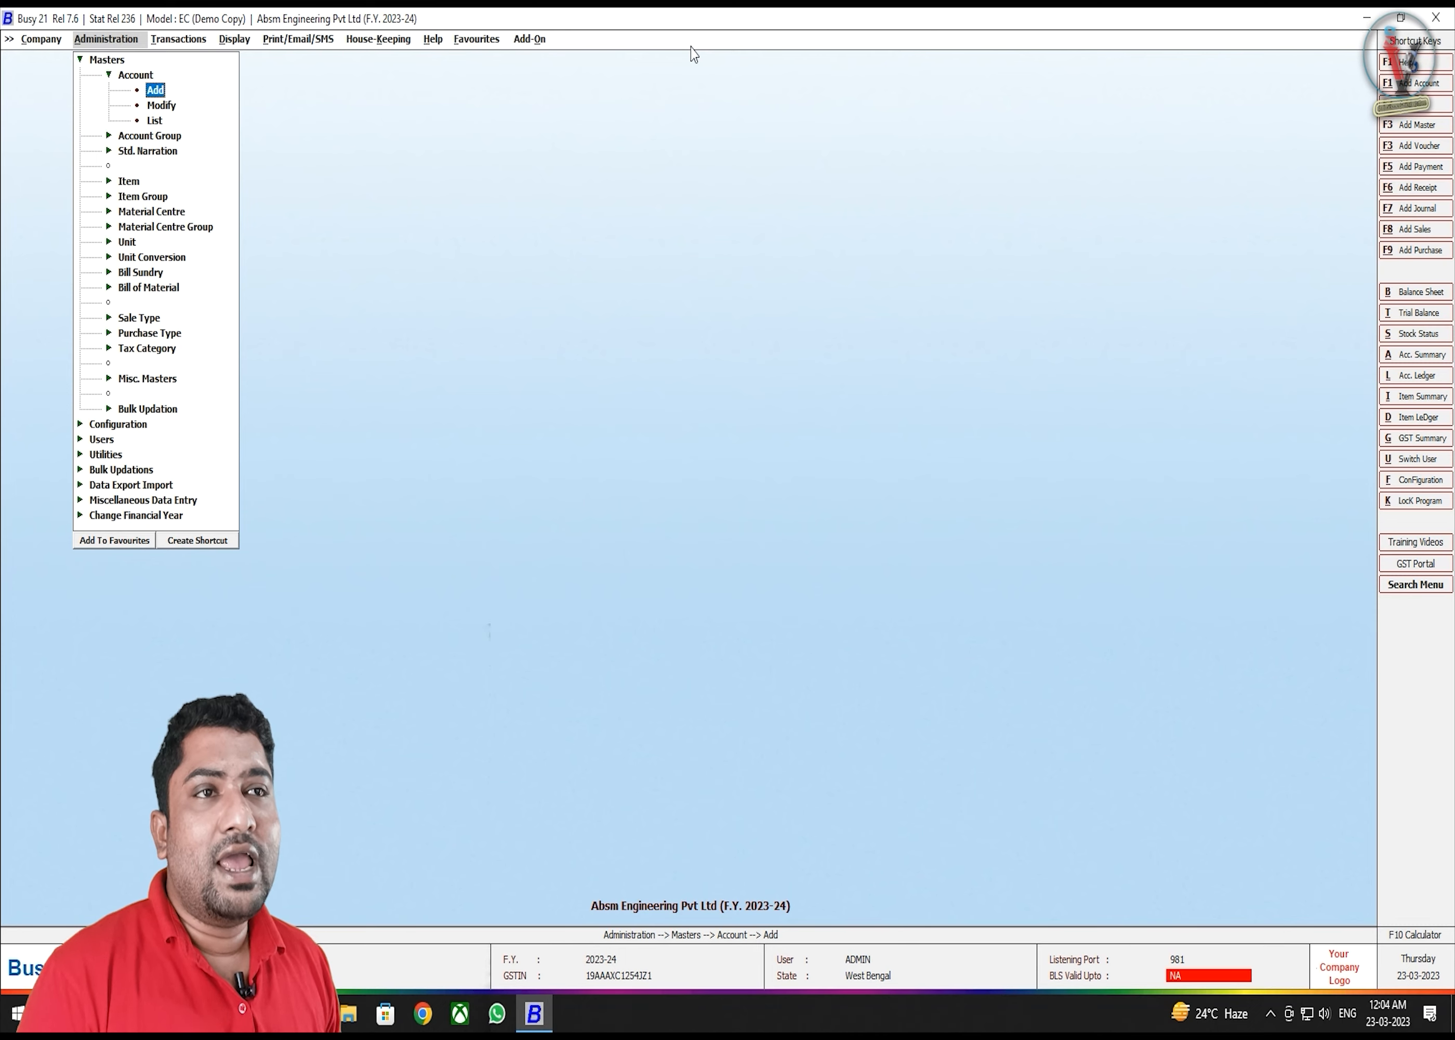
key("Down")
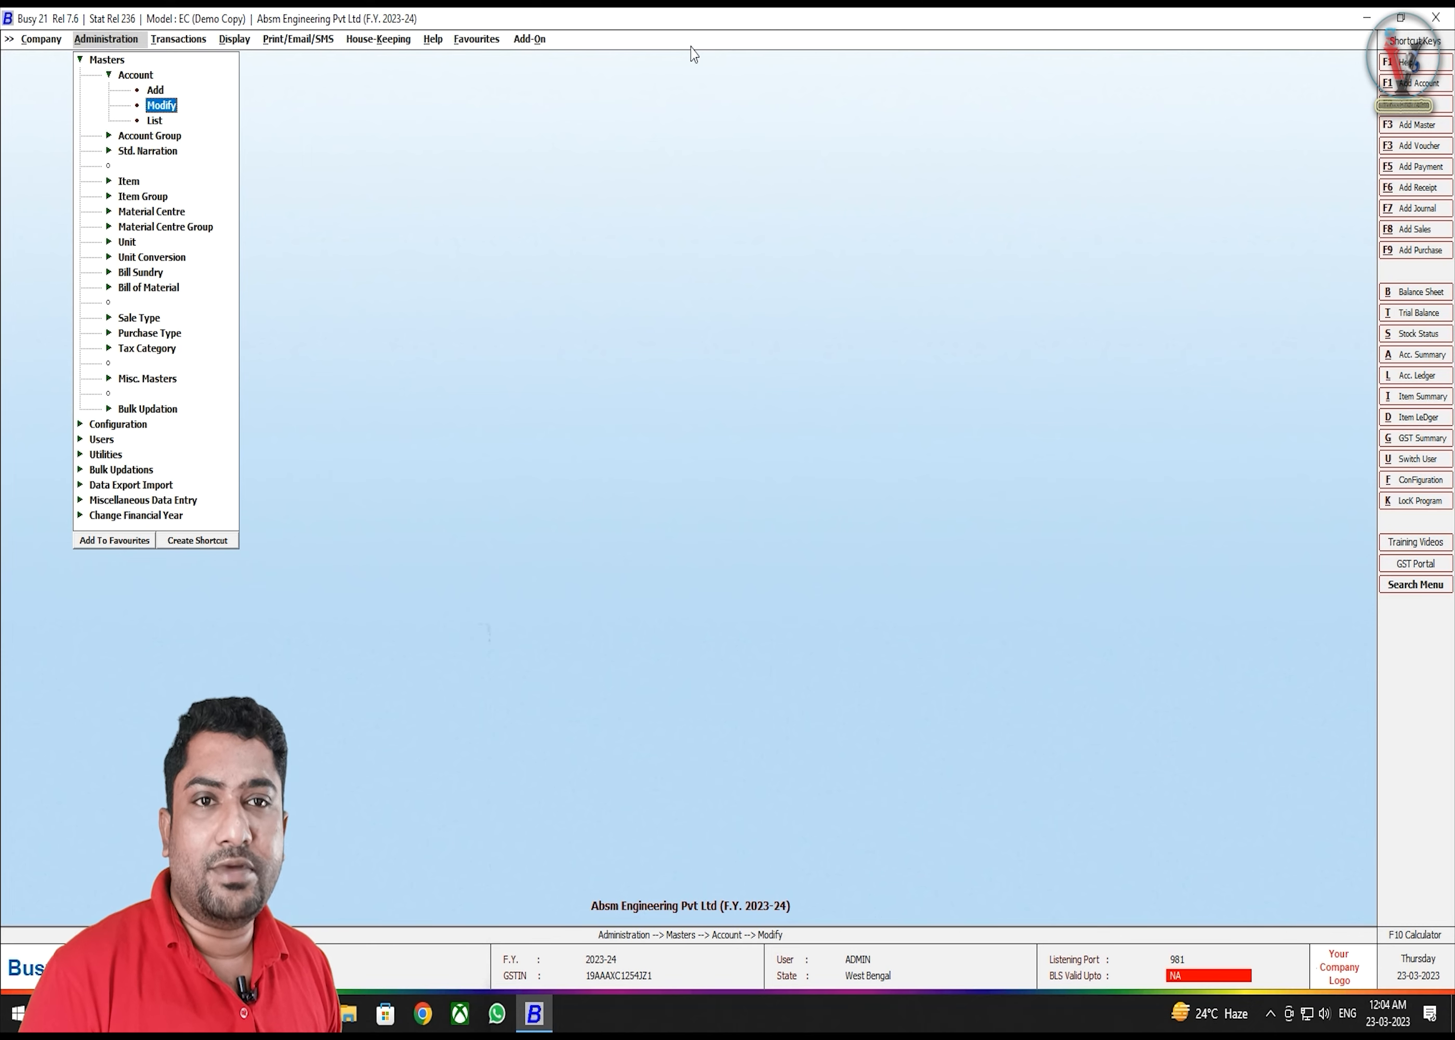
key("Down")
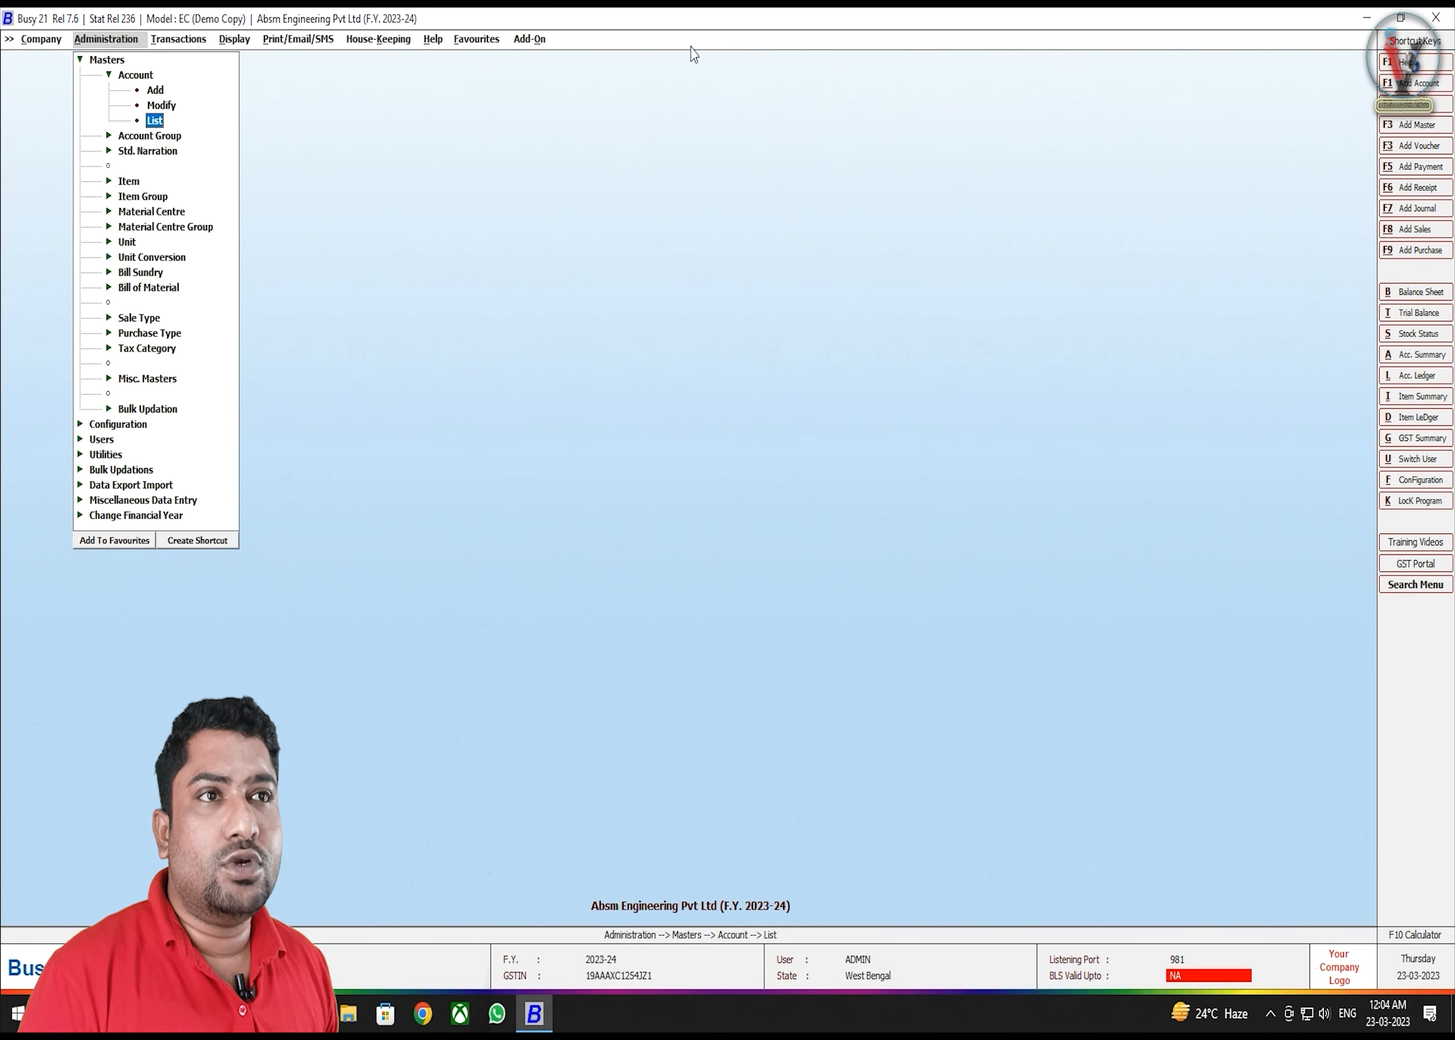
key("Return")
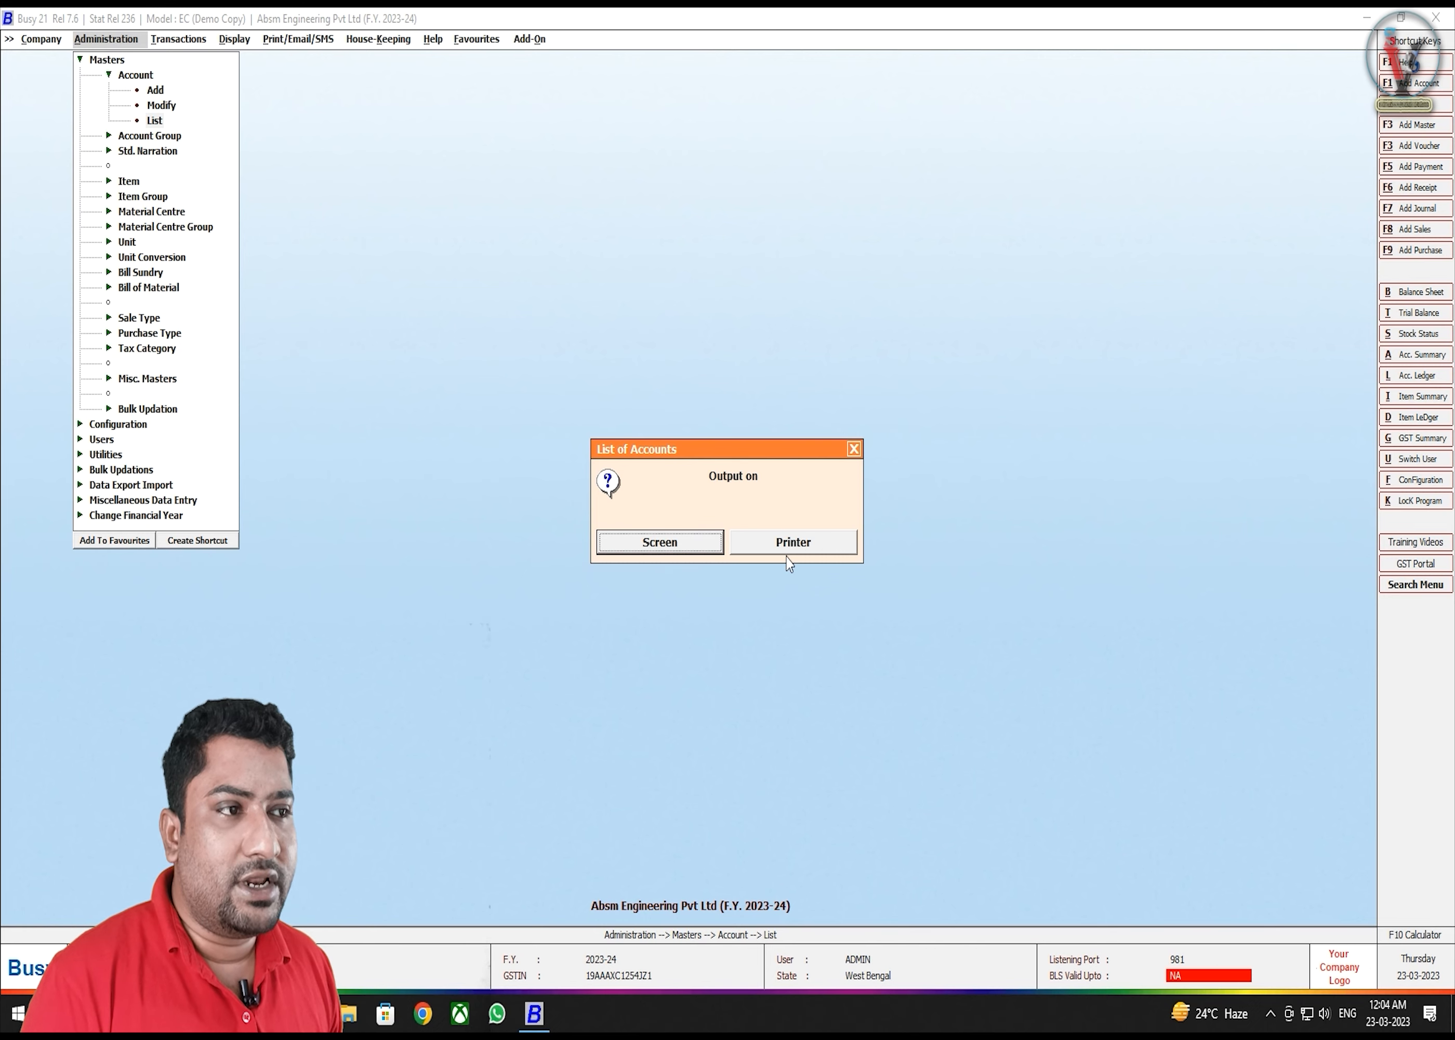
- Send the accounts list to screen in Standard Format
left_click(691, 552)
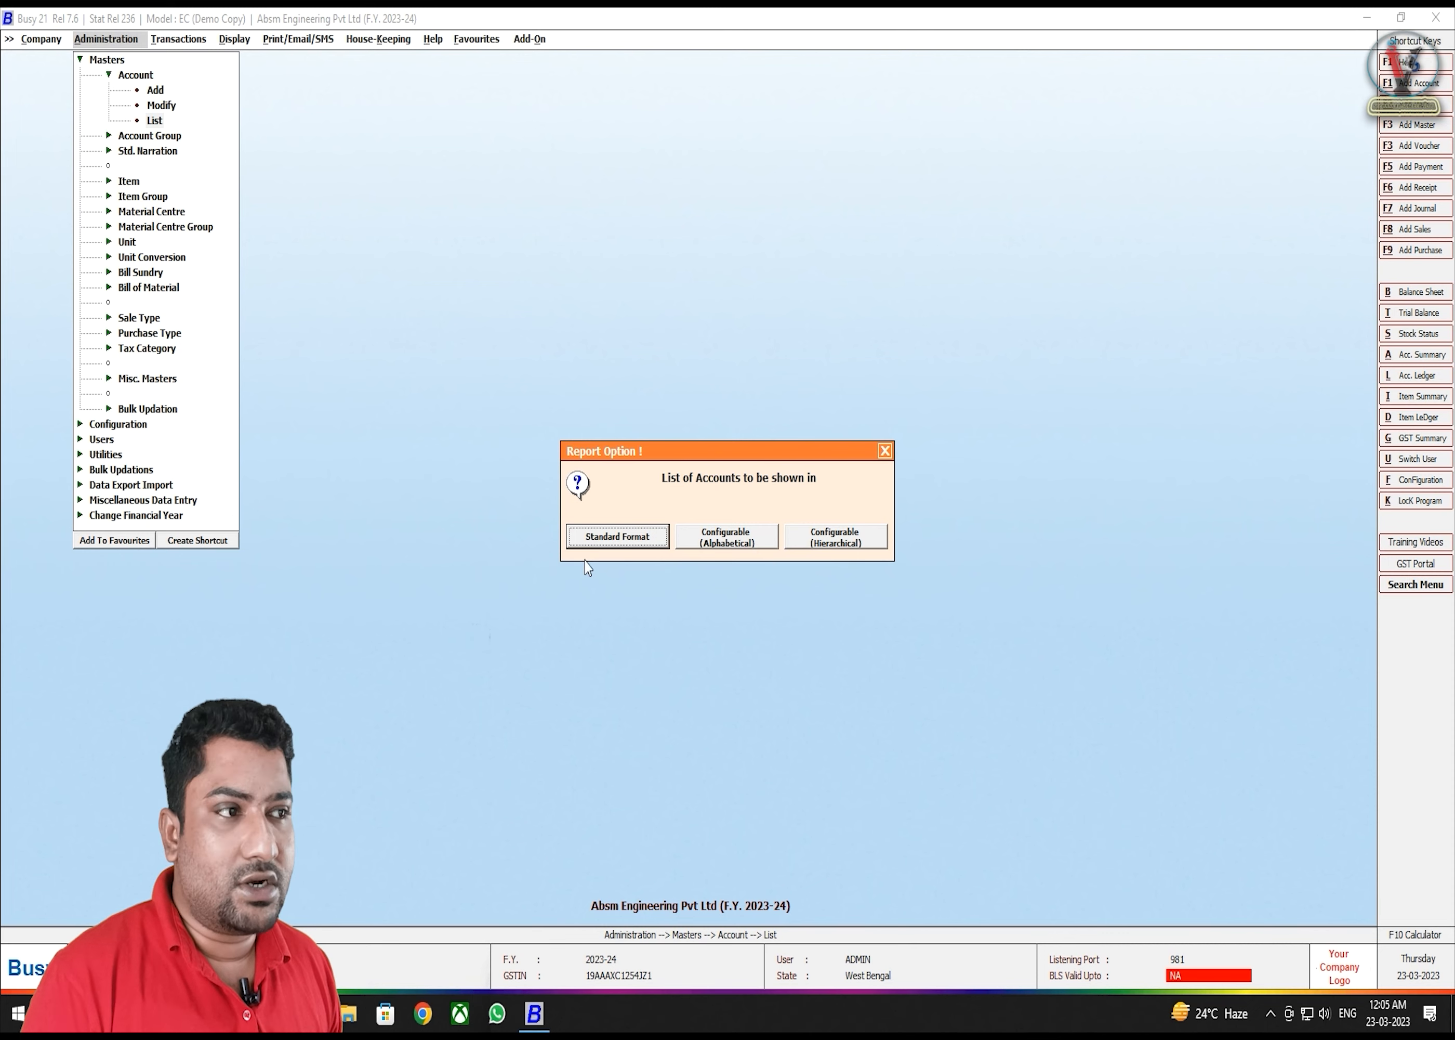
left_click(615, 545)
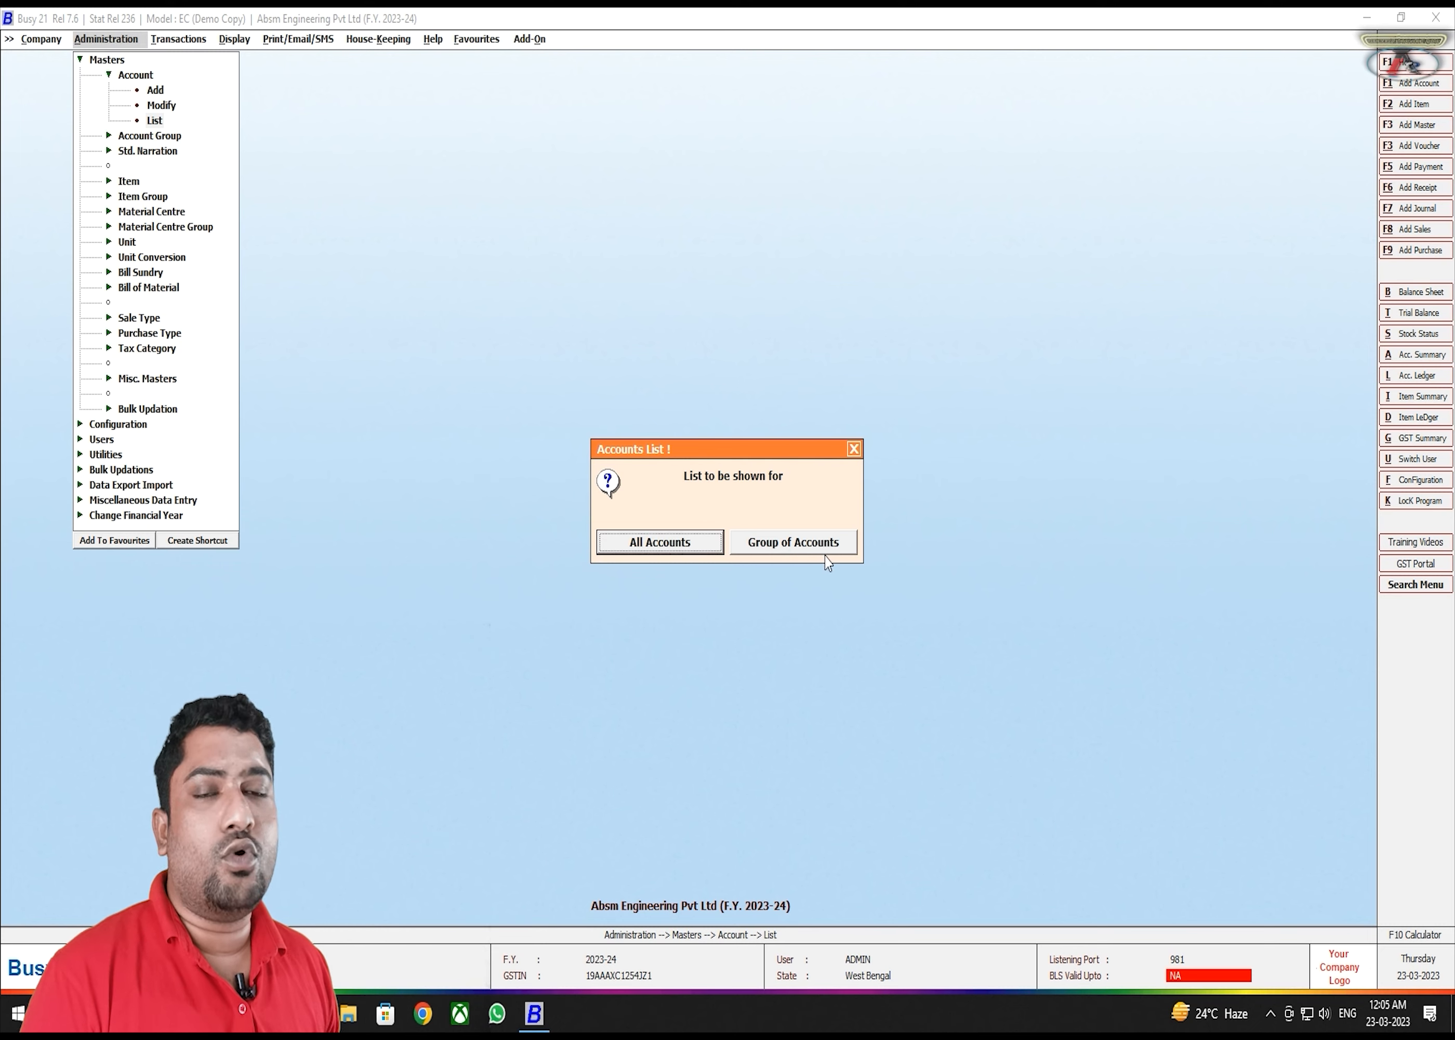
- Choose All Accounts and confirm the report options with OK (F2)
left_click(681, 554)
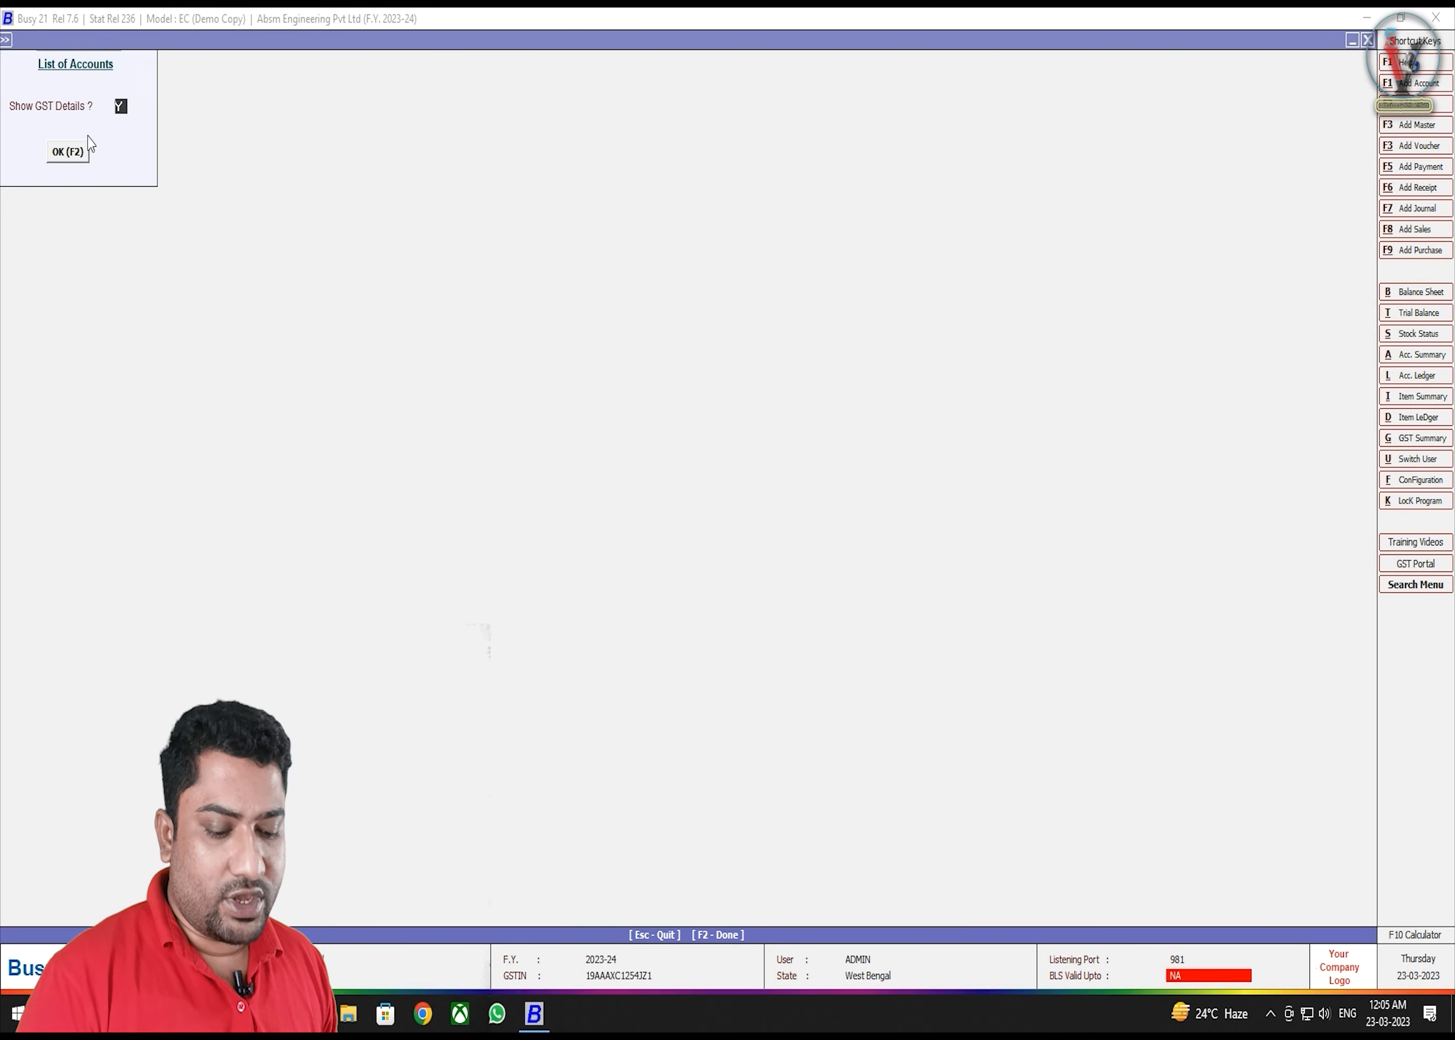
left_click(73, 154)
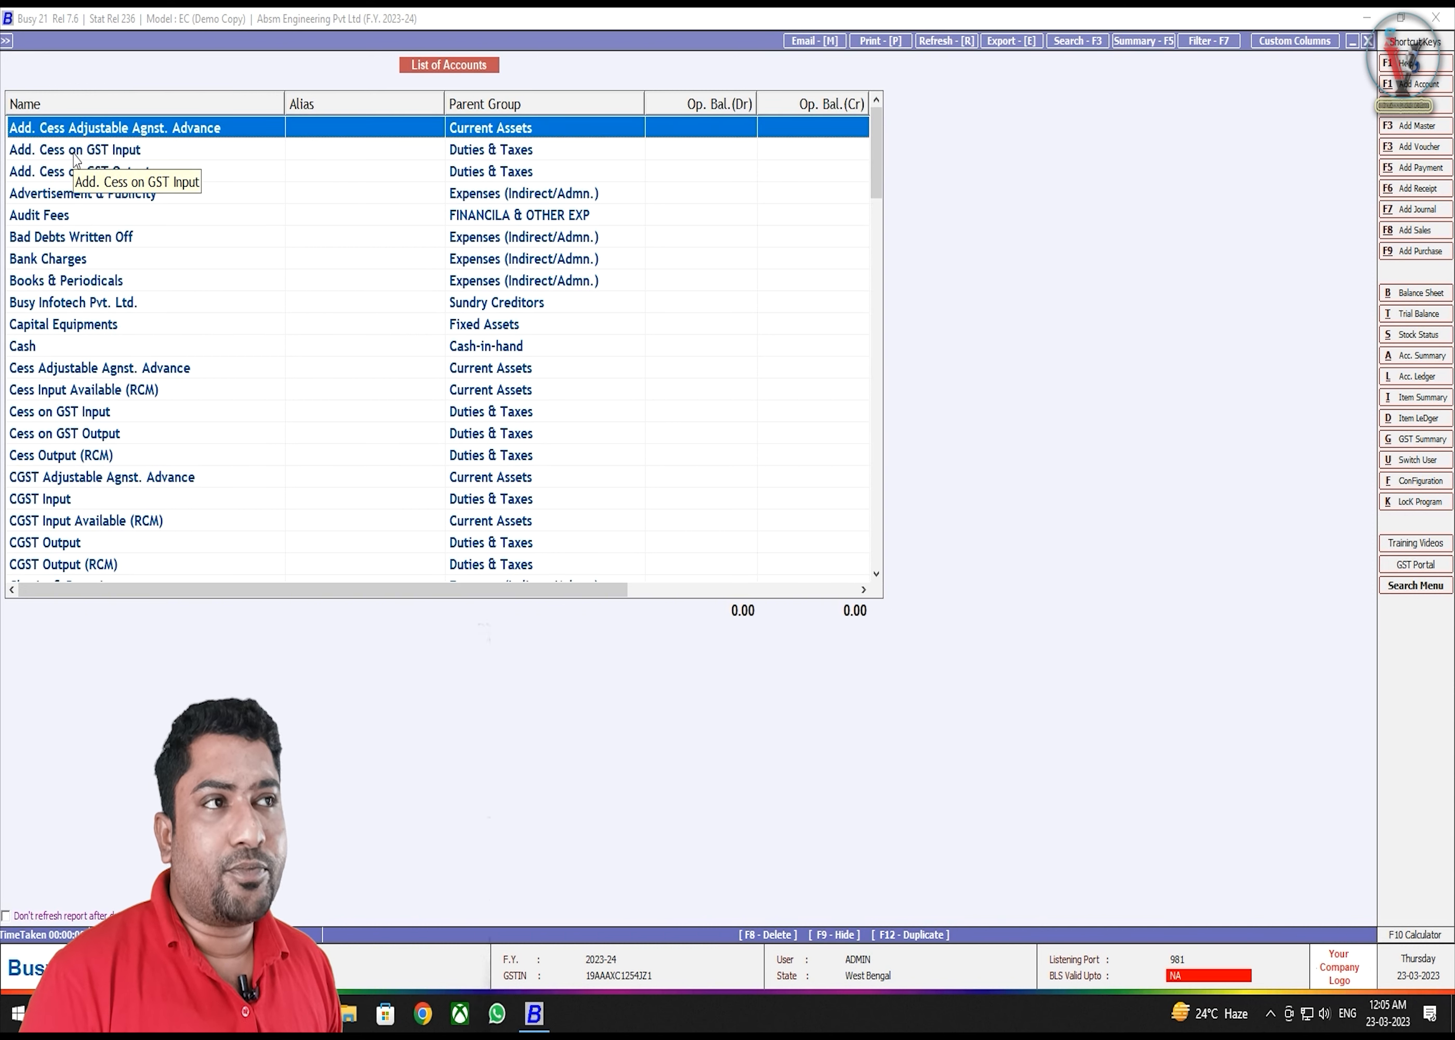
- Page through the List of Accounts, from the top down to entries like TCS (CGST)
left_click(74, 155)
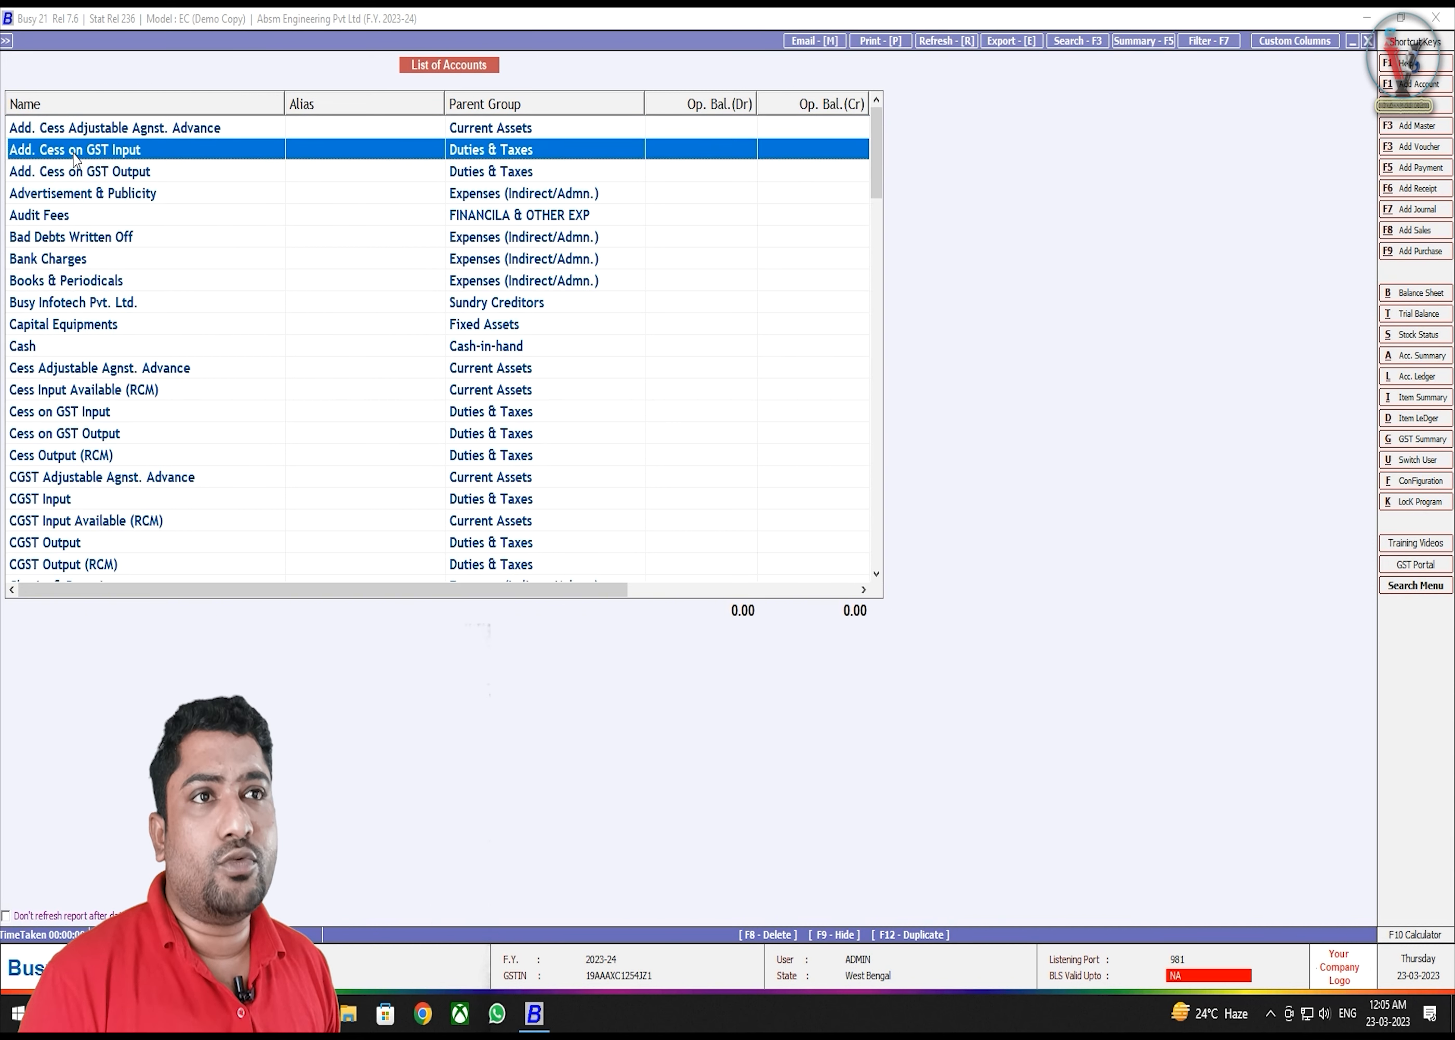
key("Up")
key("Down")
key("Down")
key("Down")
key("Down")
key("Down")
key("Down")
key("Down")
key("Down")
key("Down")
key("Down")
key("Down")
key("Down")
key("Down")
key("Down")
key("Down")
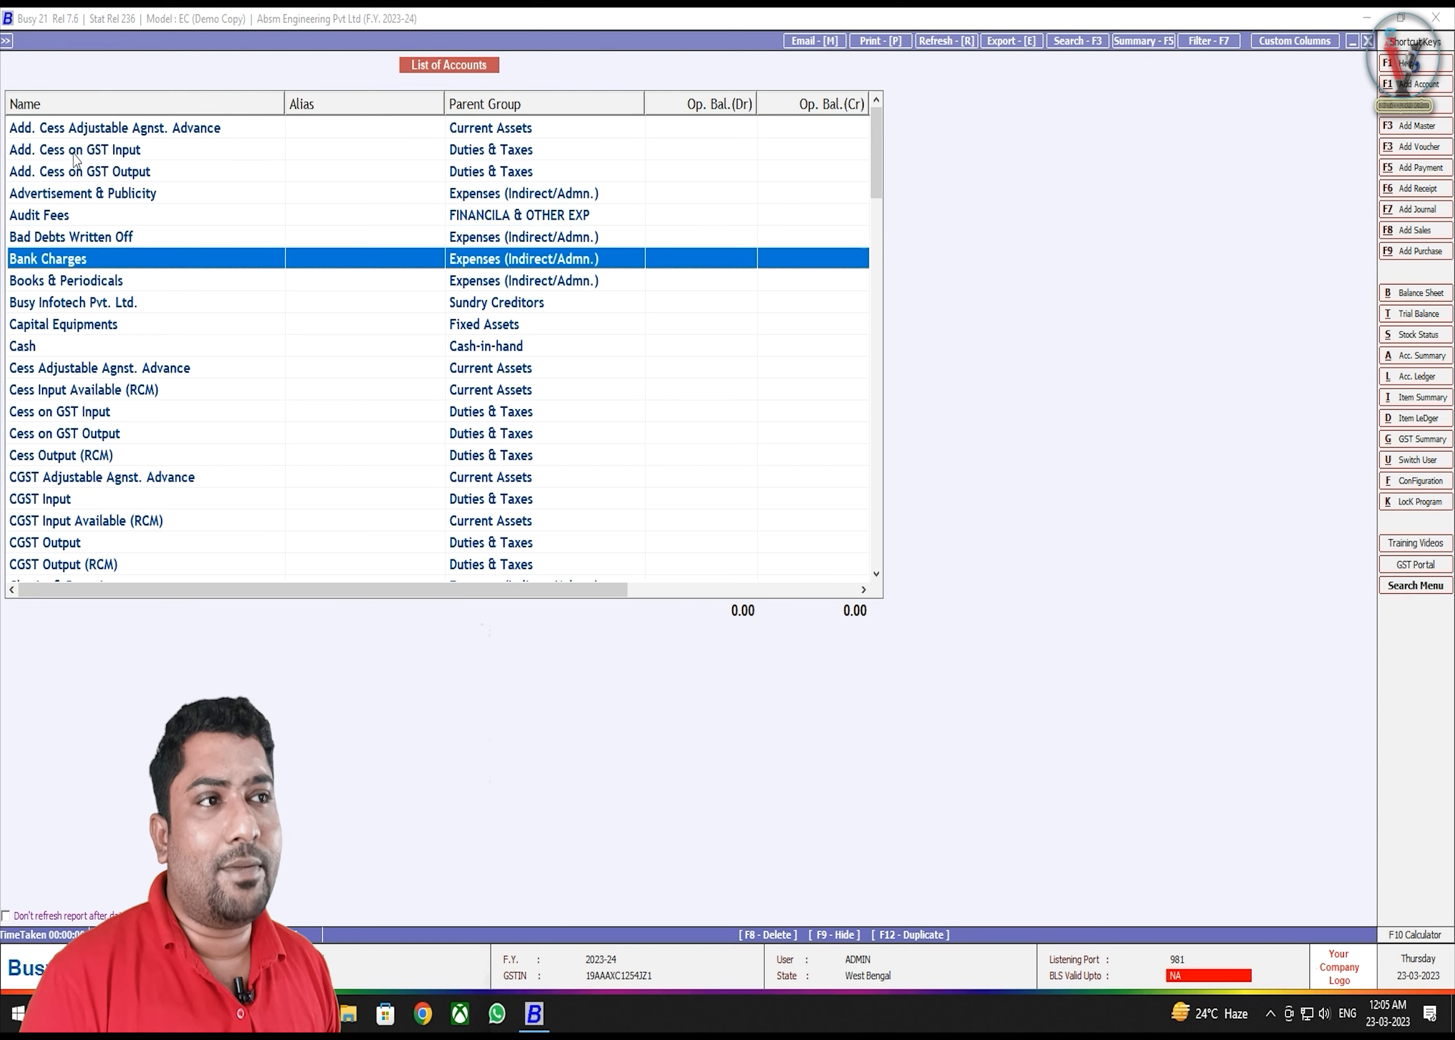
key("Down")
key("Down")
key("Down")
key("Down")
key("Down")
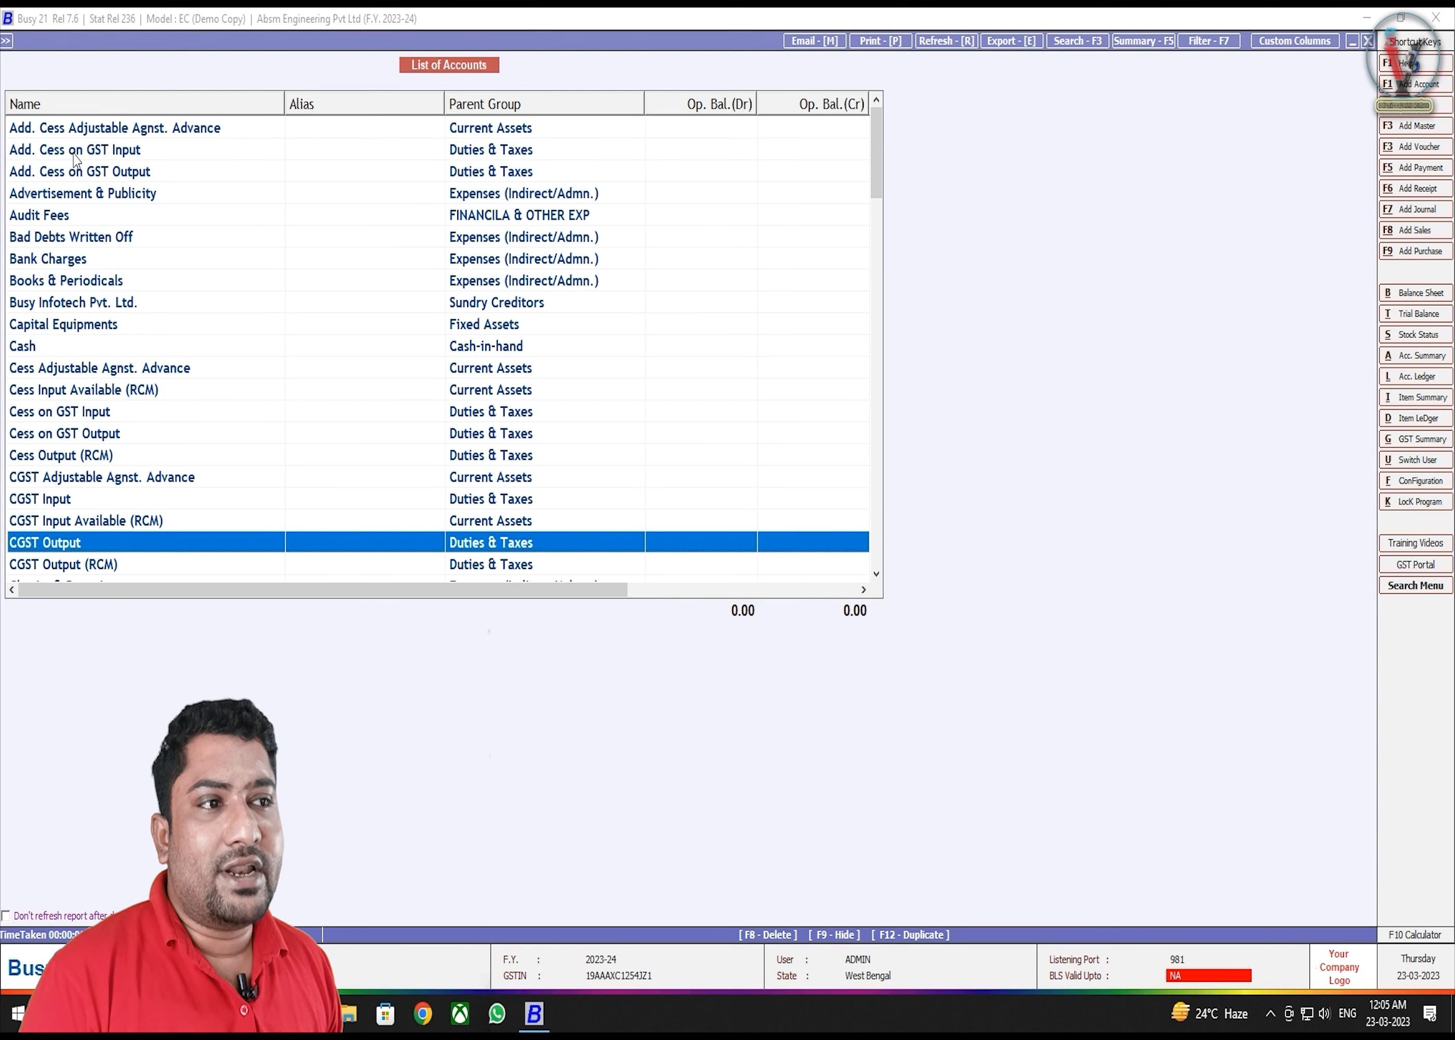
key("Page_Down")
key("Page_Down")
key("Page_Down")
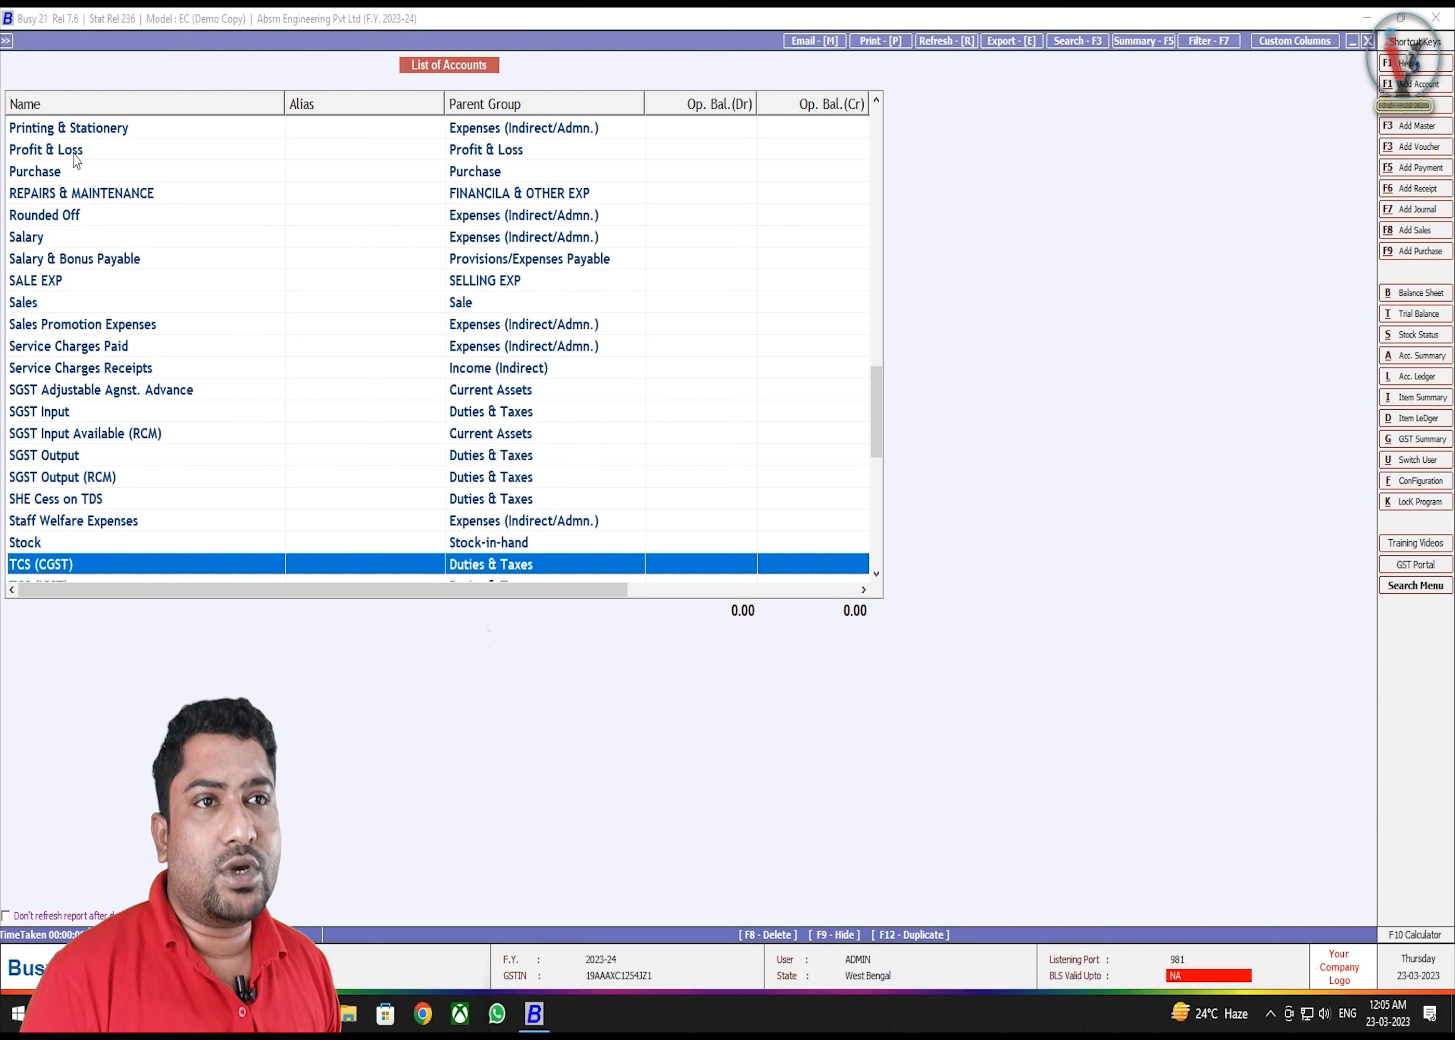
key("Page_Down")
key("Page_Down")
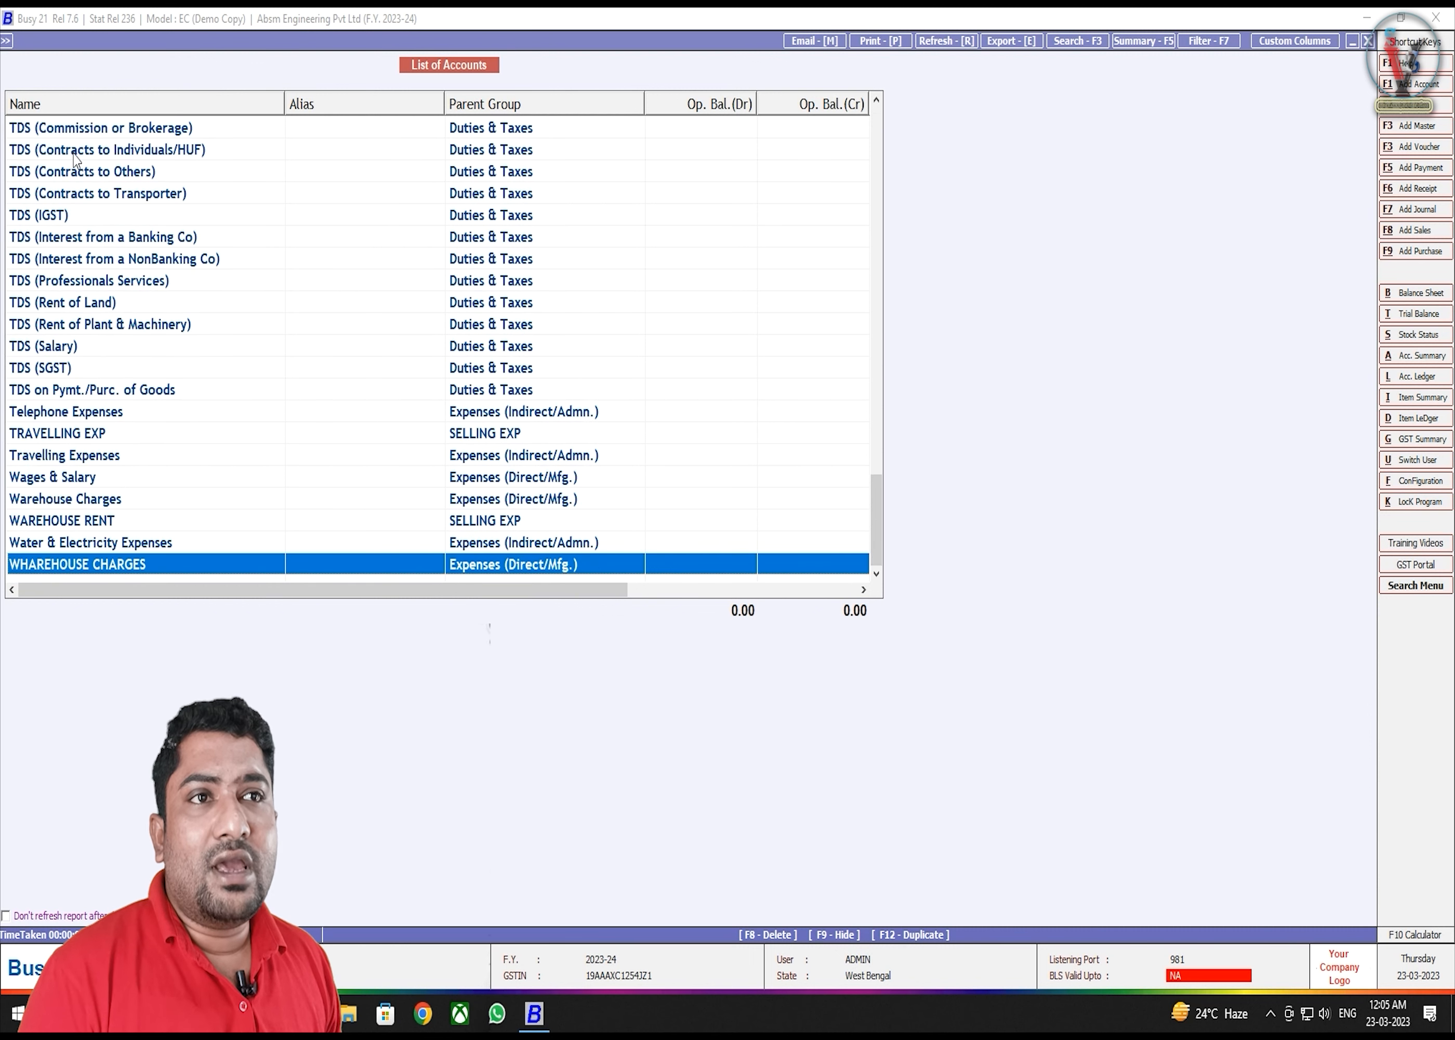
key("Page_Up")
key("Page_Up")
key("Page_Up")
key("Page_Up")
key("Page_Up")
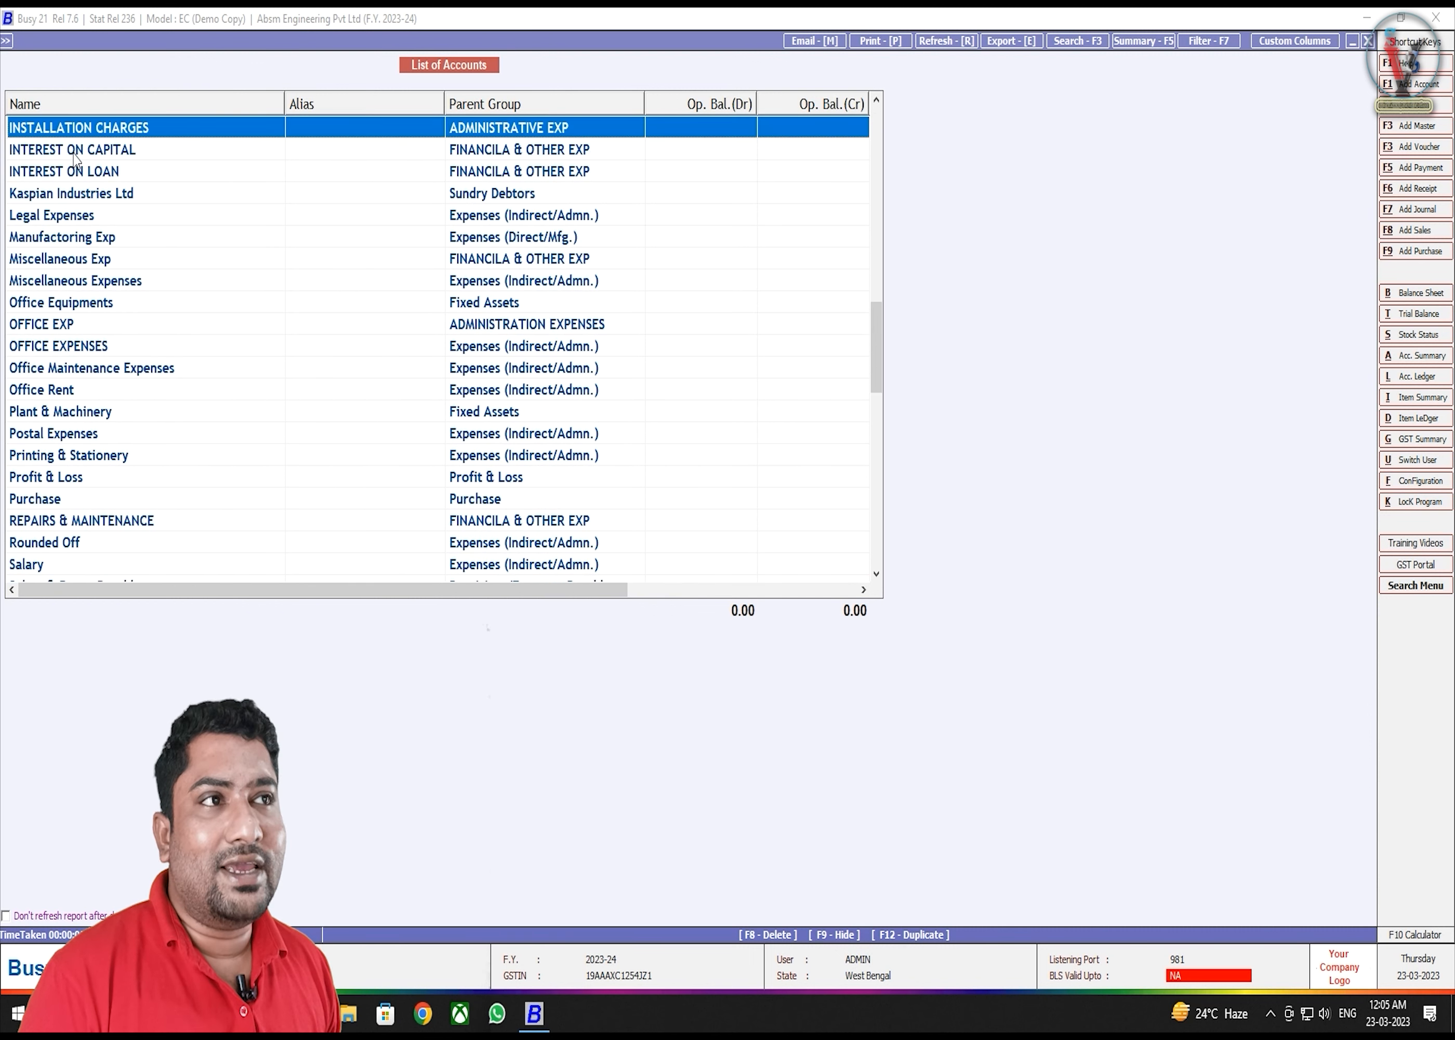
key("Page_Up")
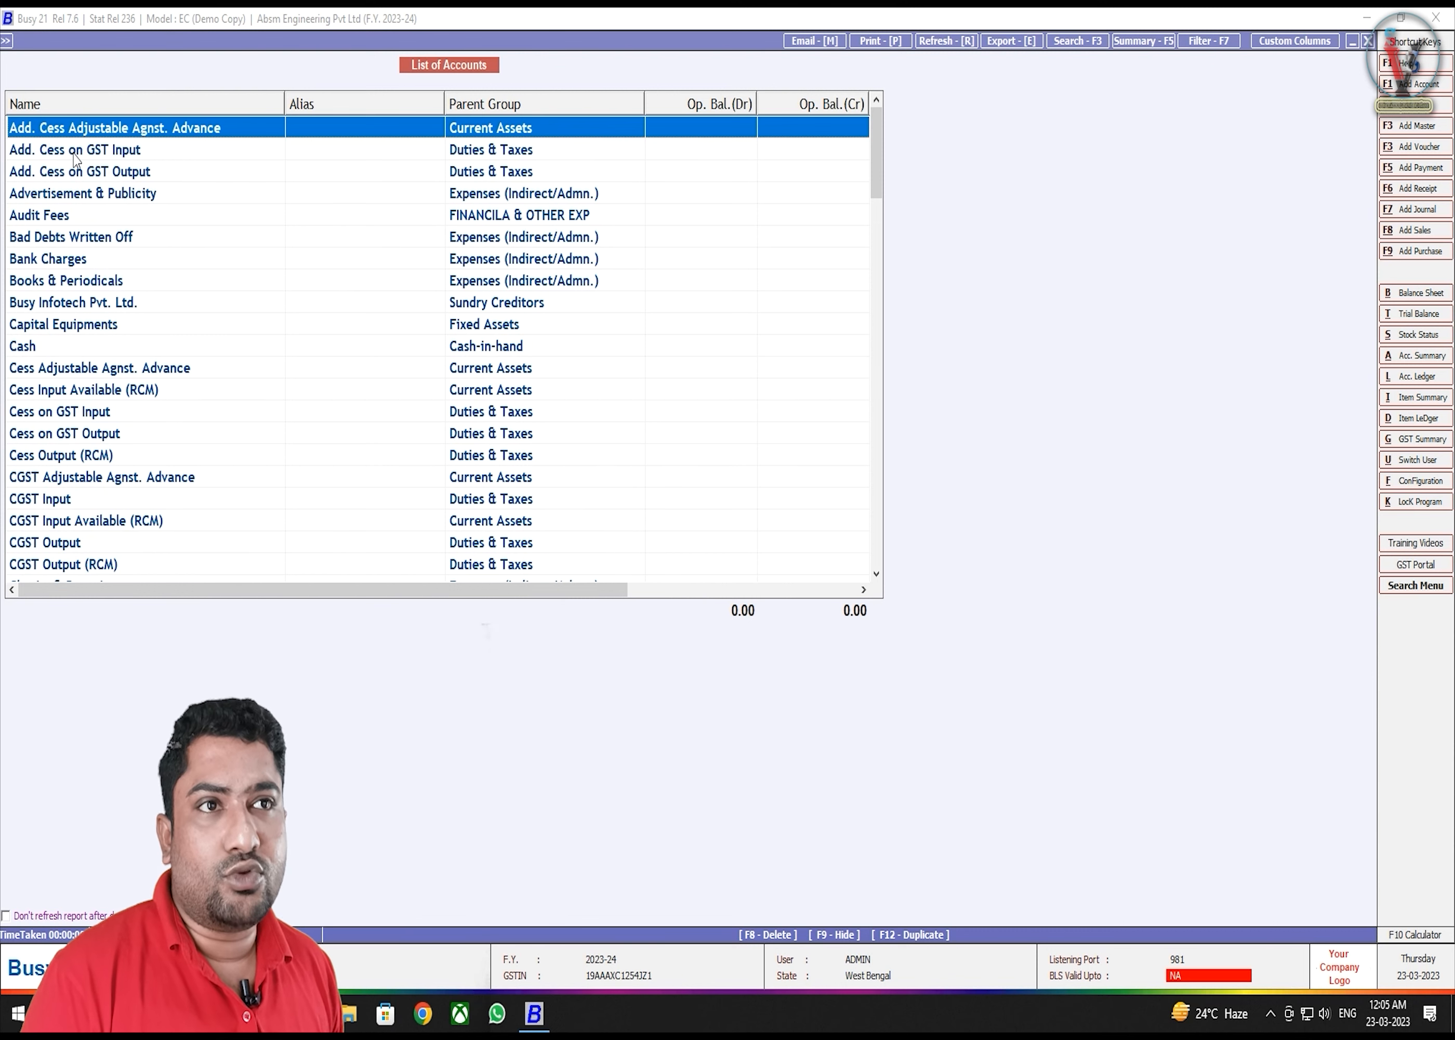
key("Page_Down")
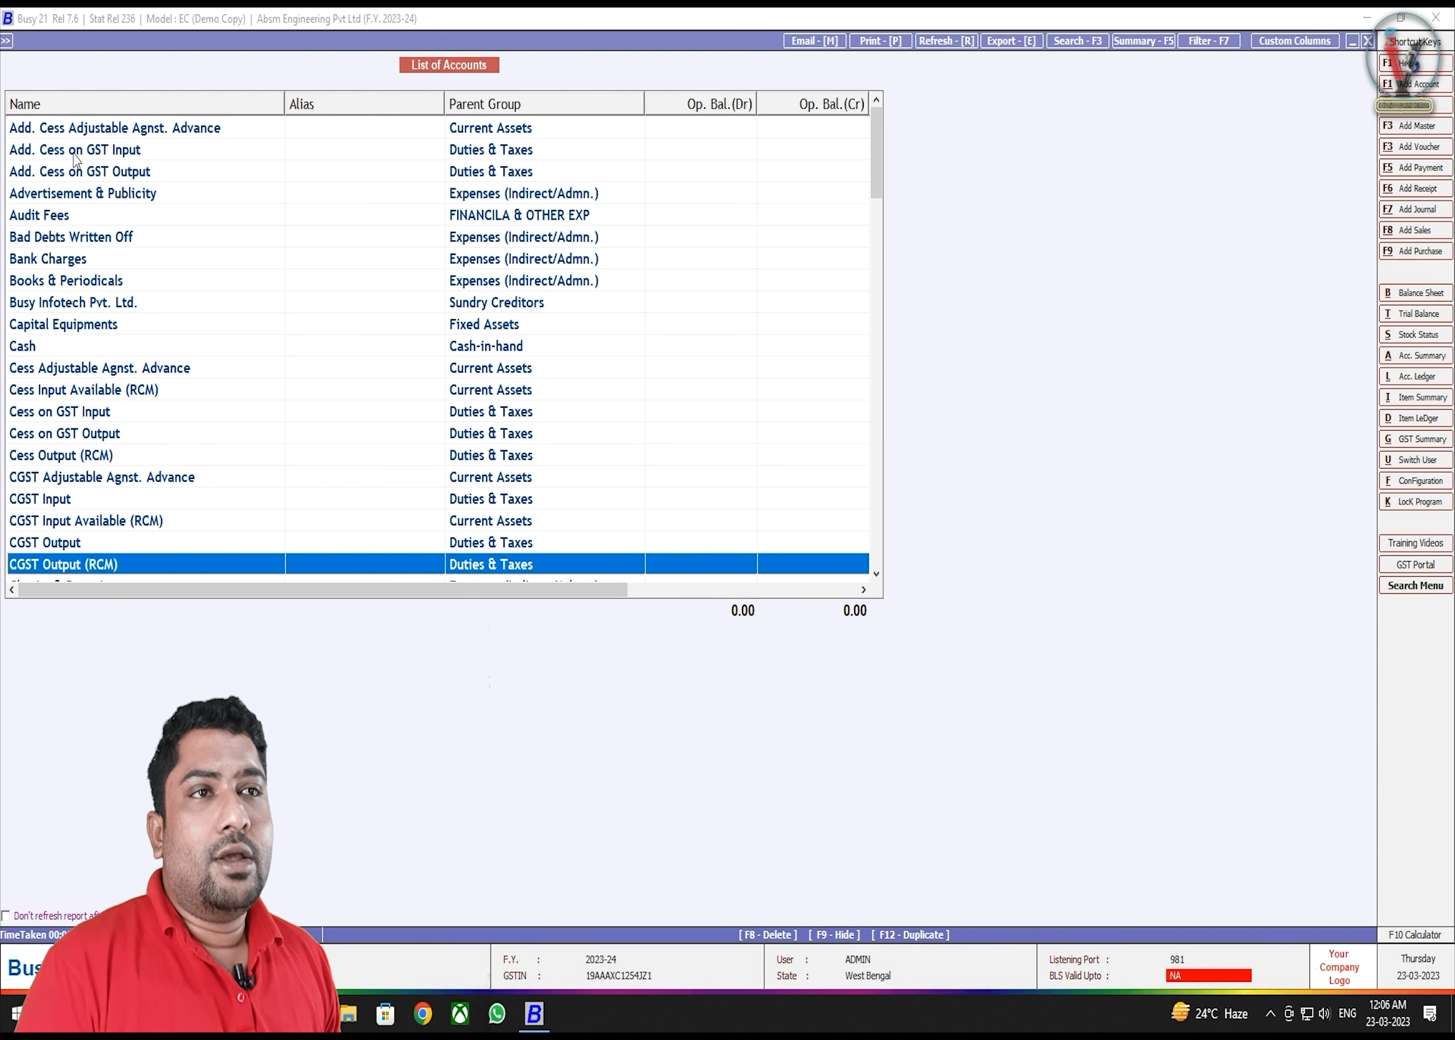
- Close the report and bring up a blank Add Account Master form
key("Escape")
key("Escape")
key("Escape")
key("Up")
key("Up")
key("Return")
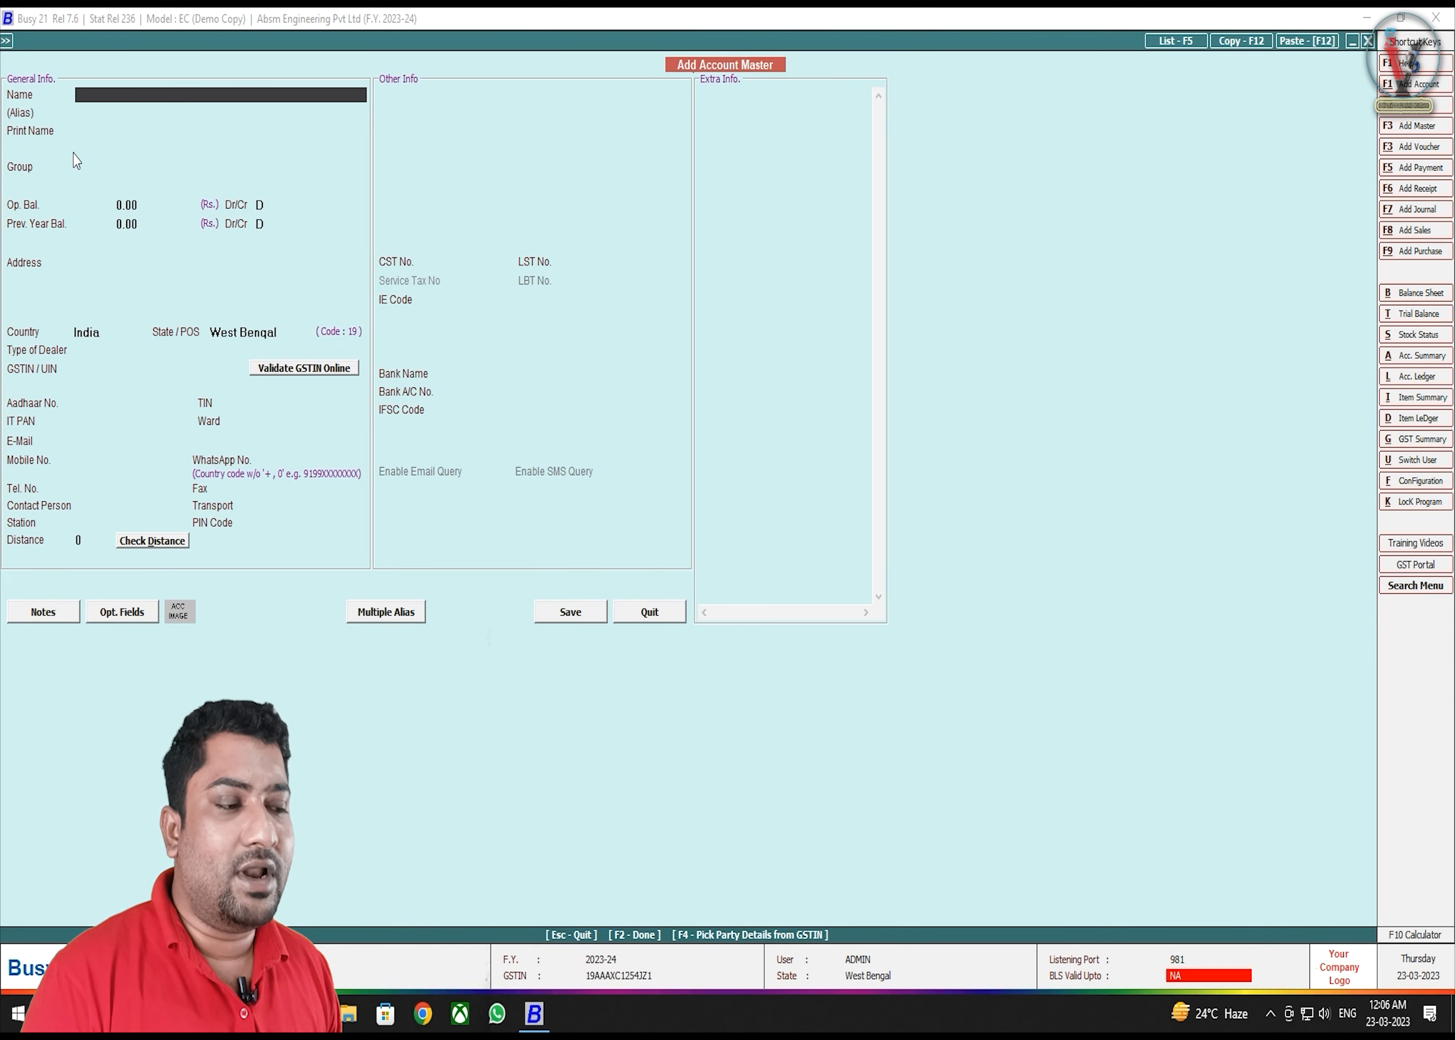
- Name the account 'DR Enterprise', correcting its capitalisation, and advance to the Group field
type("dr e")
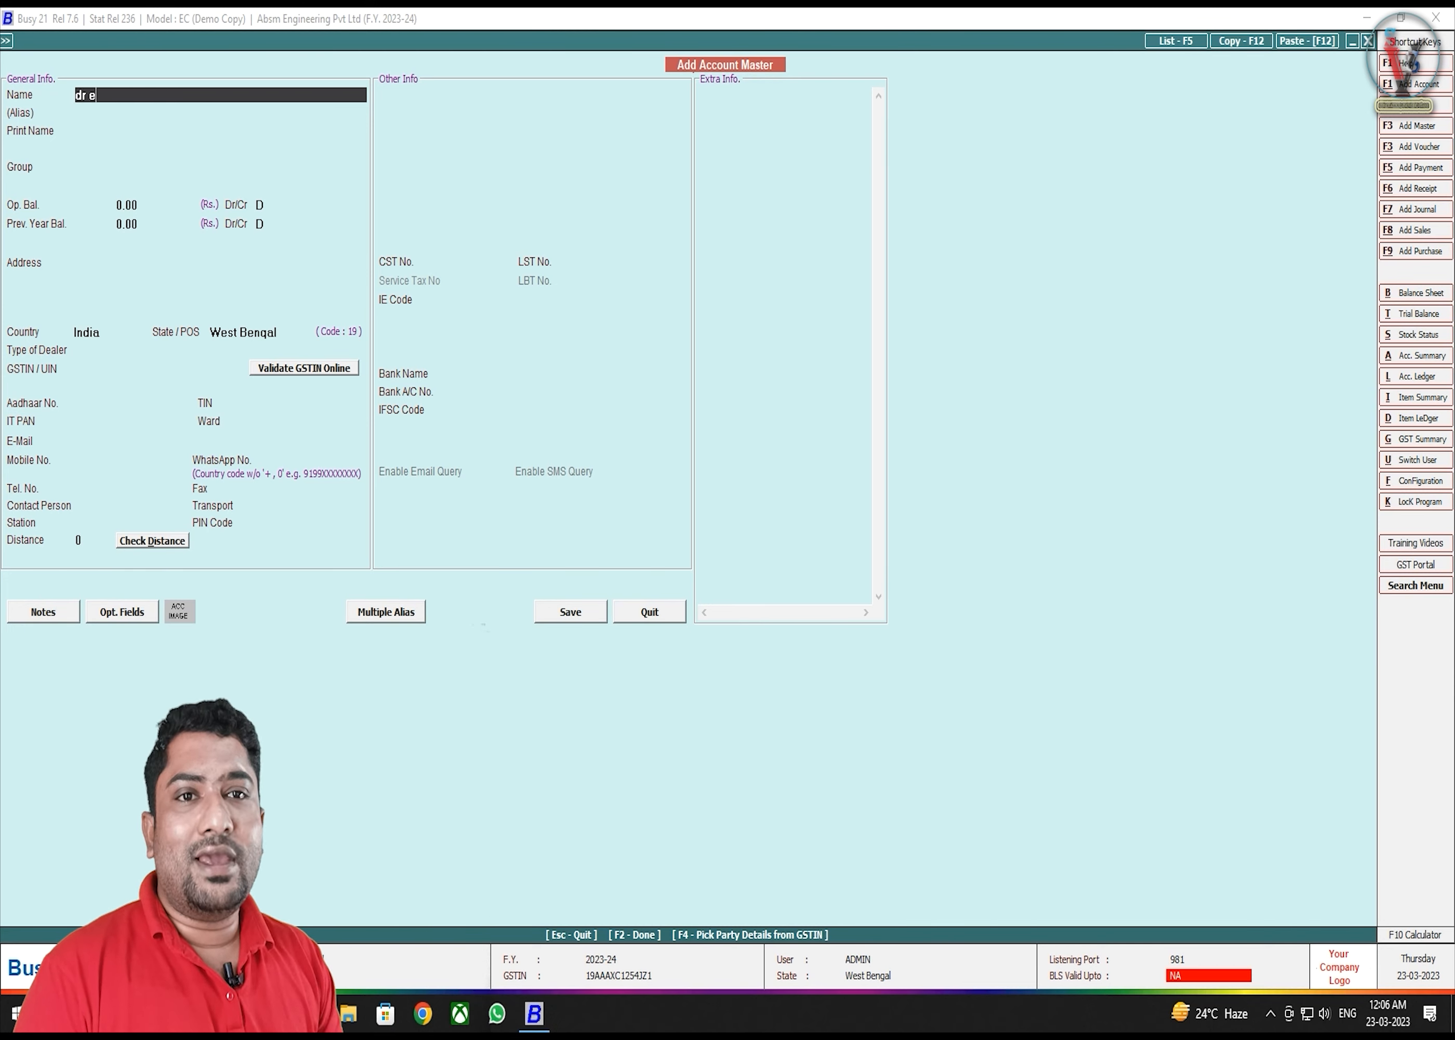
type("nterprise")
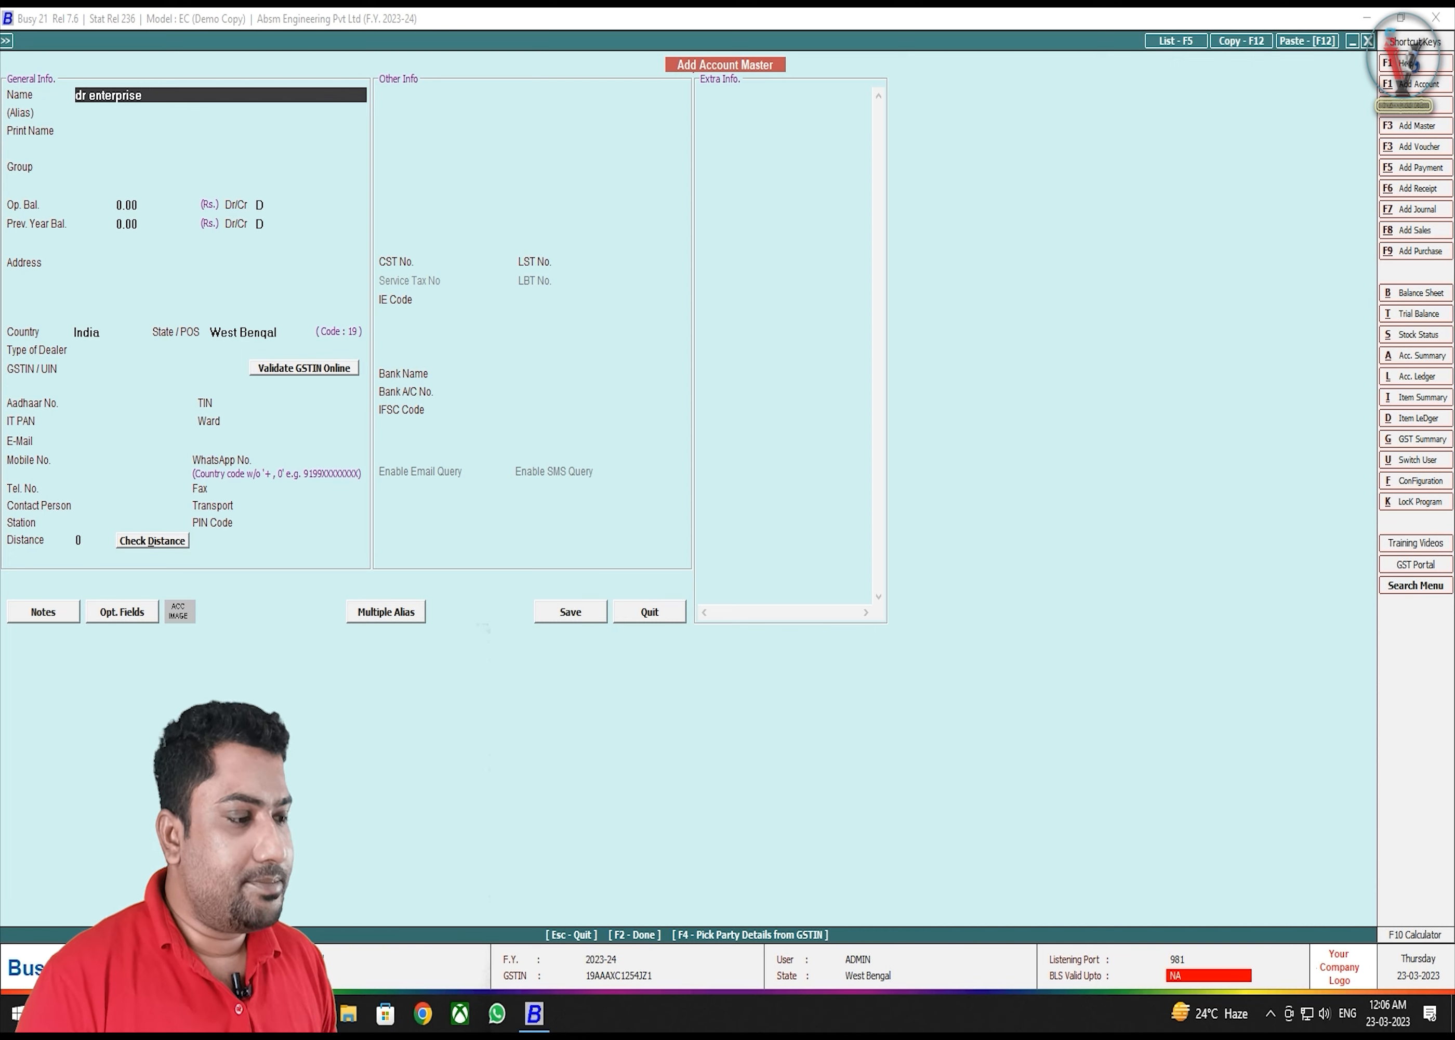
key("Left")
key("Left")
key("Left")
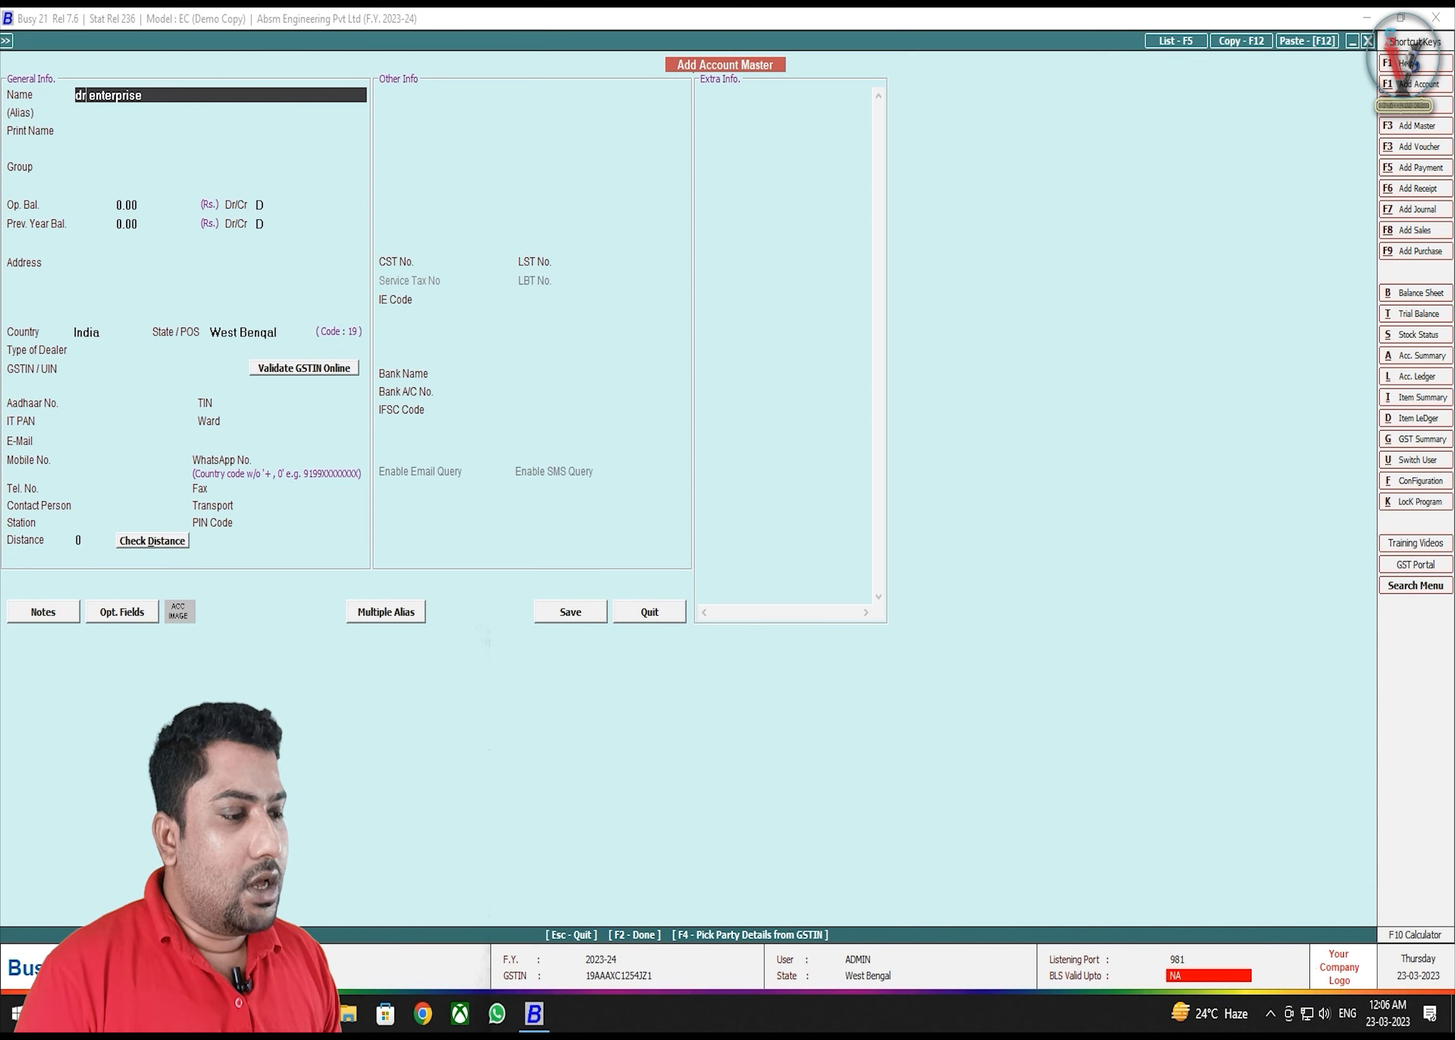
key("Home")
key("Delete")
key("Delete")
type("DR")
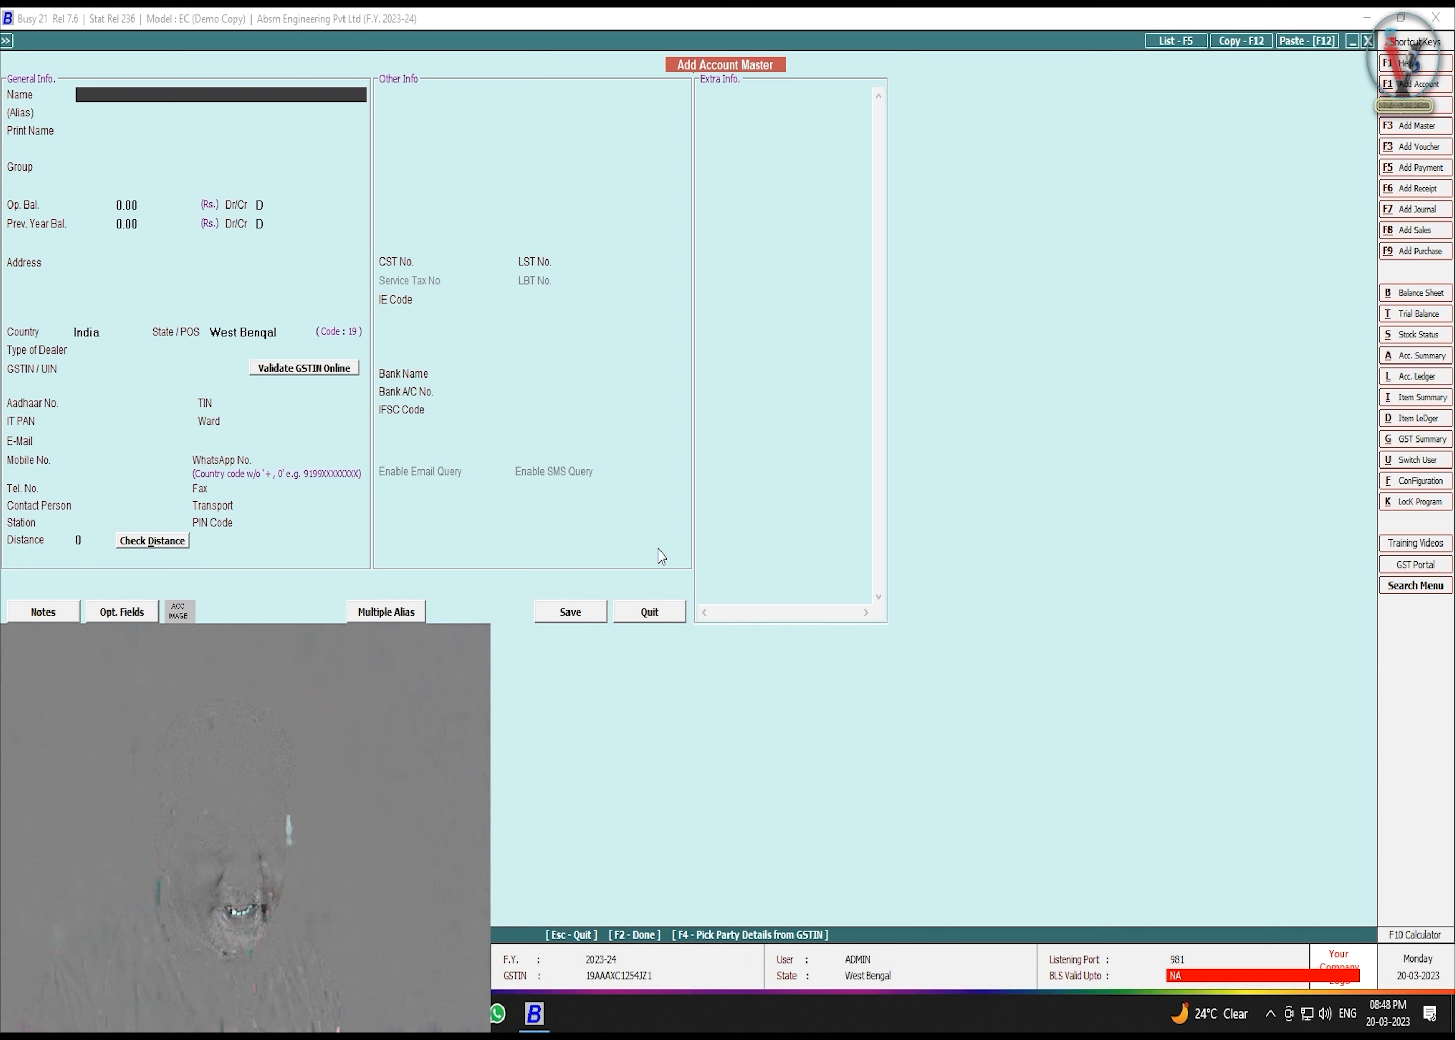
type("dr")
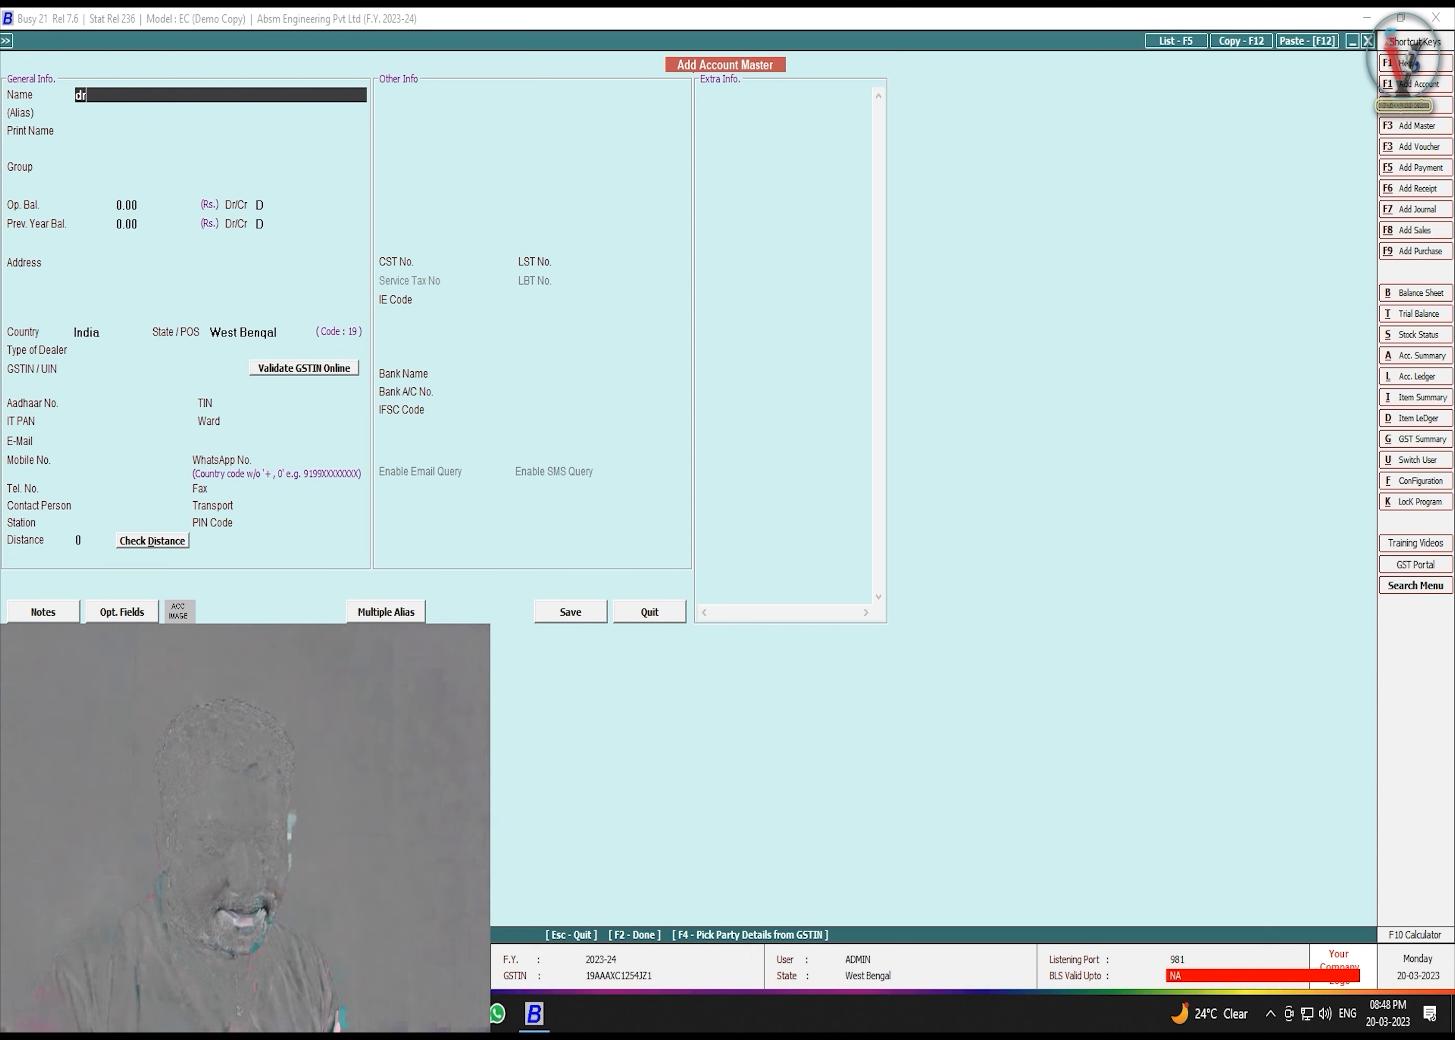
type(" enterprise")
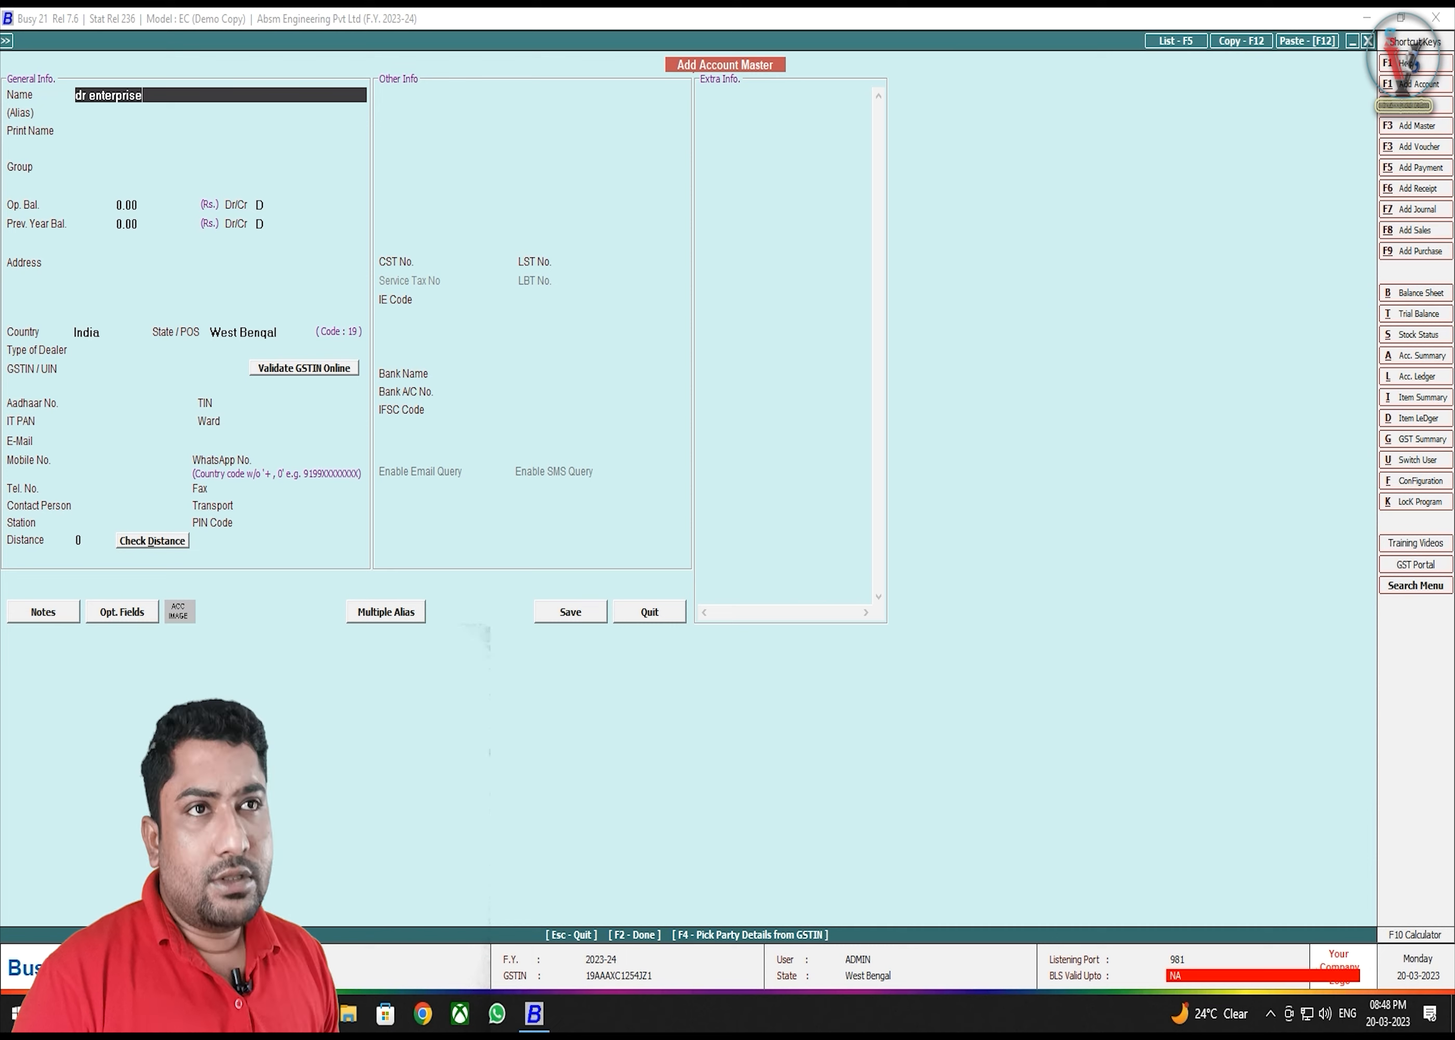
key("Return")
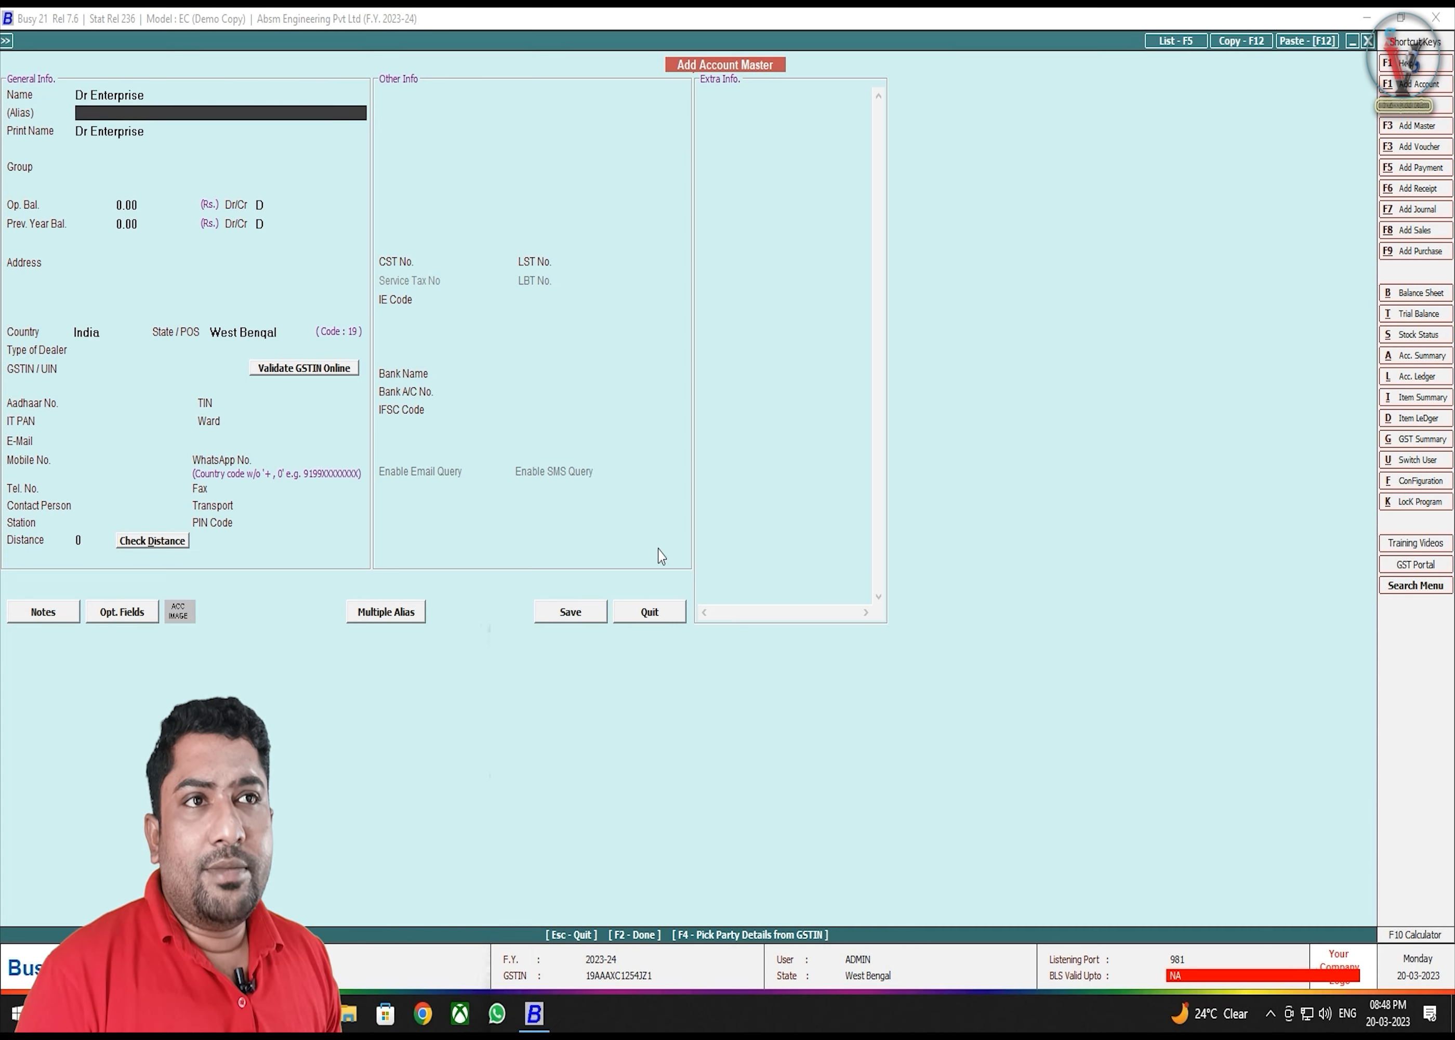
key("Up")
key("Right")
key("Delete")
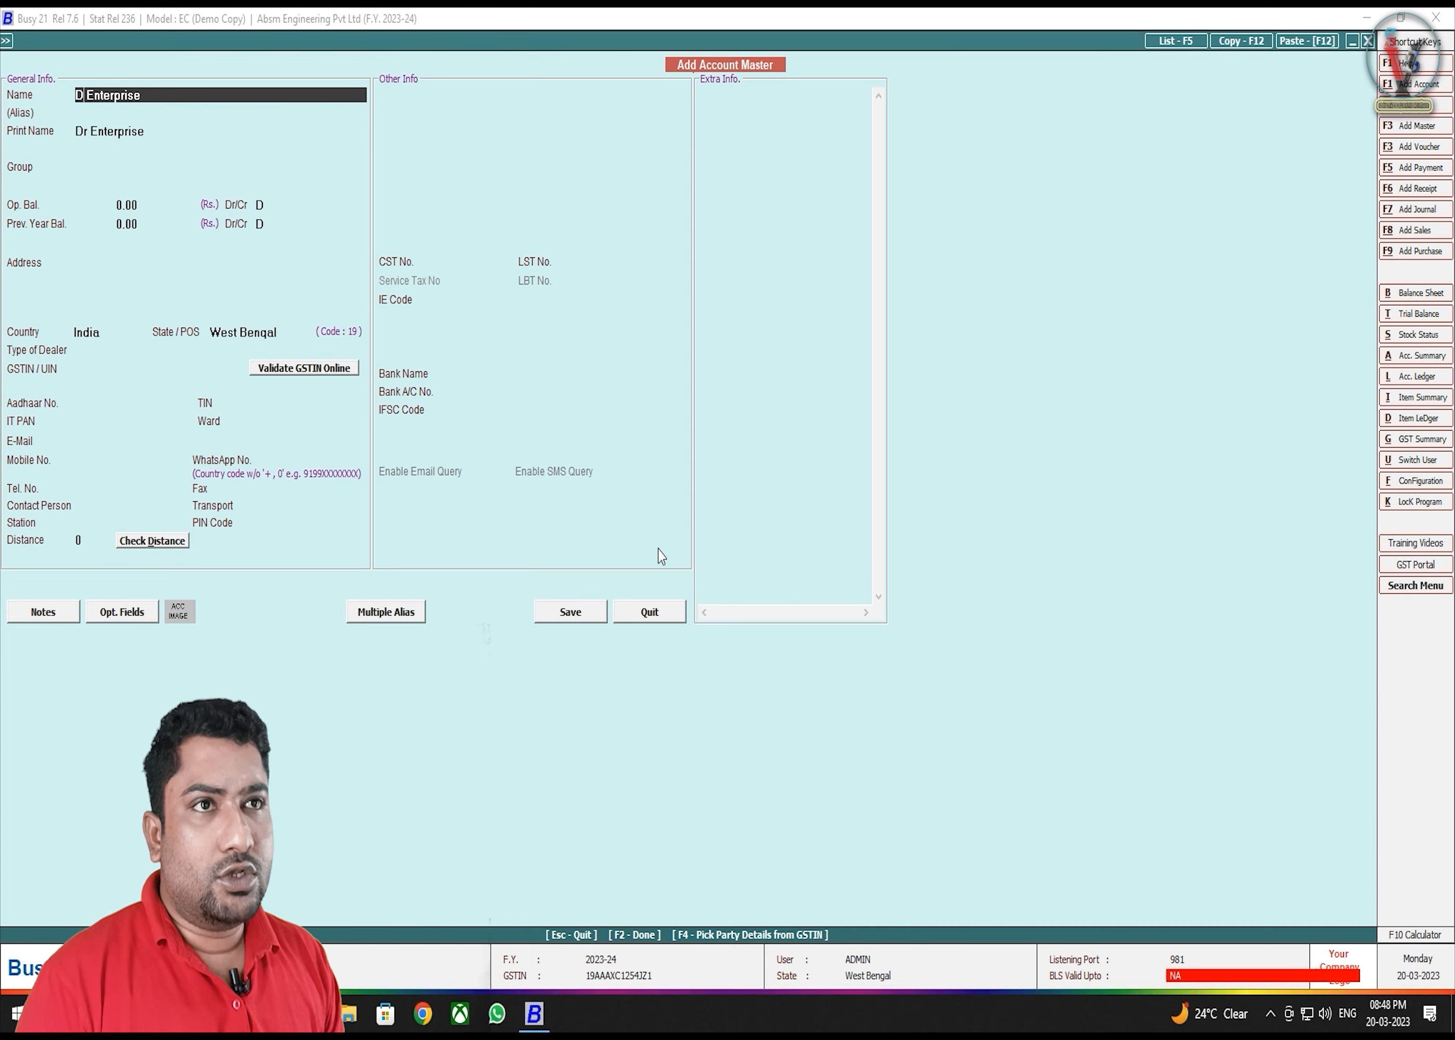
type("R")
key("Return")
key("Return")
key("Return")
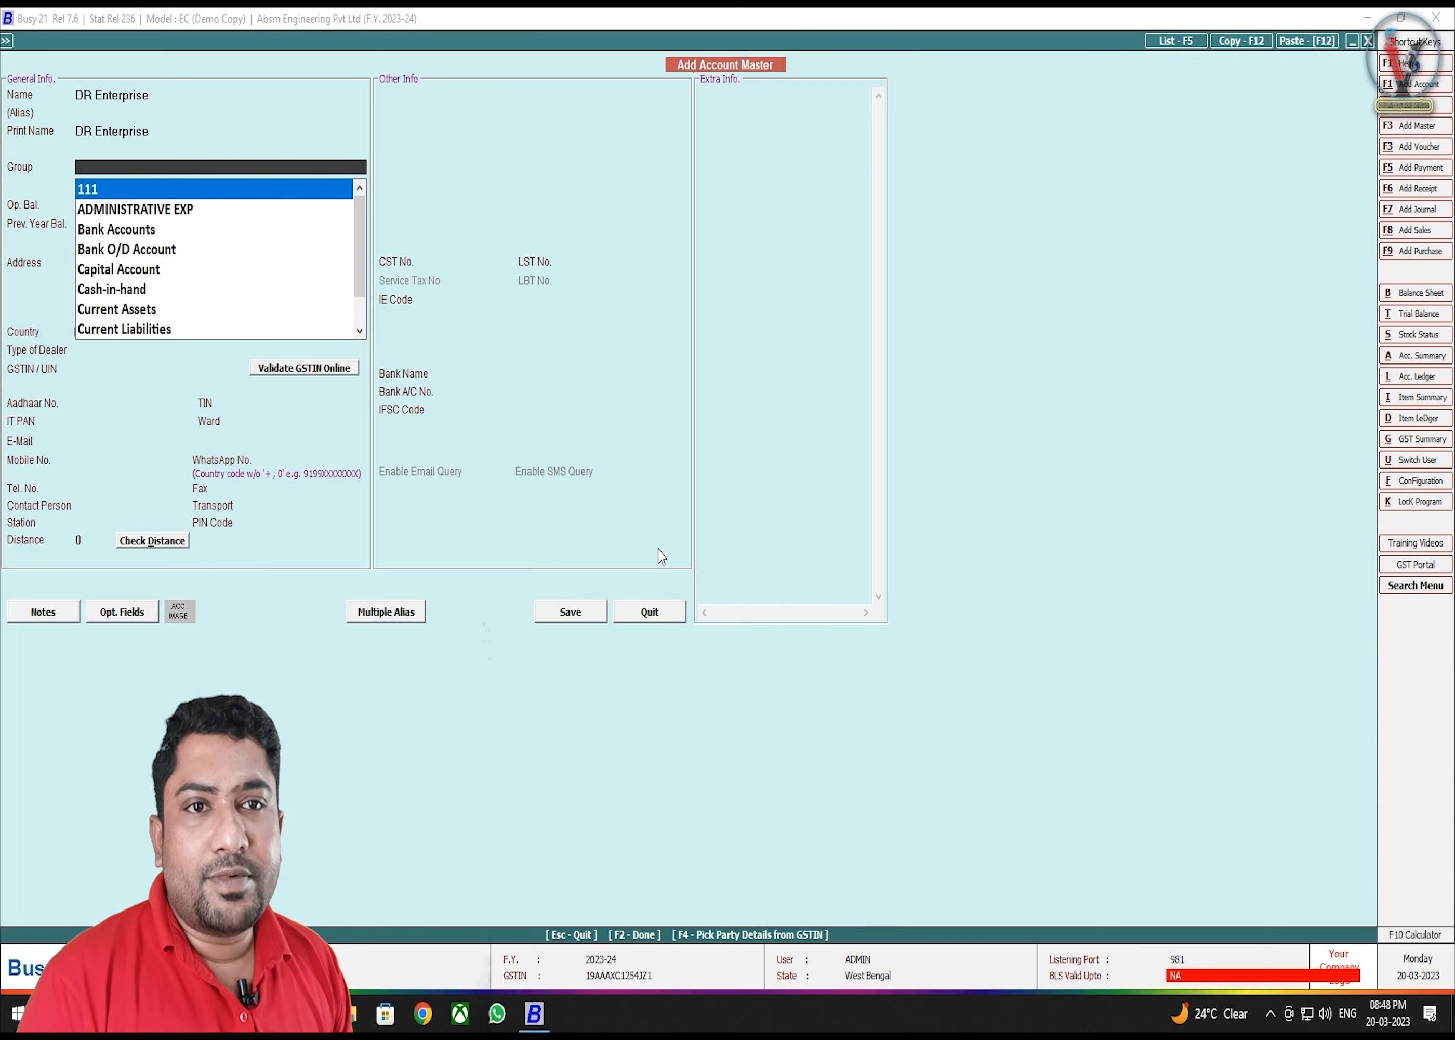
- Put DR Enterprise under Sundry Debtors, keeping opening and previous-year balances at 0.00 Dr
type("SU")
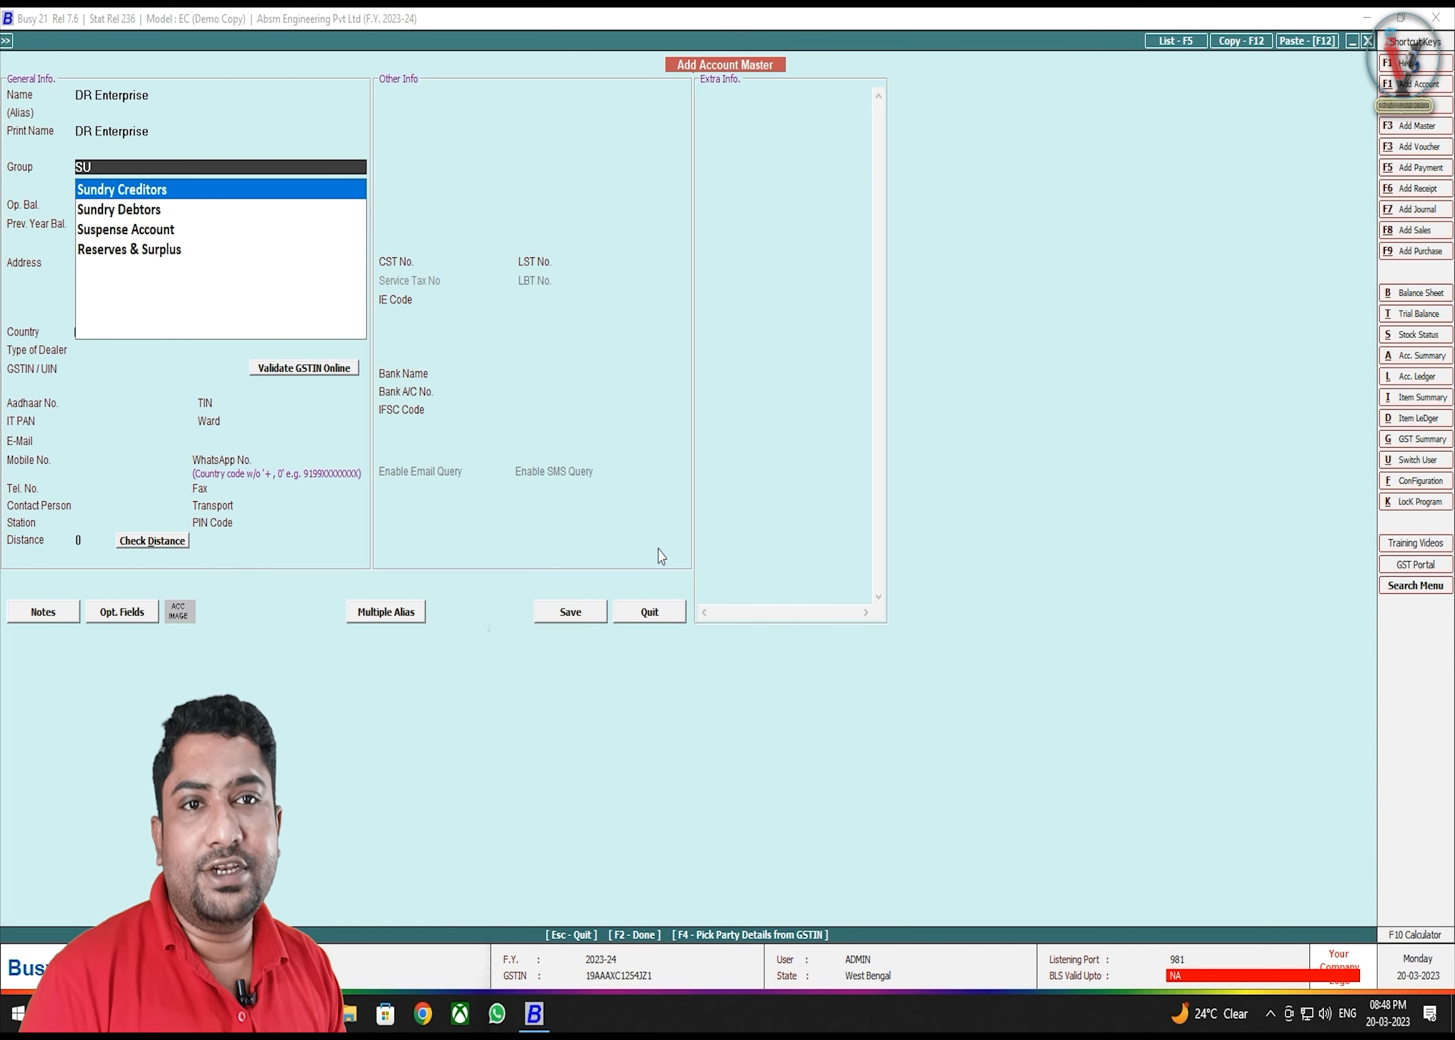
key("Down")
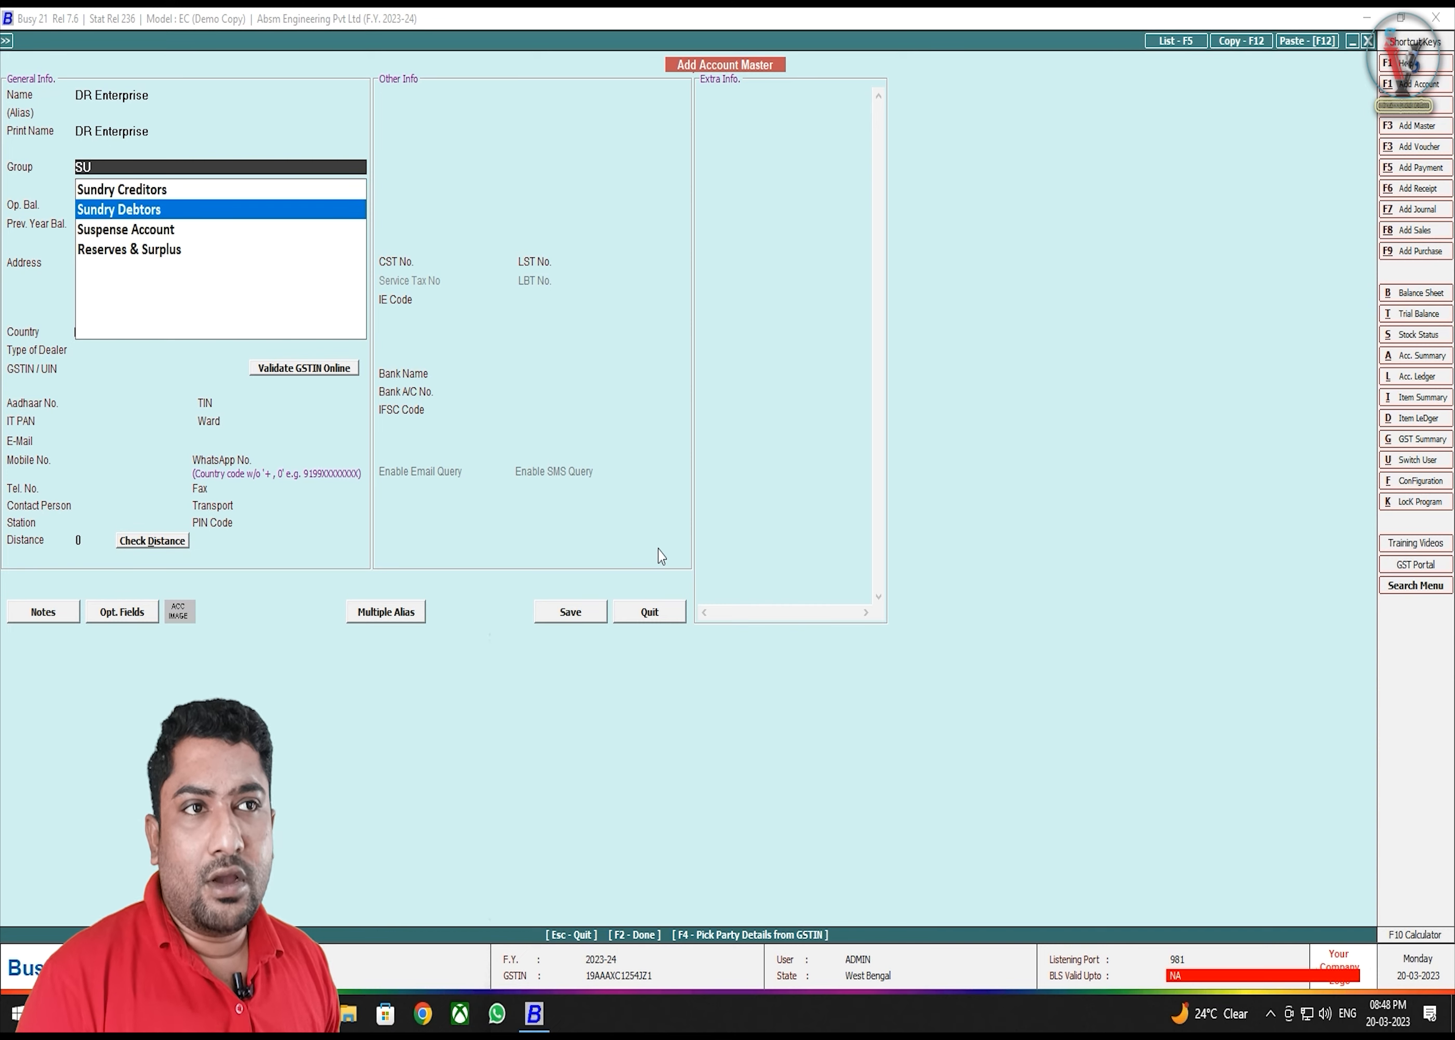
key("Return")
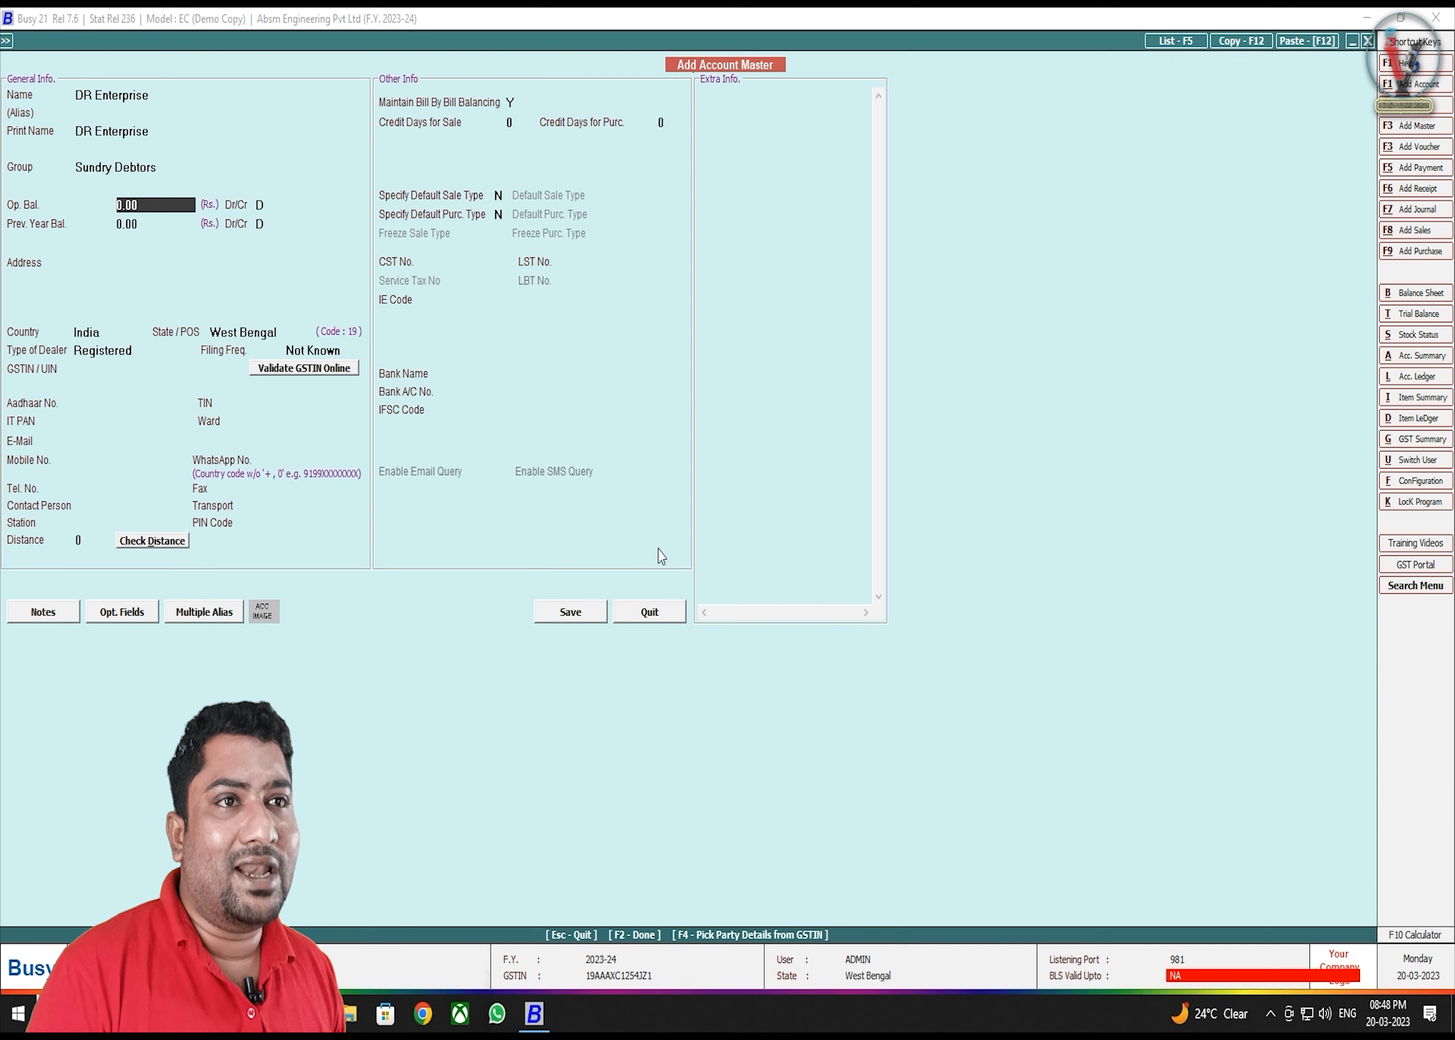
key("Return")
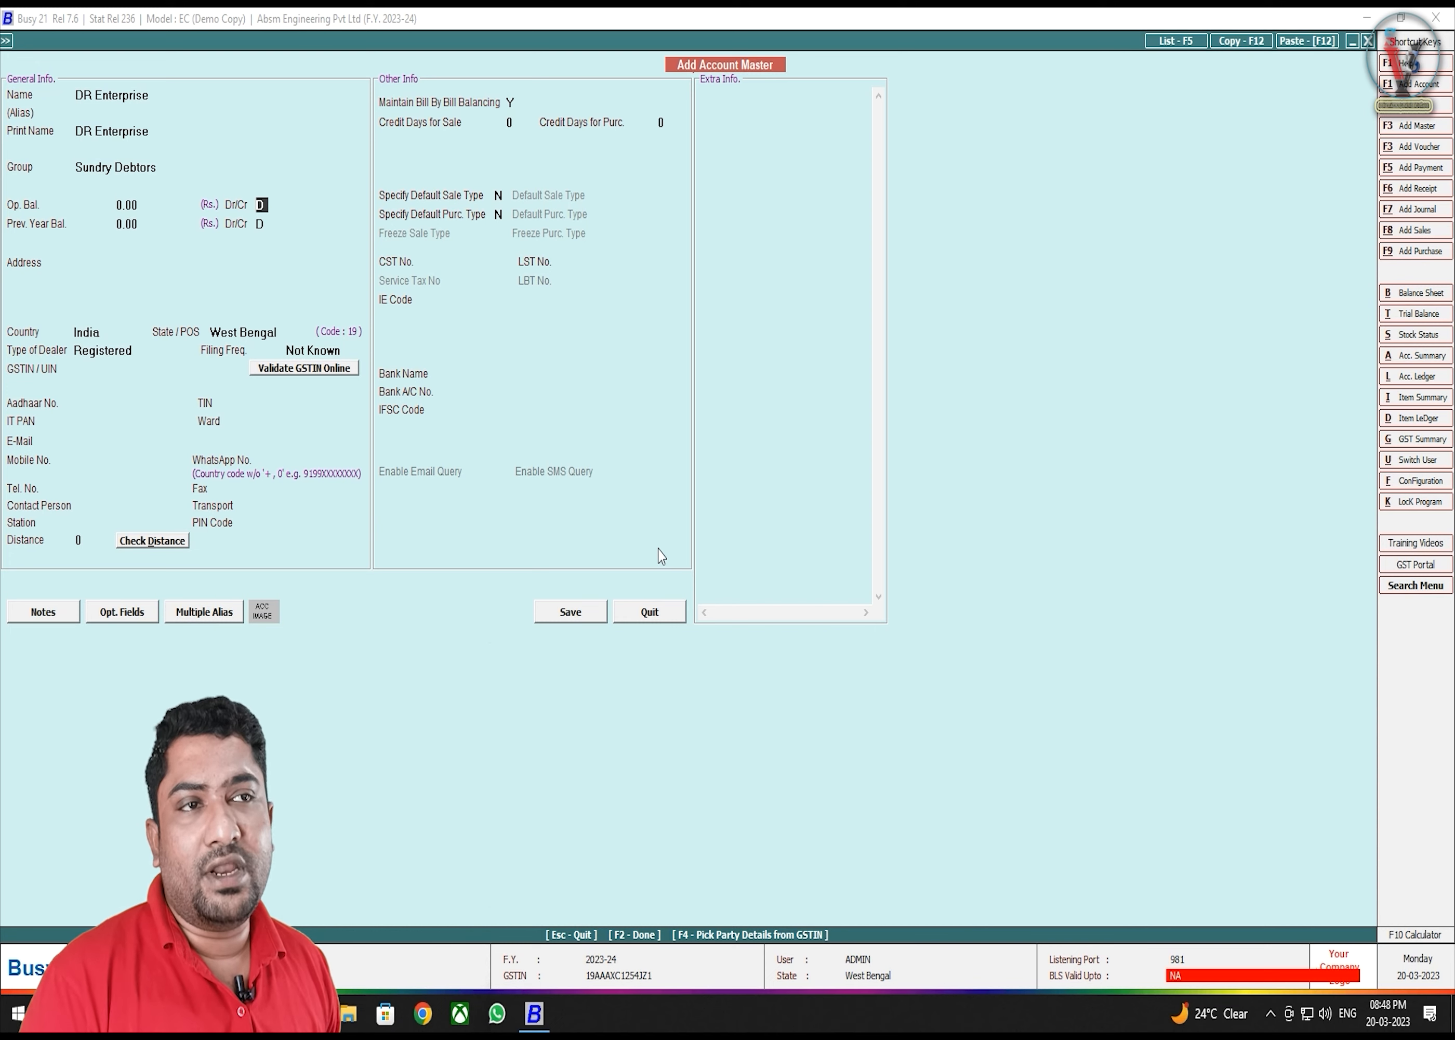
key("Return")
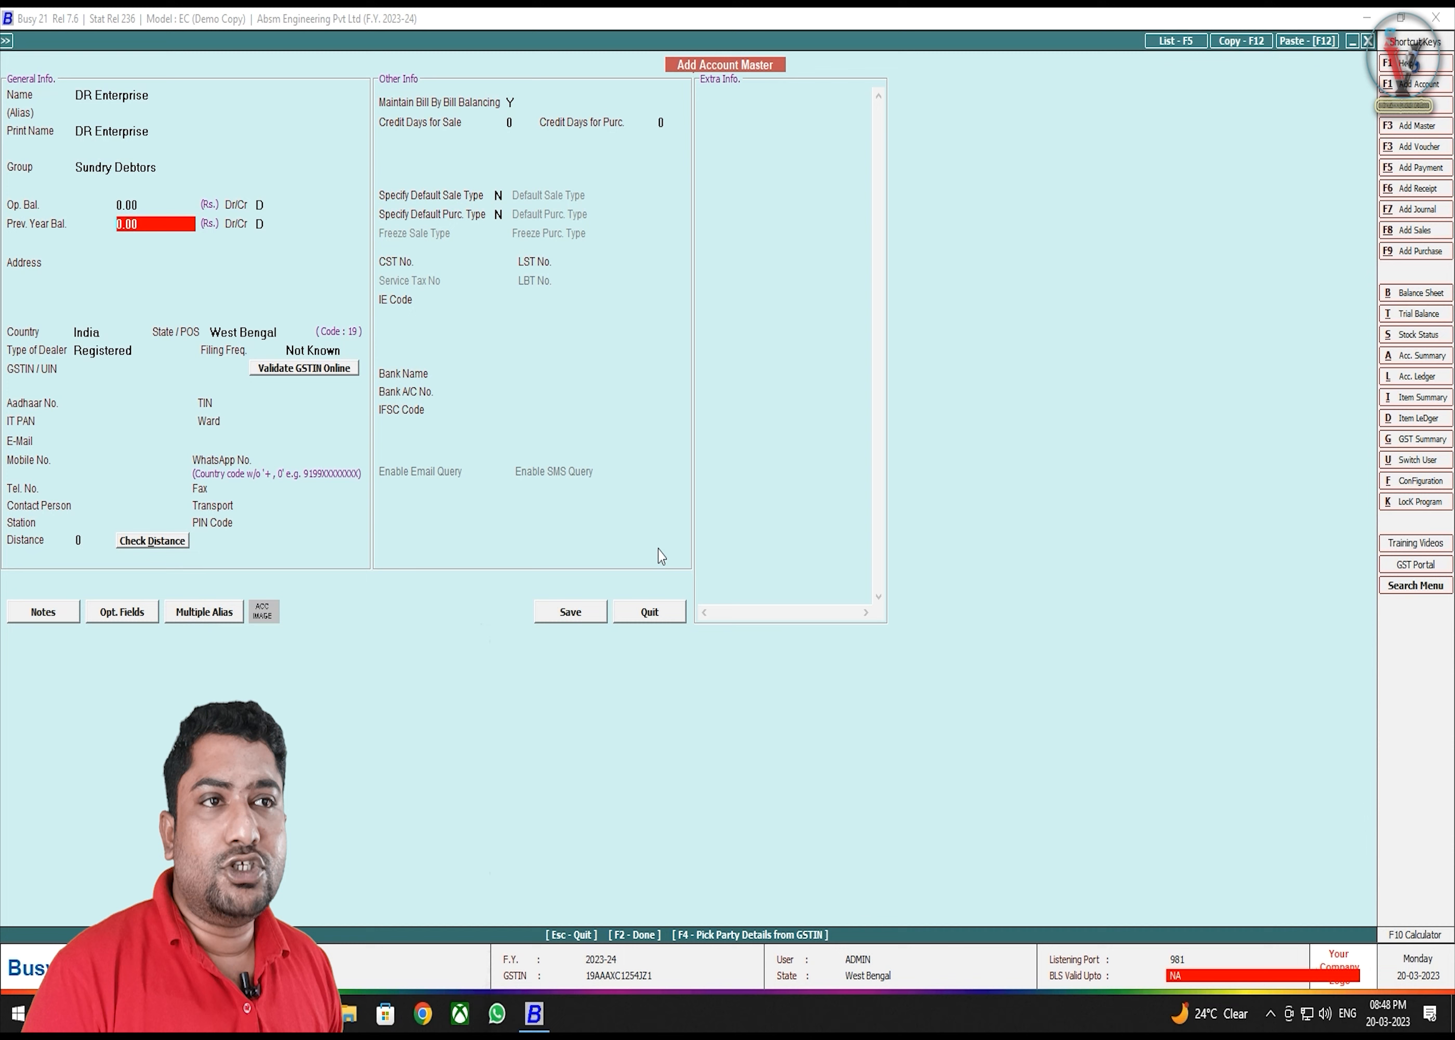
key("Return")
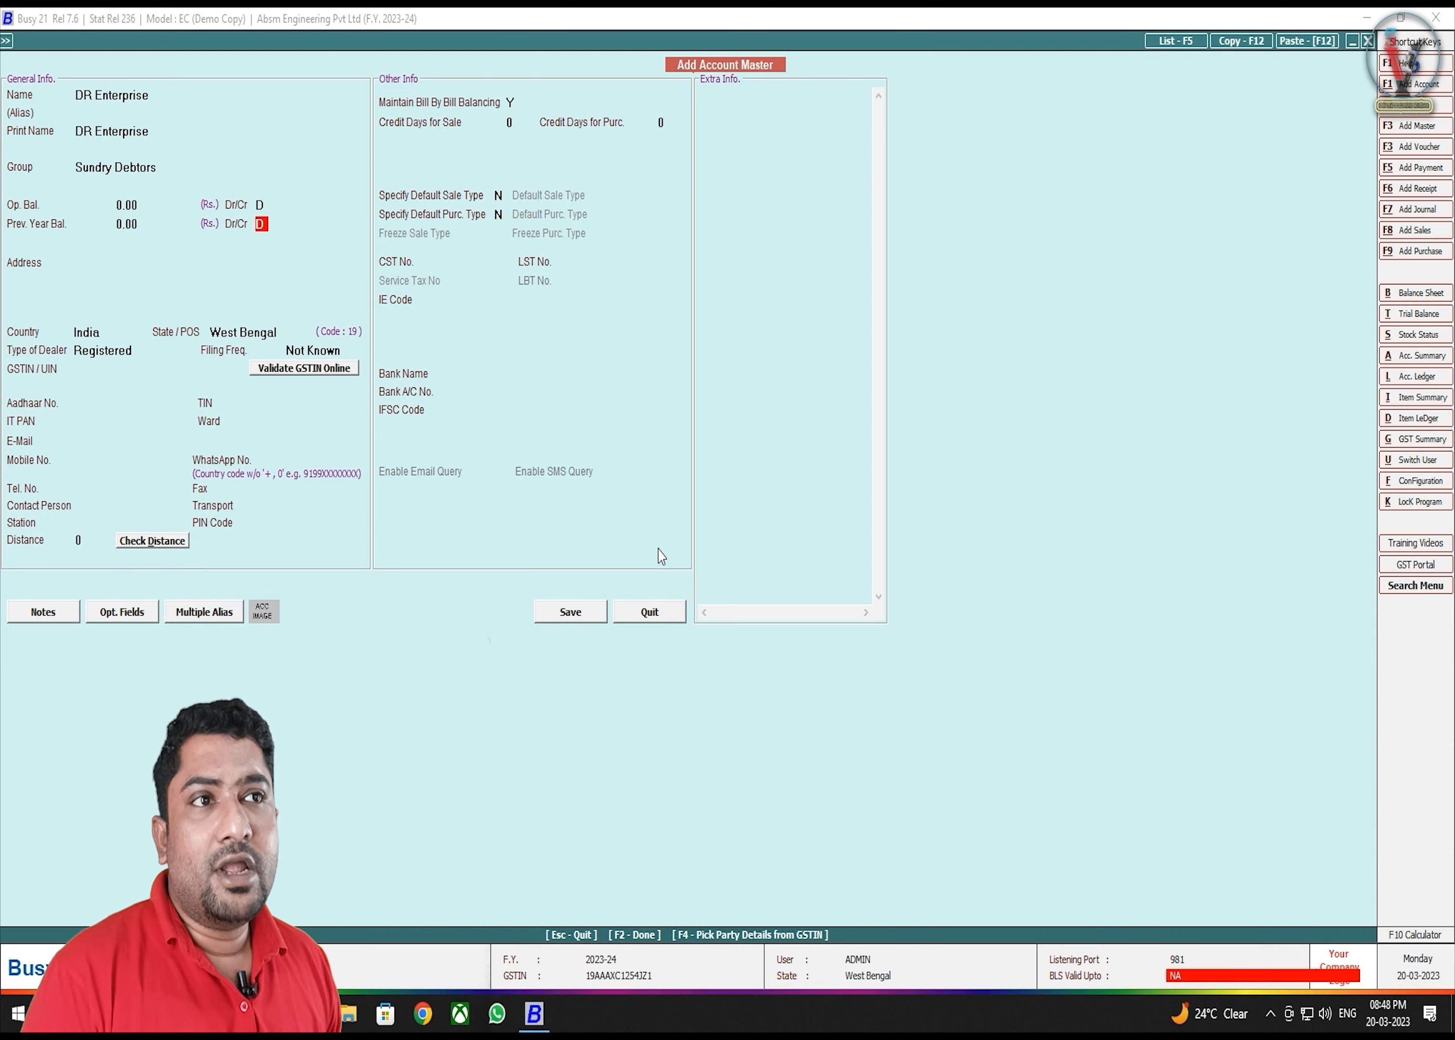
key("Up")
key("Up")
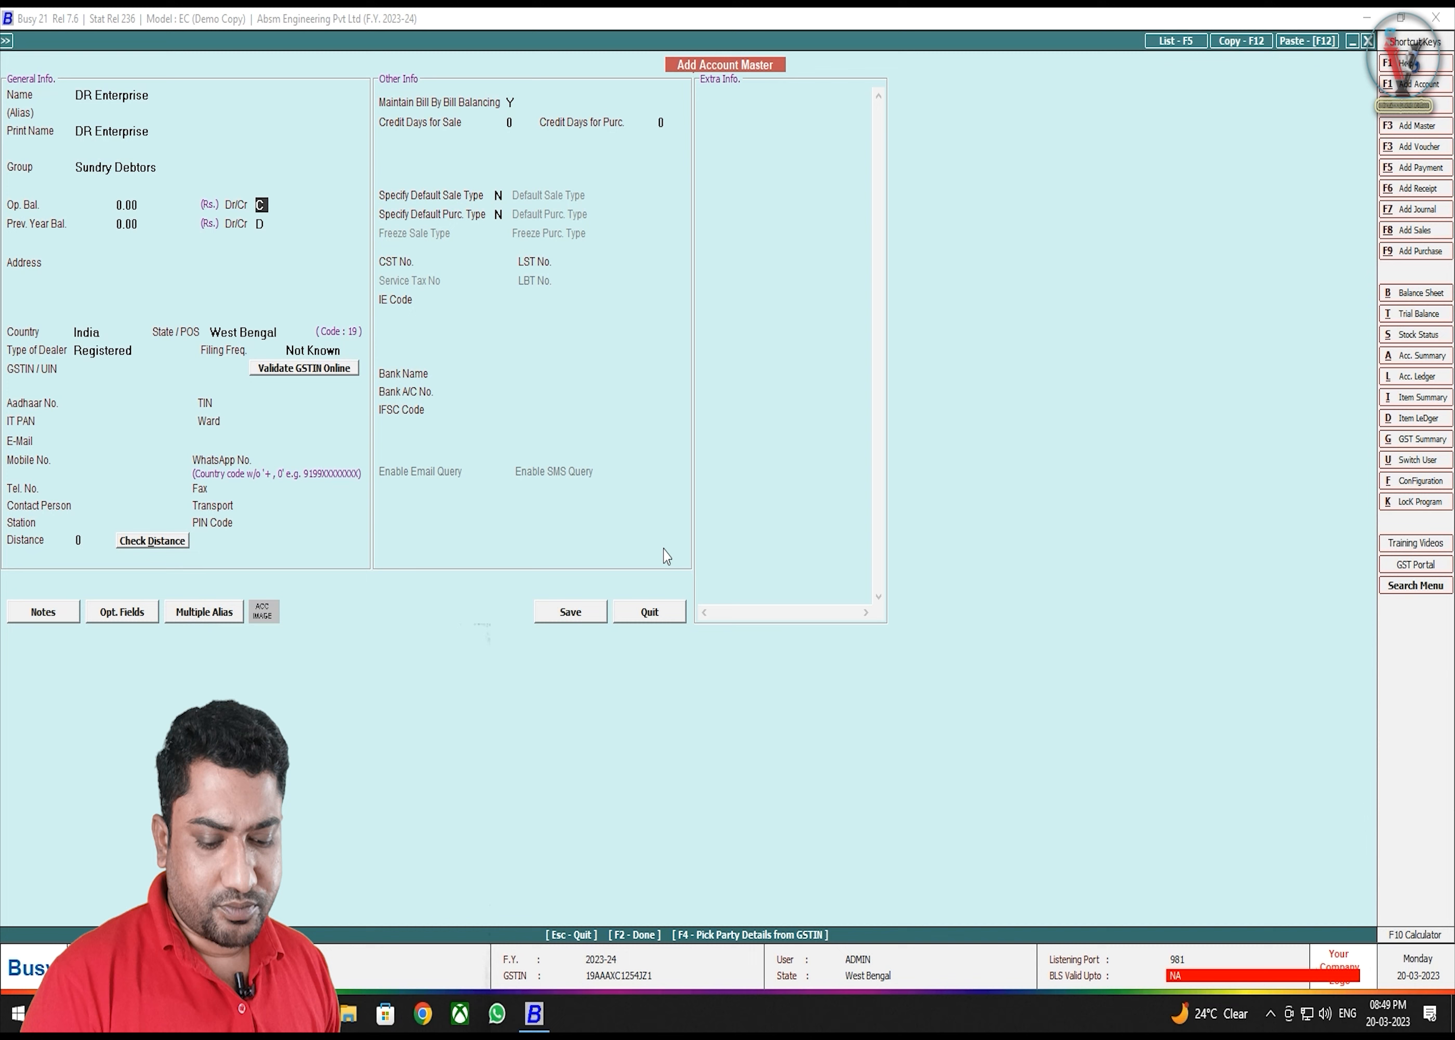
key("Return")
key("Return")
key("Return")
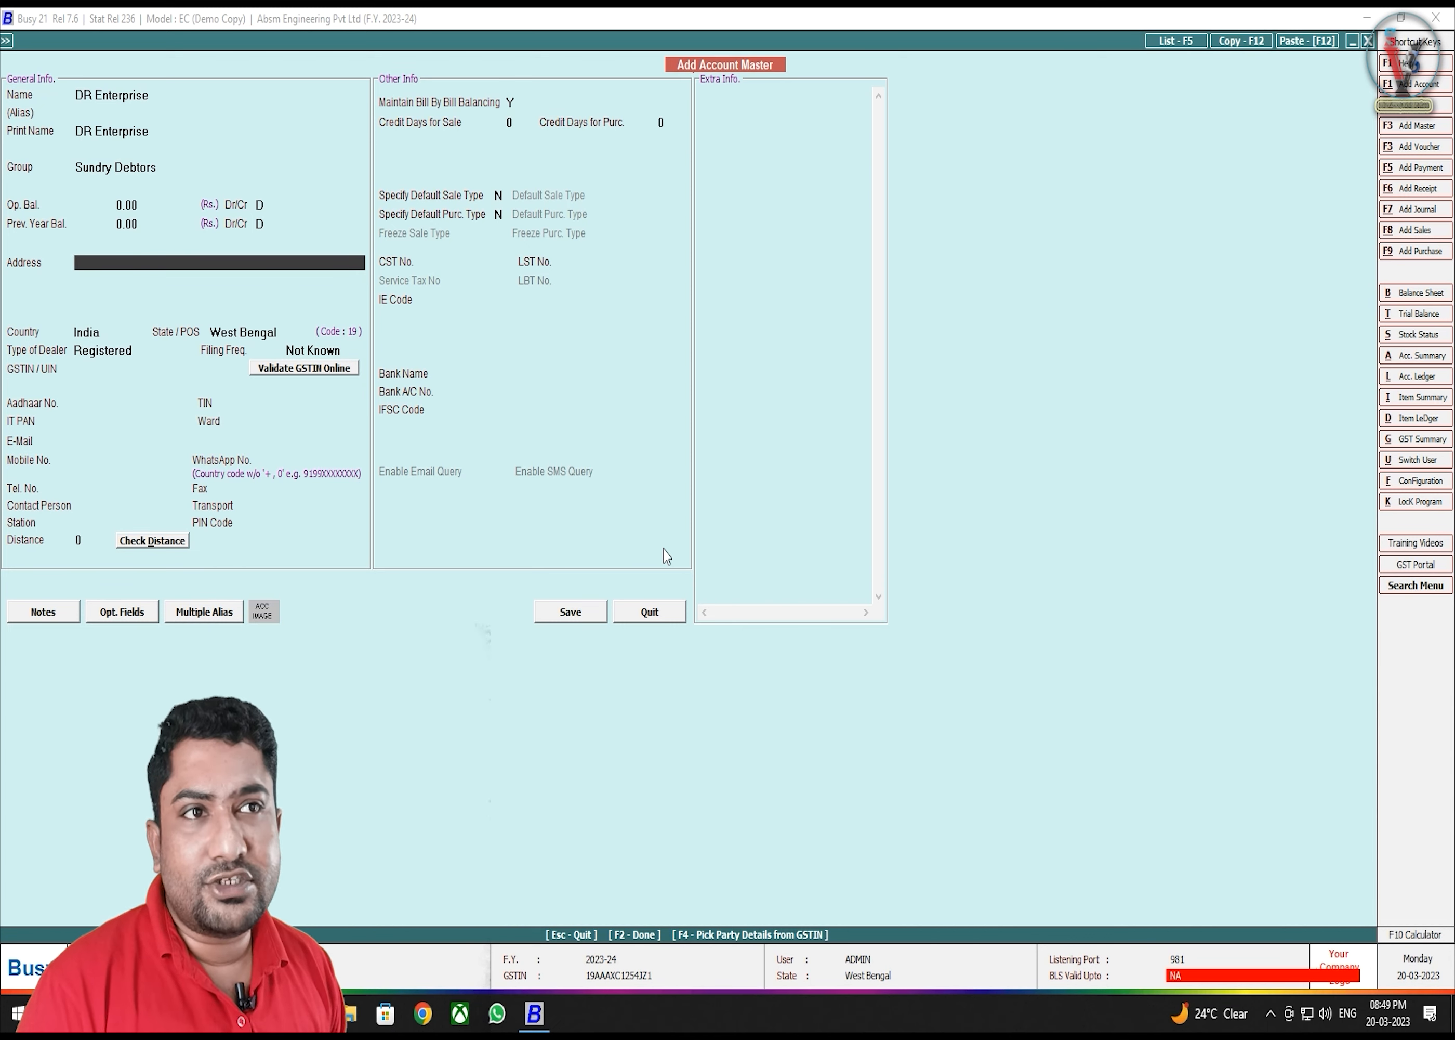
- Enter the two-line street and city address, keeping India and West Bengal as country and state
type("LE")
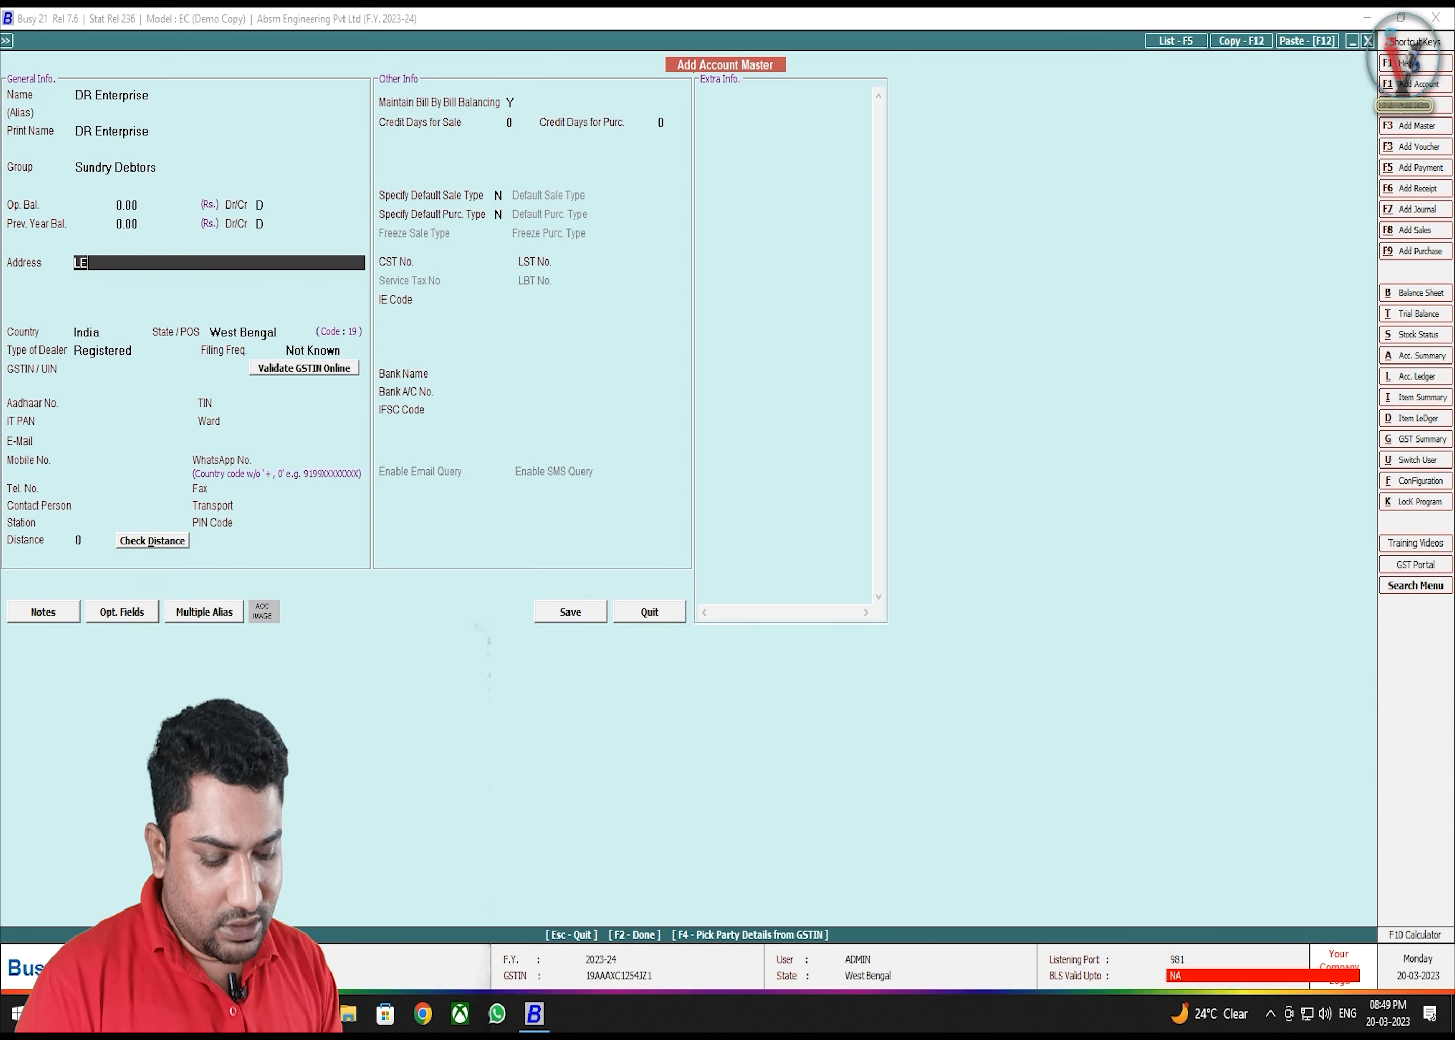
type("LIN SARANI")
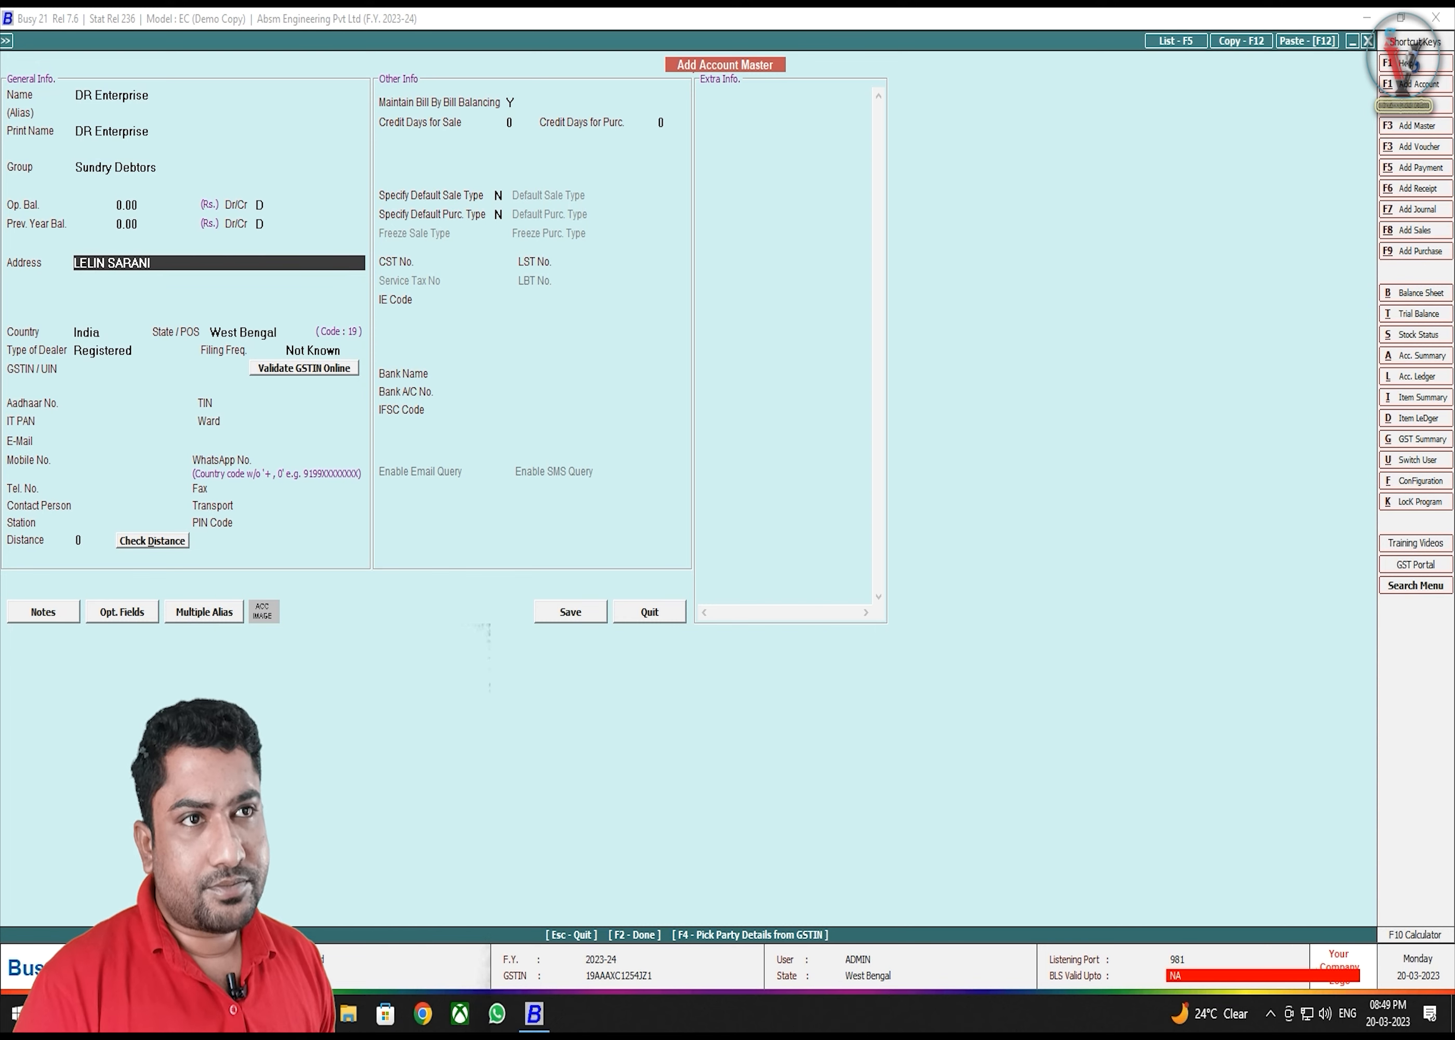
key("Return")
type("KOLKATA-")
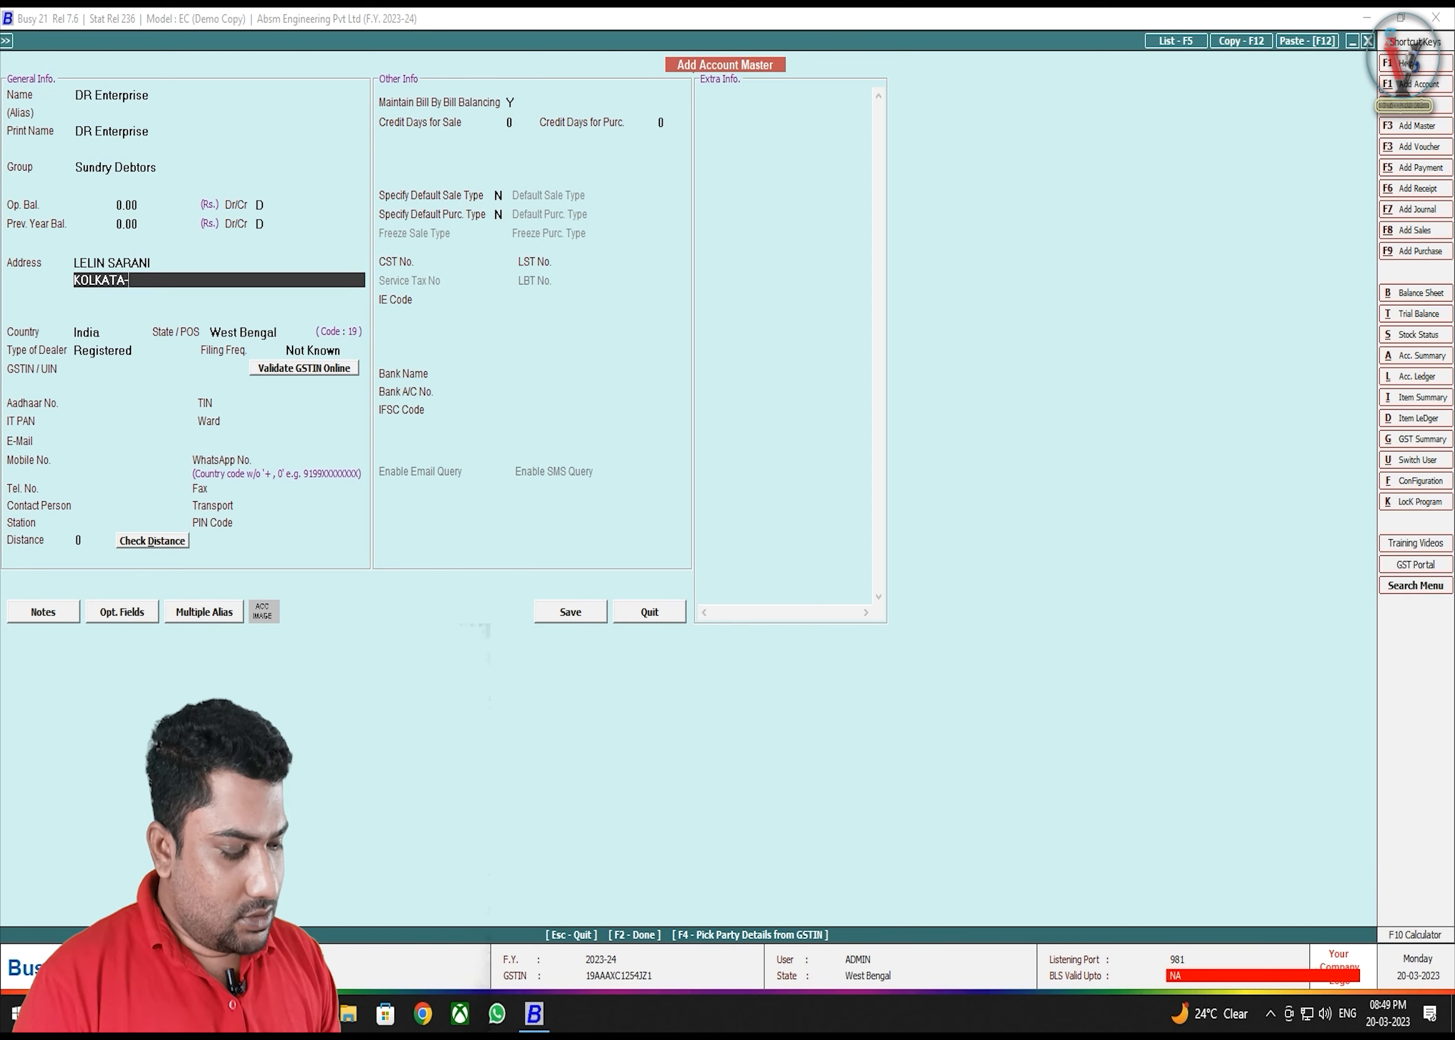
type("700006")
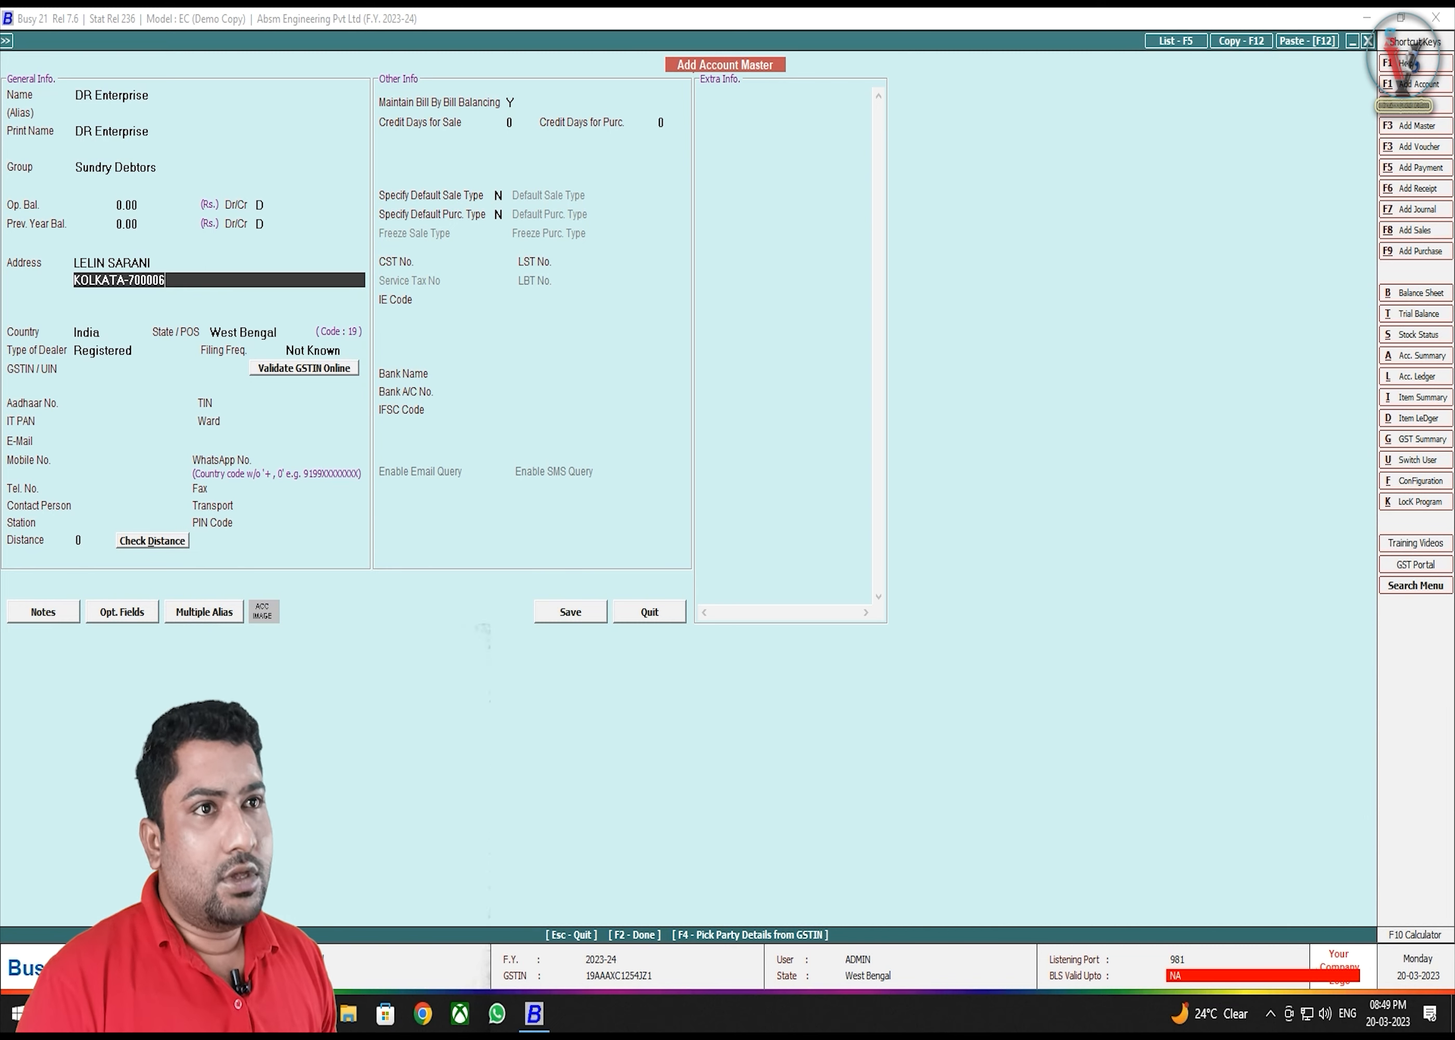
key("Return")
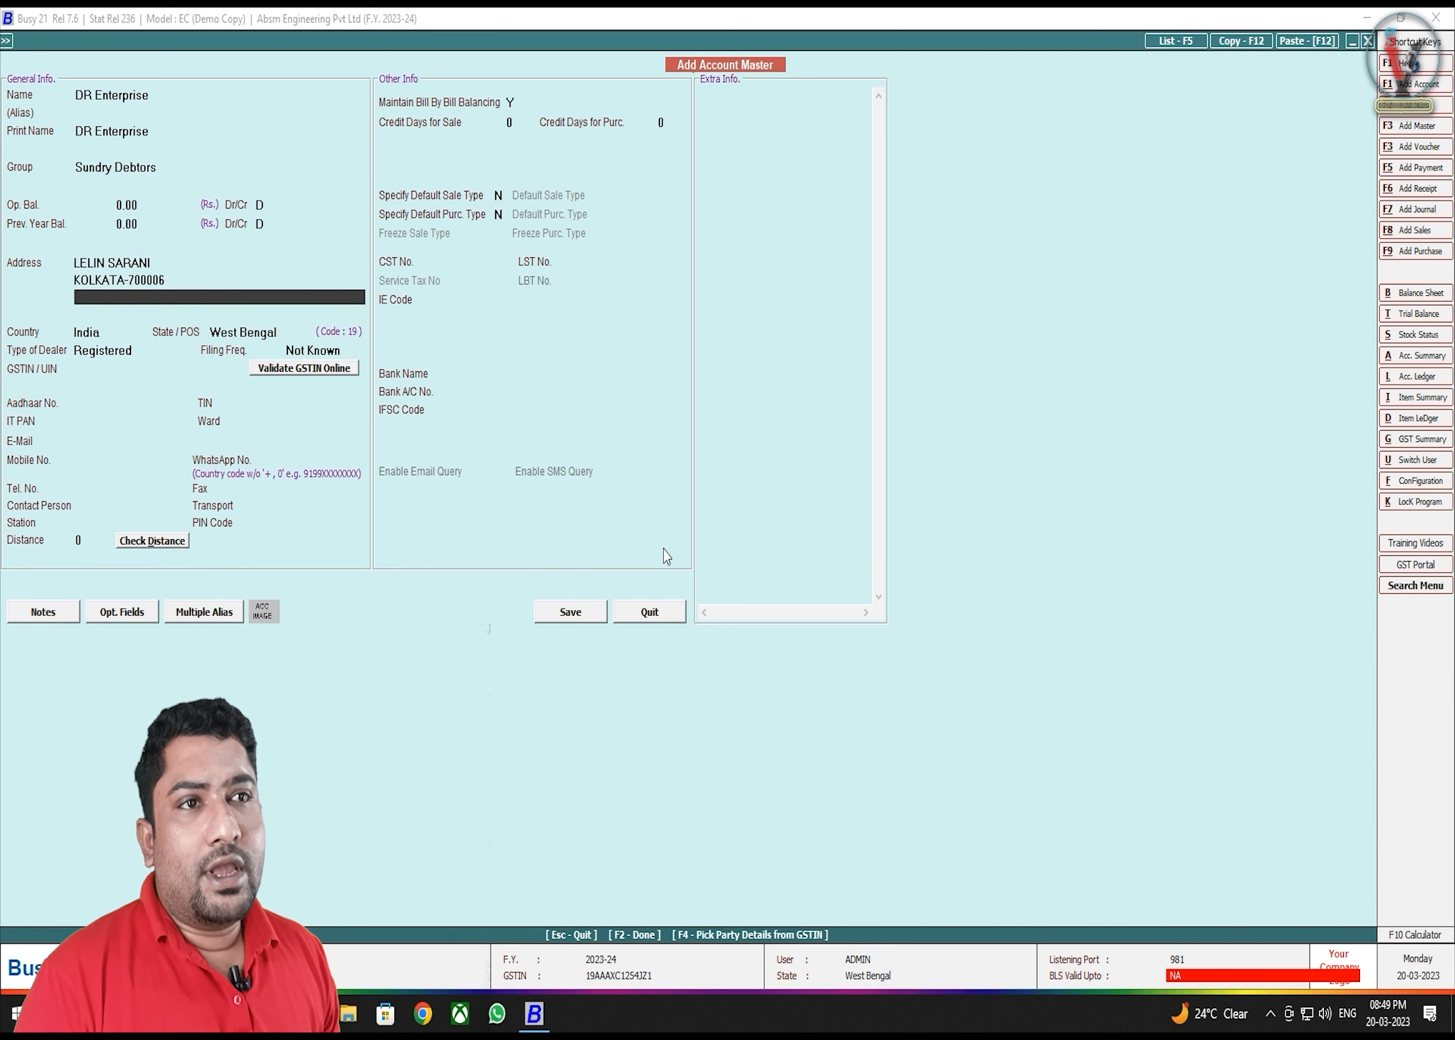
key("Return")
key("Return")
key("Up")
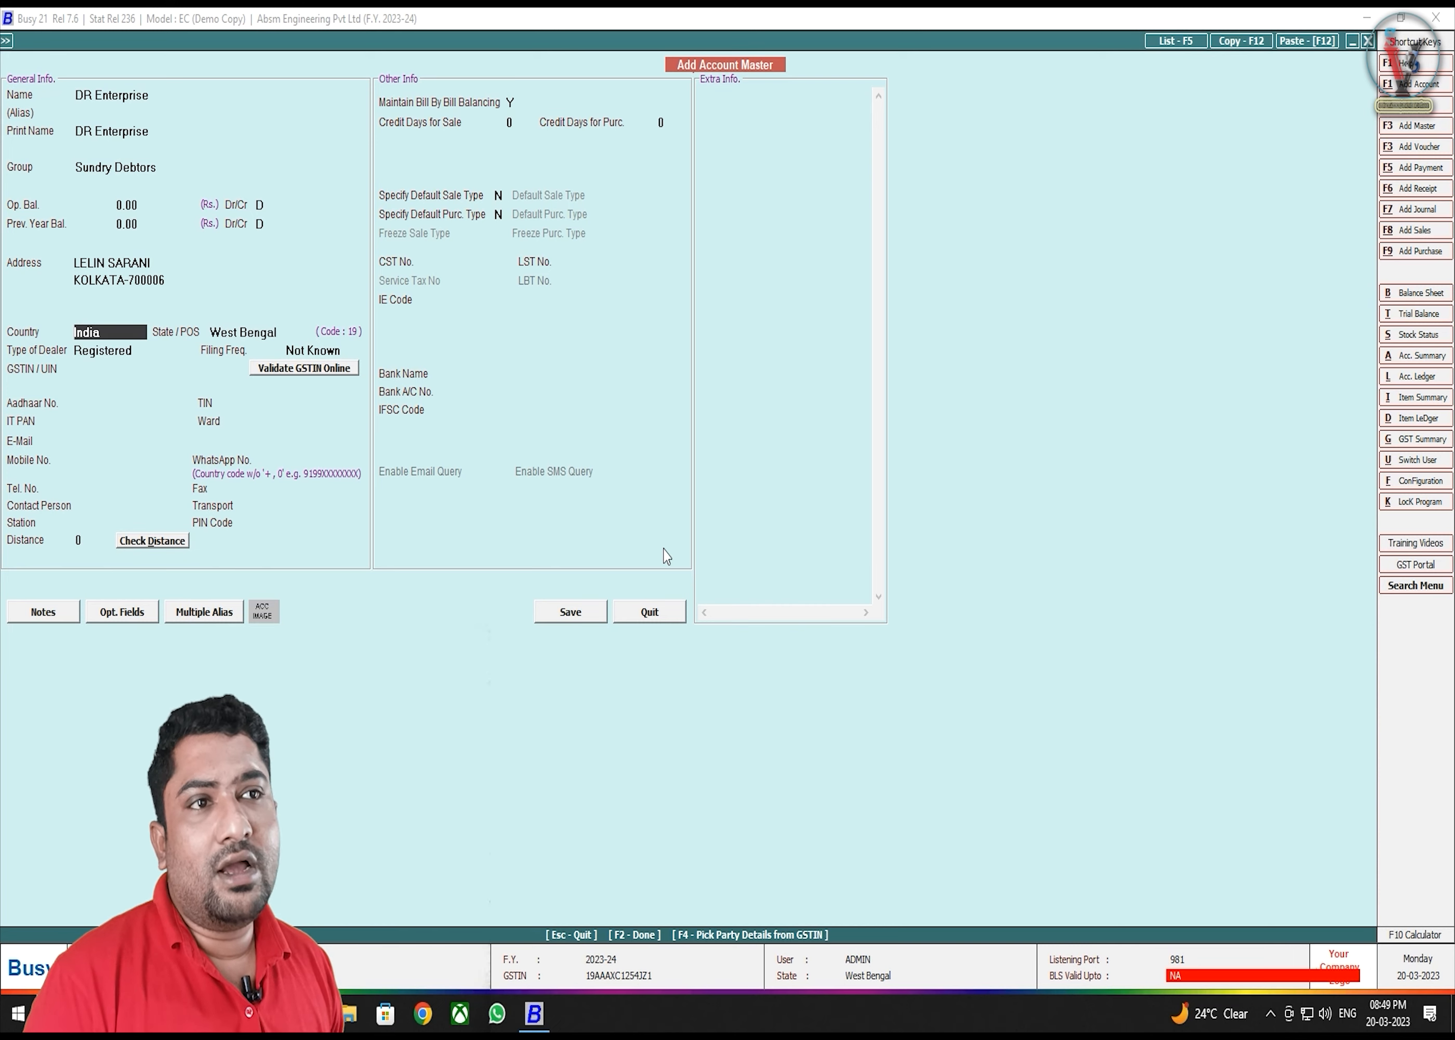
key("Return")
key("Return")
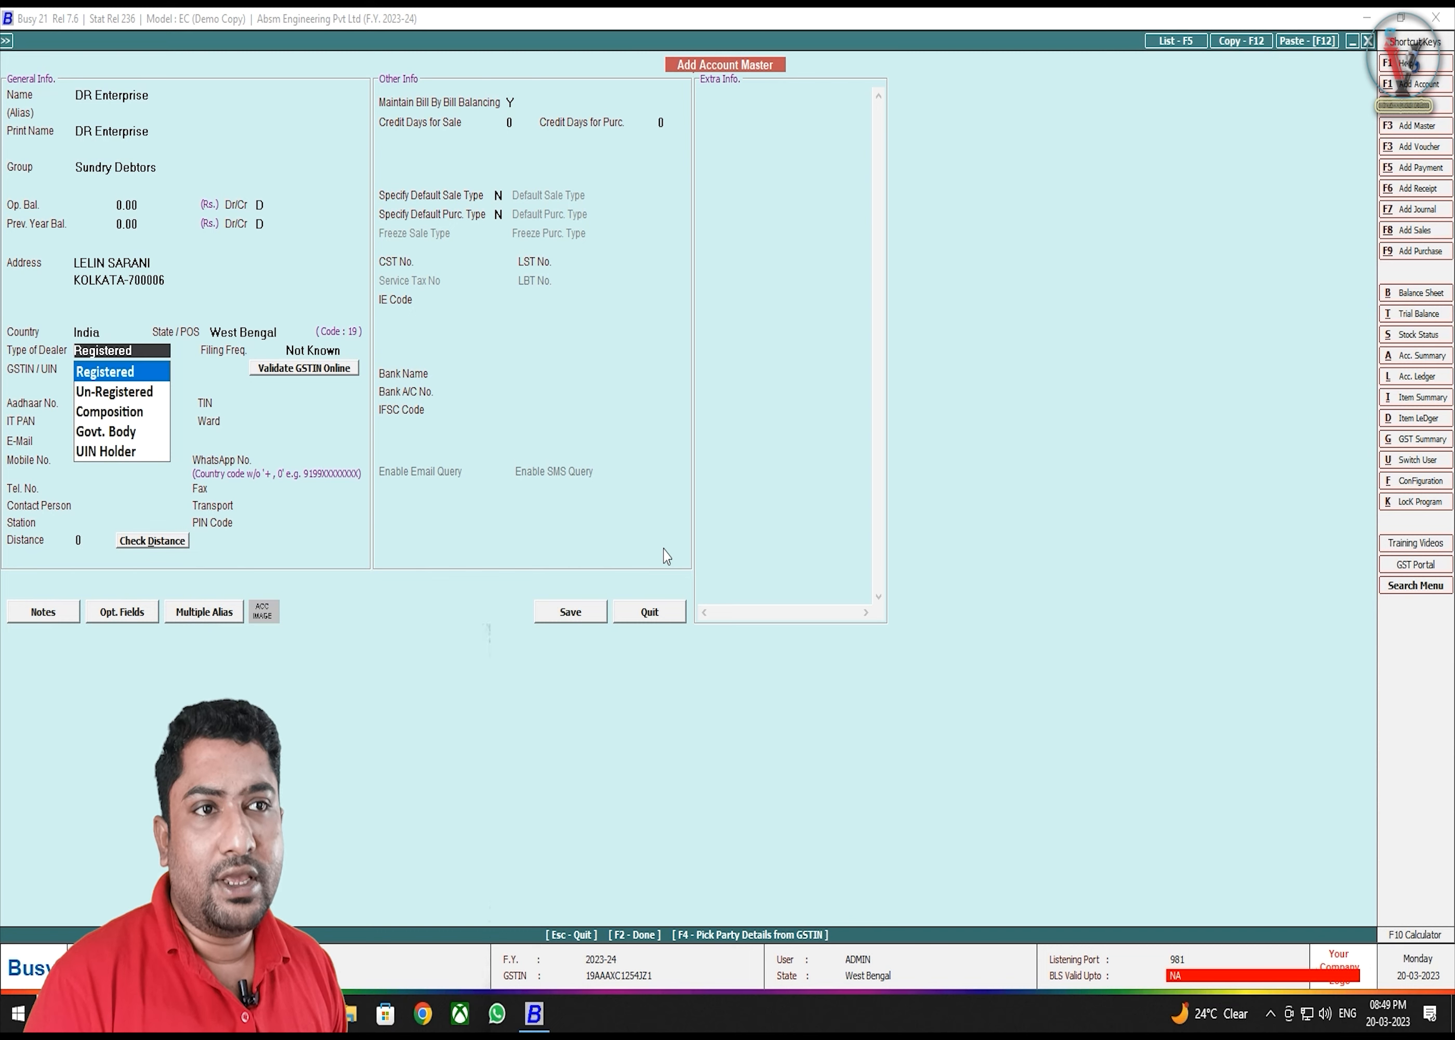
- Browse the dealer types, then settle on Registered with filing frequency Not Known
key("Down")
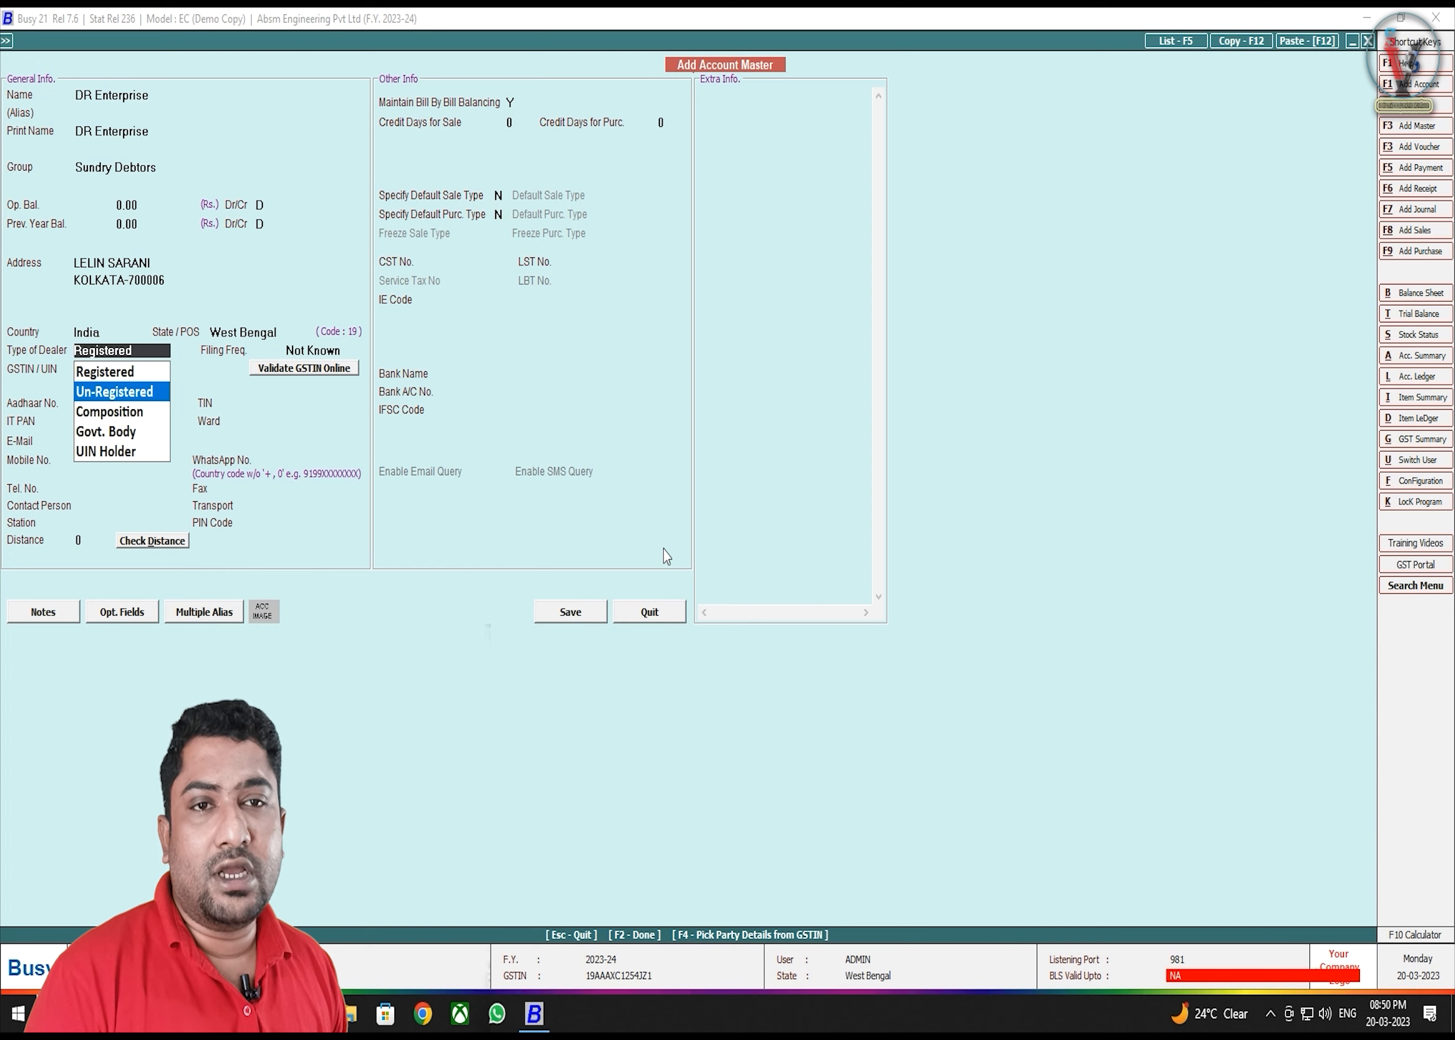
key("Down")
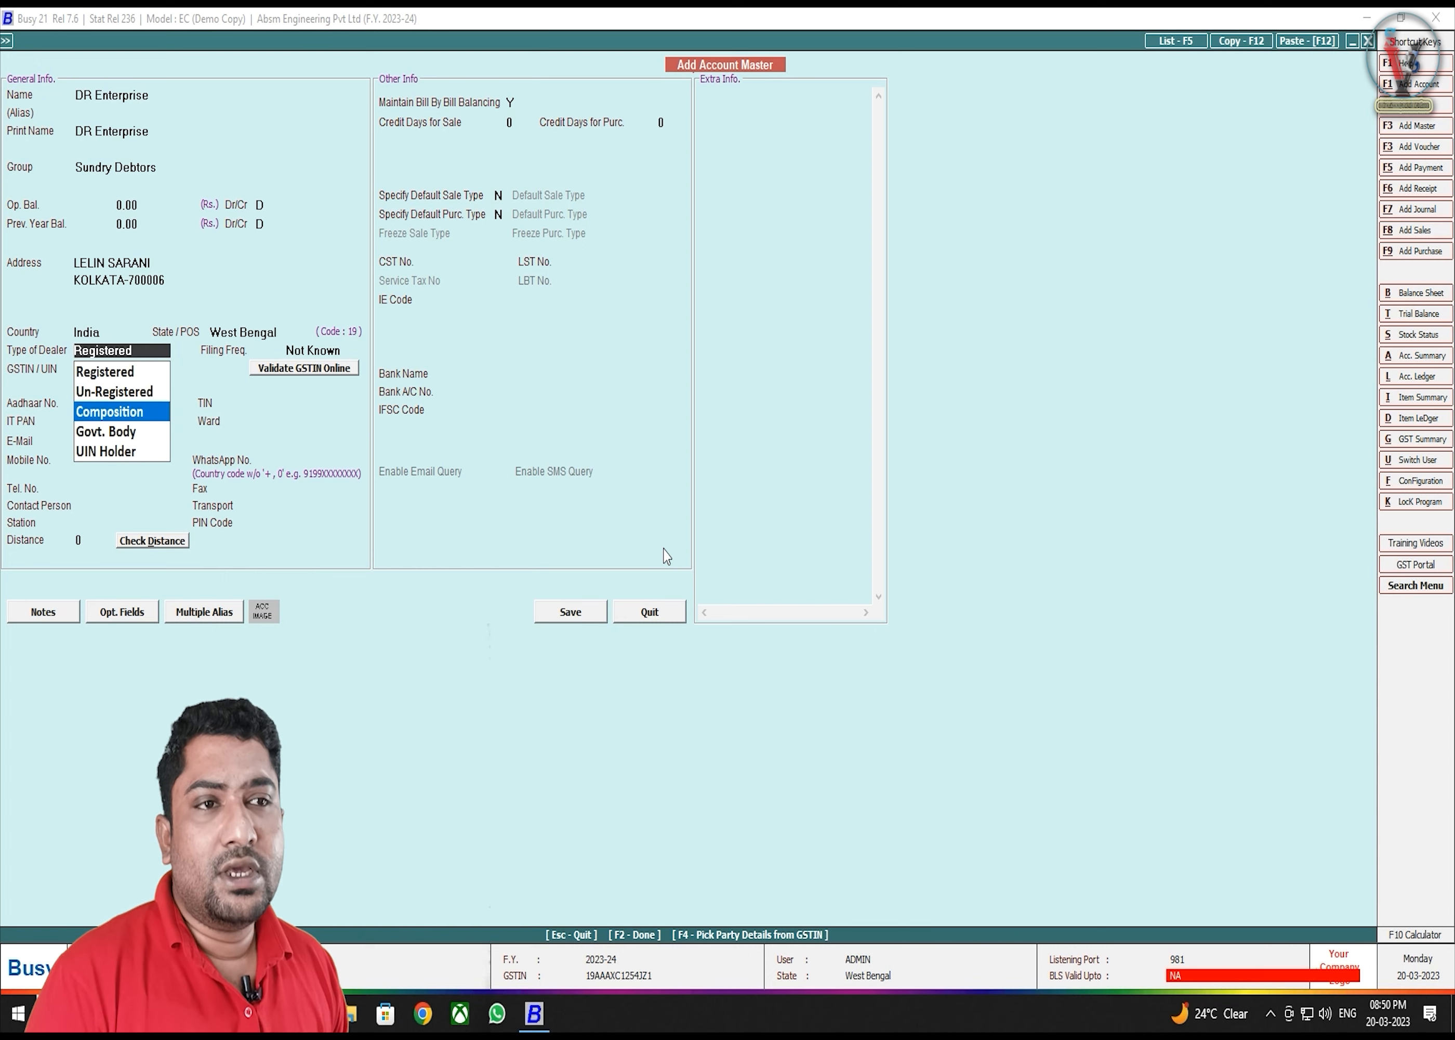
key("Down")
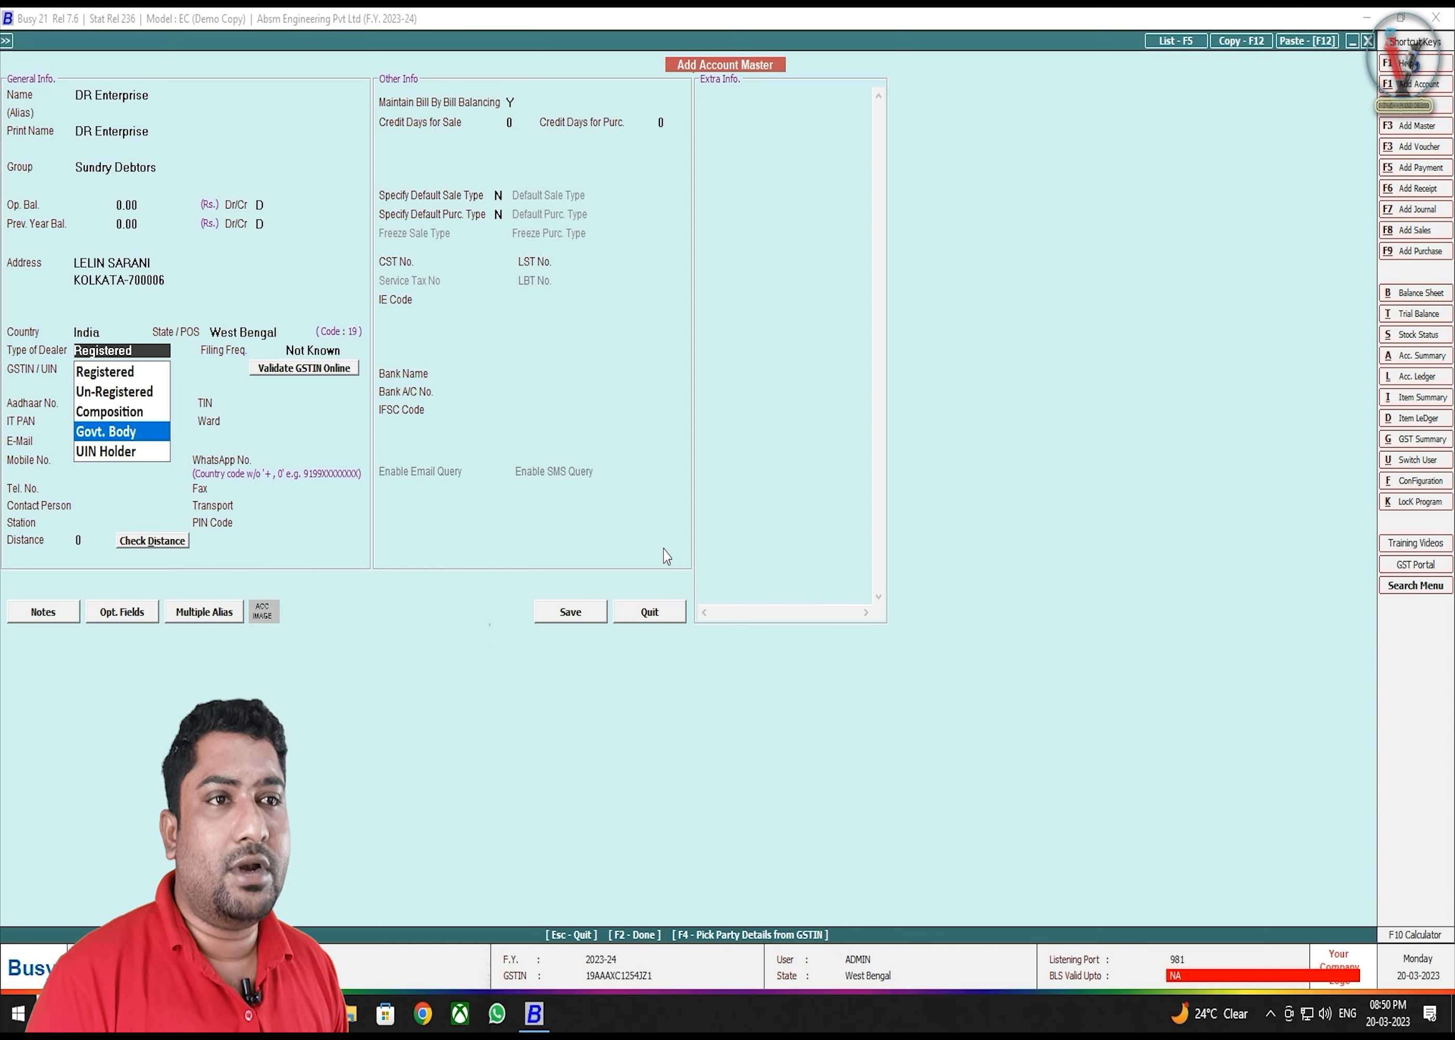
key("Down")
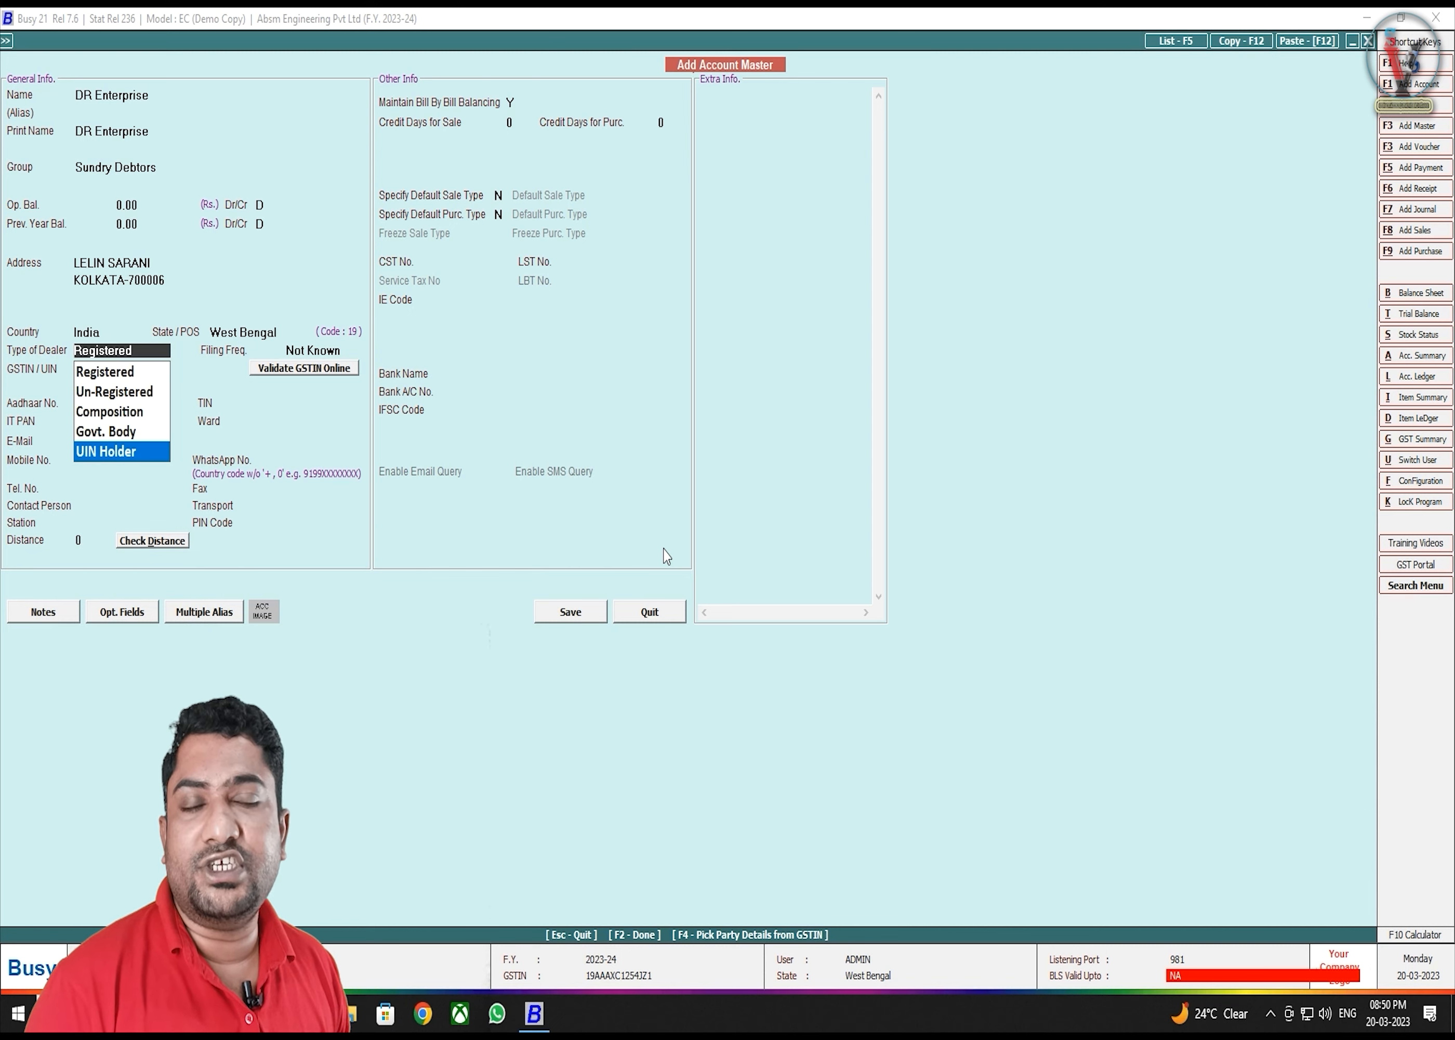
key("Return")
key("Up")
key("Up")
key("Up")
key("Up")
key("Up")
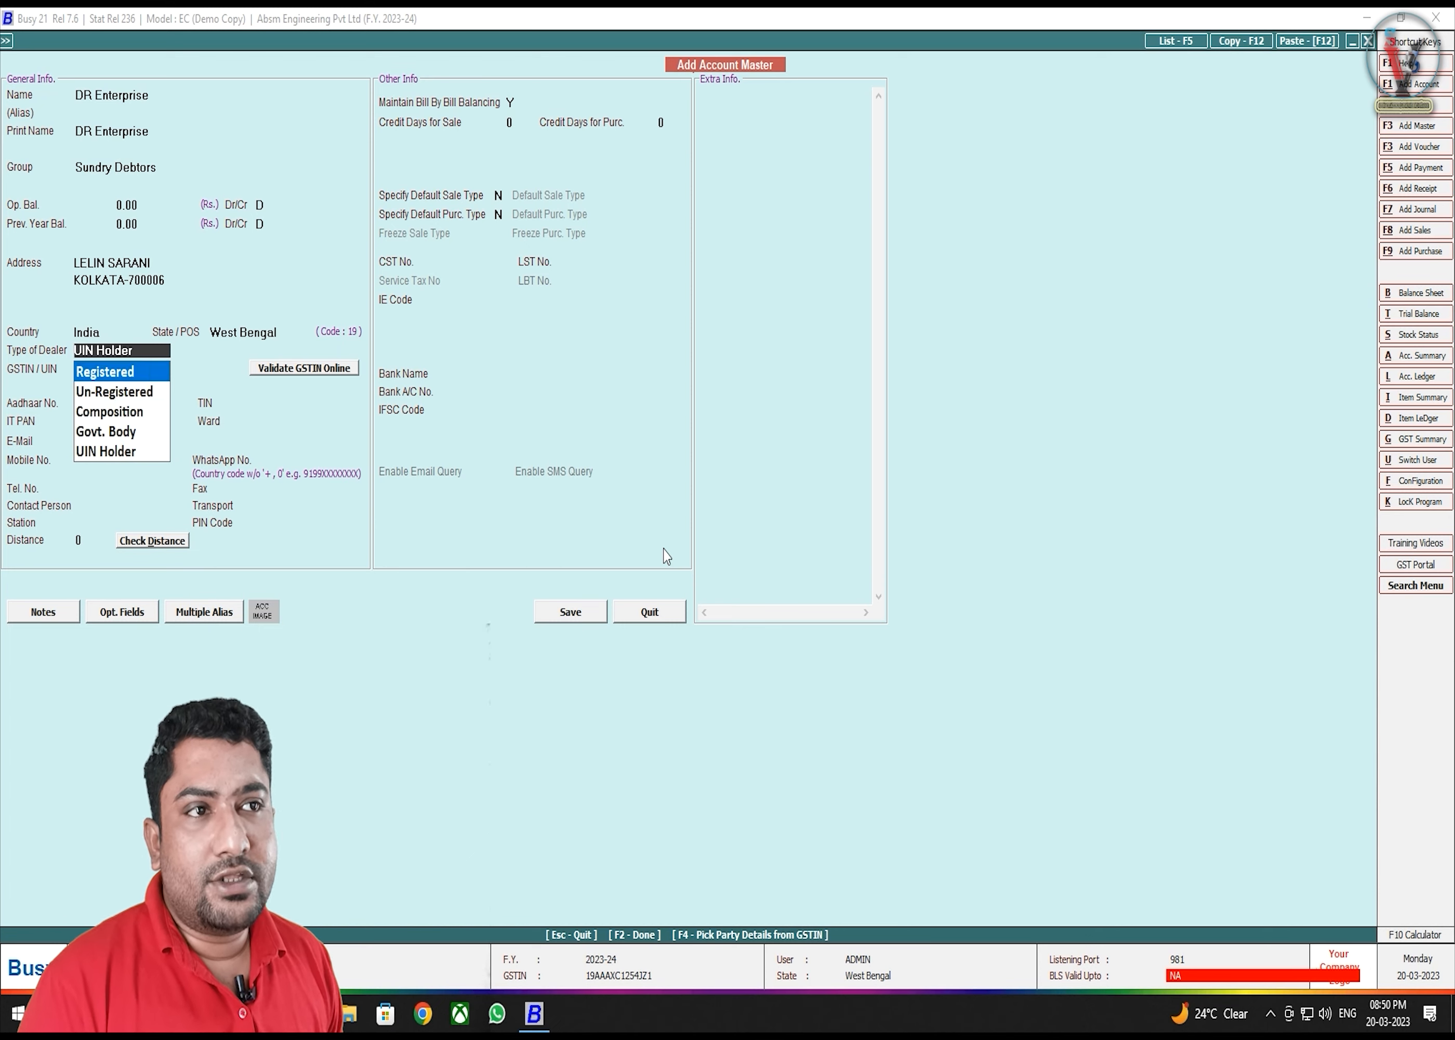
key("Return")
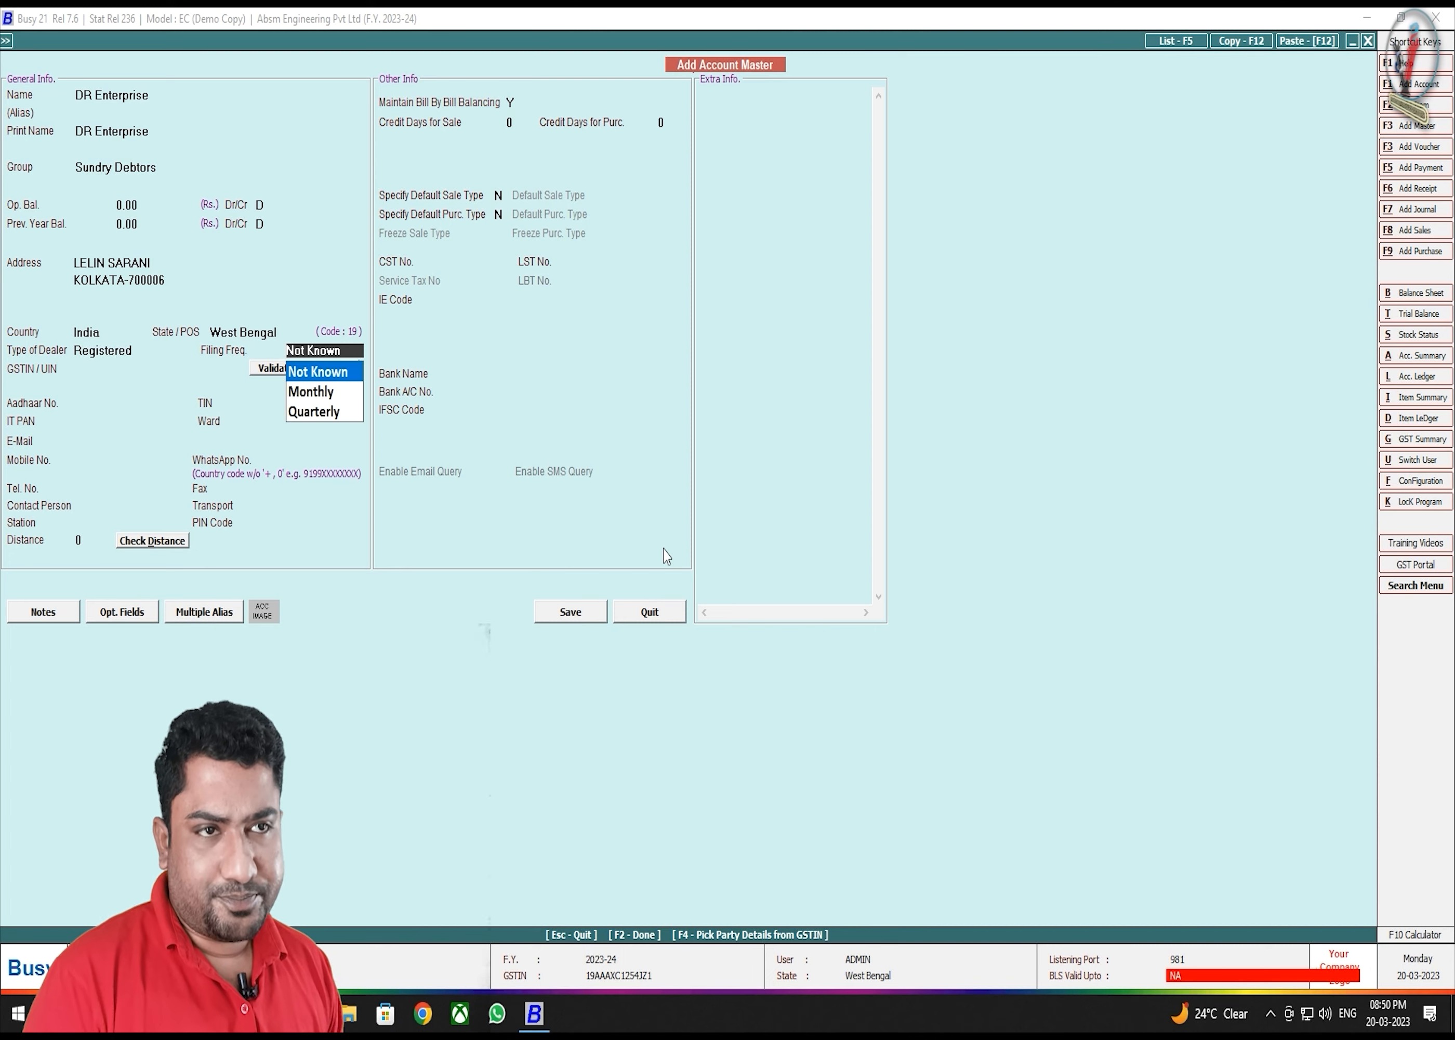
key("Return")
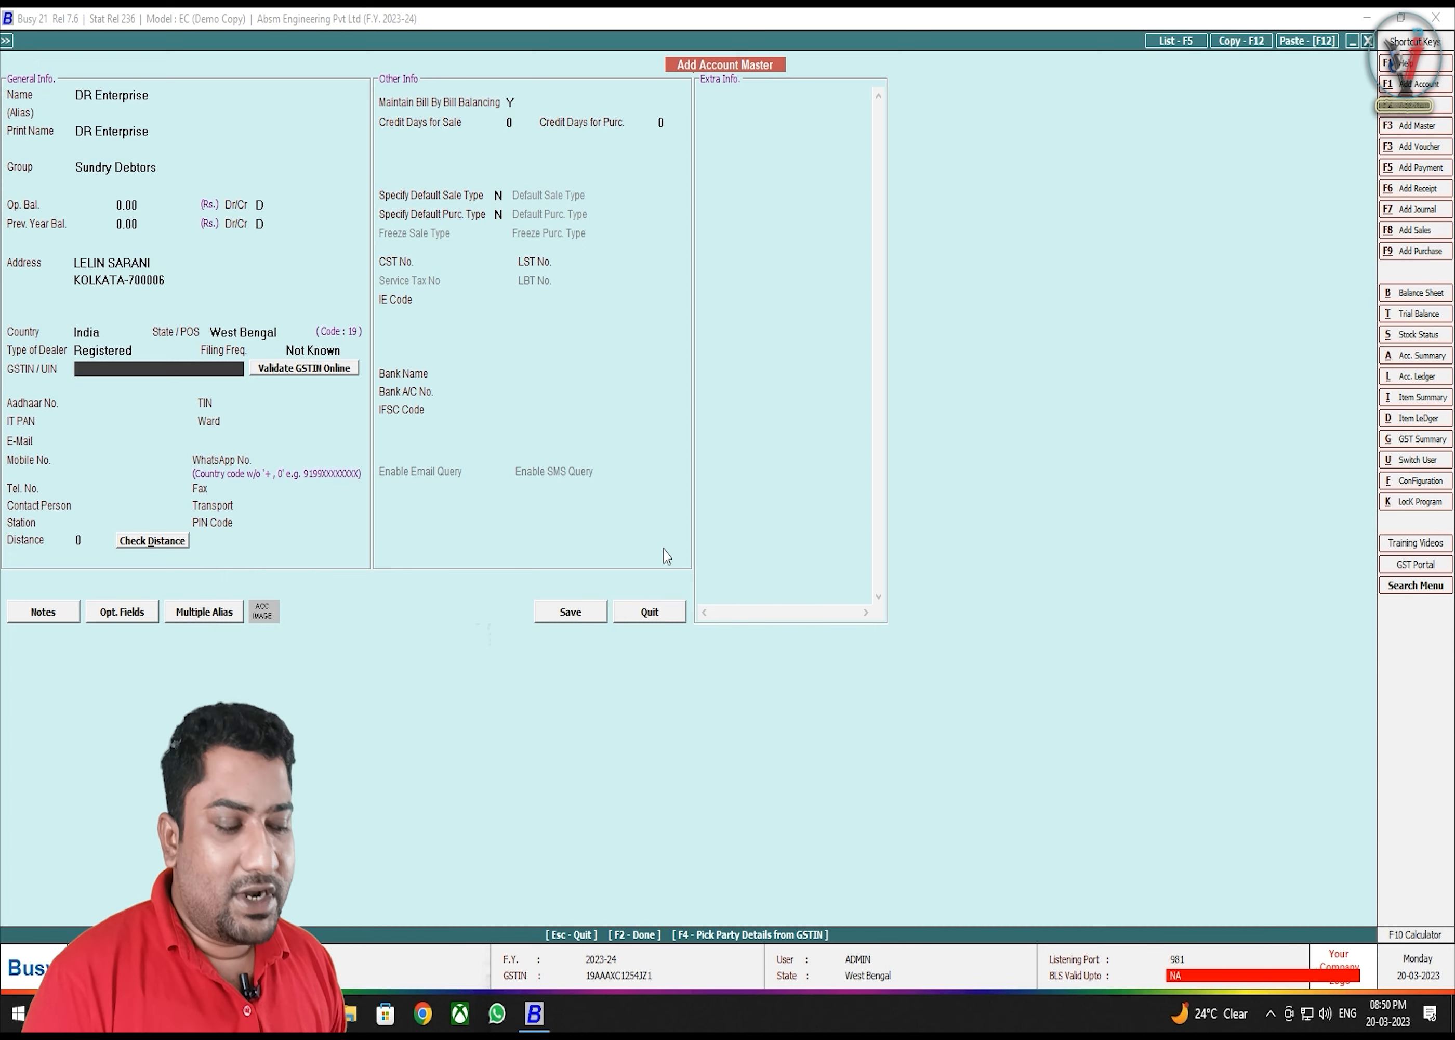
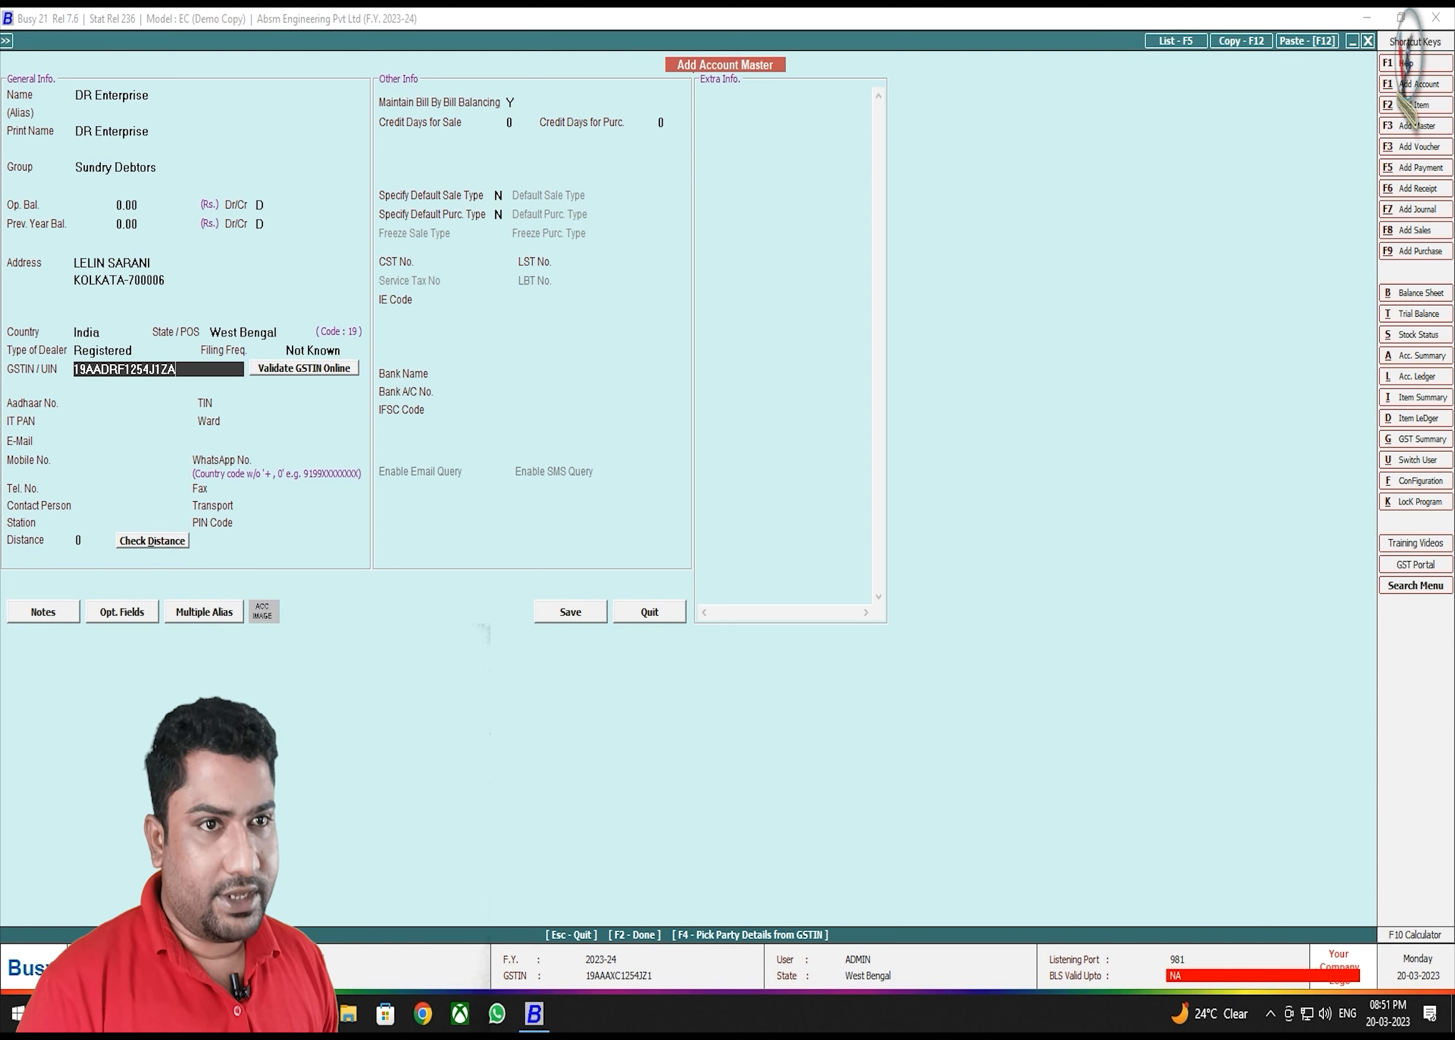
- Enter the account's 15-character GSTIN, which triggers the invalid-GSTIN warning
key("Return")
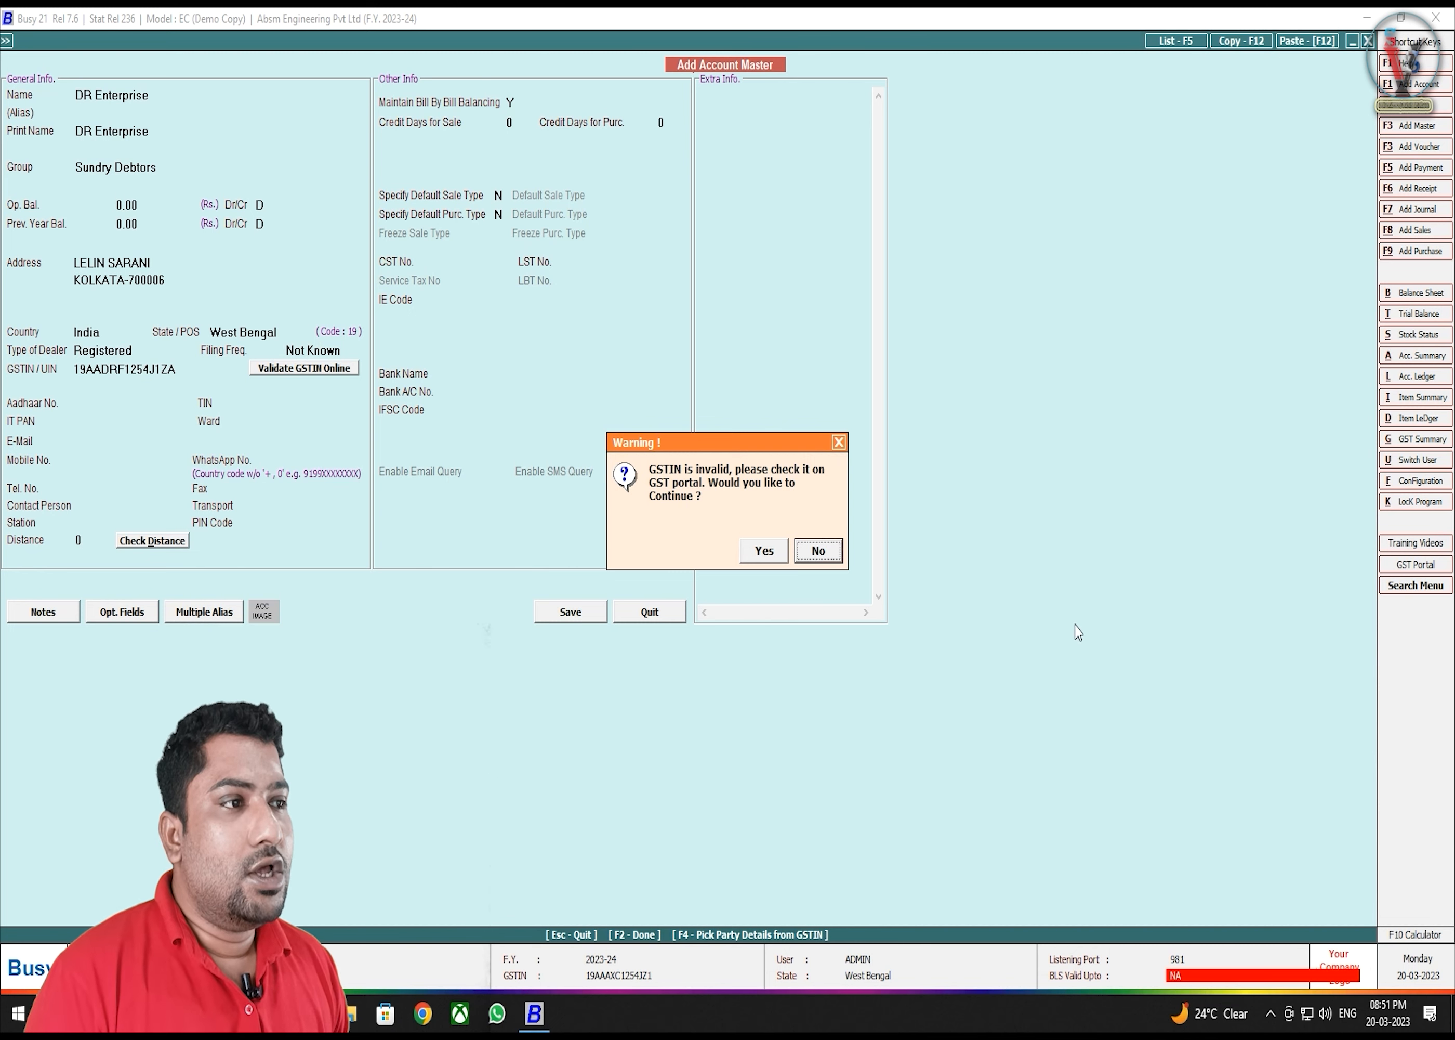
left_click(752, 544)
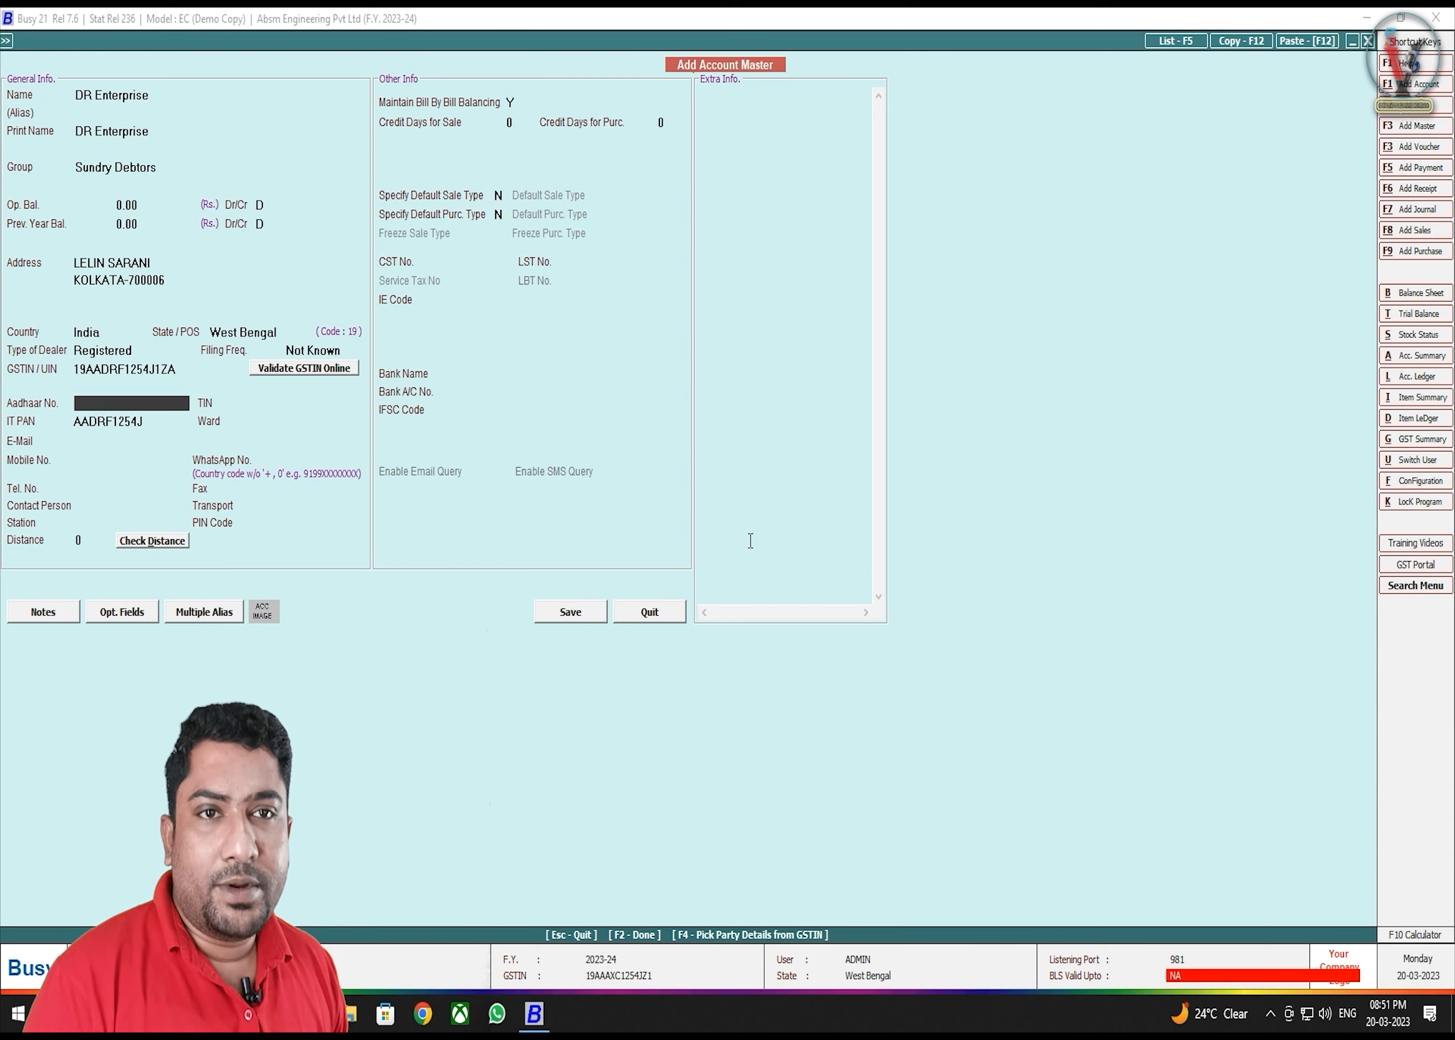
key("Return")
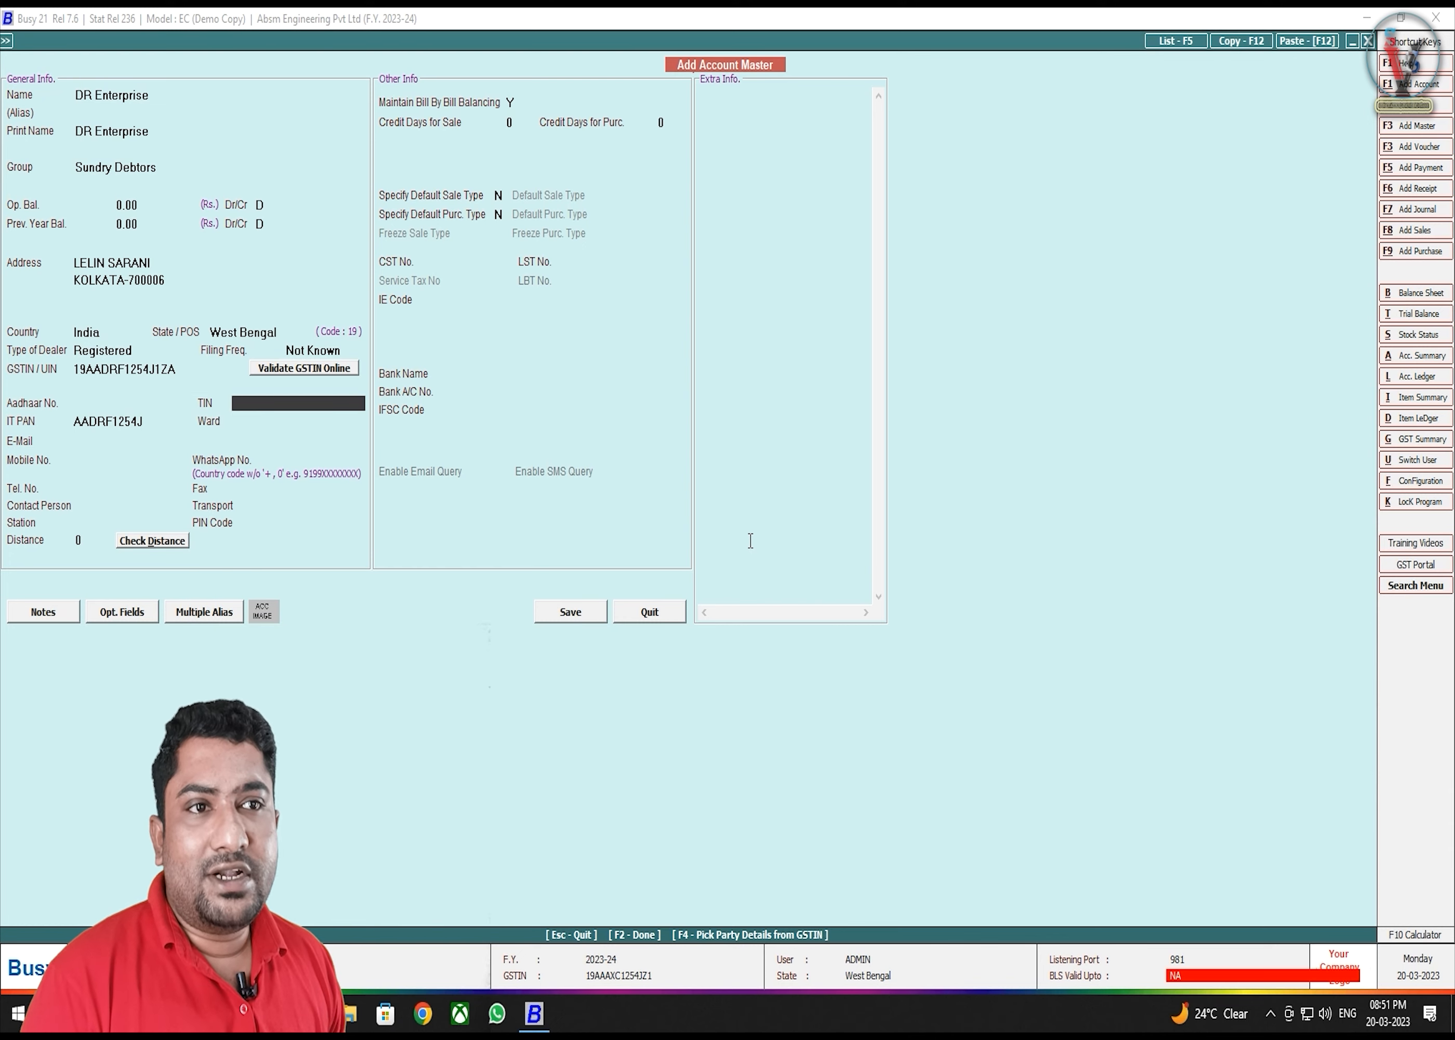
key("Return")
key("Return")
key("Return")
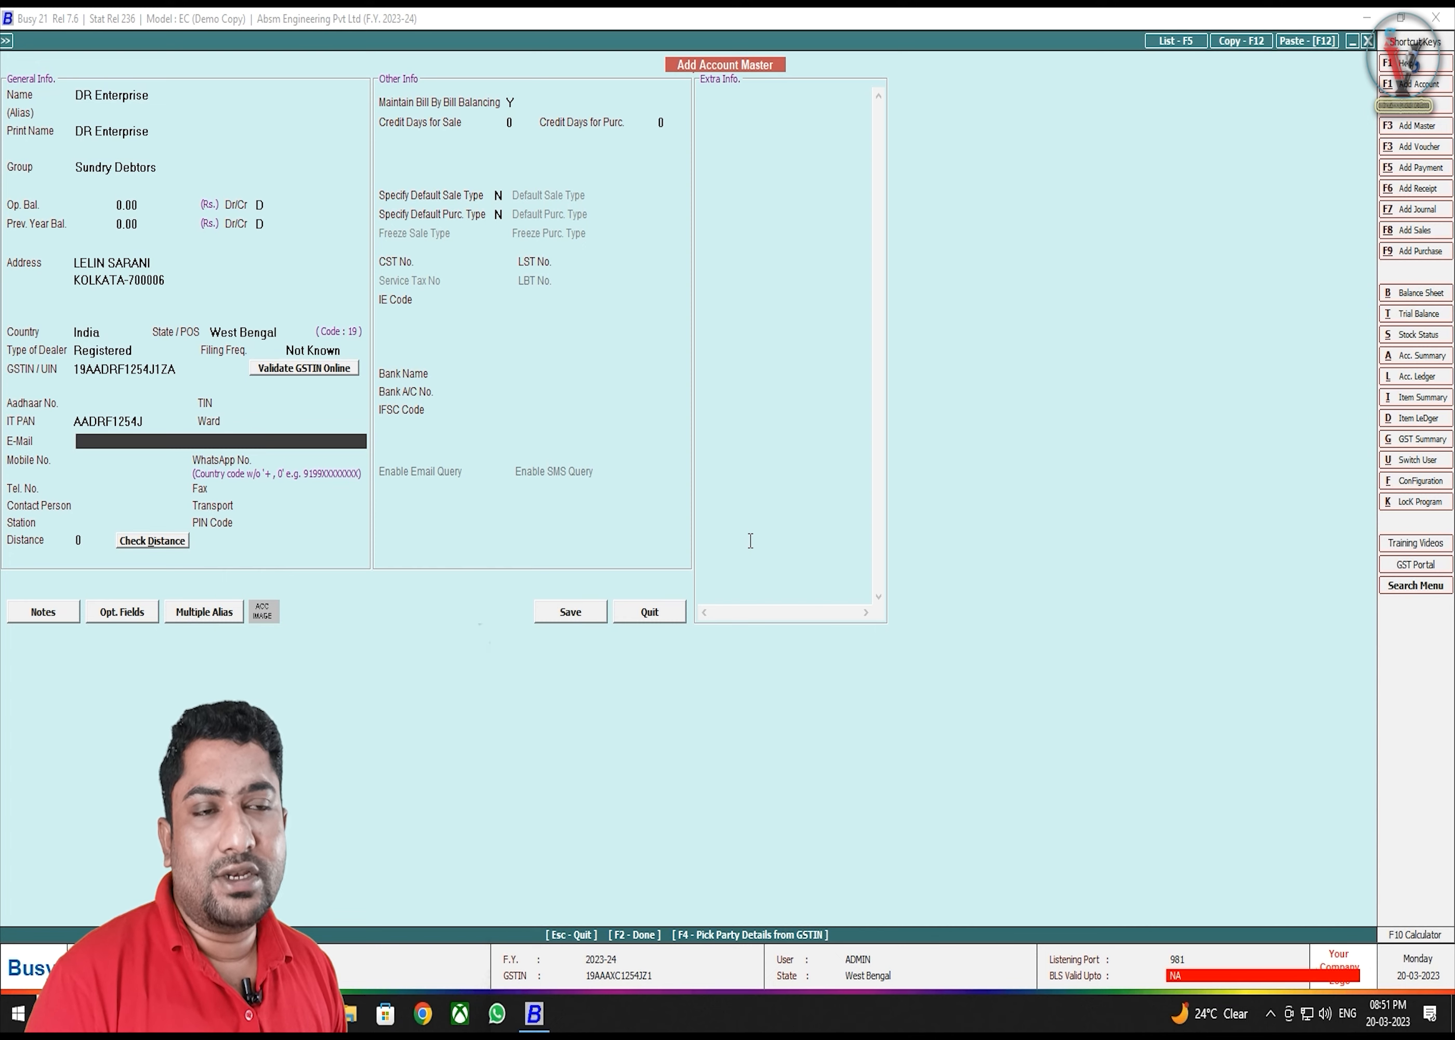
key("Return")
key("Return")
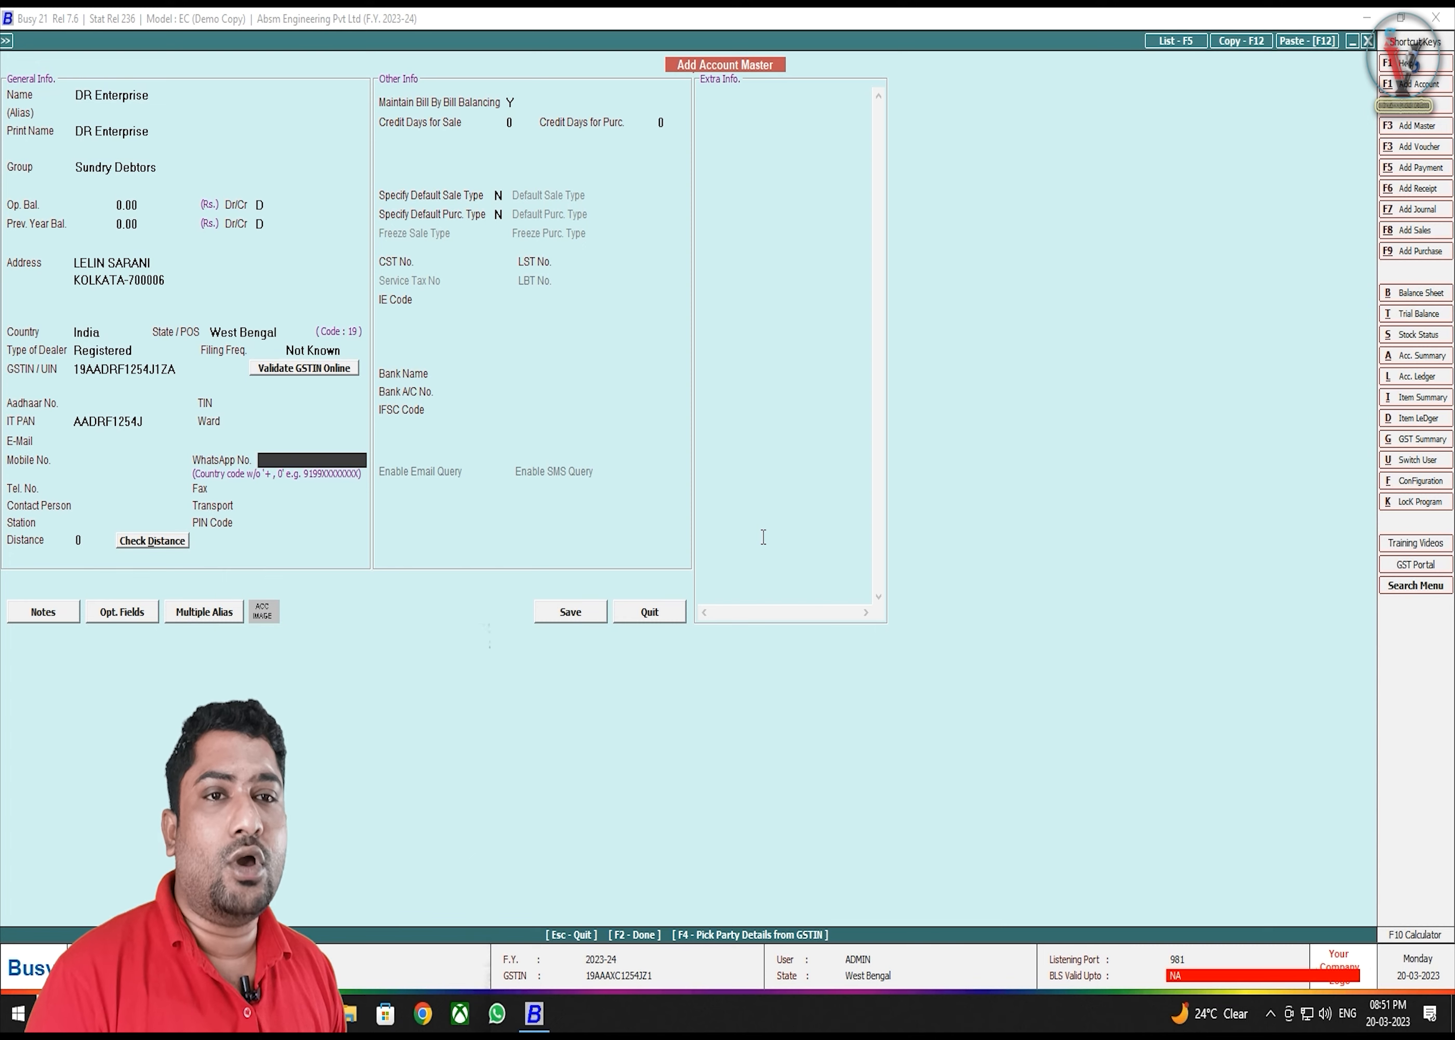
key("Return")
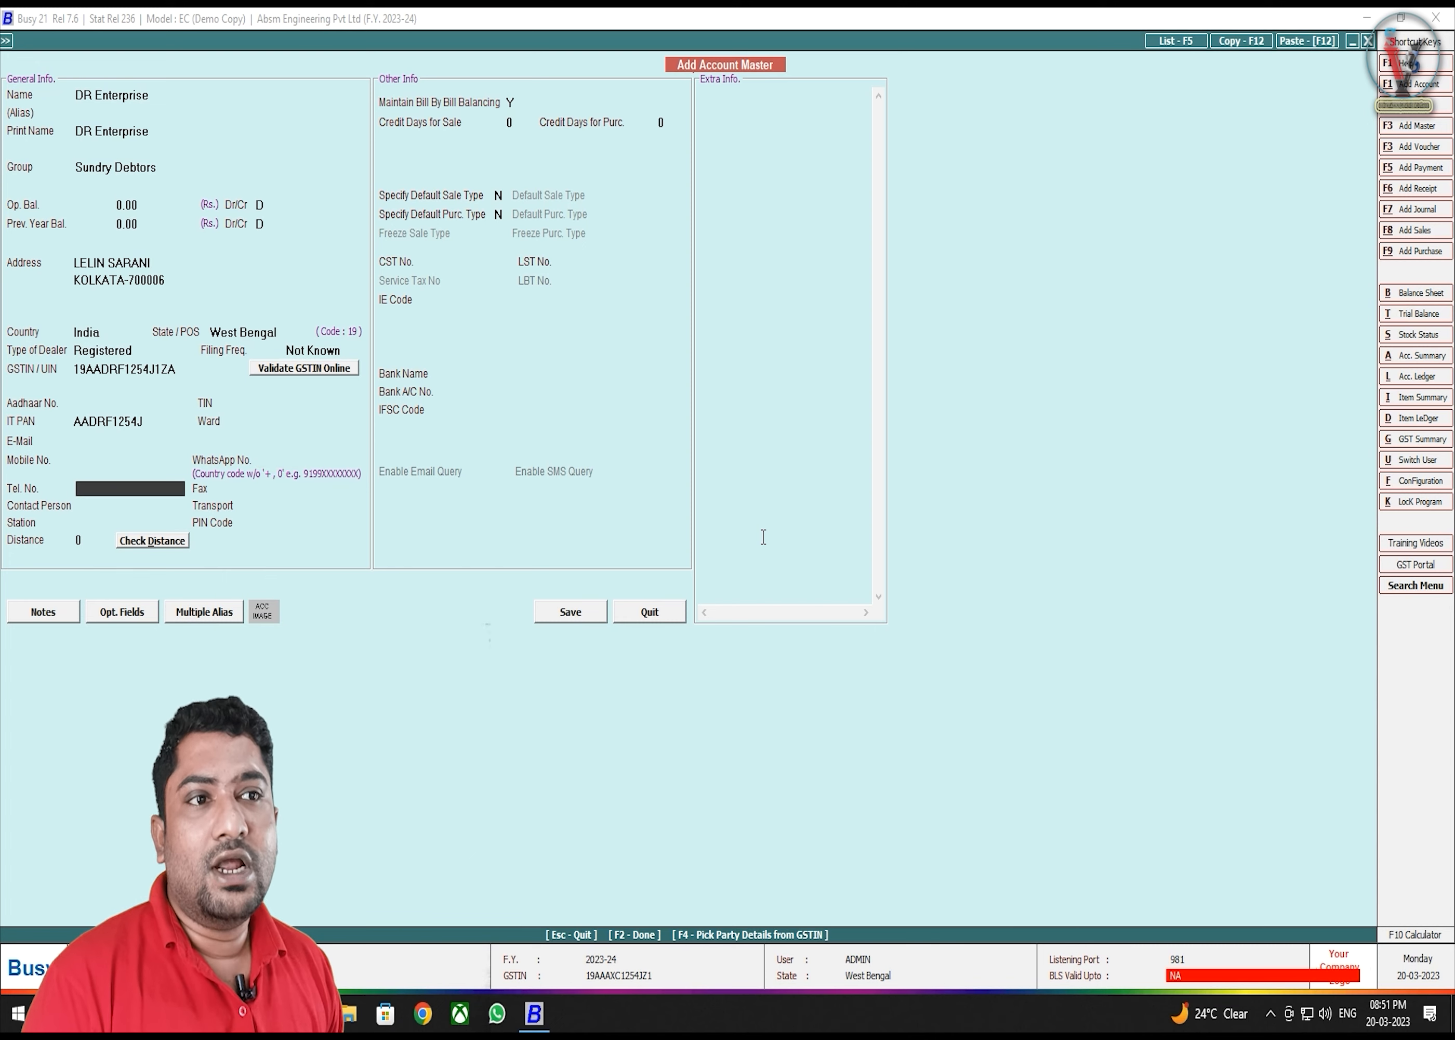
key("Return")
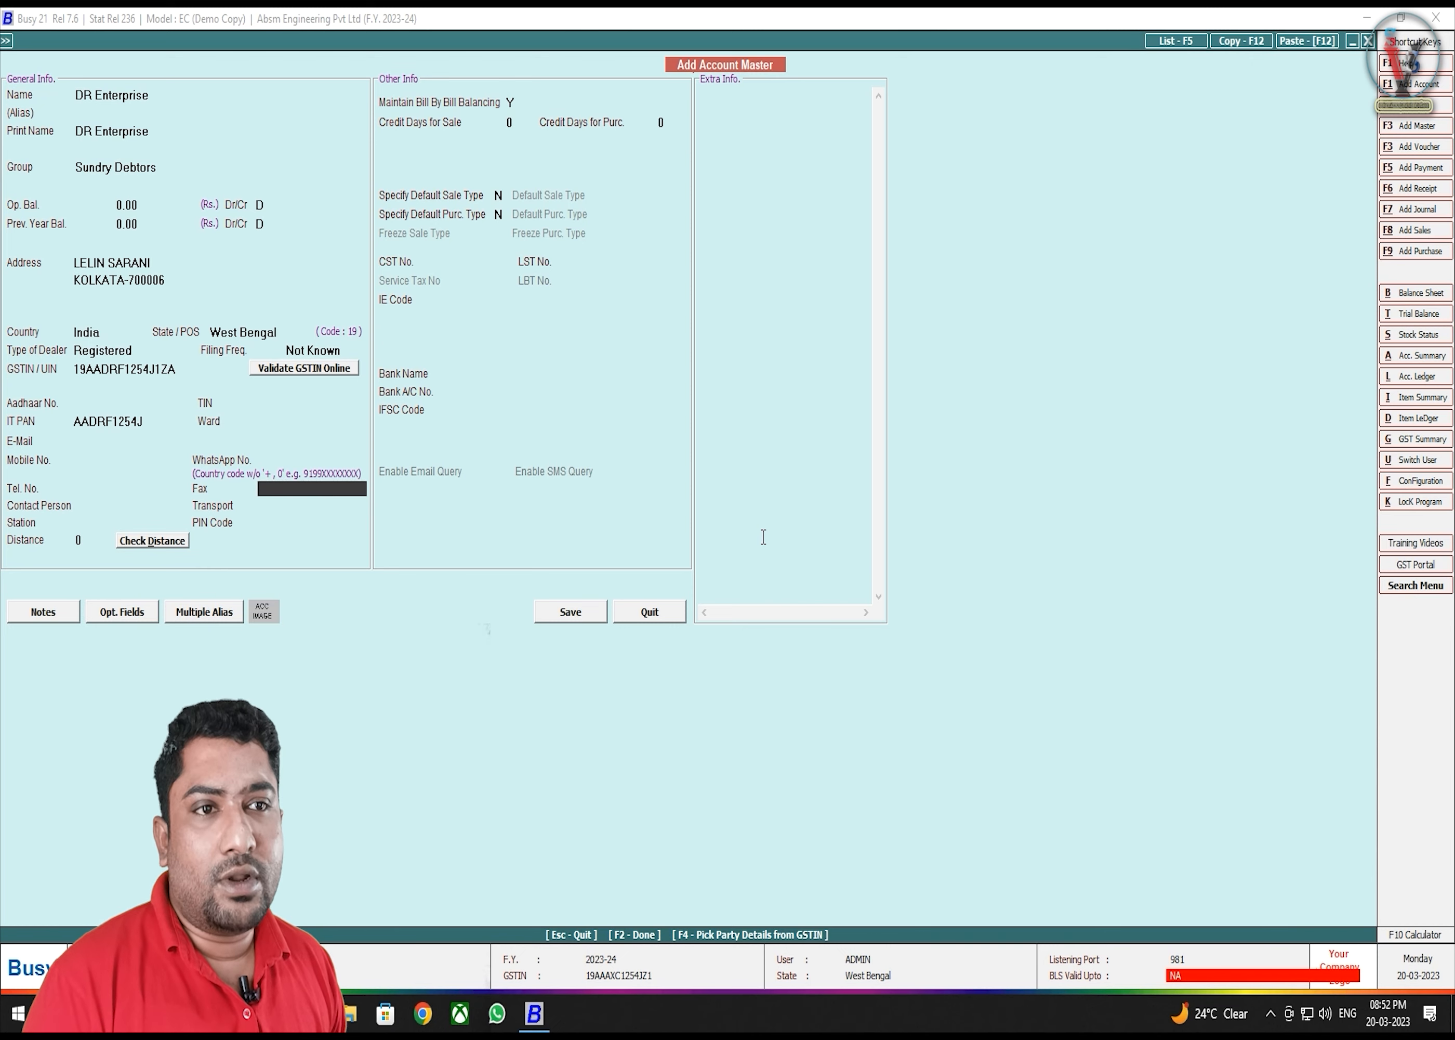
key("Return")
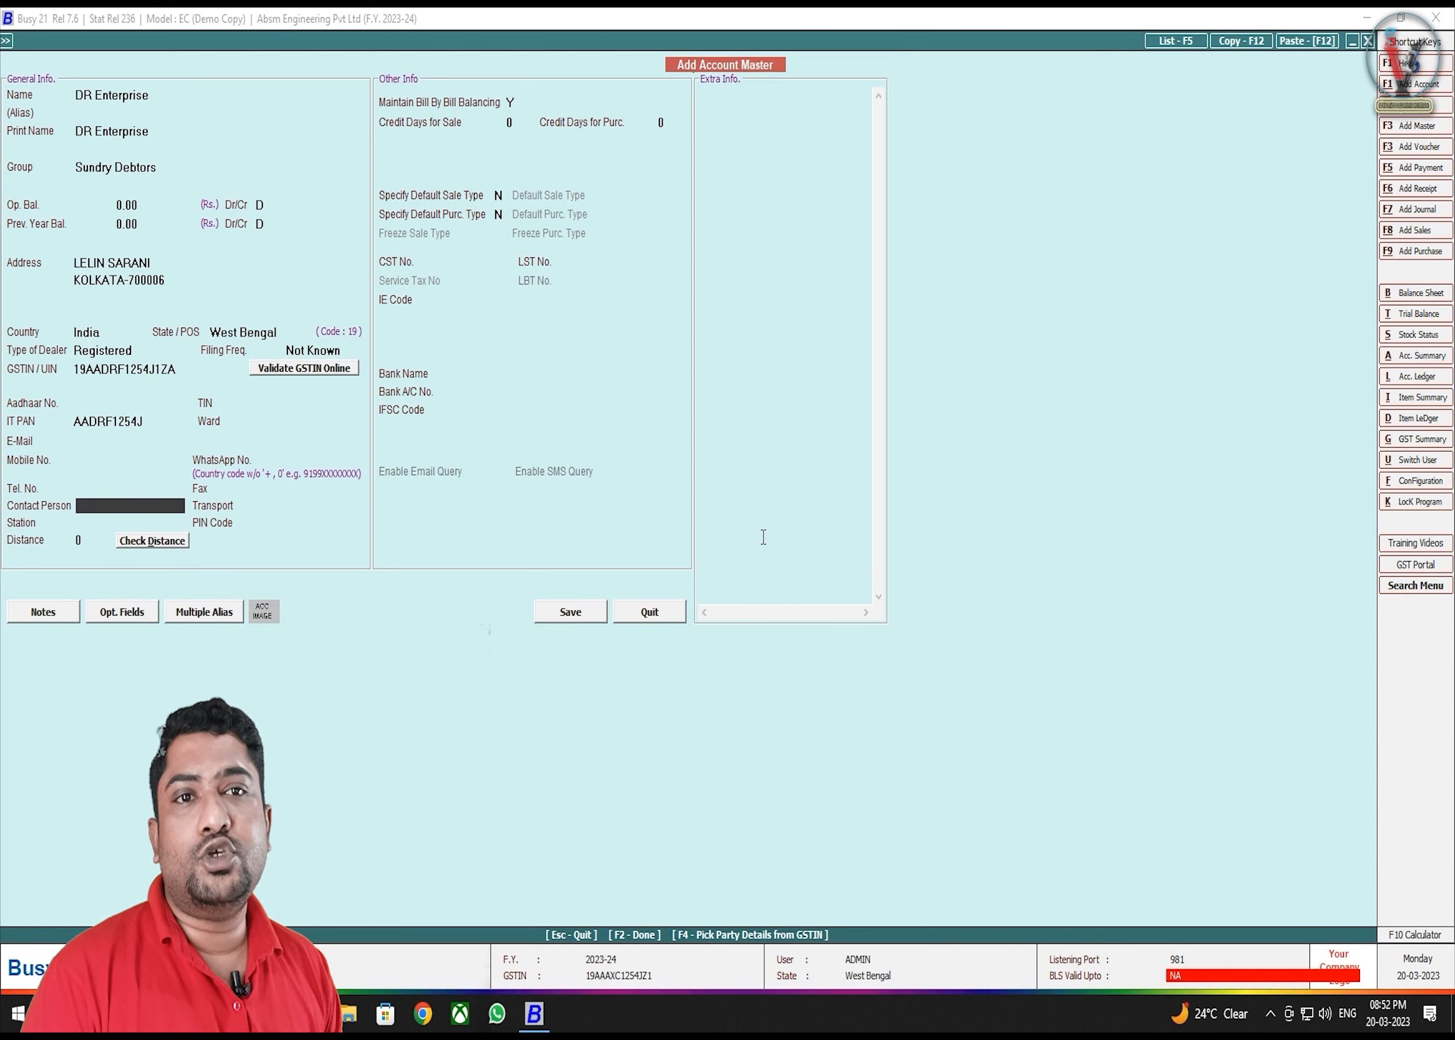
type("R")
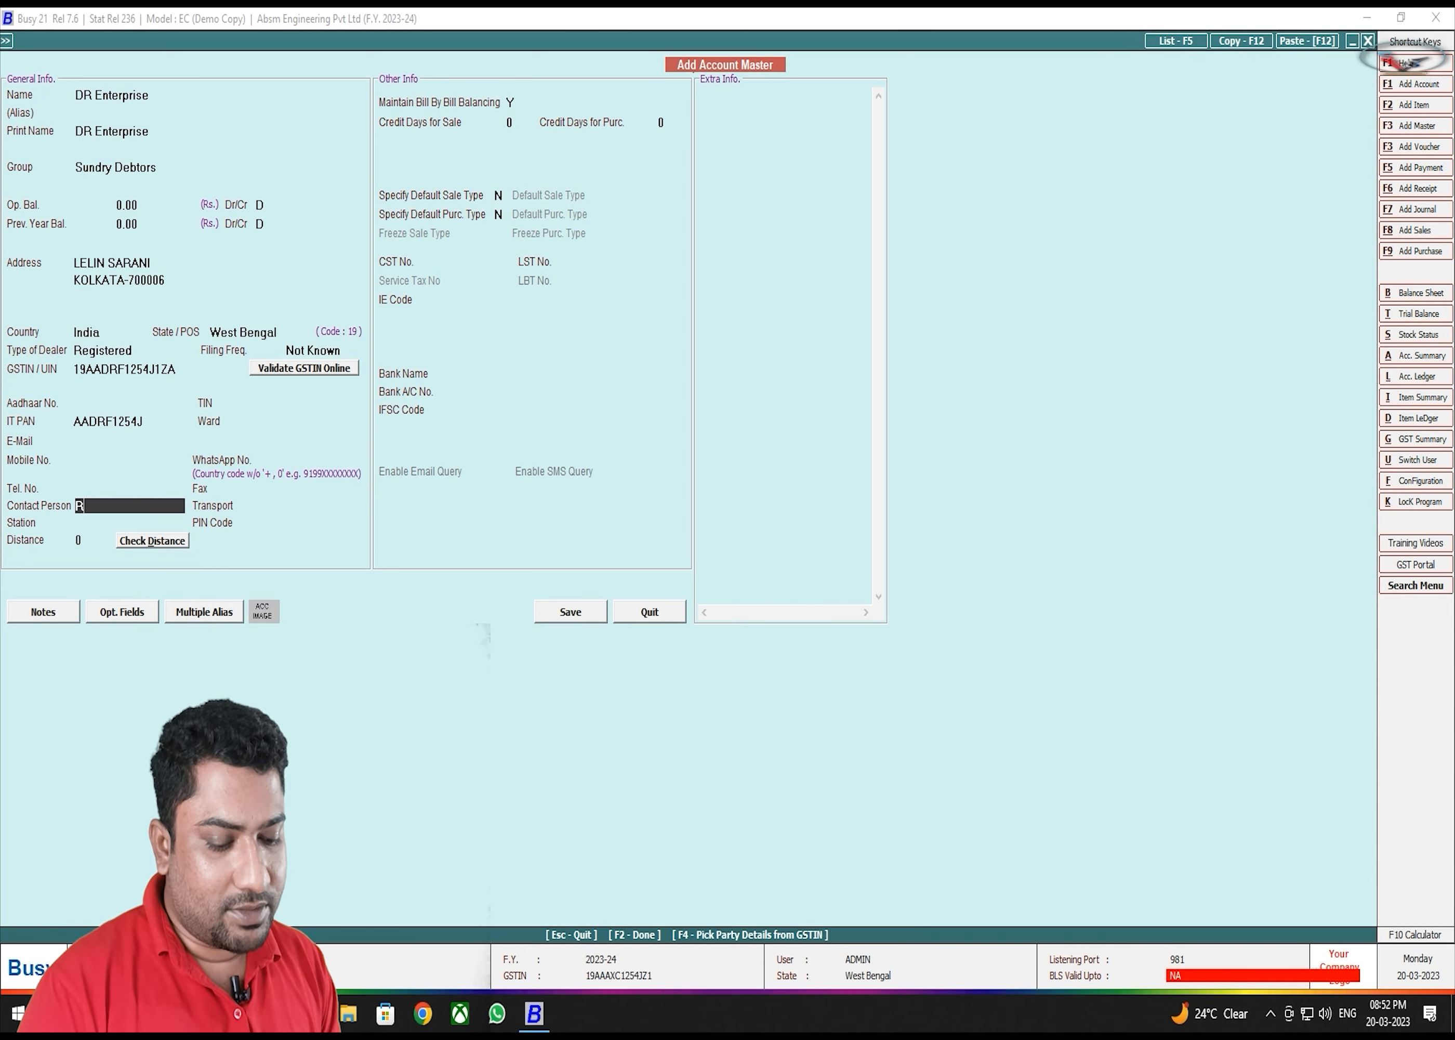
type(" ROY")
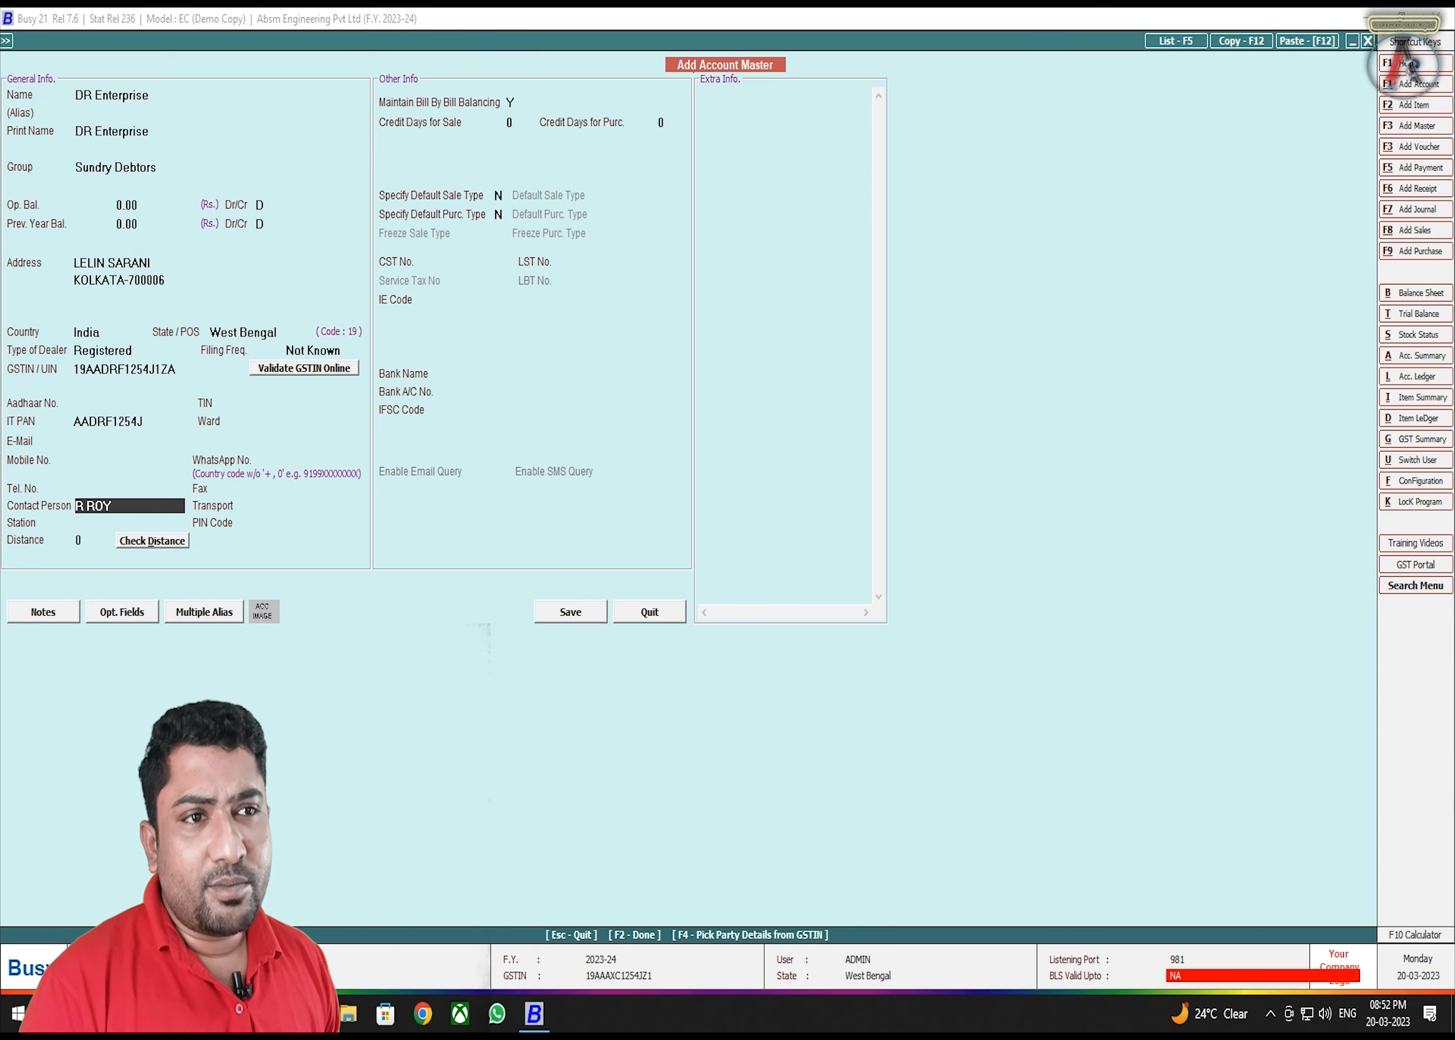
key("Return")
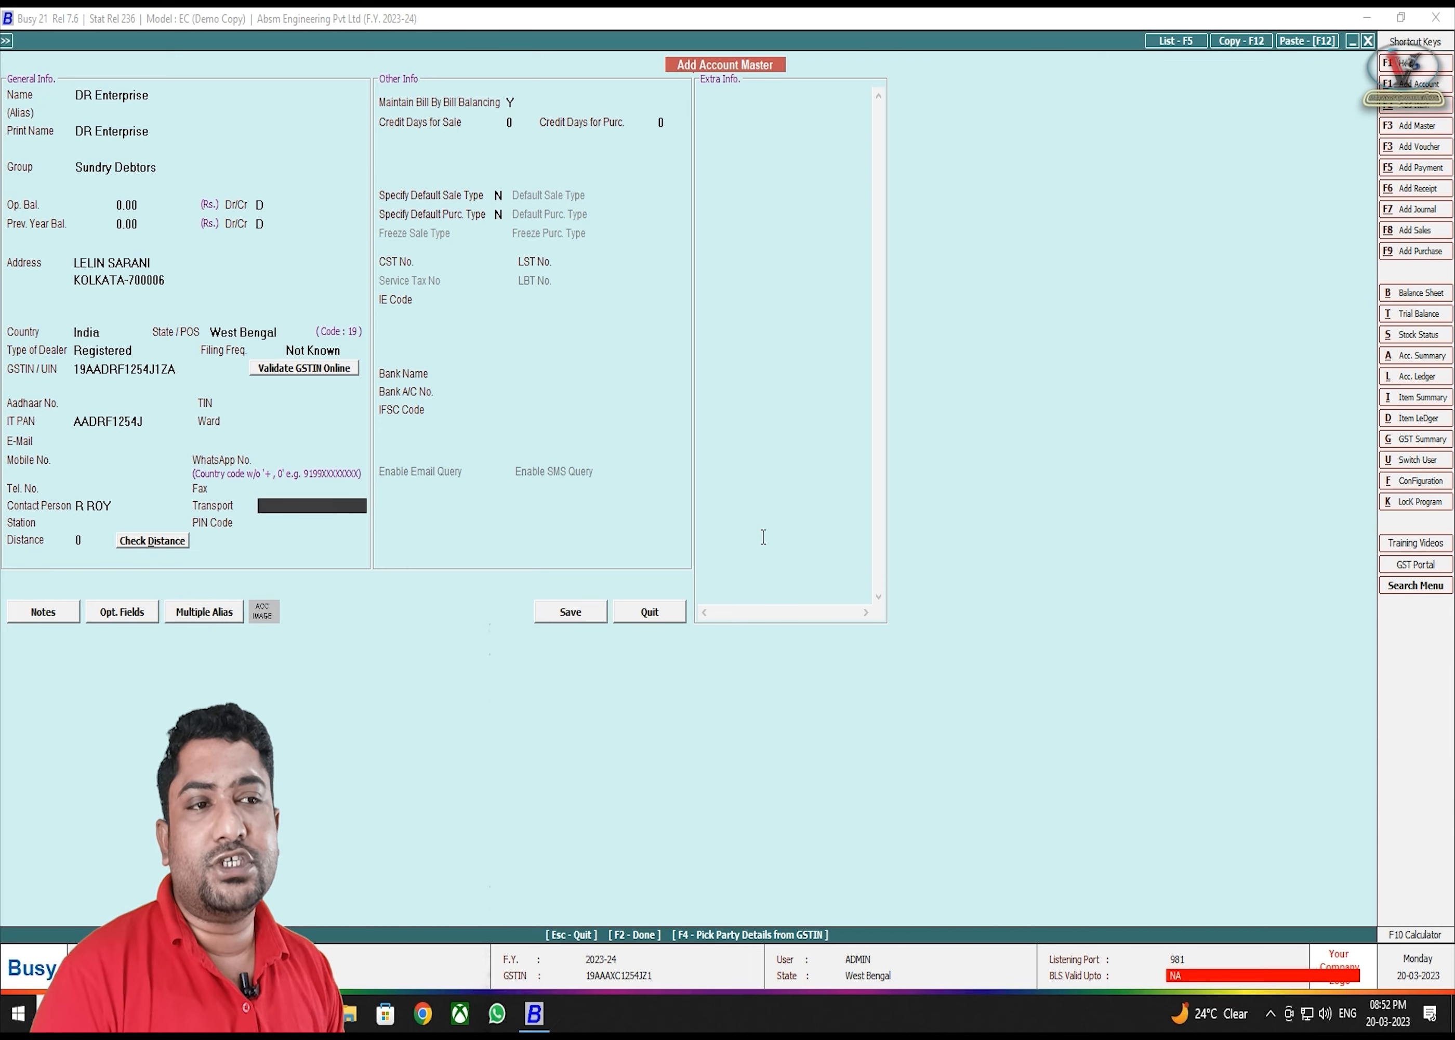
key("Return")
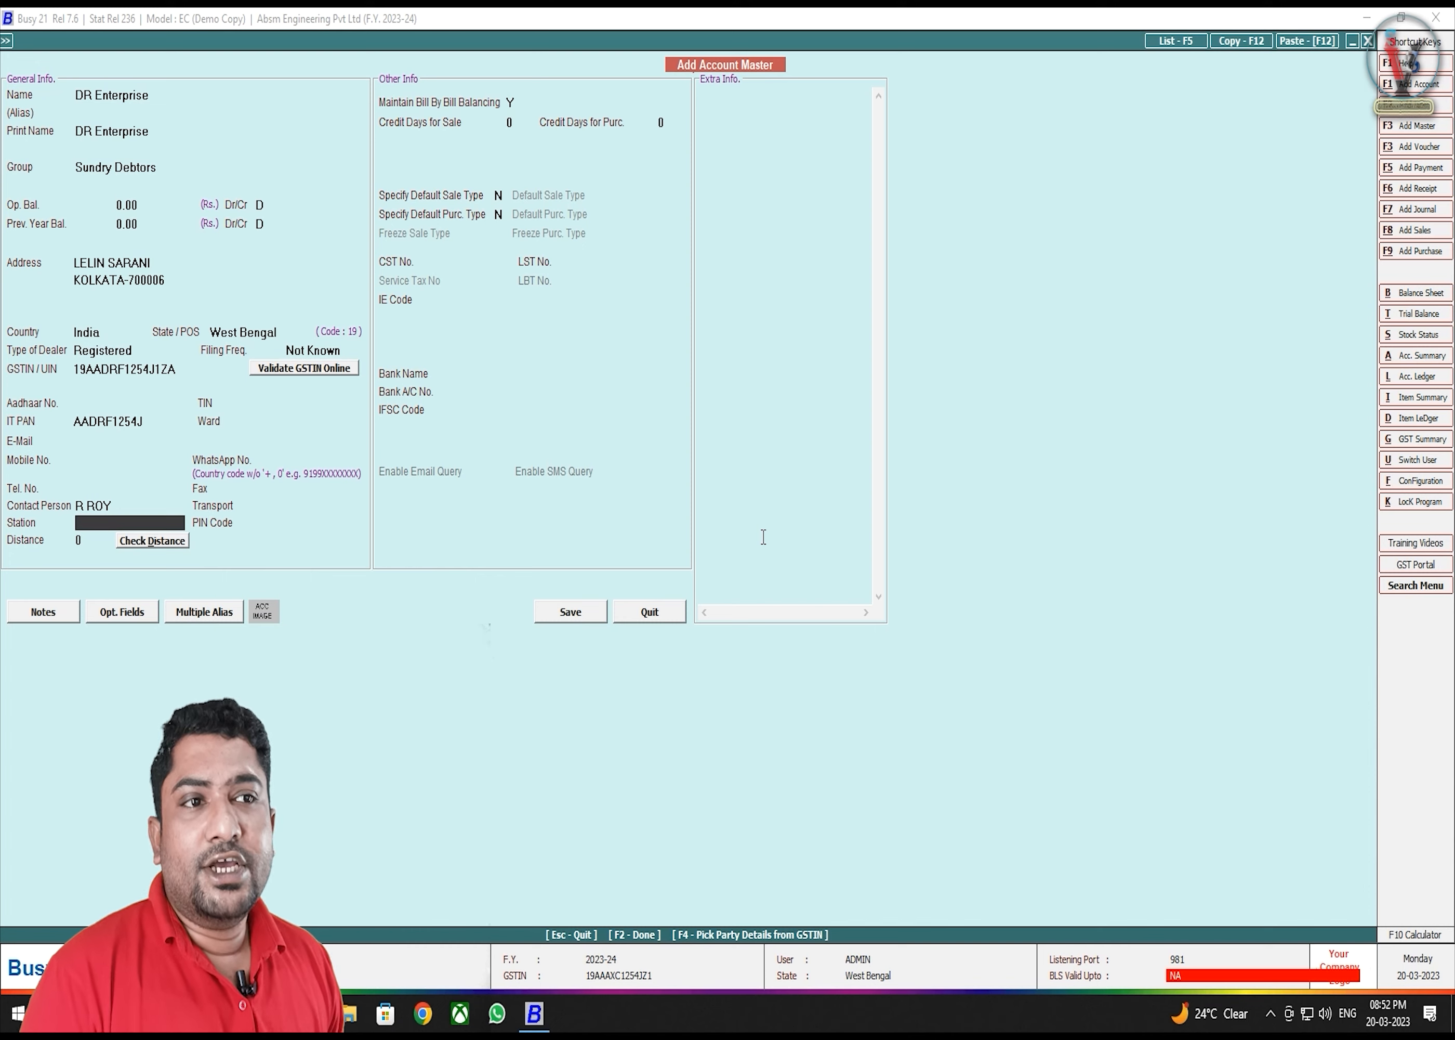
key("Return")
key("Return")
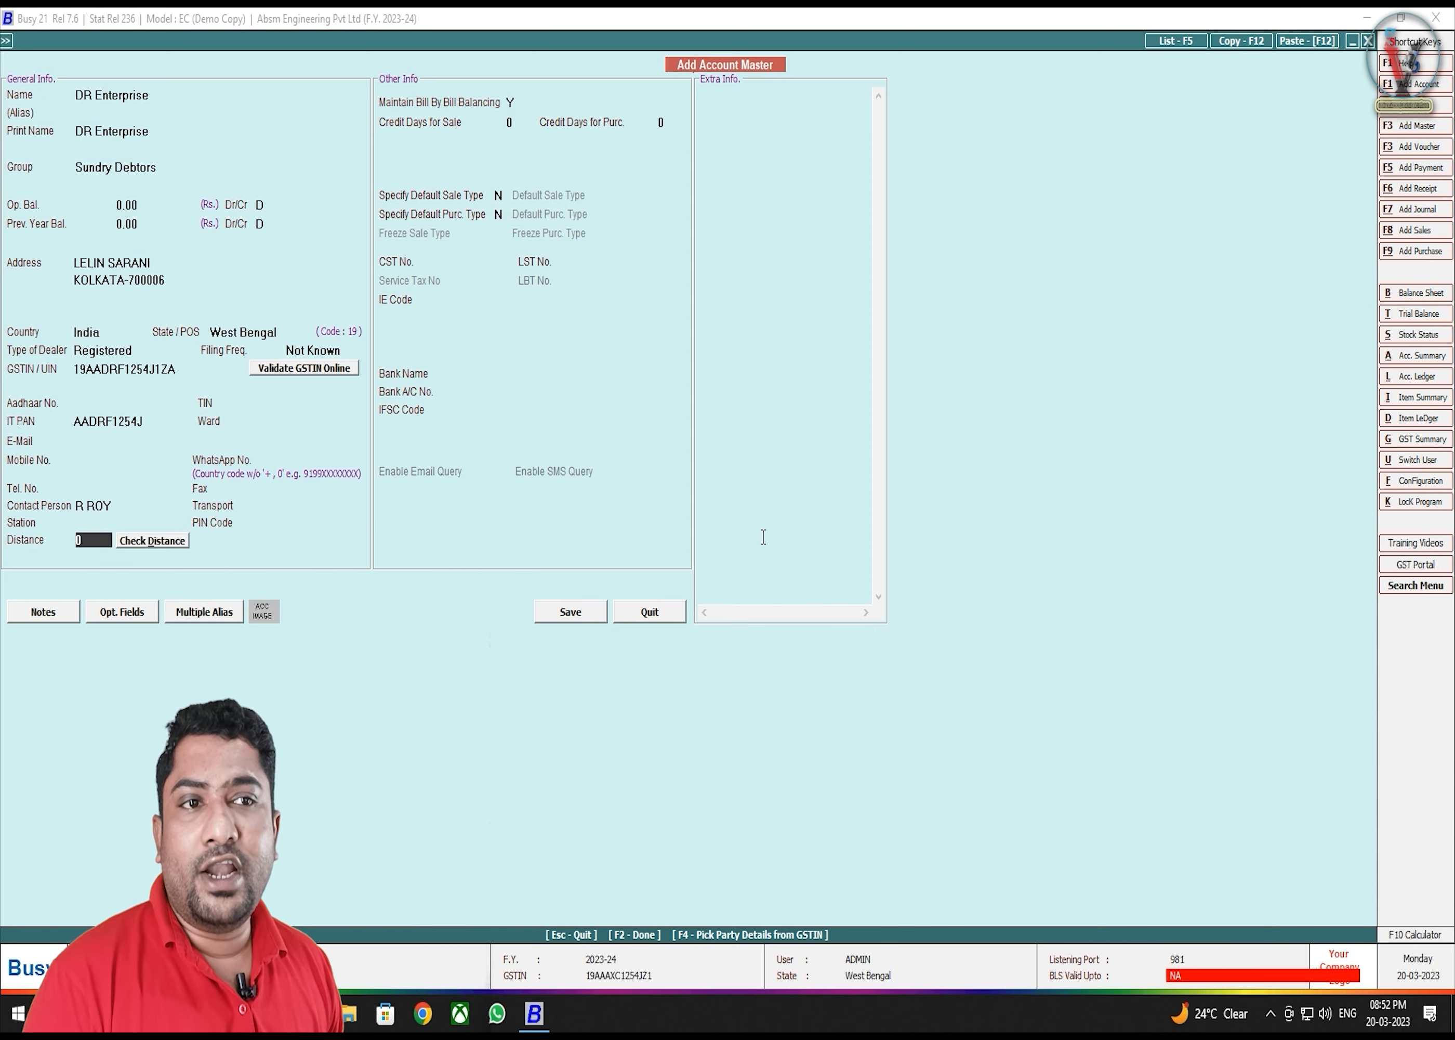
key("Up")
key("Up")
key("Up")
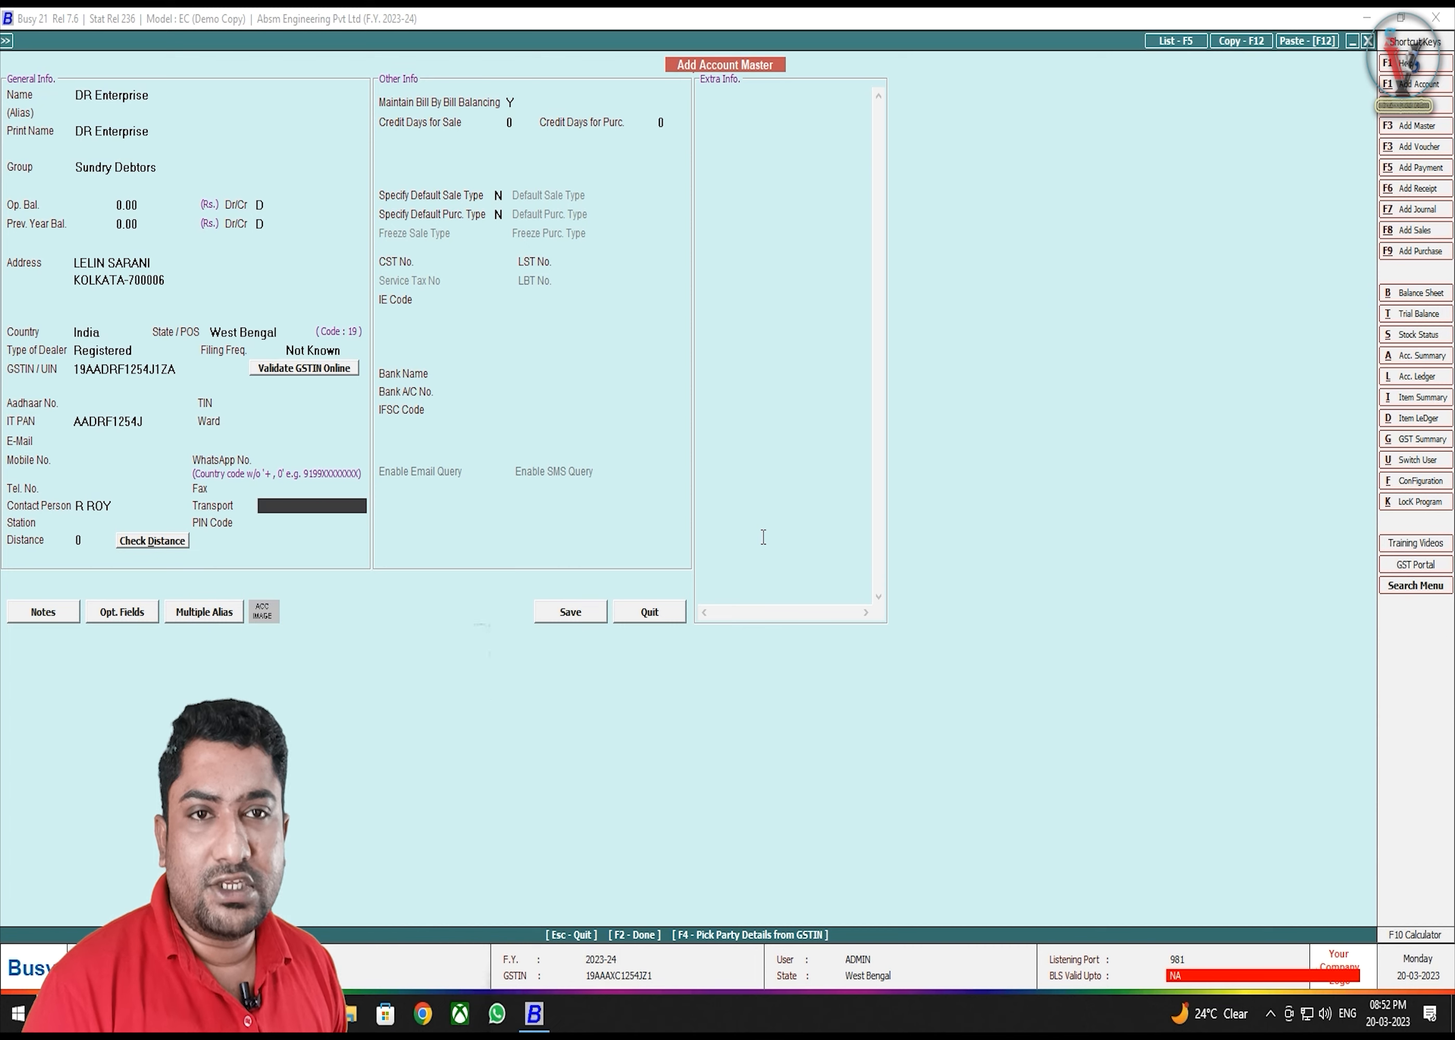
- Replace GS TRANSPORT with a newly created transporter, SS TRANSPORT, in the Transport field
key("space")
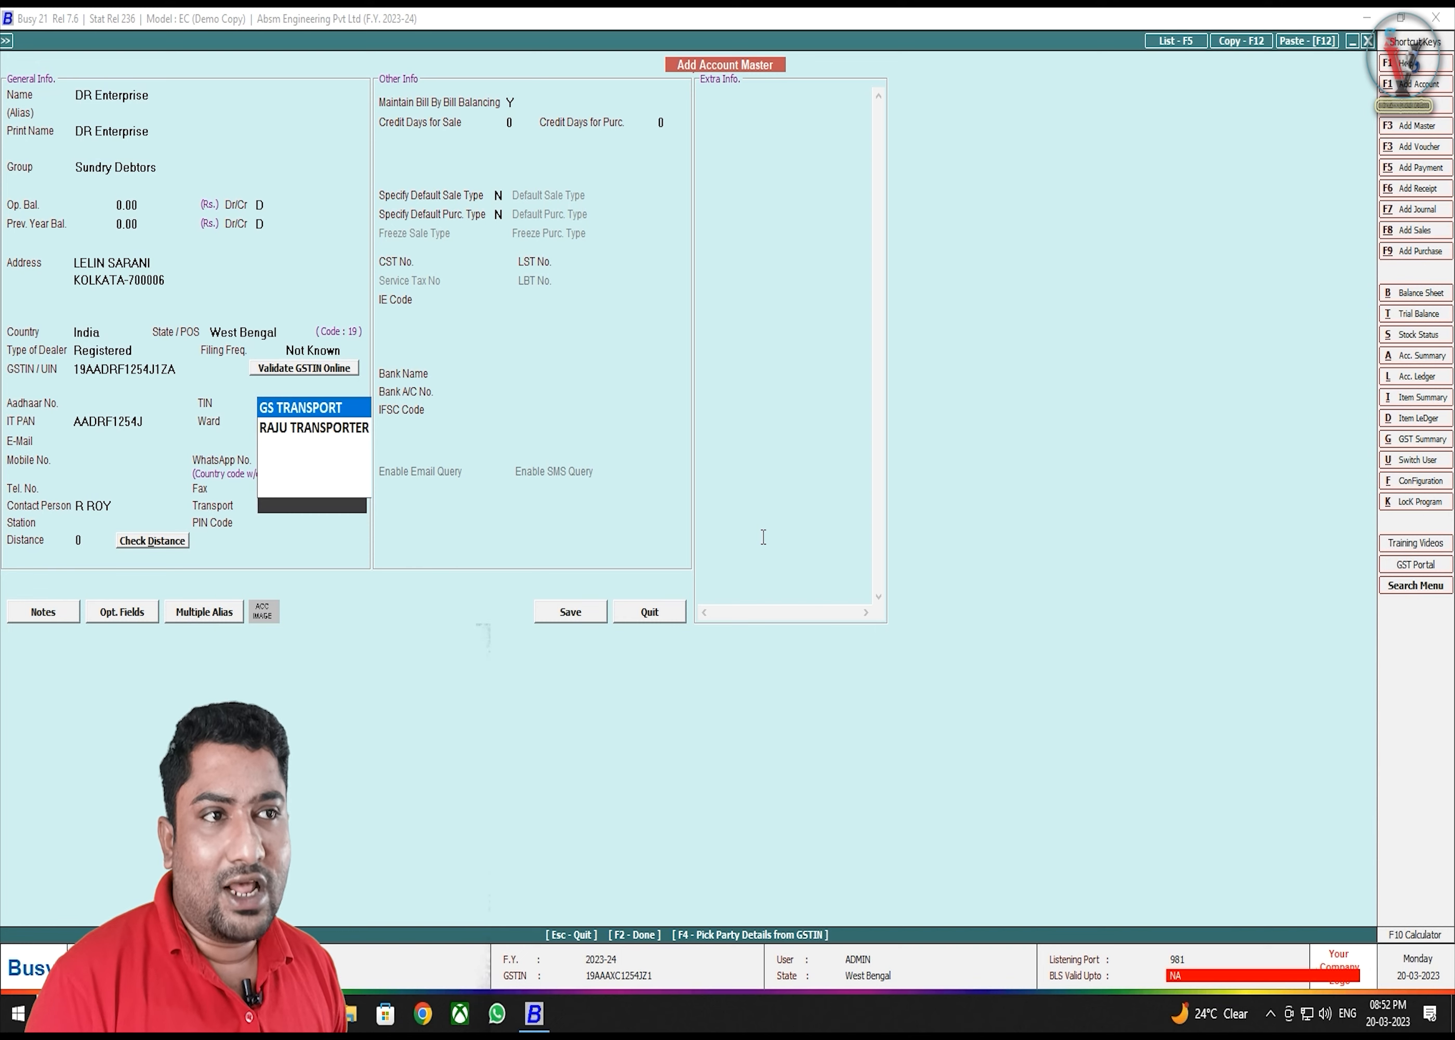
key("Return")
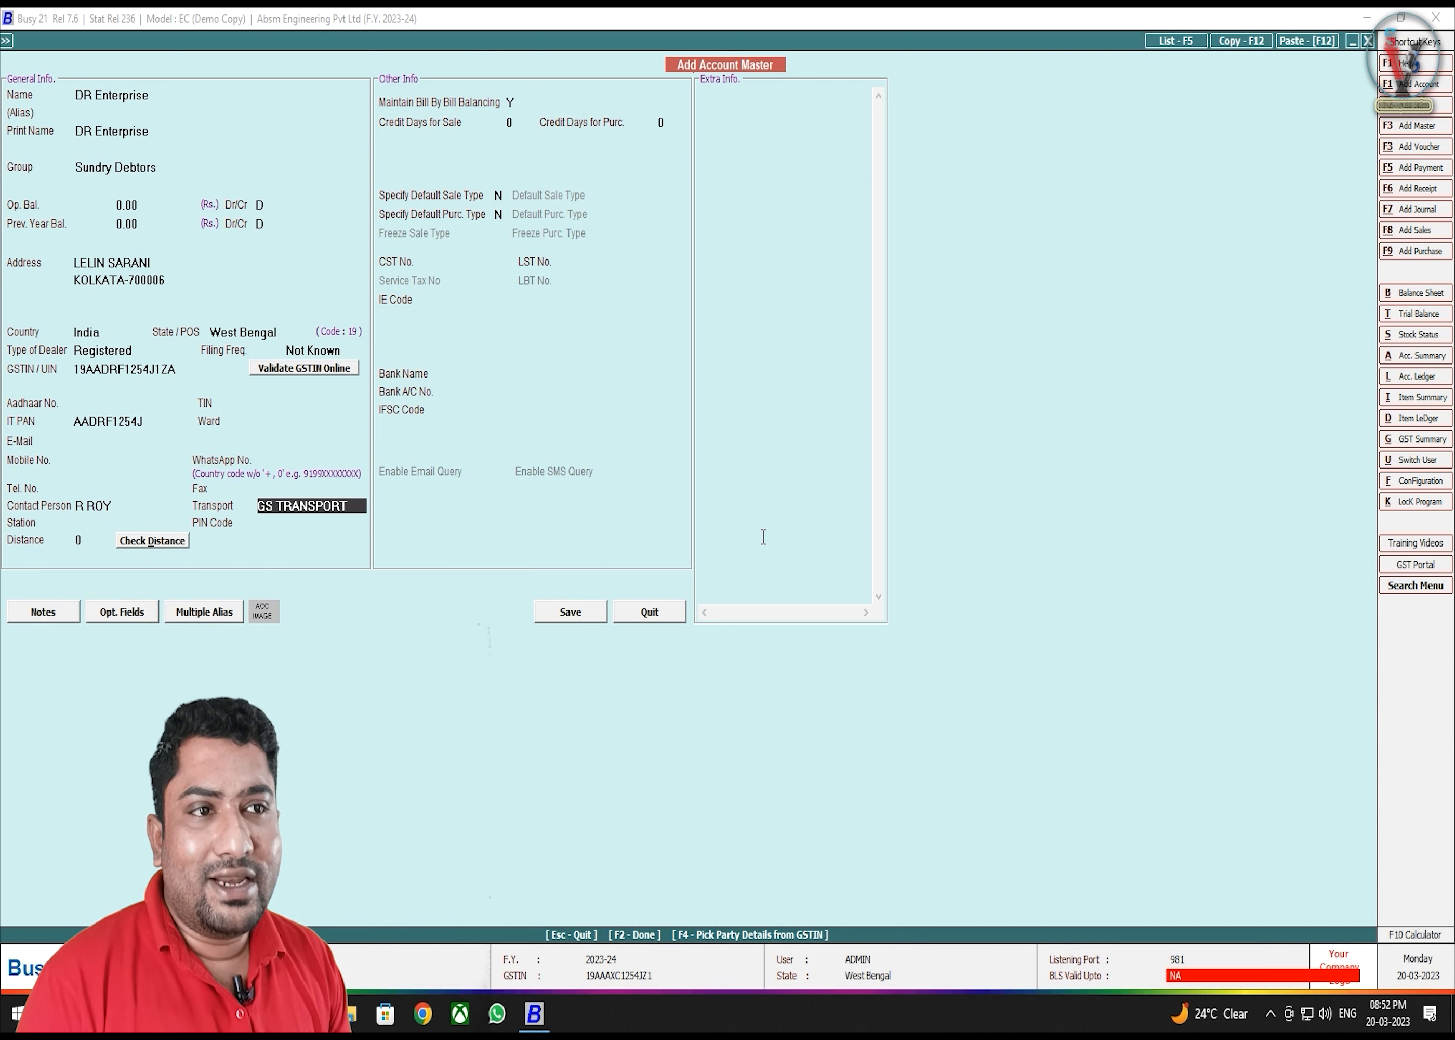
key("Return")
key("Up")
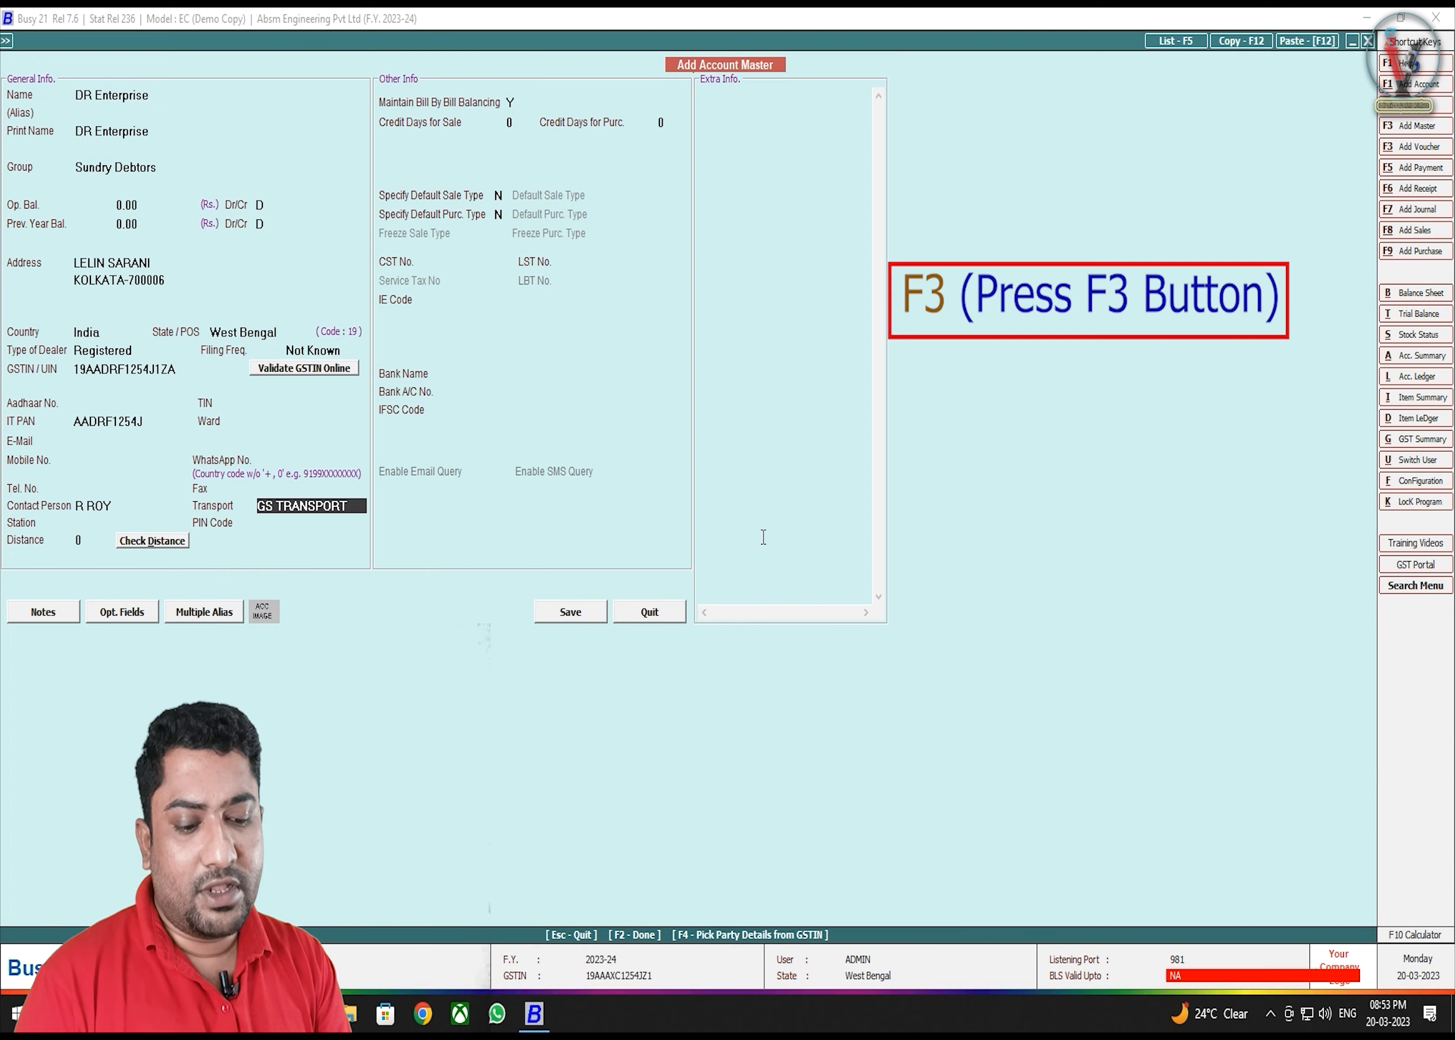
key("F3")
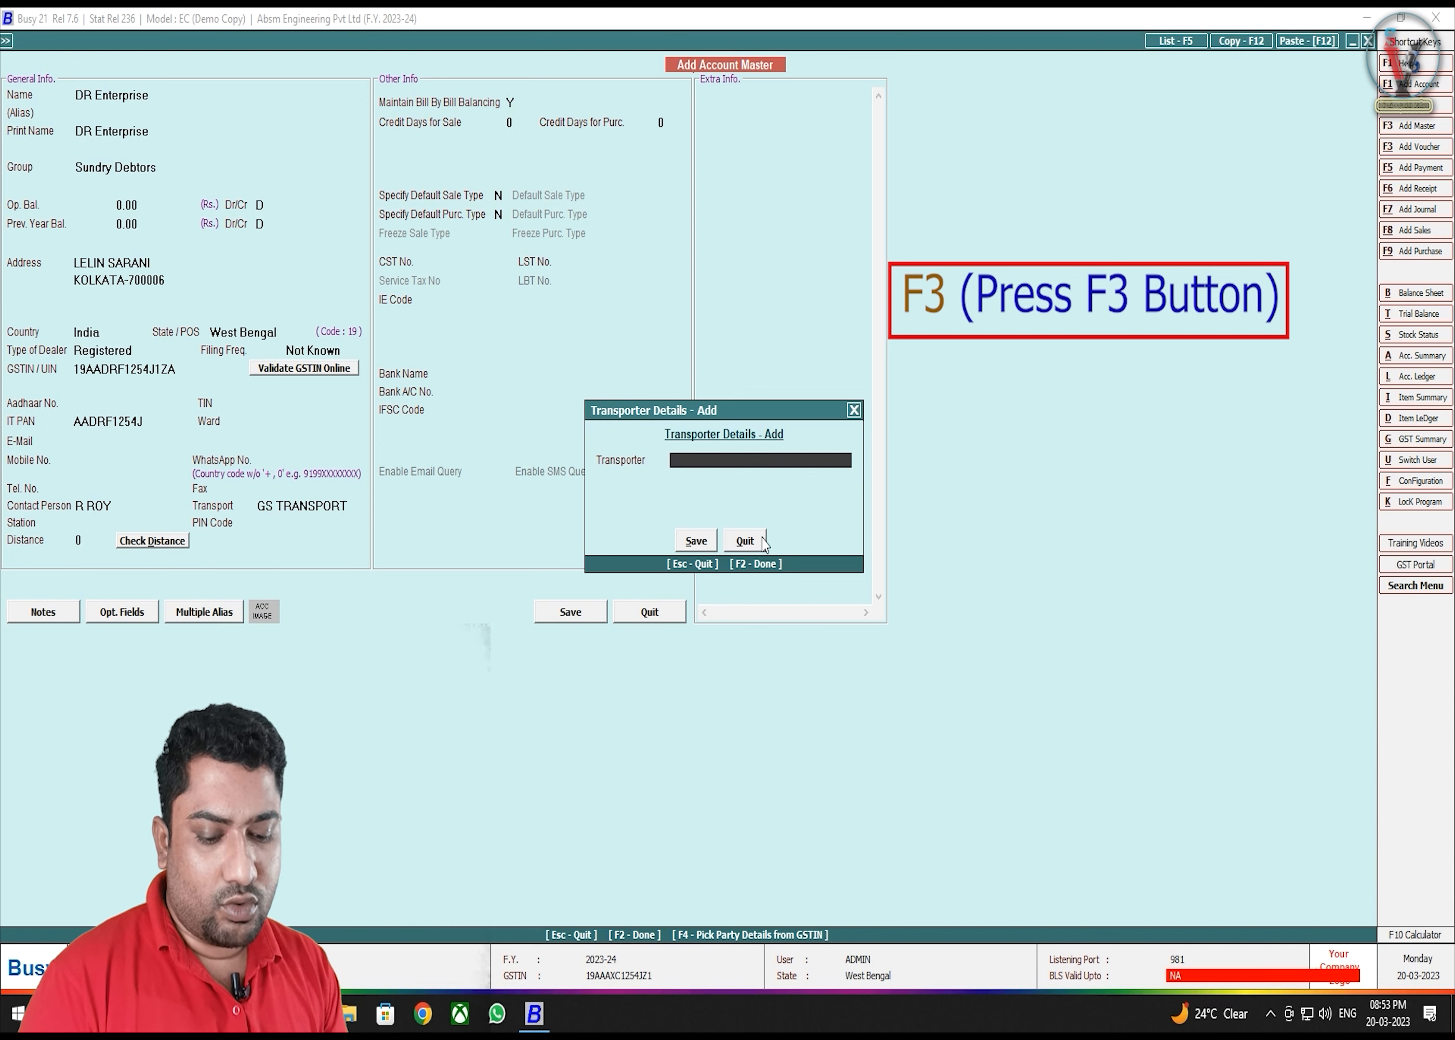
type("SS")
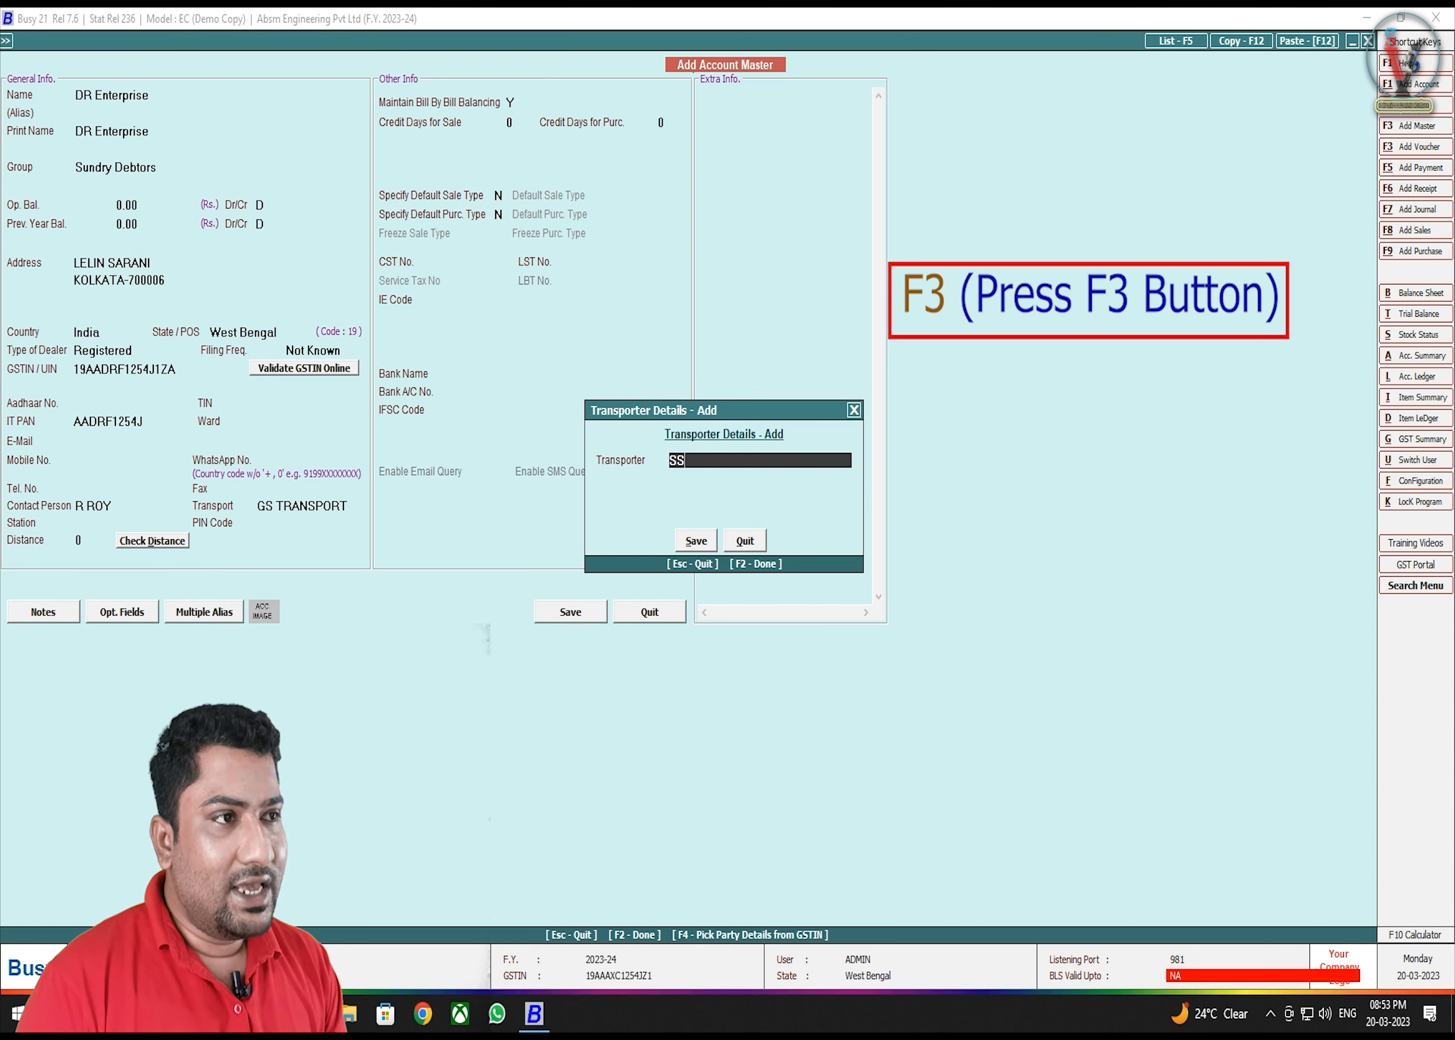
type(" TRA")
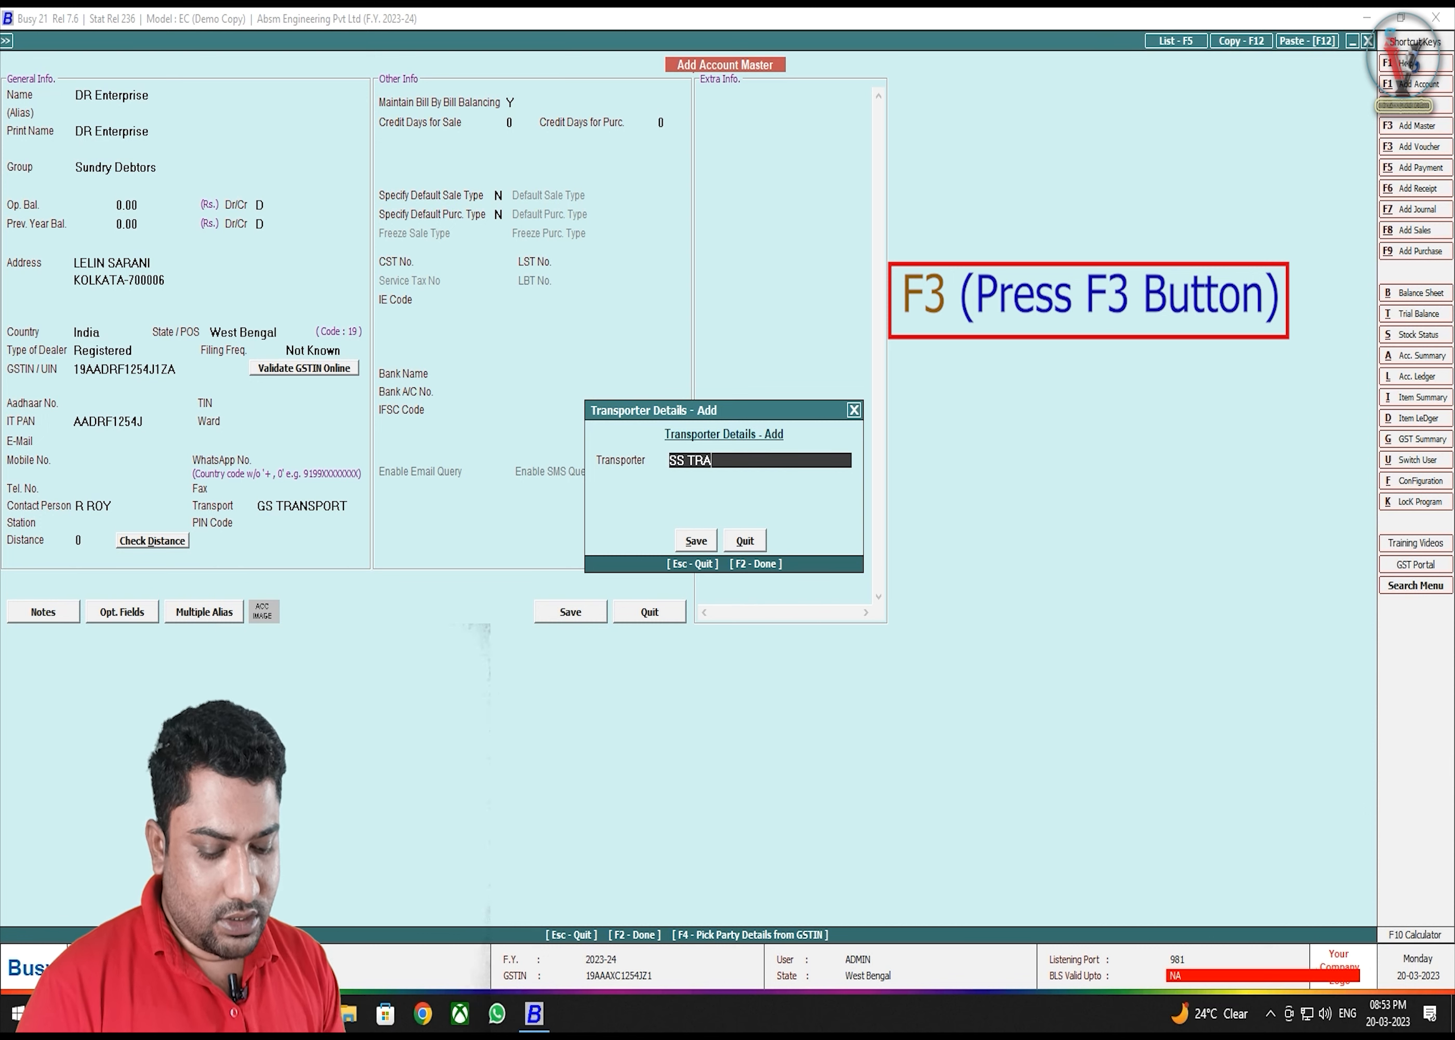
type("NSPORT")
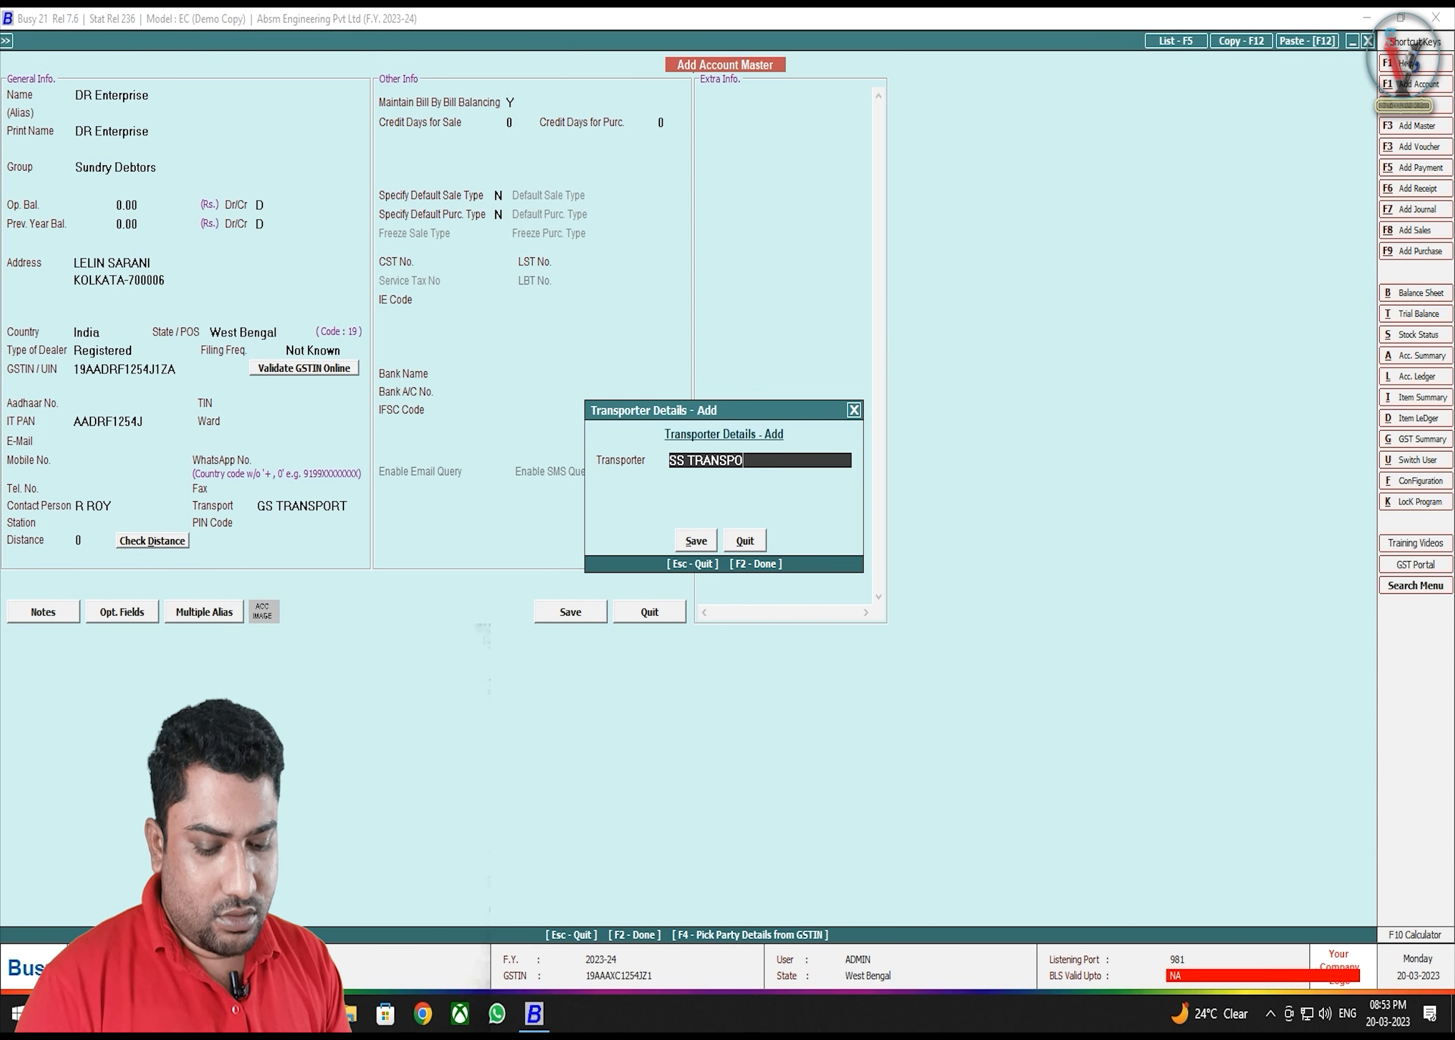
key("Return")
key("Return")
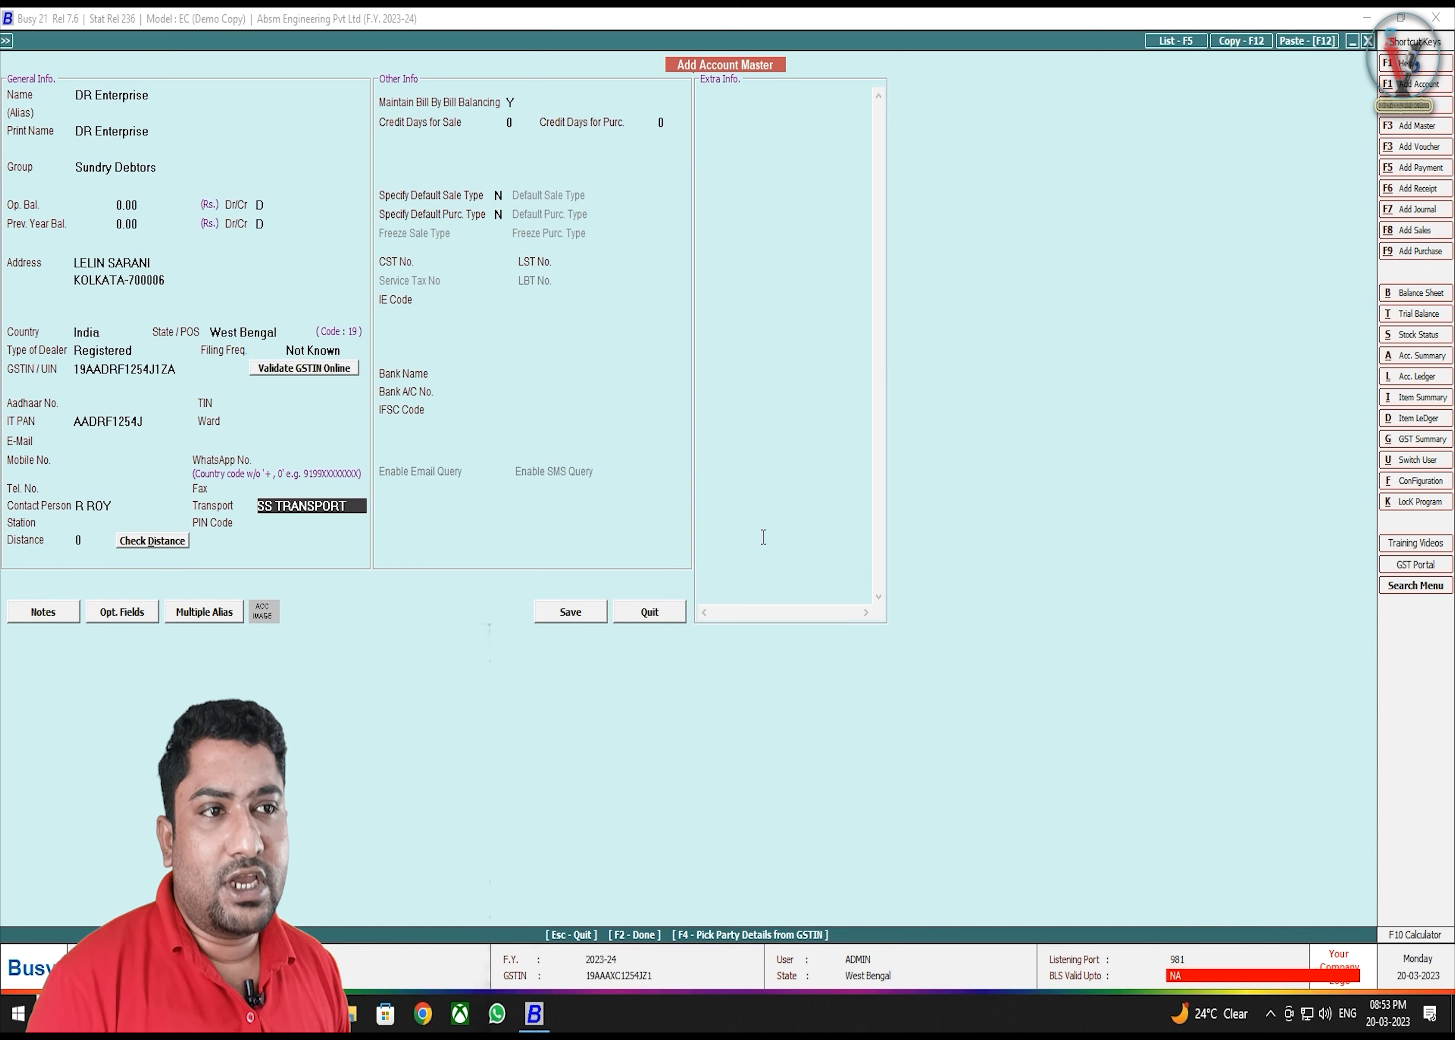
- Enter station KOLKATA, the area PIN code and a distance of 45
key("Return")
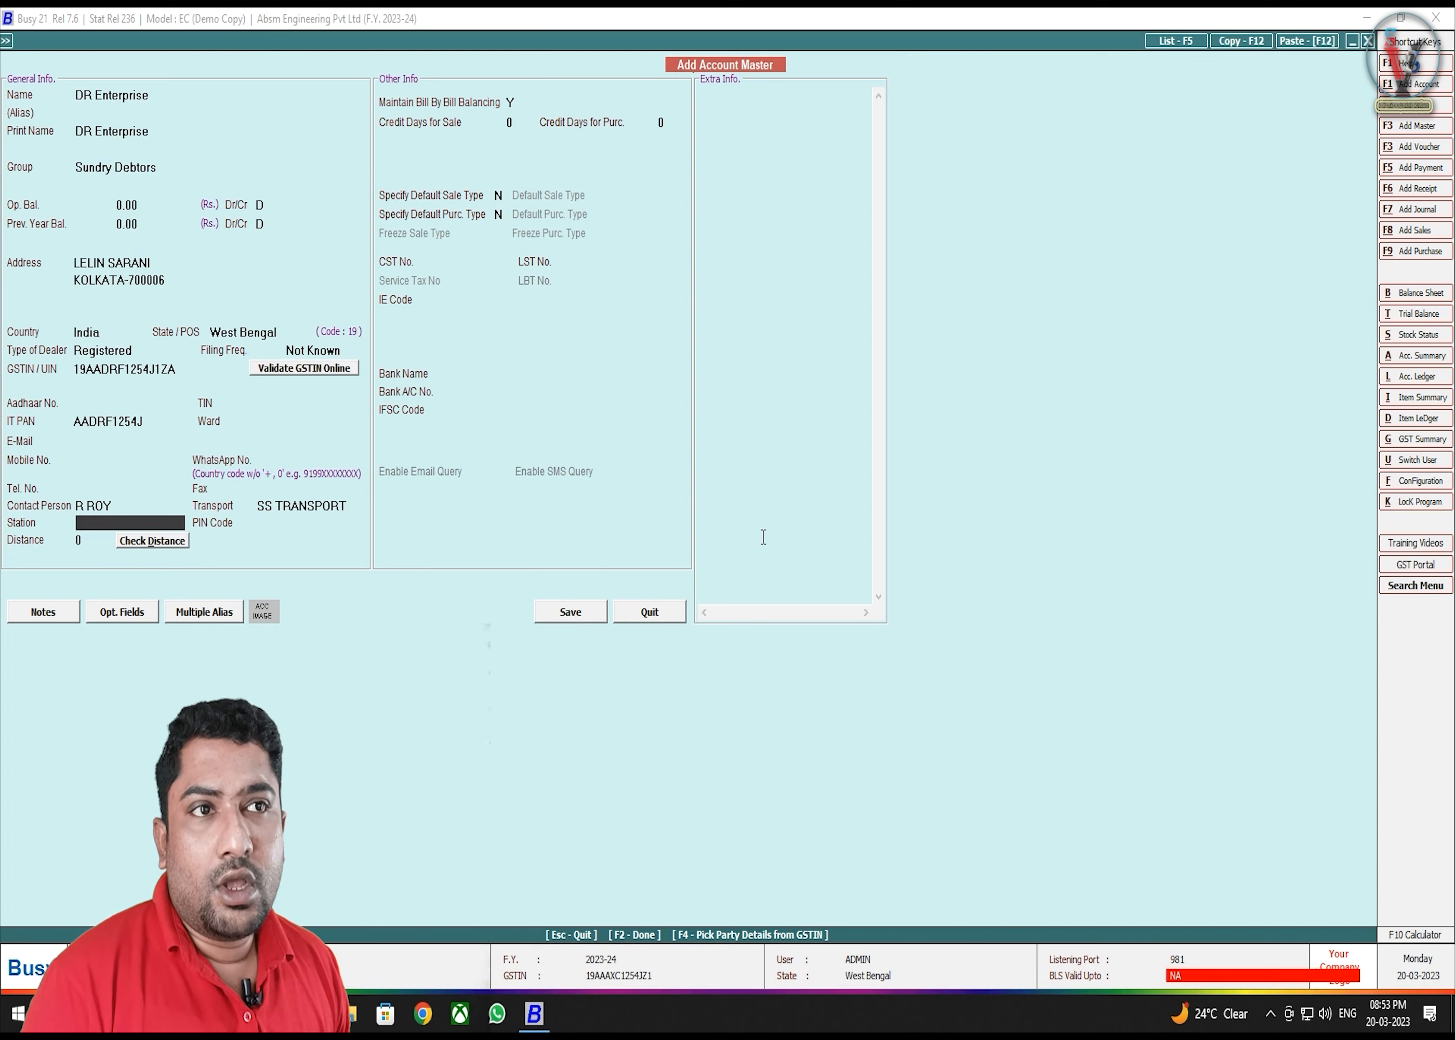
type("KOLKATA")
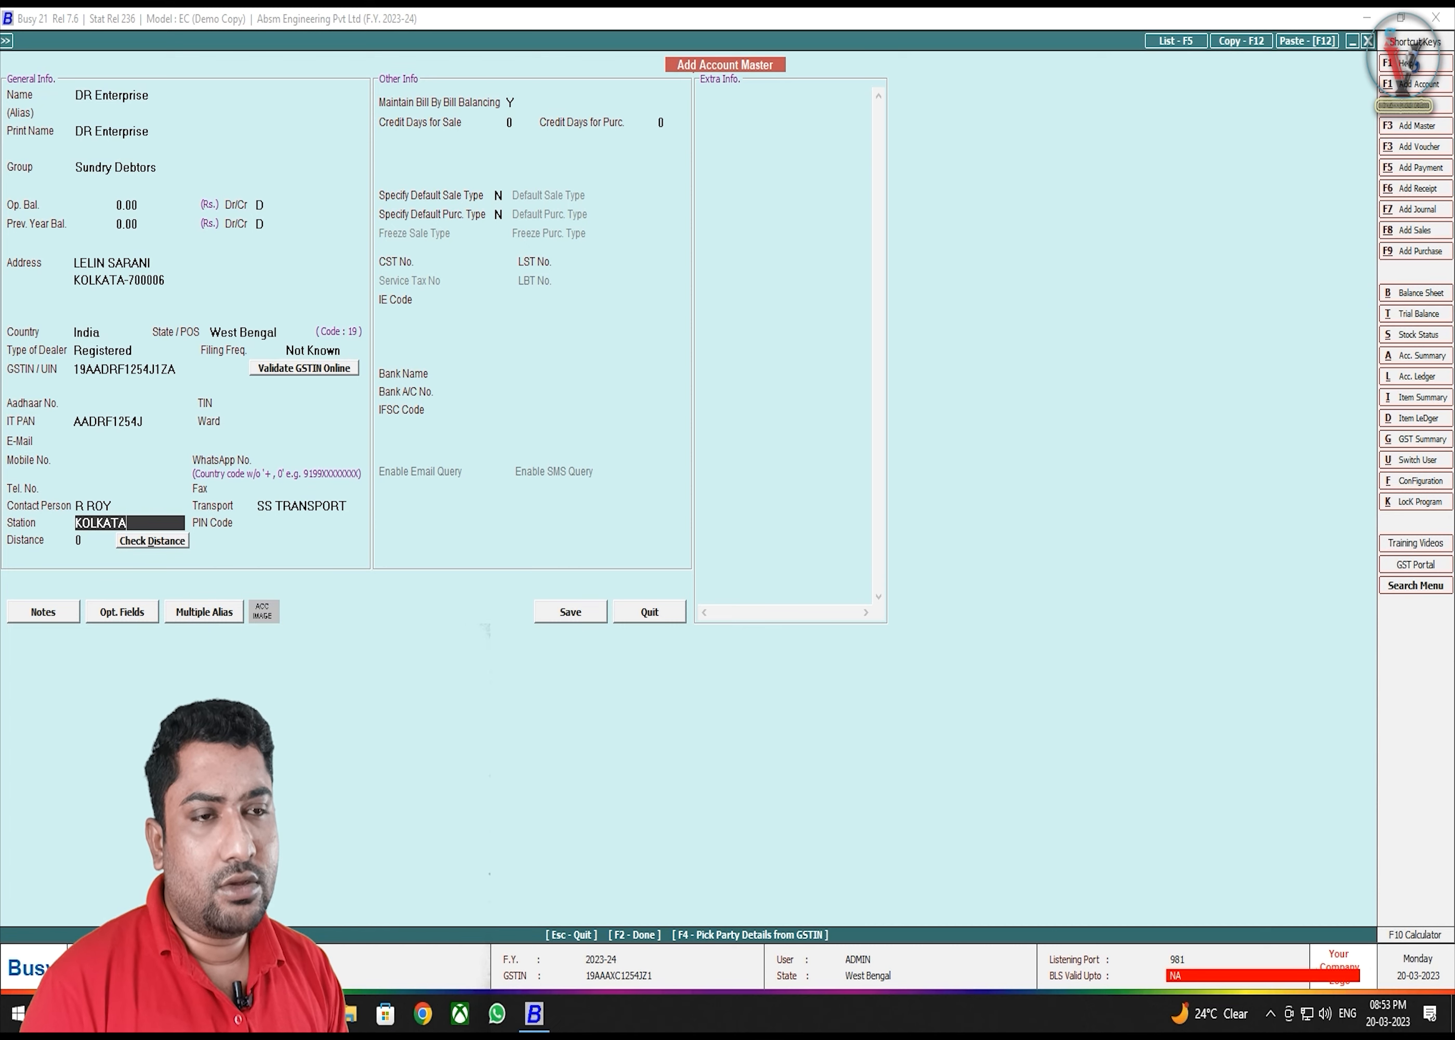
key("Return")
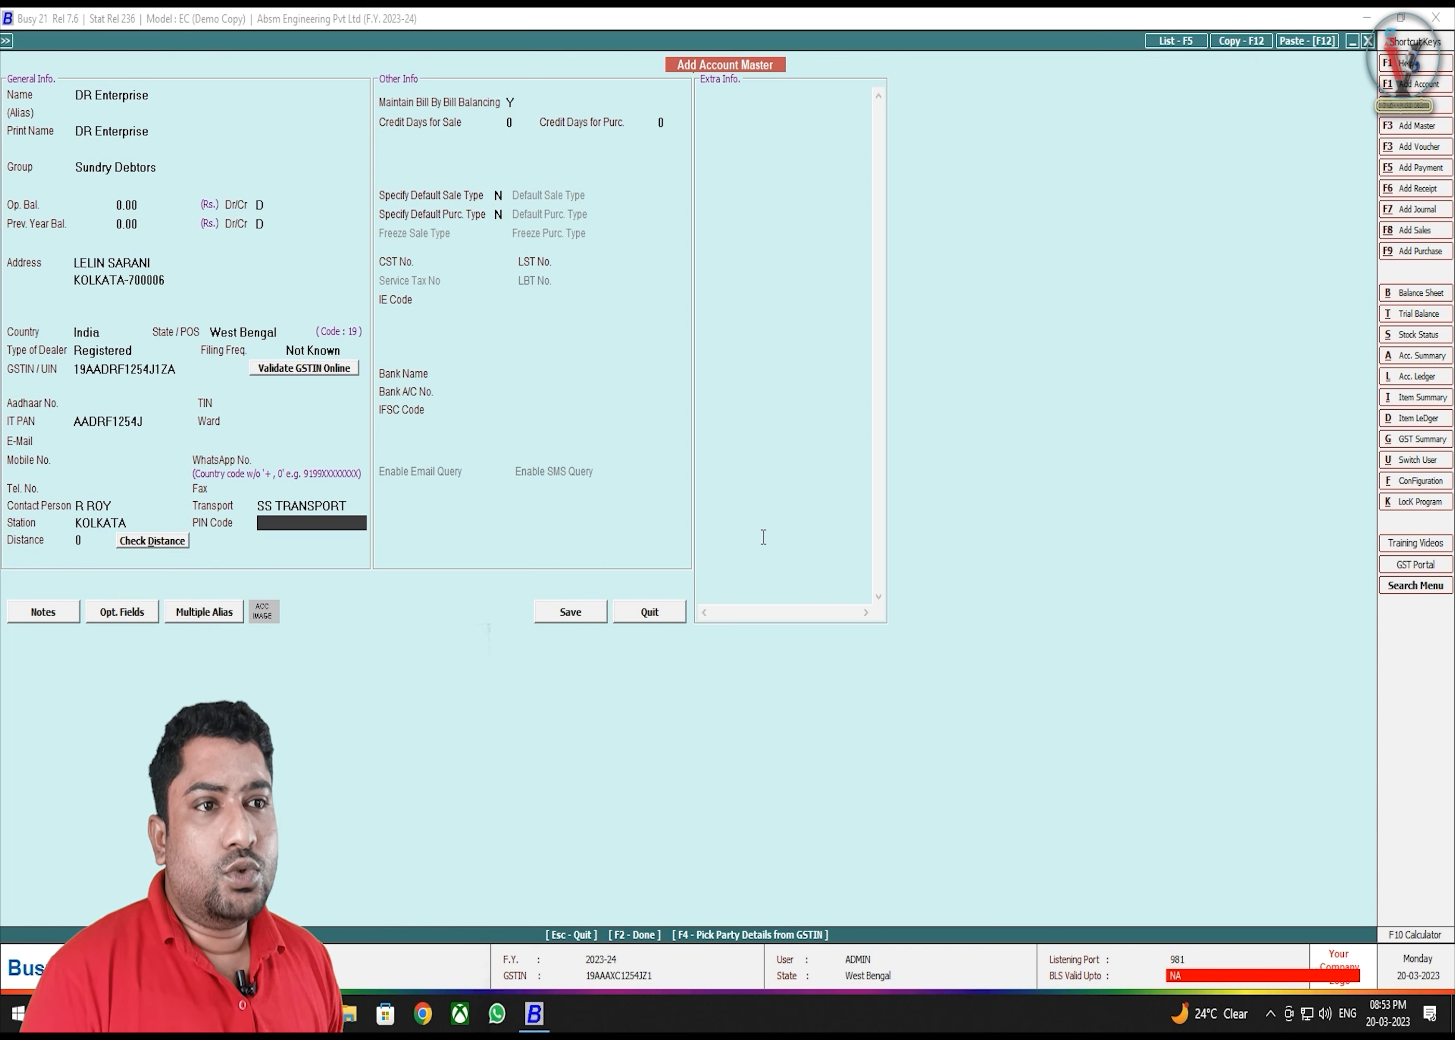
type("70000")
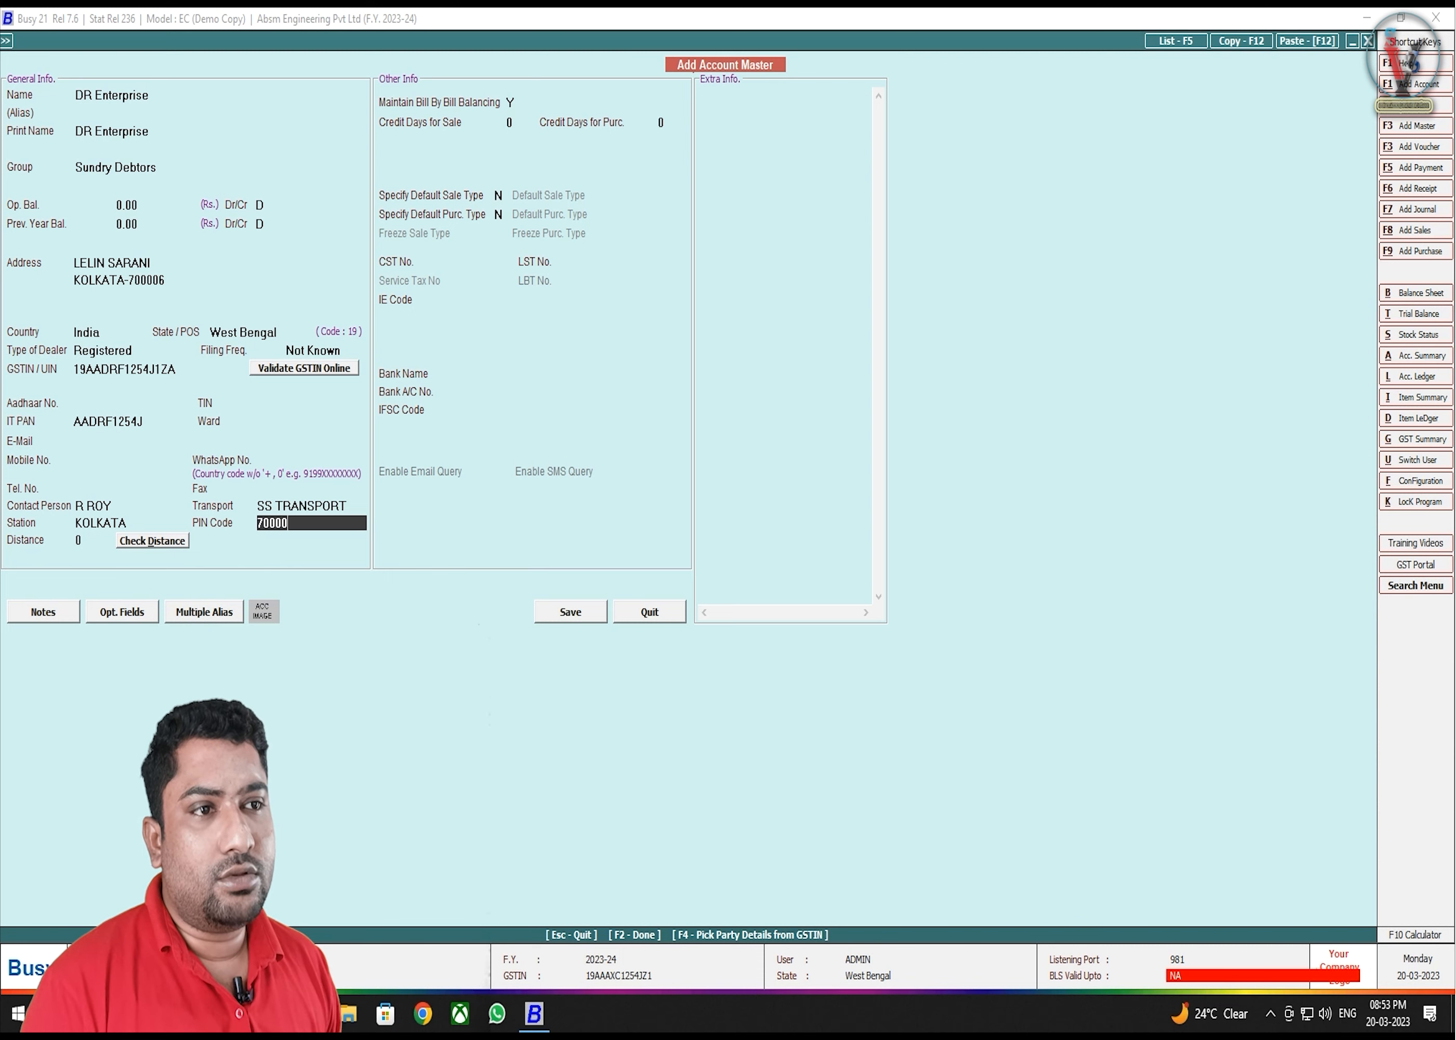
type("6")
key("Return")
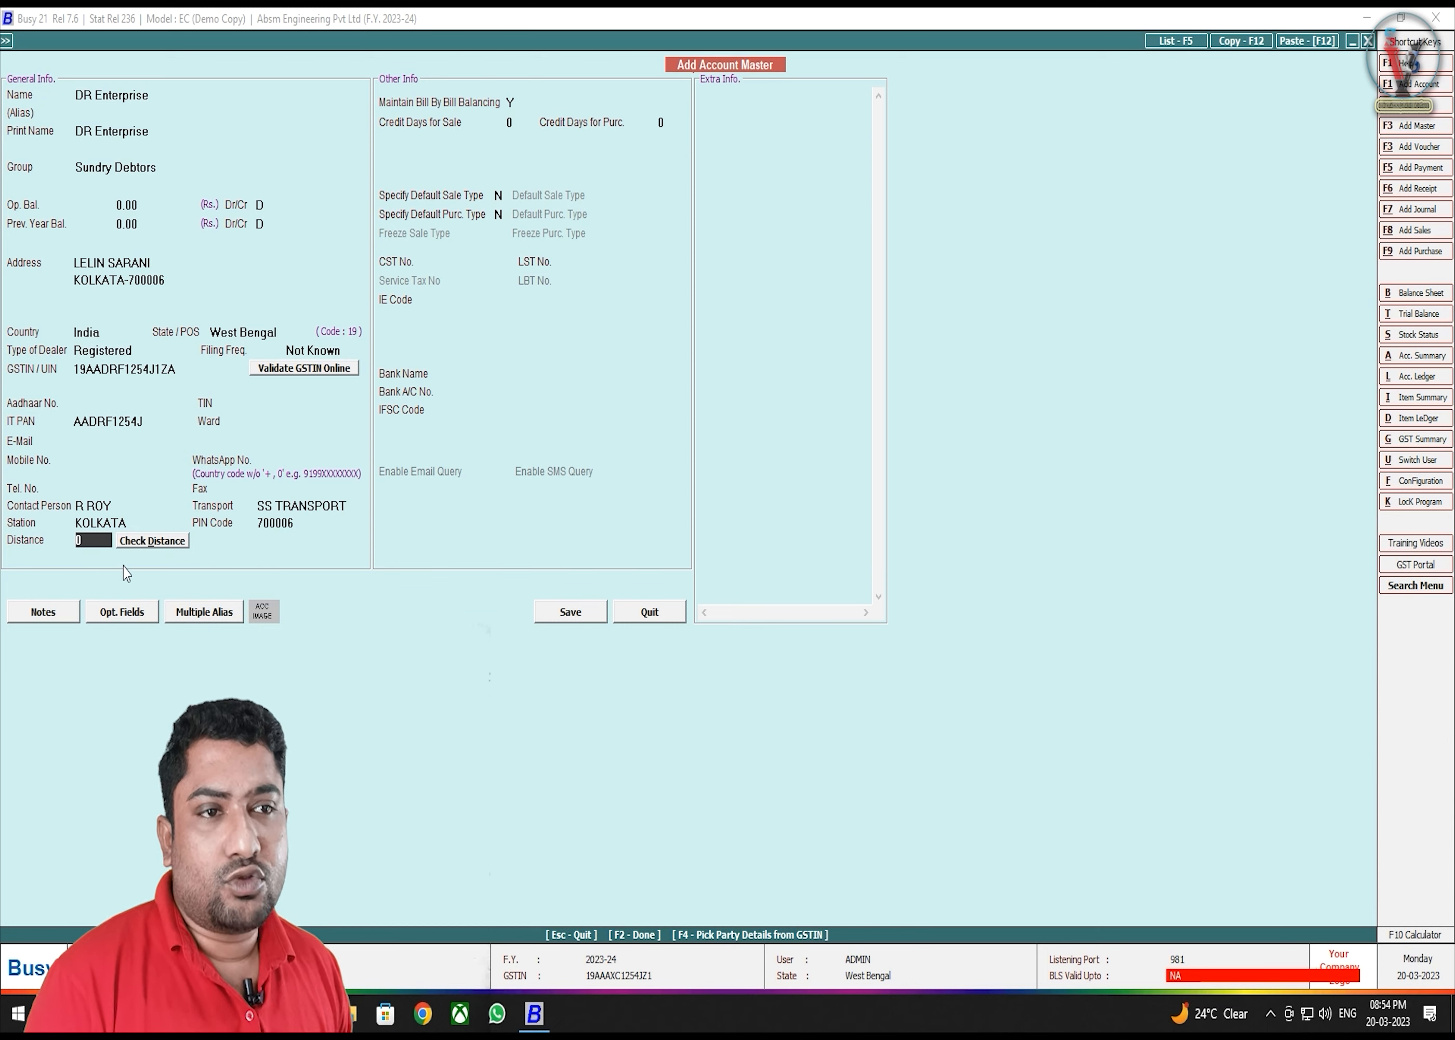
type("45")
key("Return")
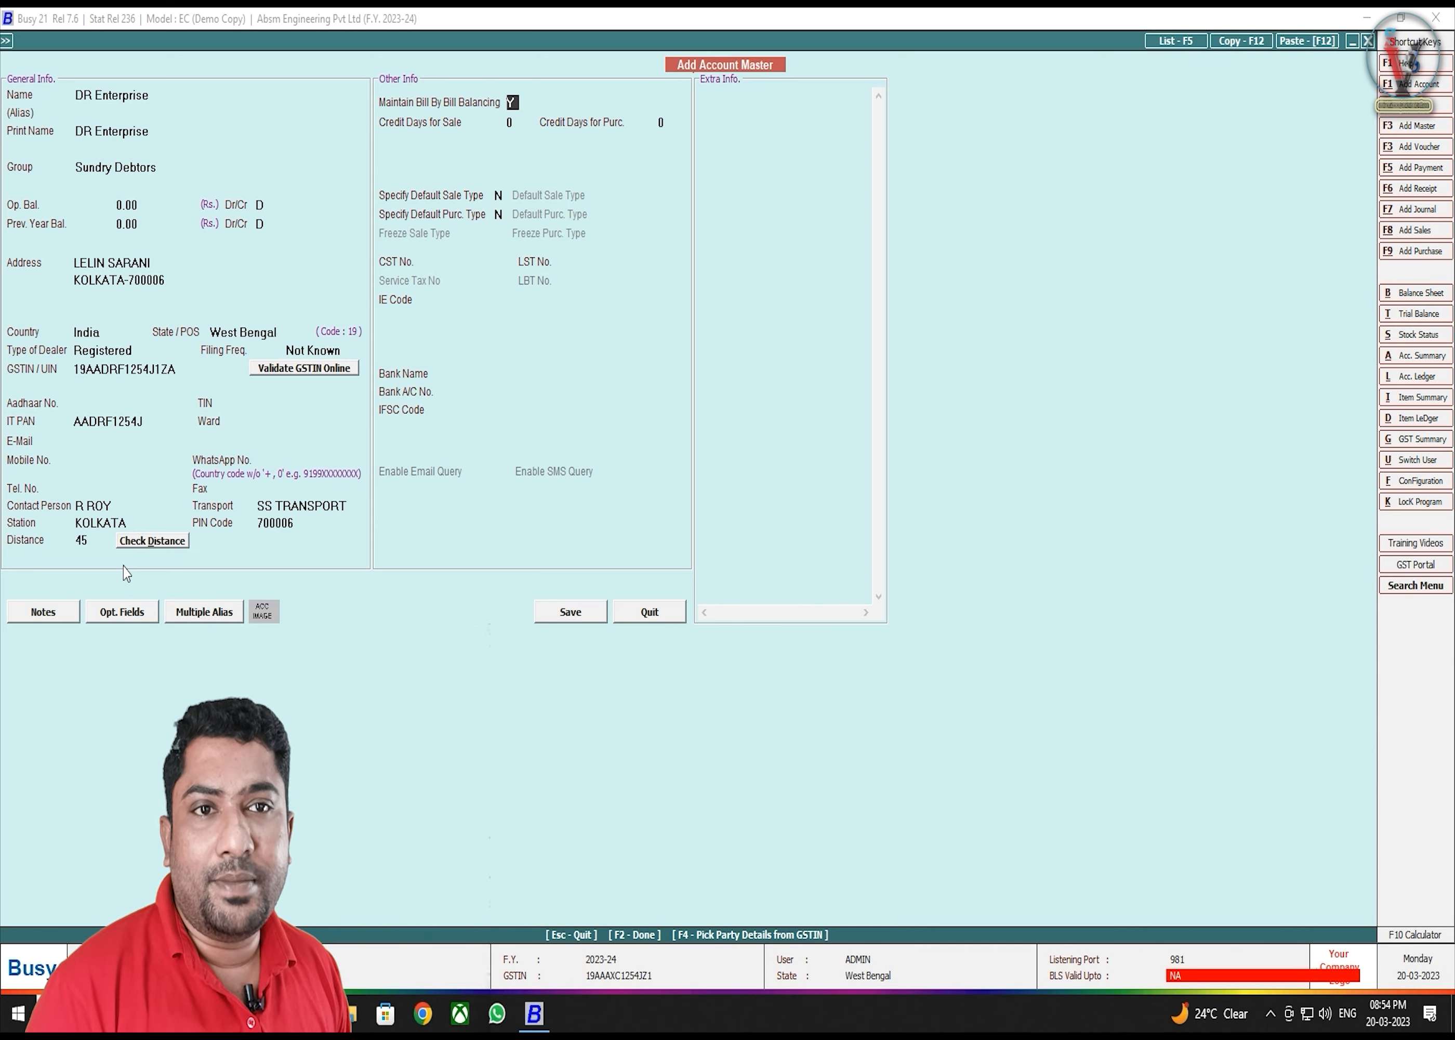
- Leave credit days for sale and purchase at 0, reaching the default sale type option
key("Return")
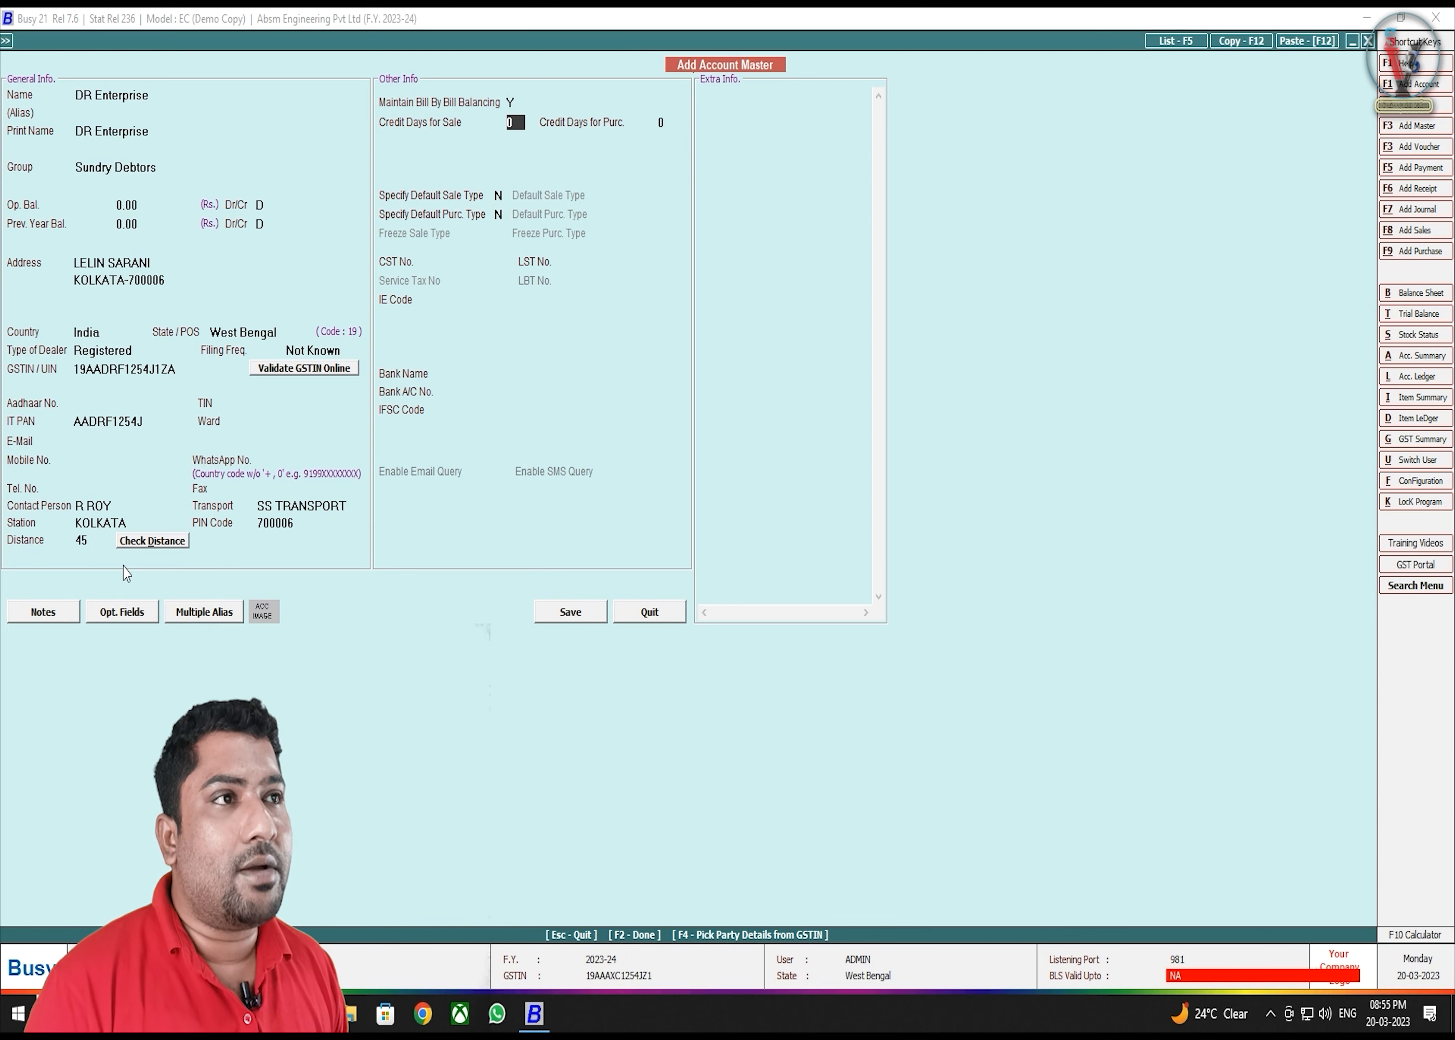
key("Return")
key("Return")
key("Up")
key("Up")
key("Return")
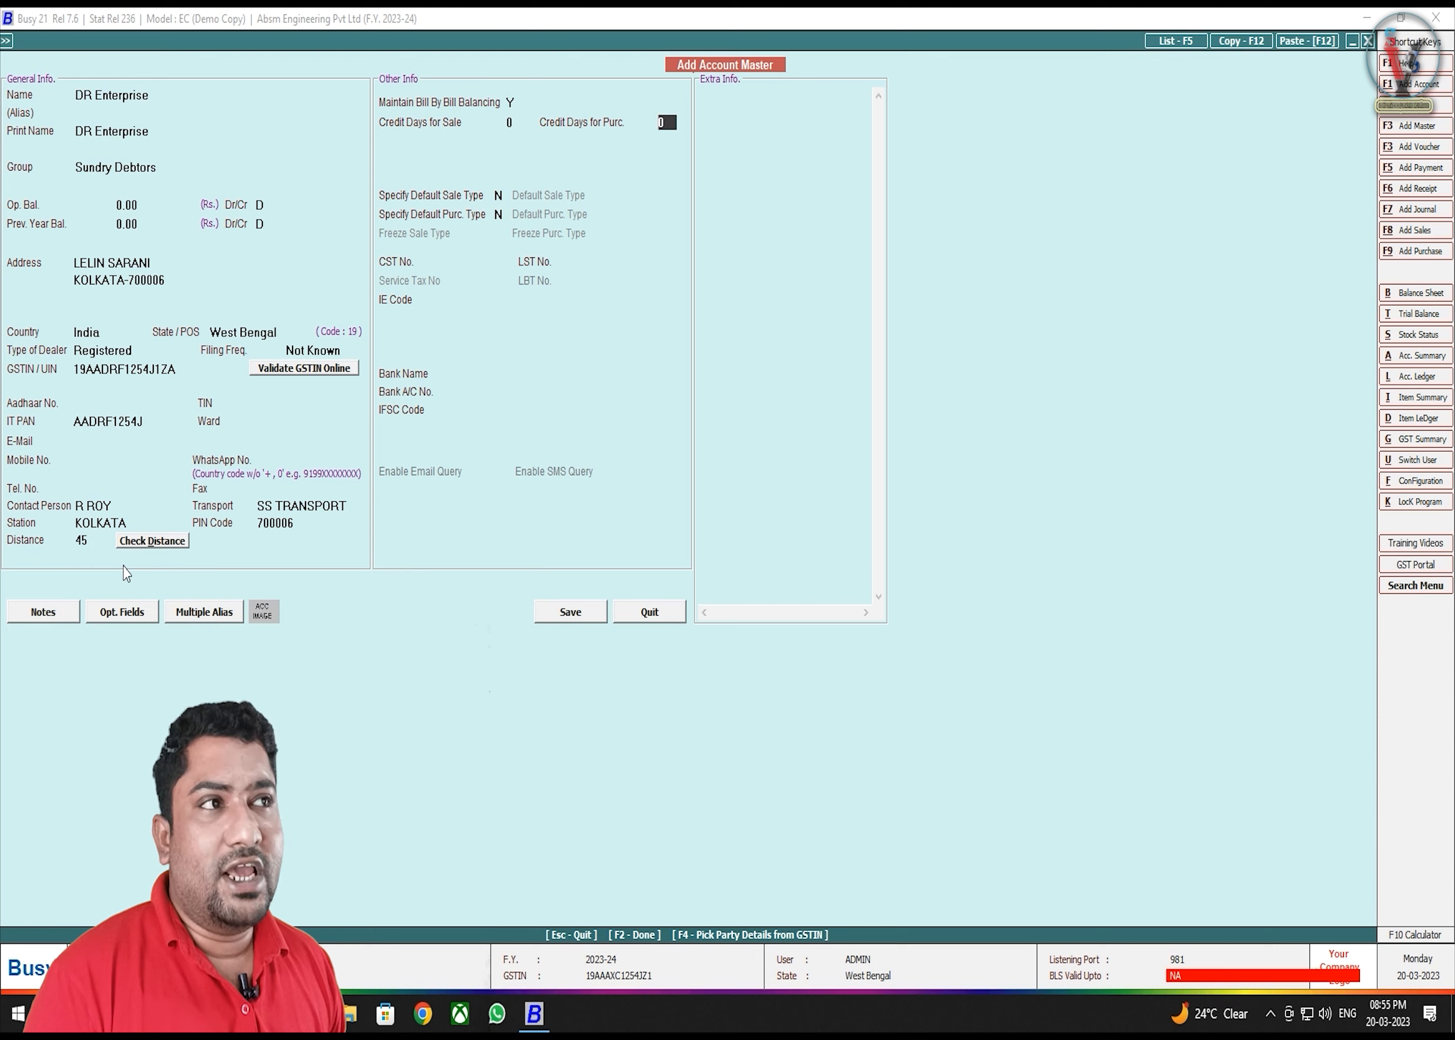
key("Return")
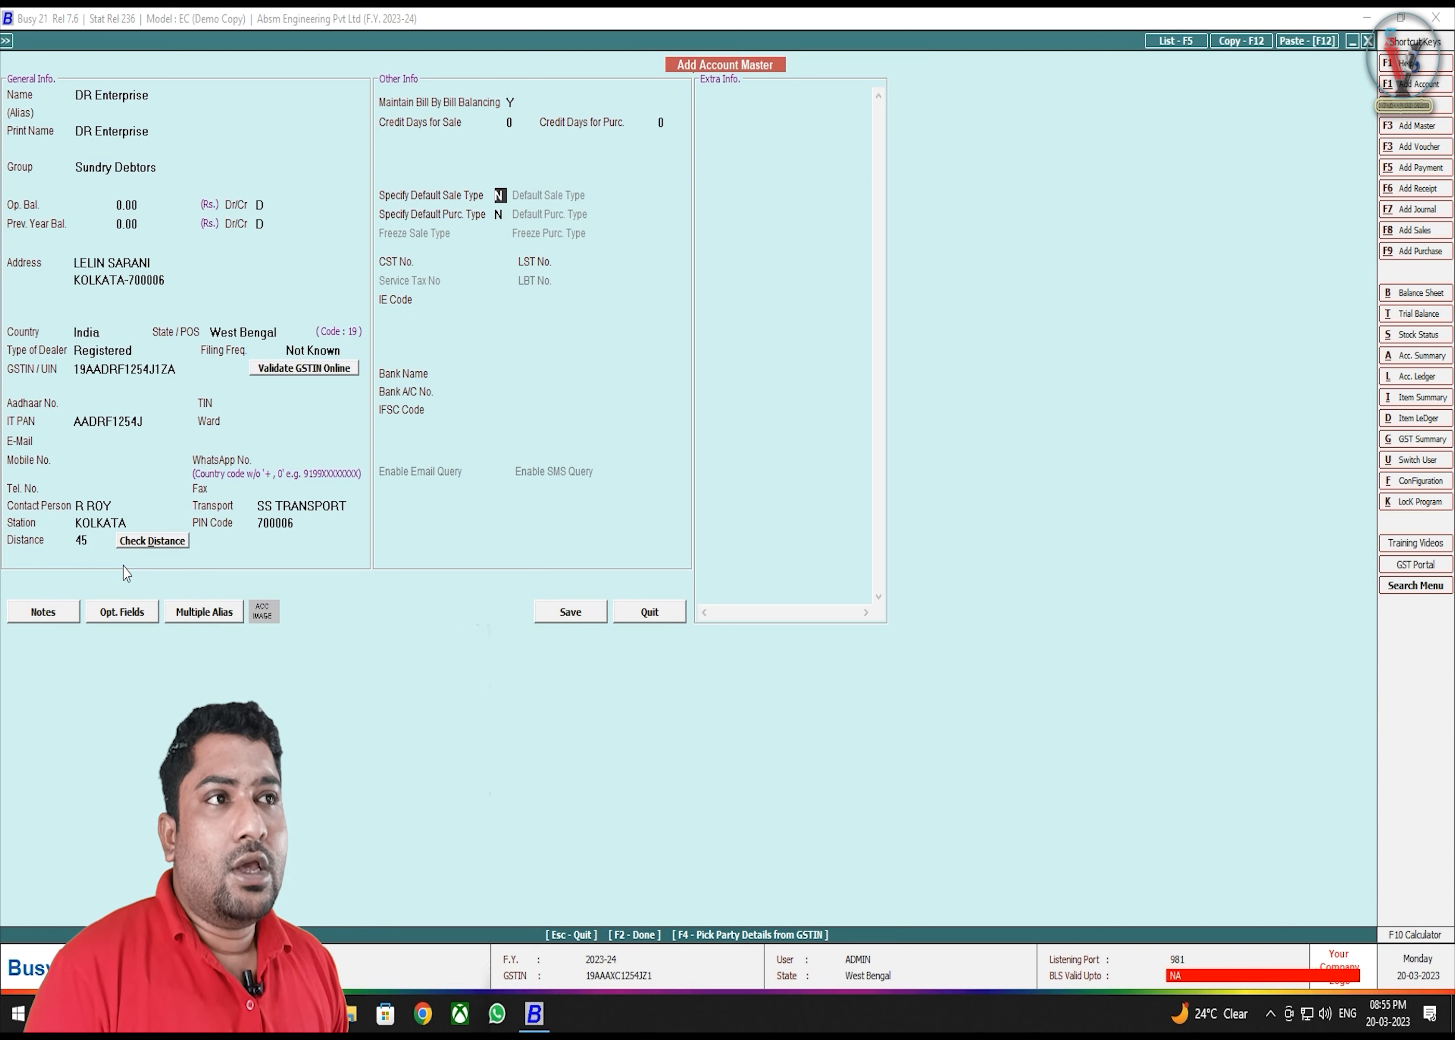
- Turn on a default sale type and set it to L/GST-18%
key("y")
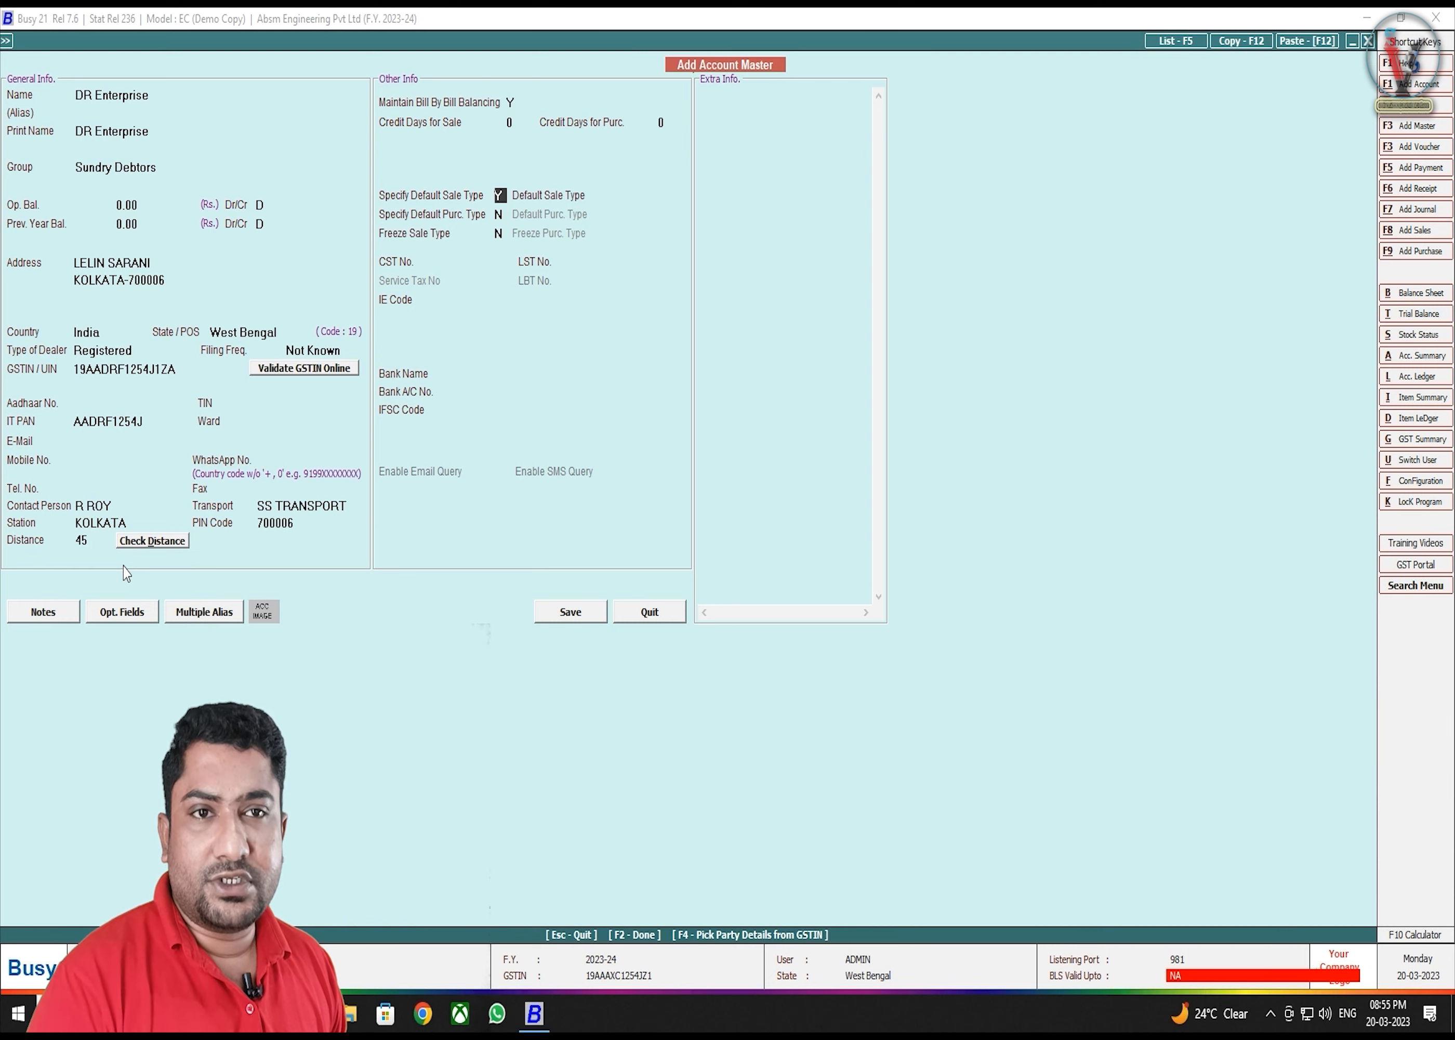
key("Return")
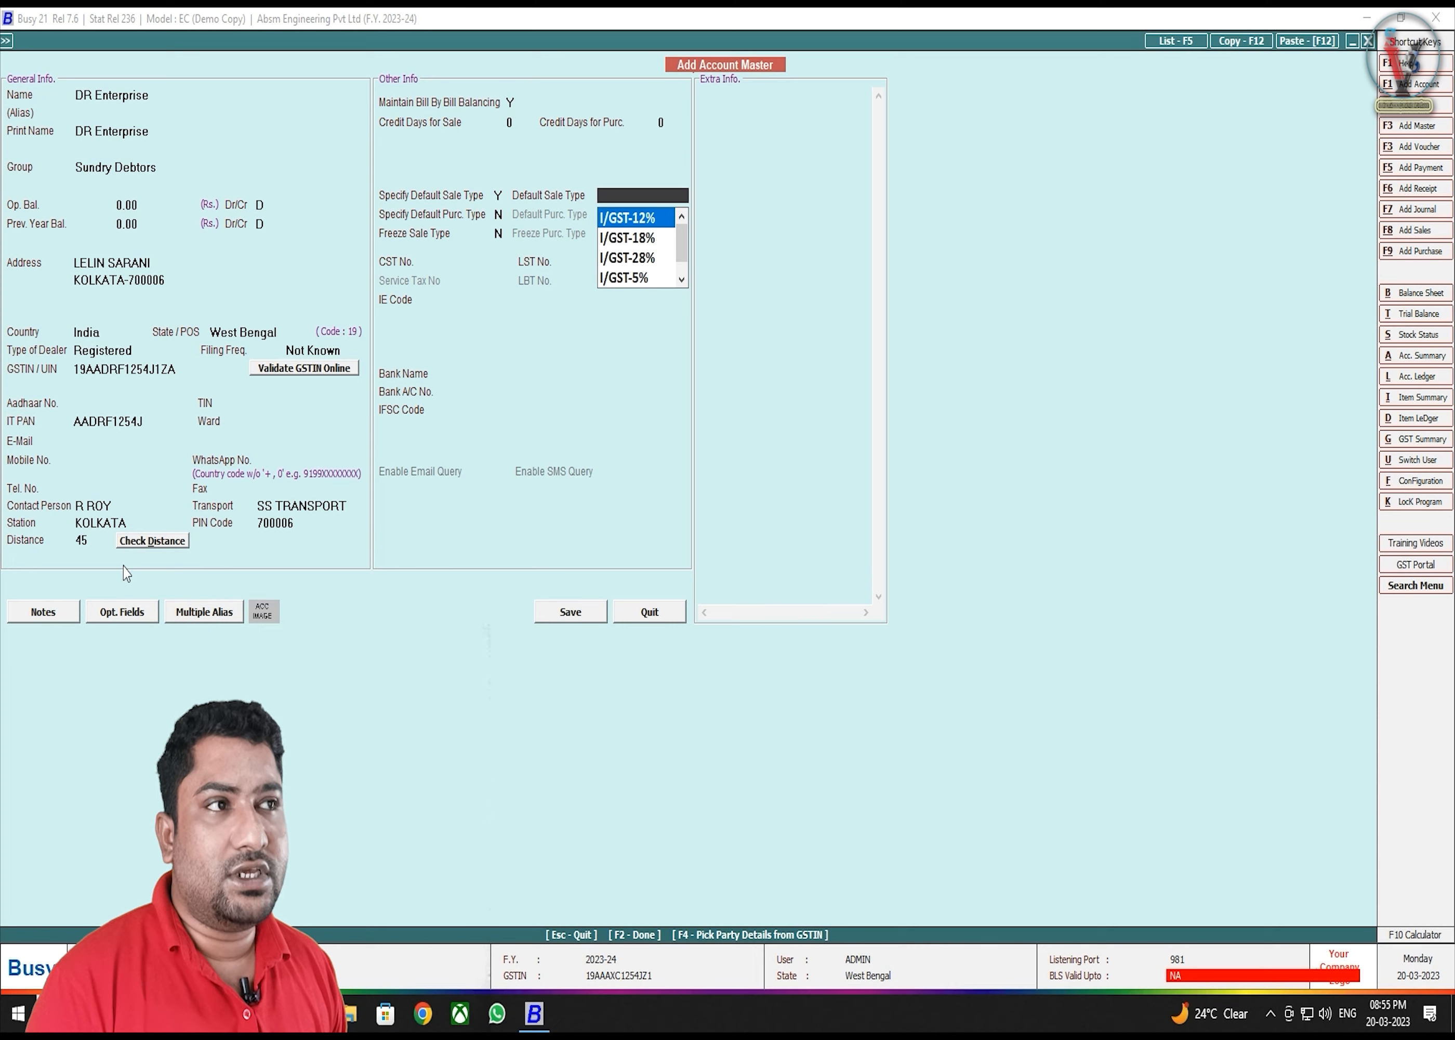
type("18")
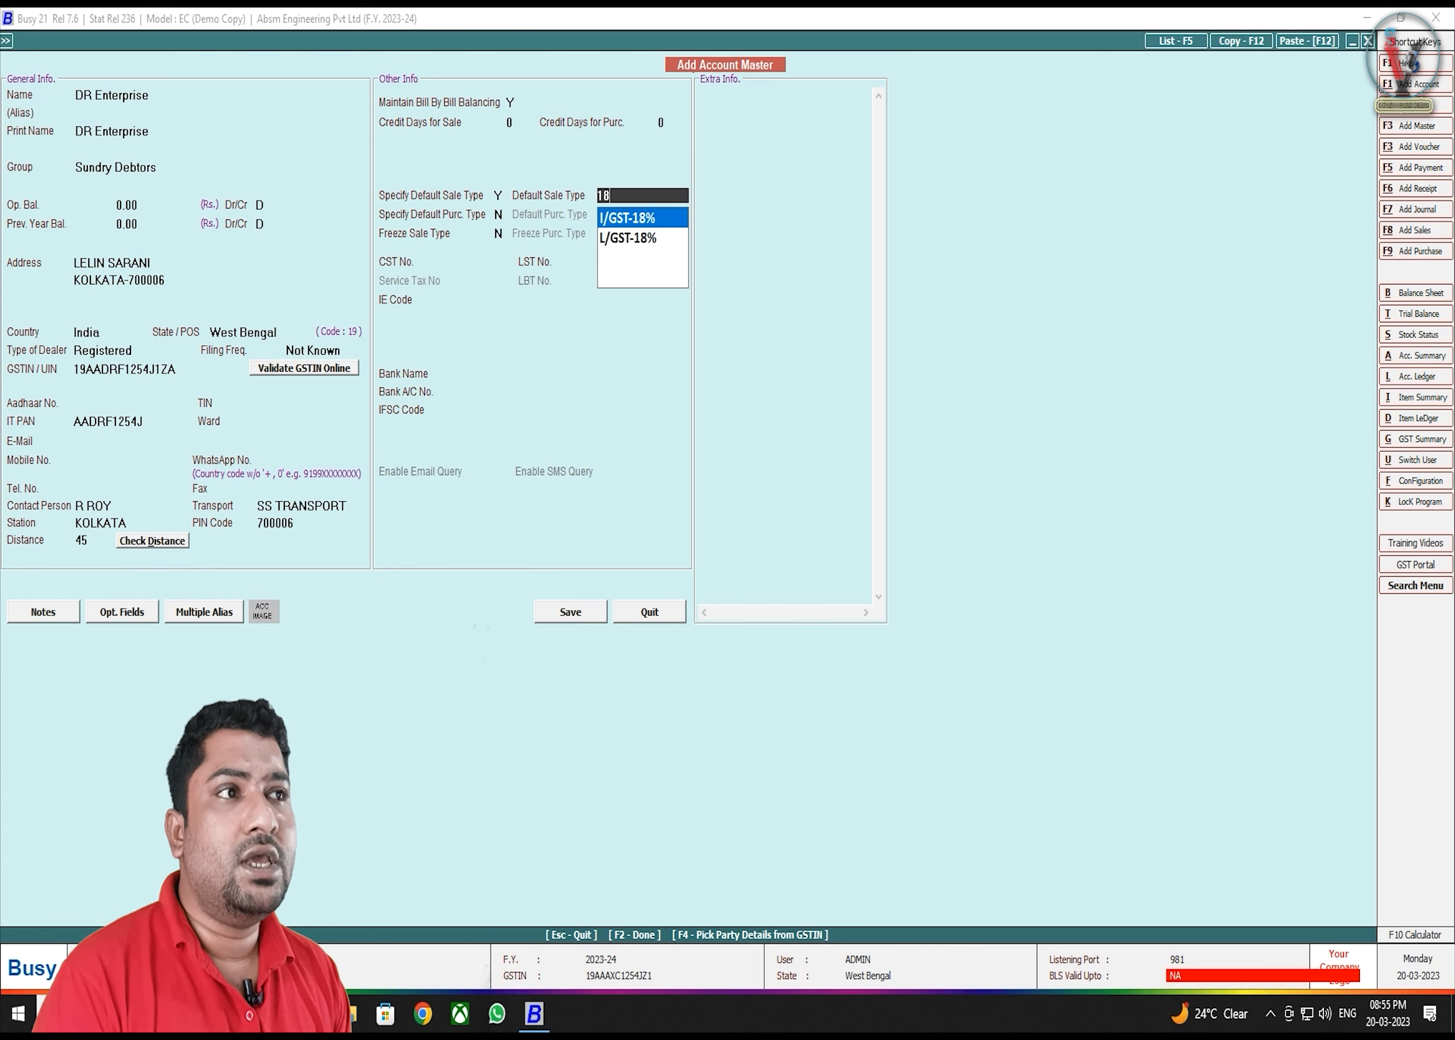
key("Down")
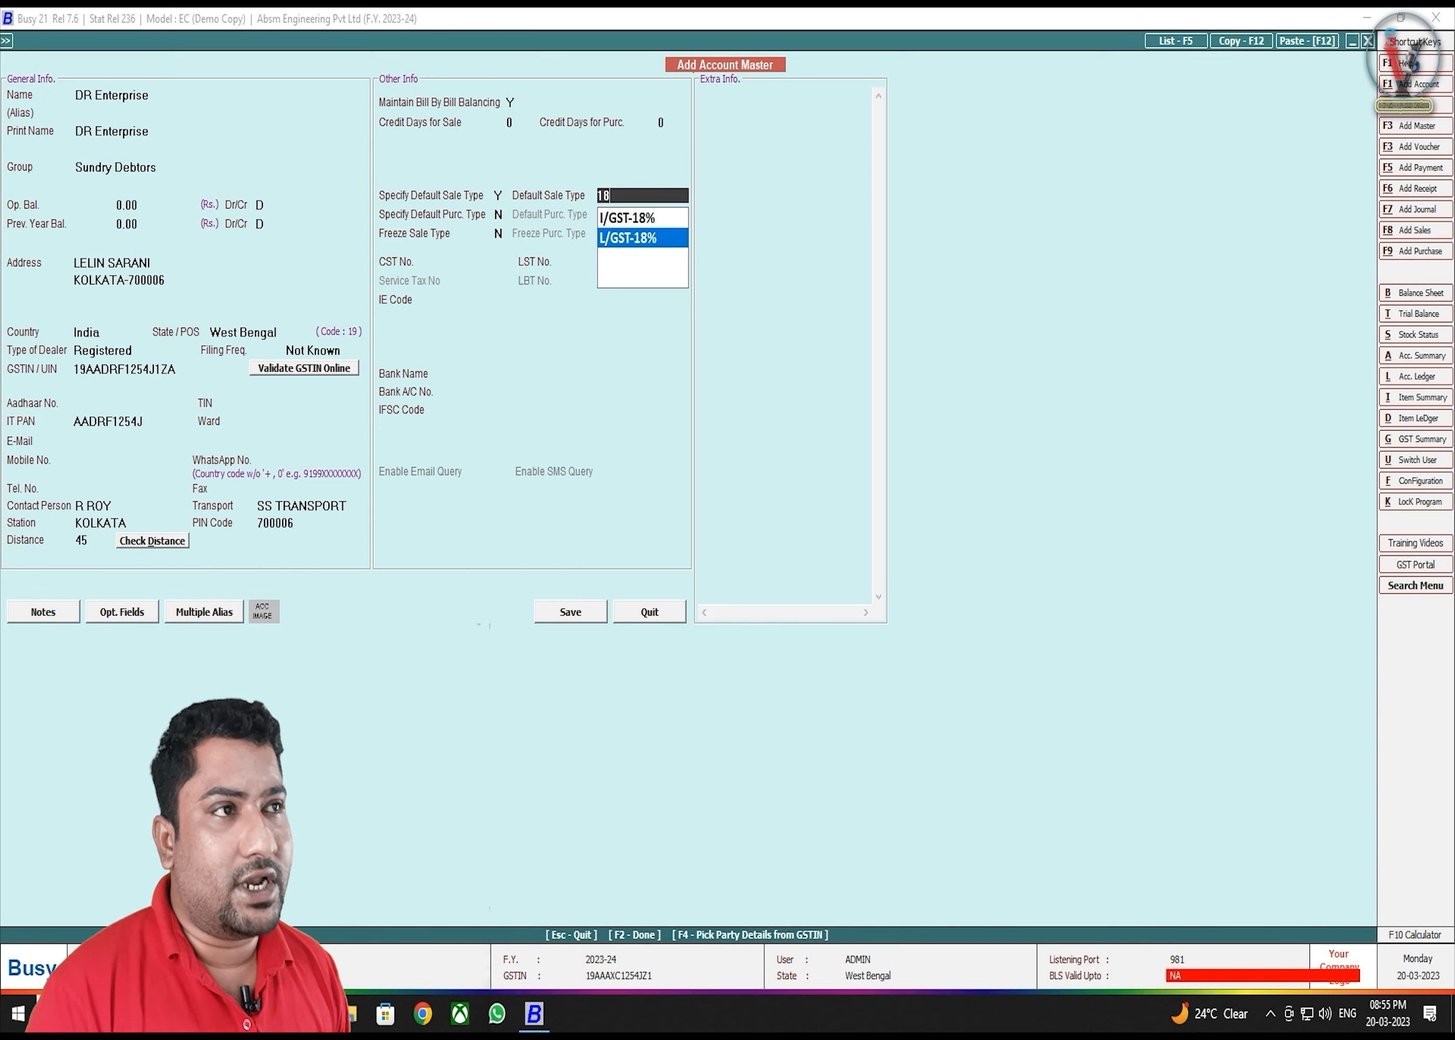
key("Return")
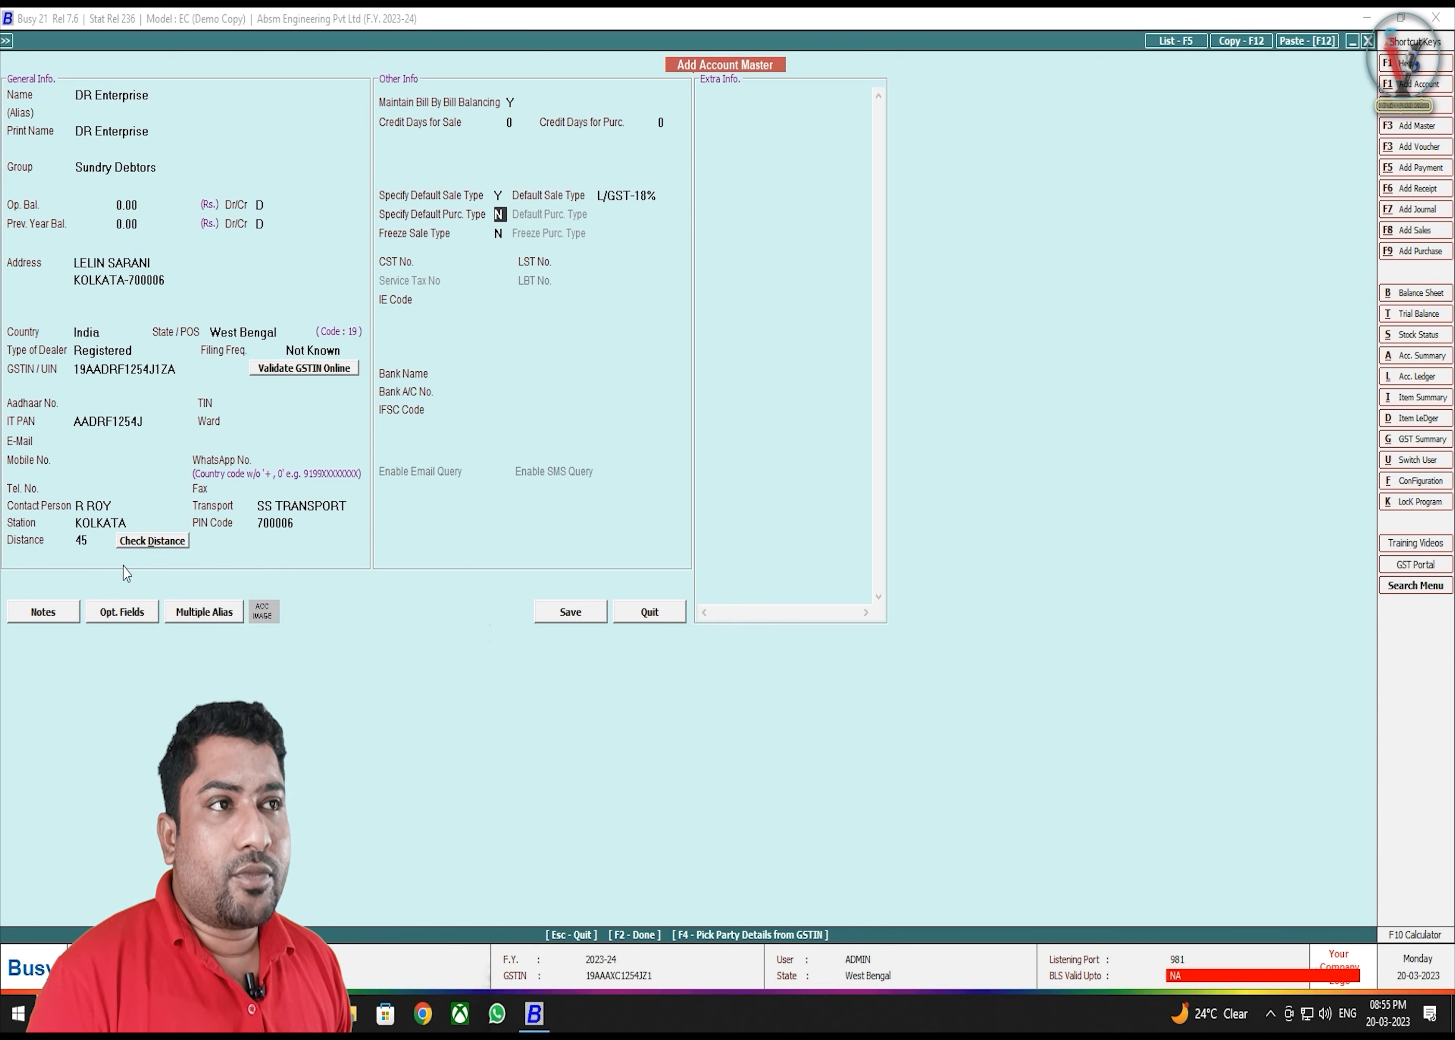
- Turn on a default purchase type and set it to L/GST-18%
type("Y")
key("Return")
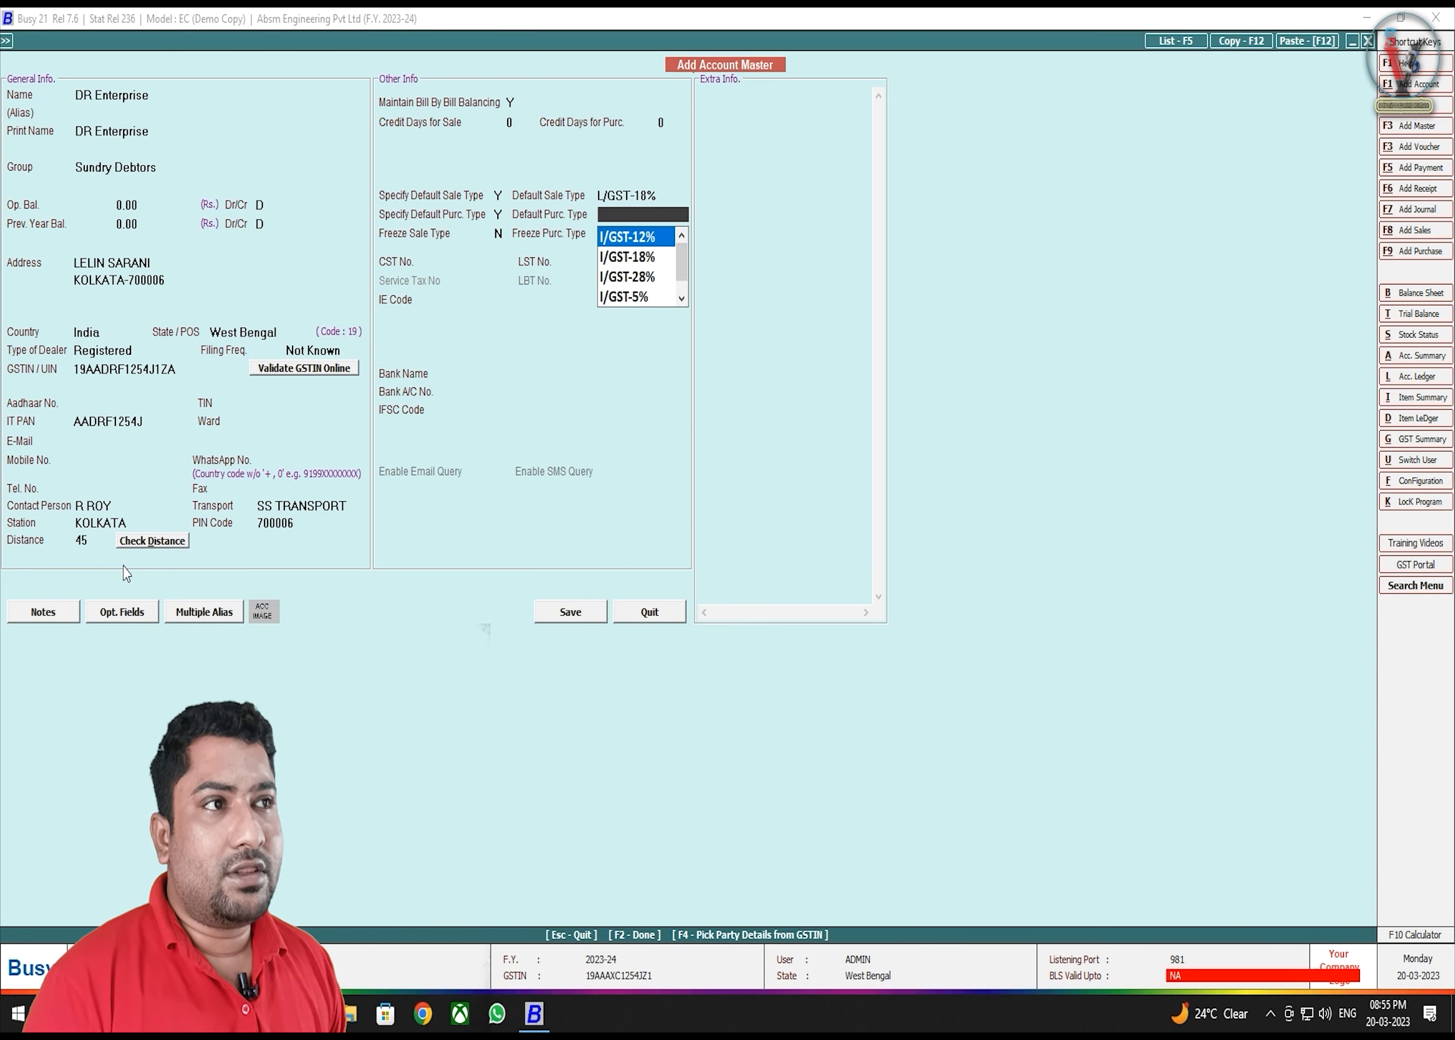
type("18")
key("Down")
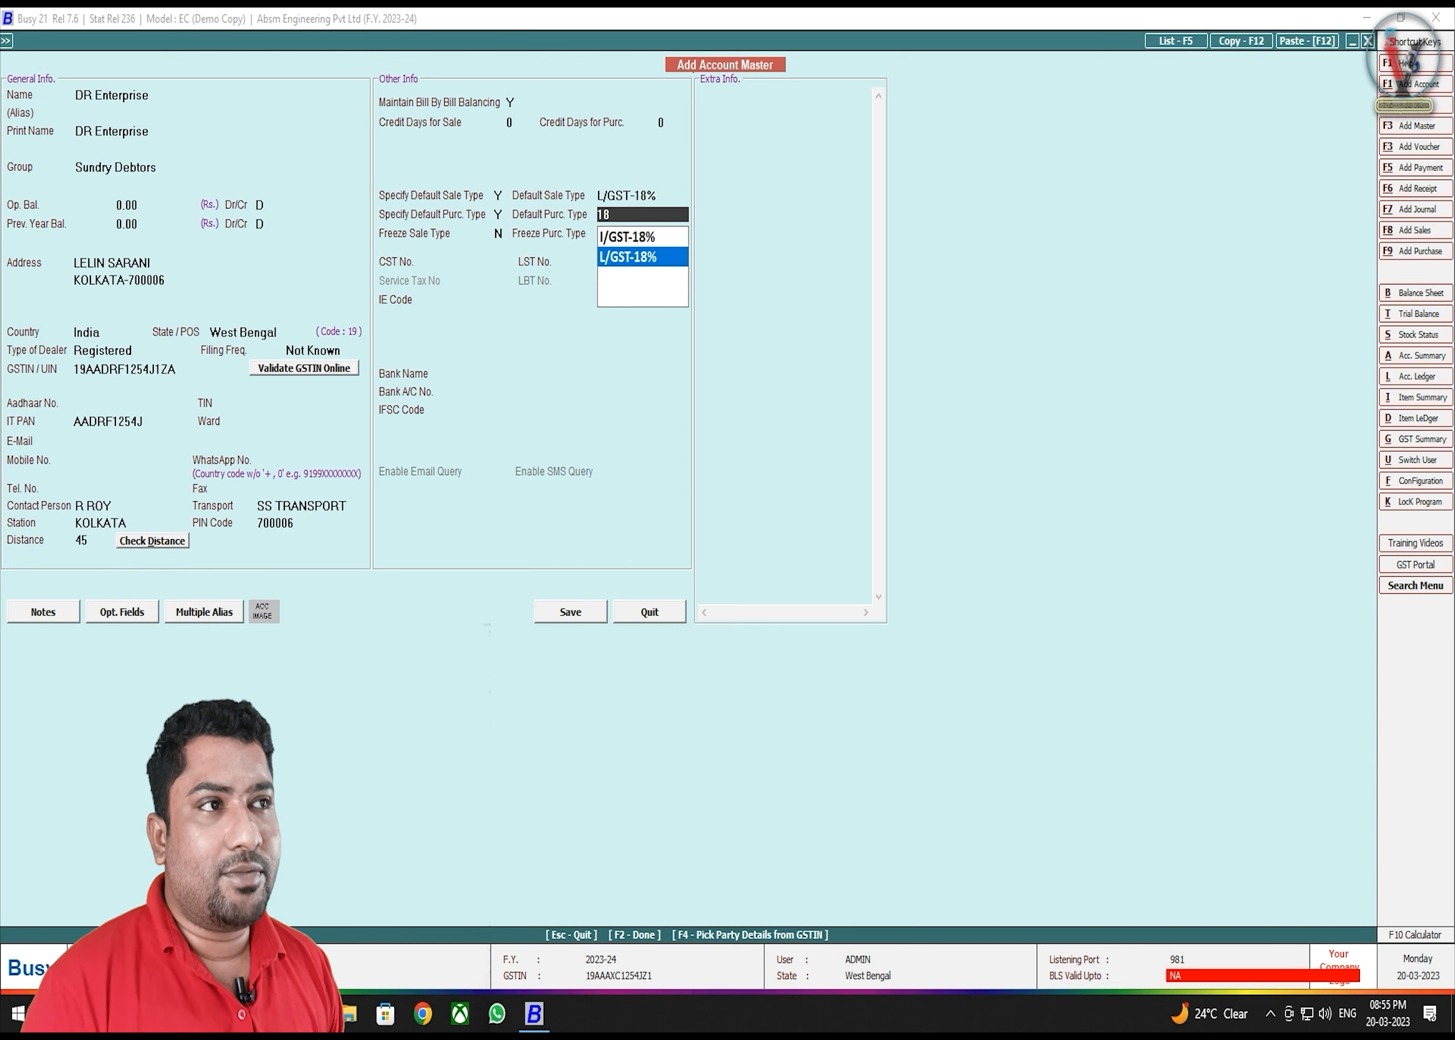
key("Return")
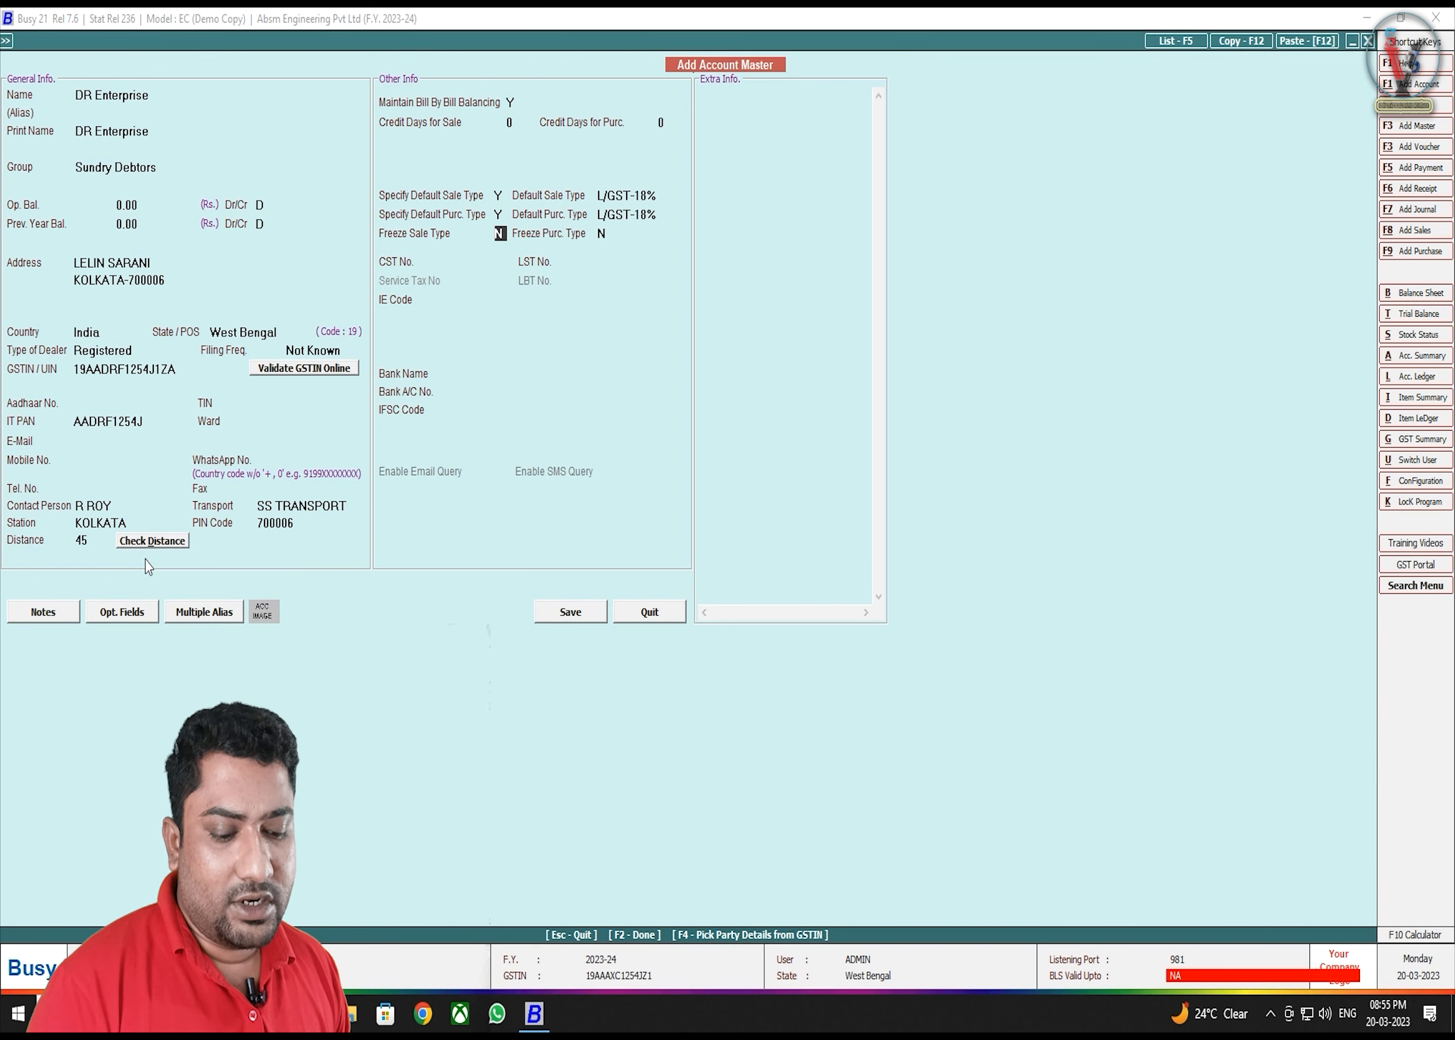
- Set Freeze Sale Type and Specify Default Sale/Purchase Type all back to N
key("y")
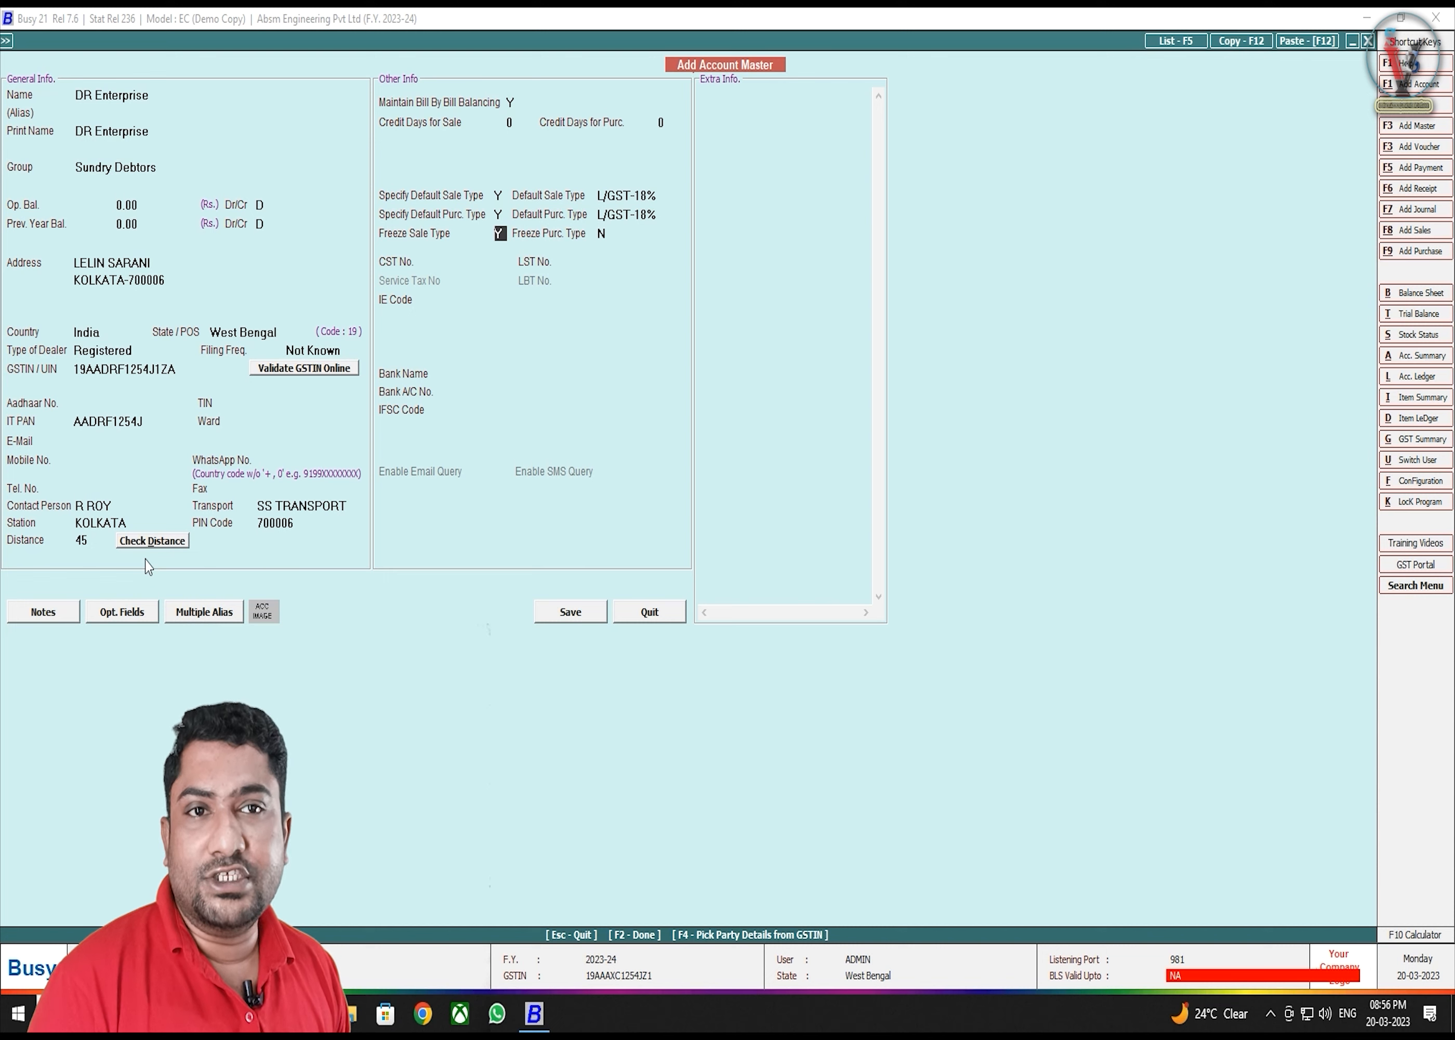
key("Return")
key("Up")
type("N")
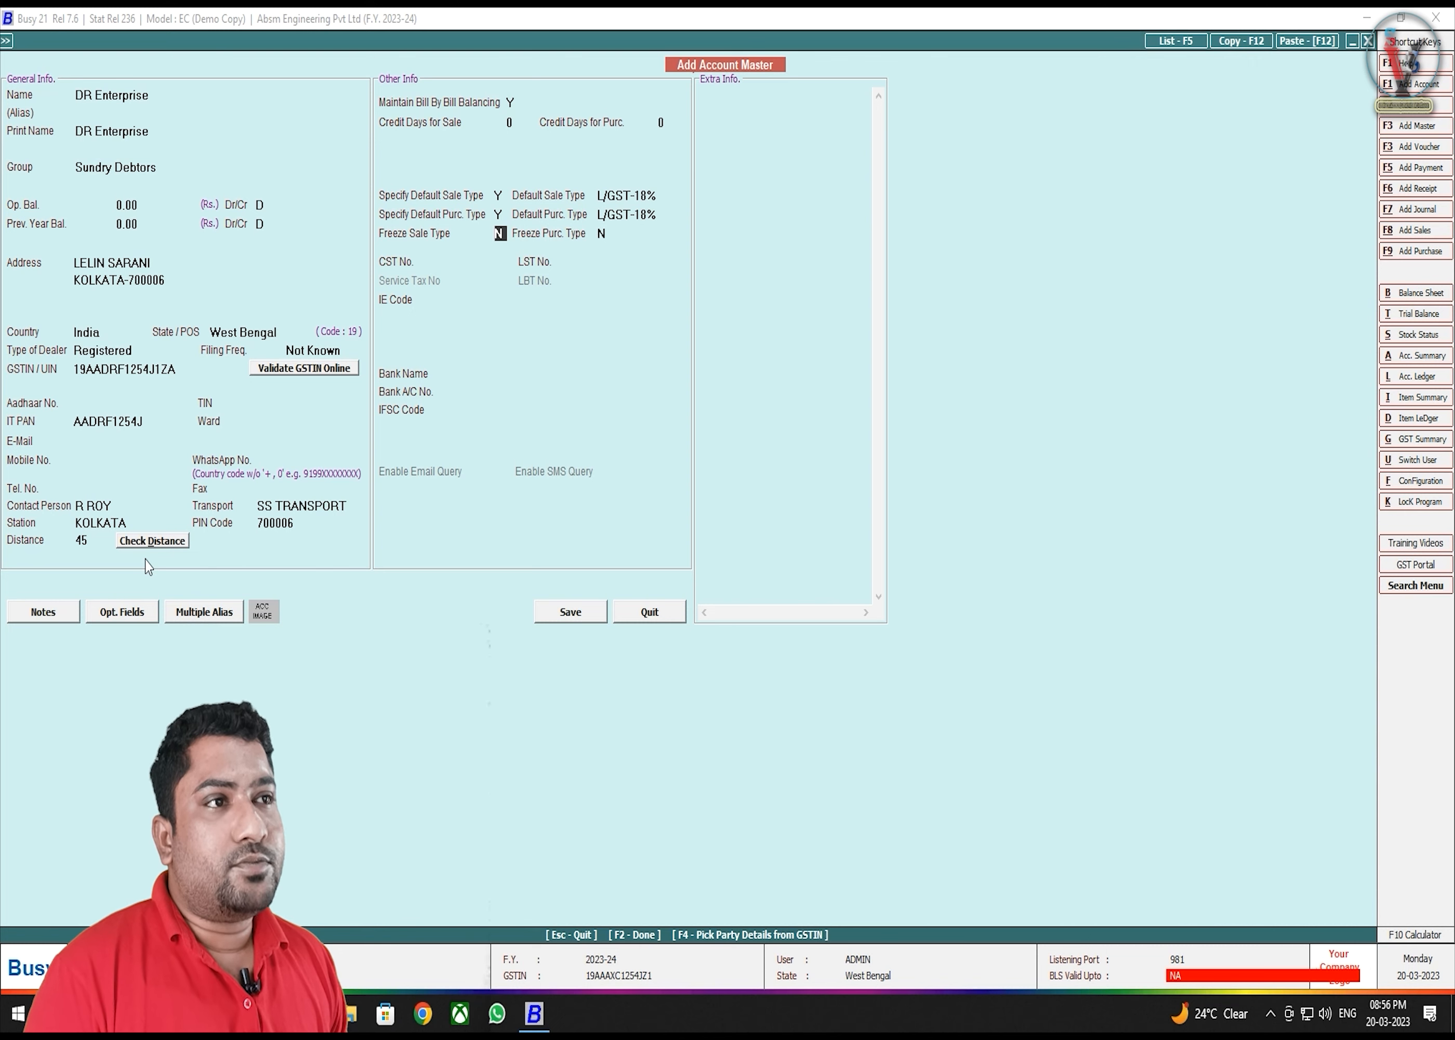
key("Up")
key("Up")
key("Up")
key("Up")
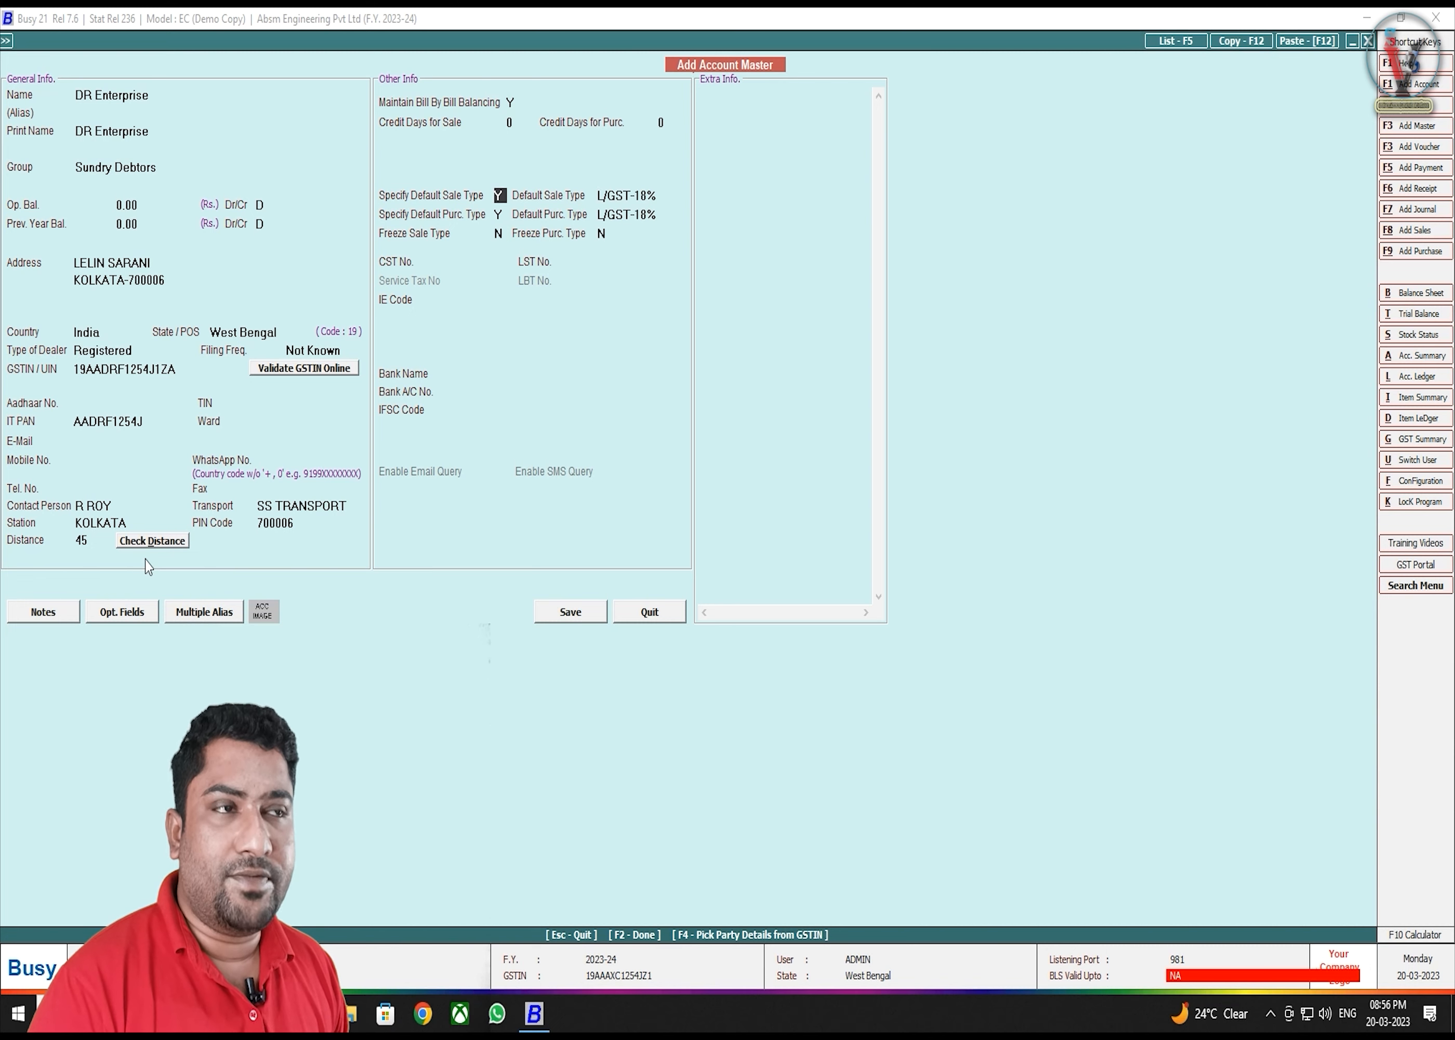
type("n")
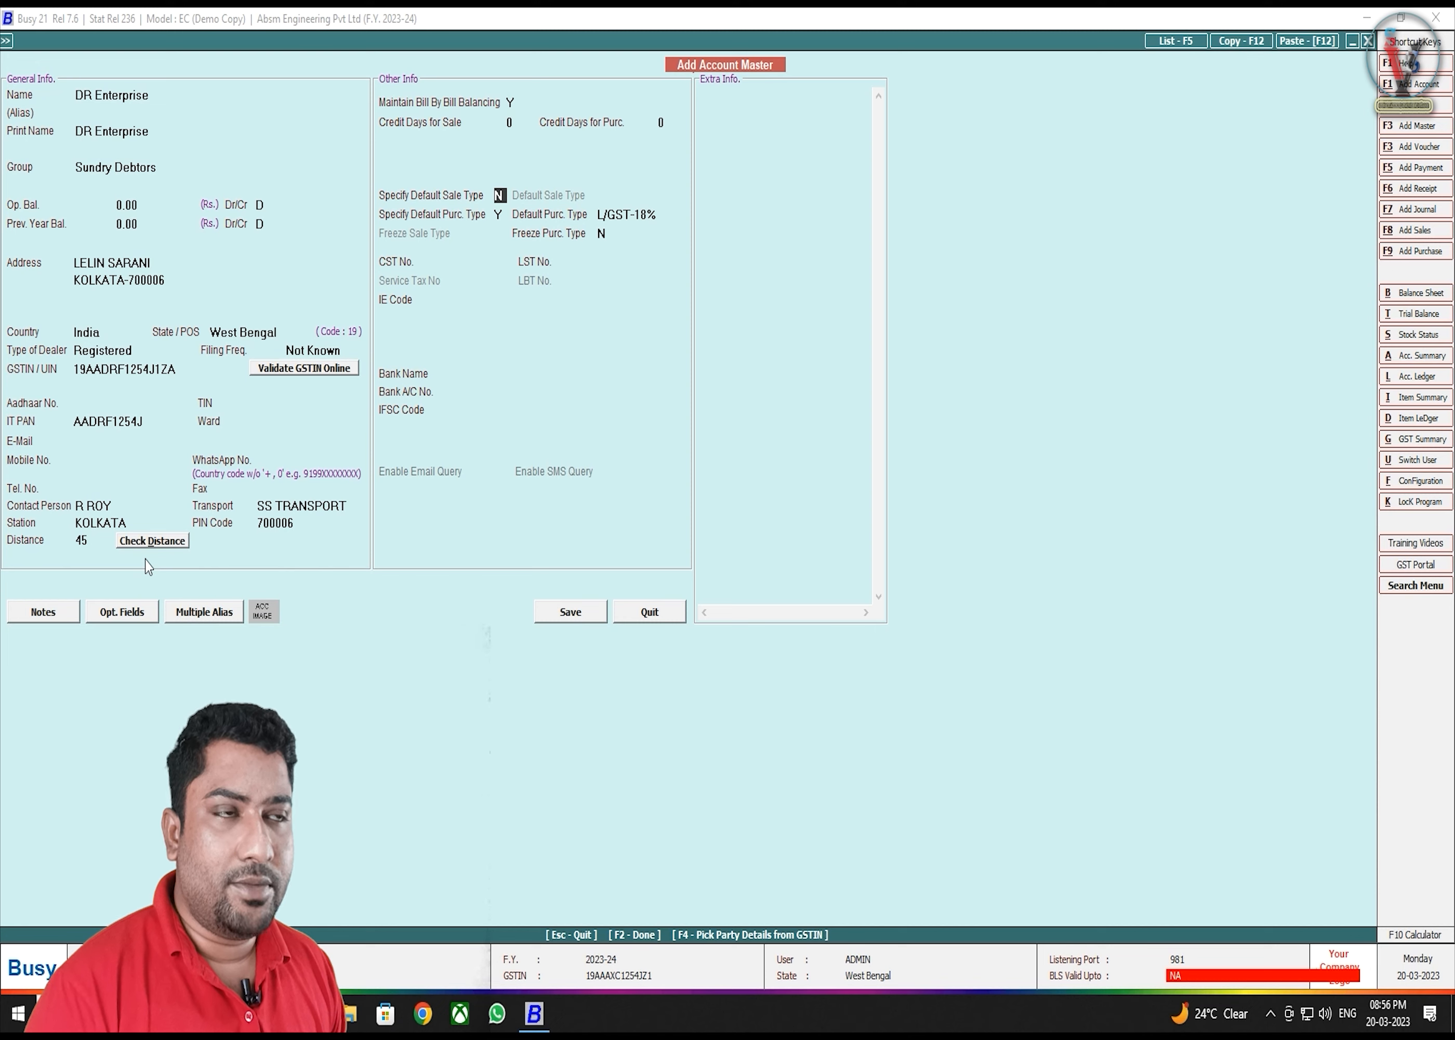
key("Return")
type("n")
key("Return")
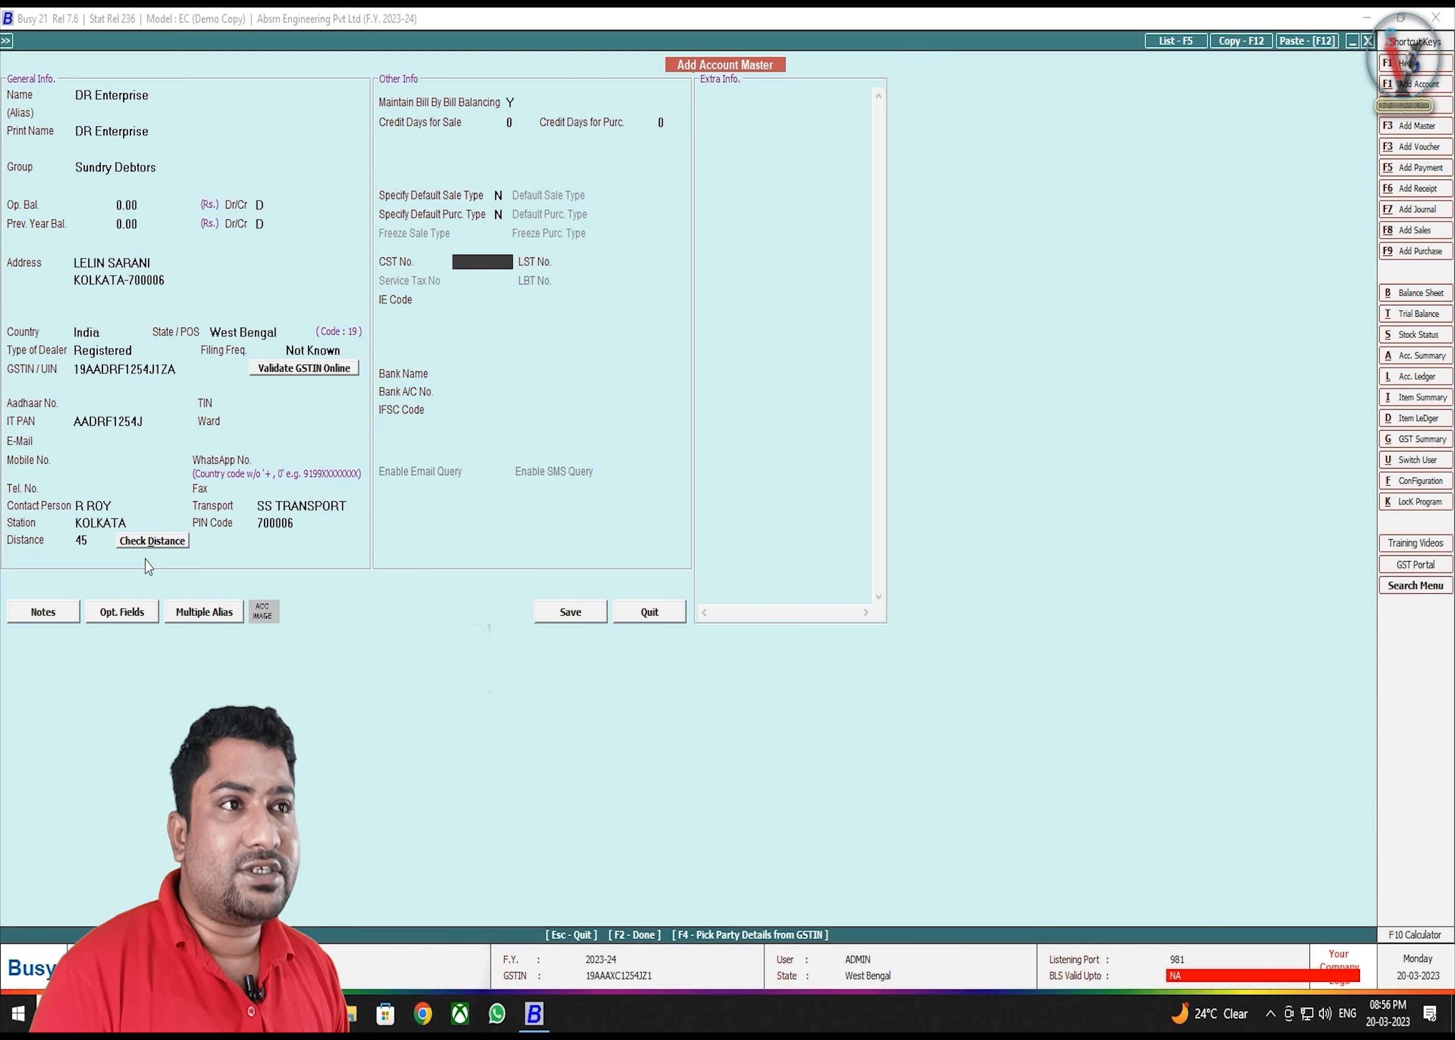
- Leave CST, LST, IE Code, bank name and account number blank, reaching IFSC code
key("Return")
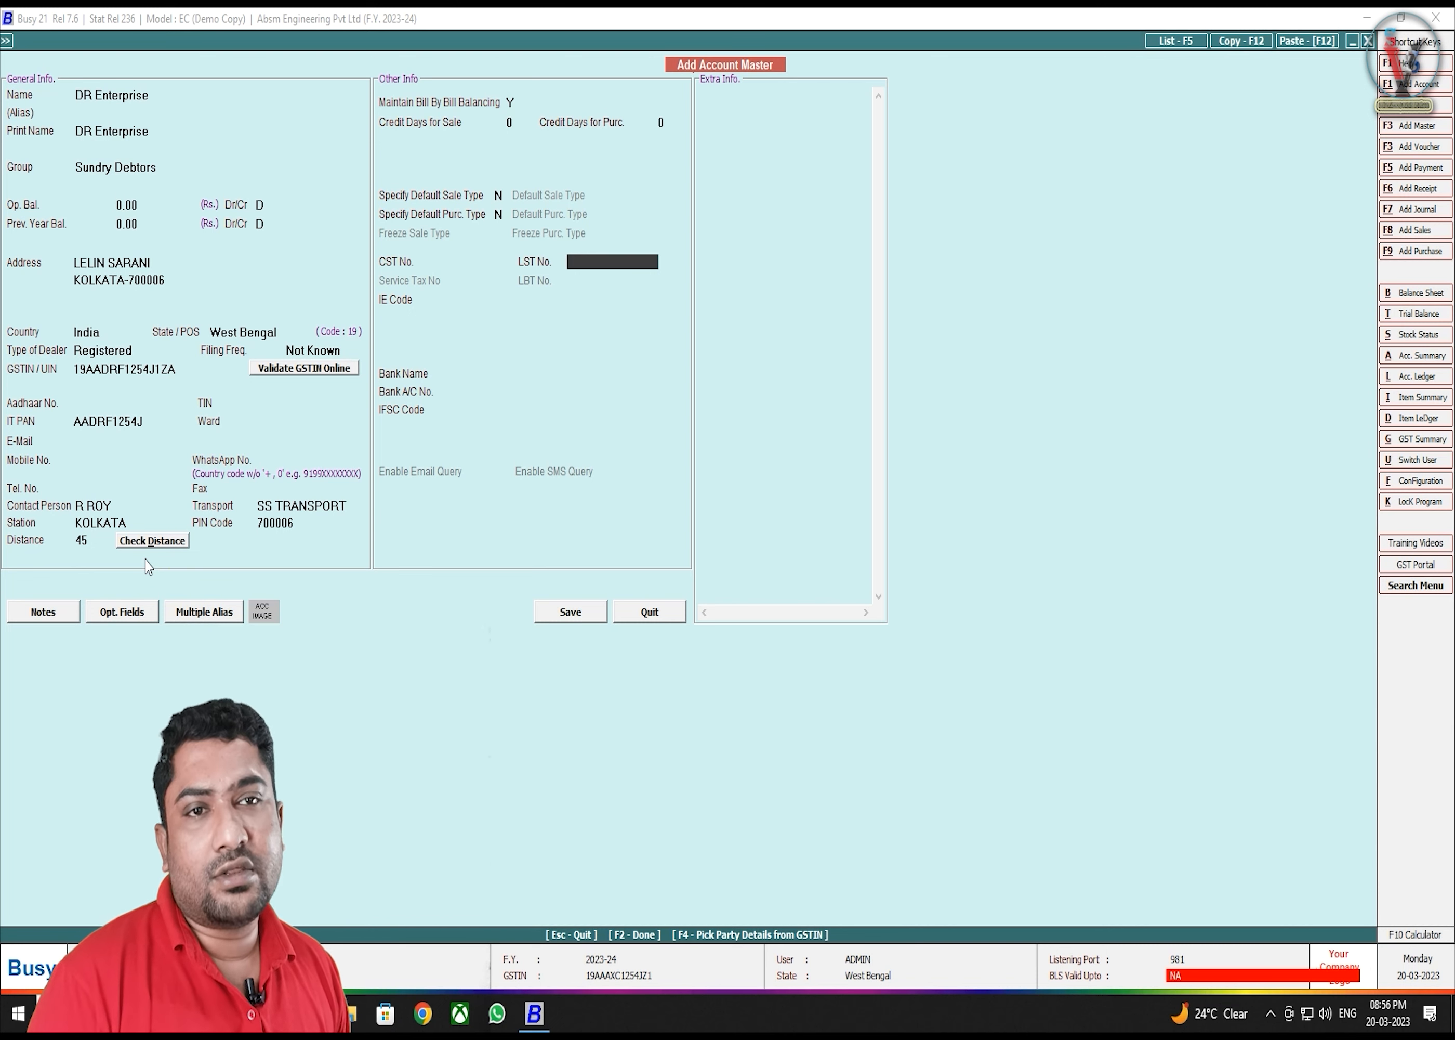
key("Return")
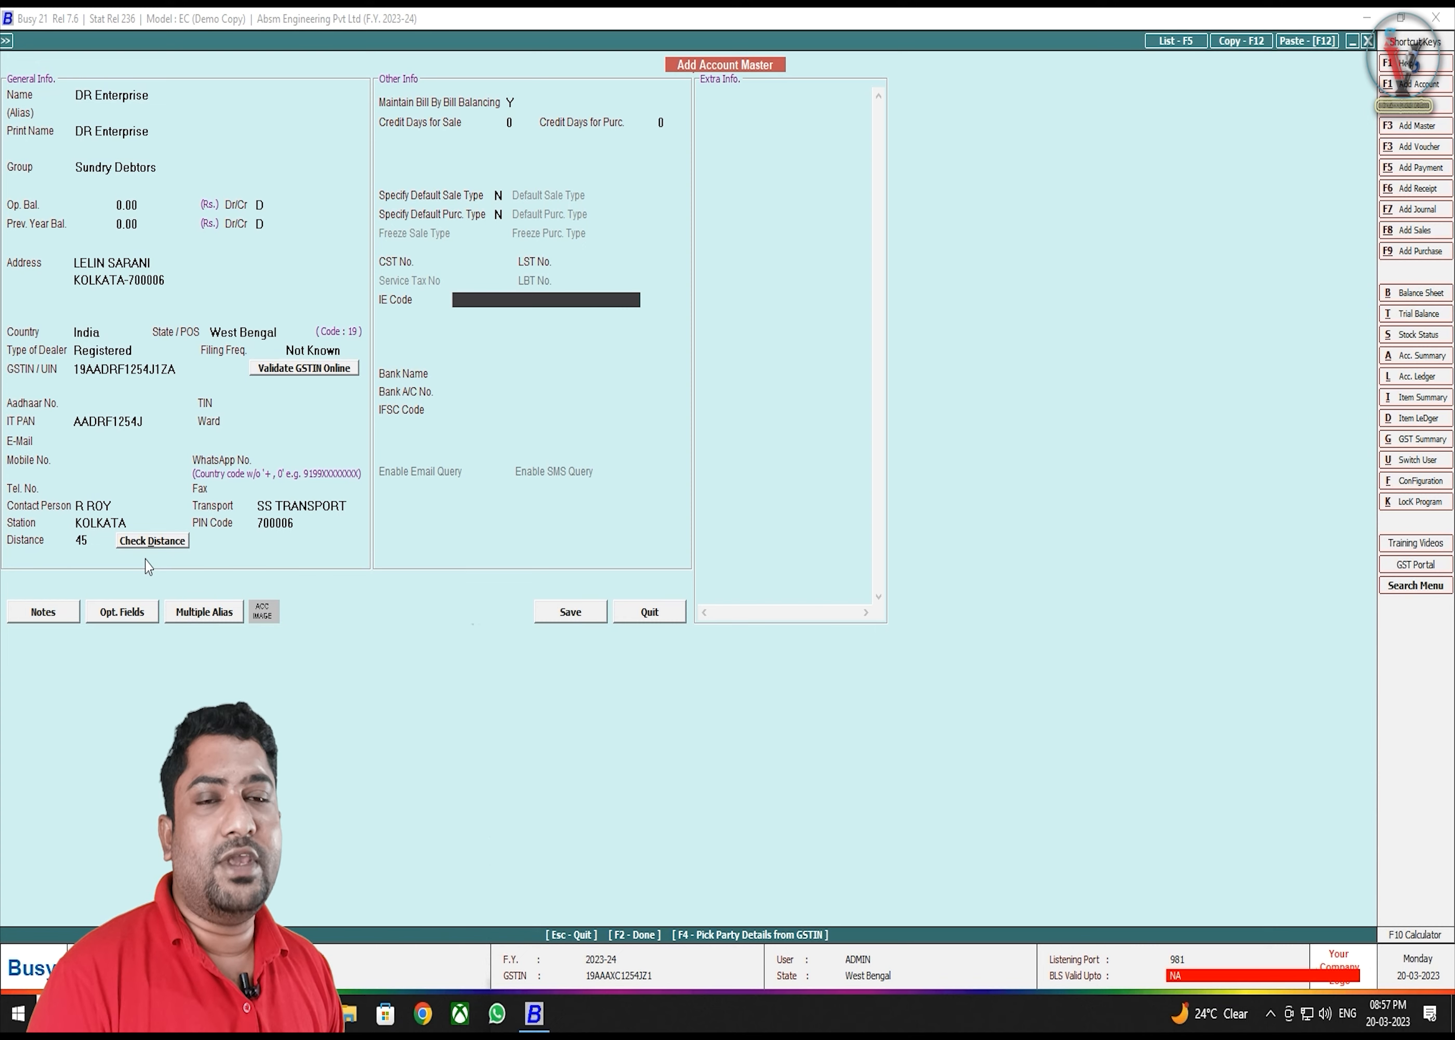
key("Return")
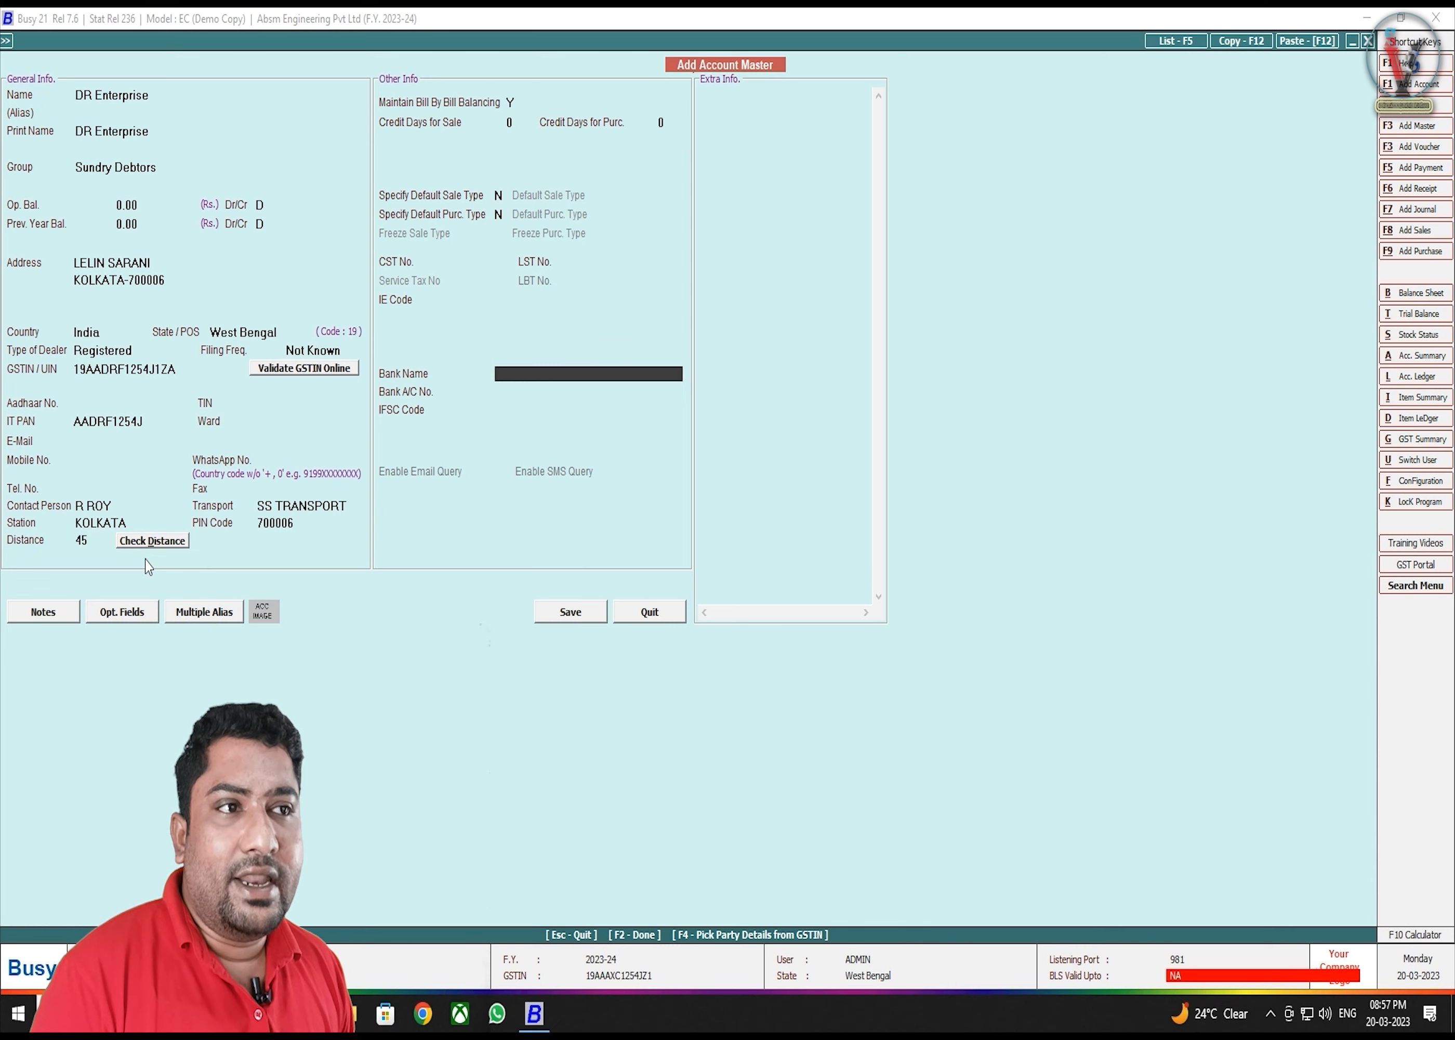
key("Return")
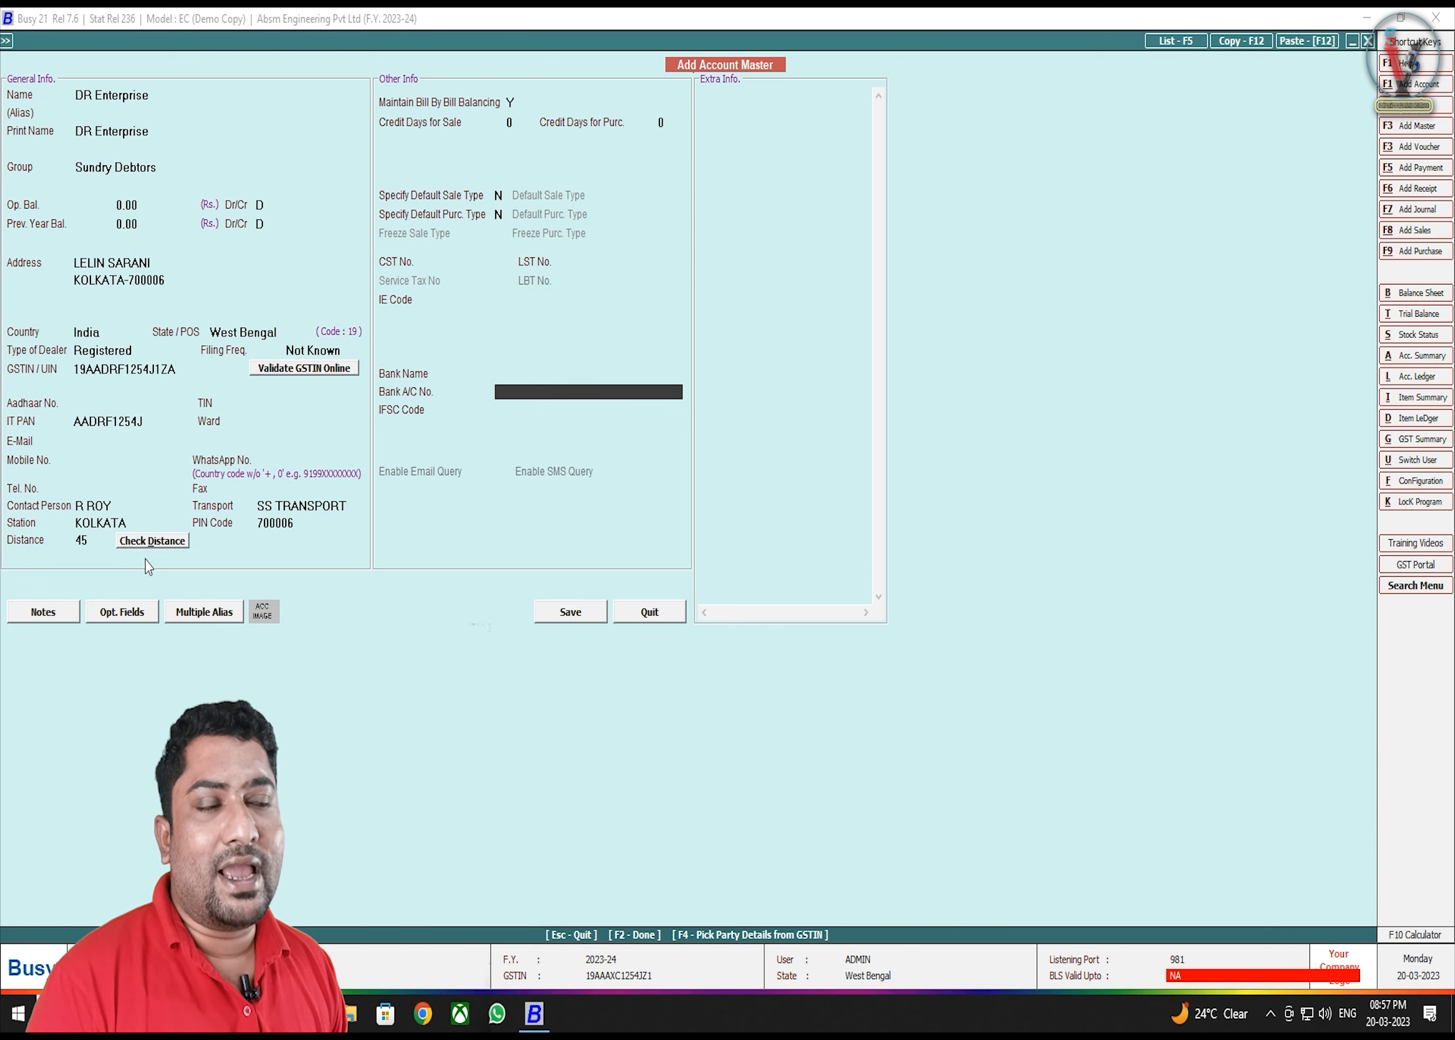
key("Return")
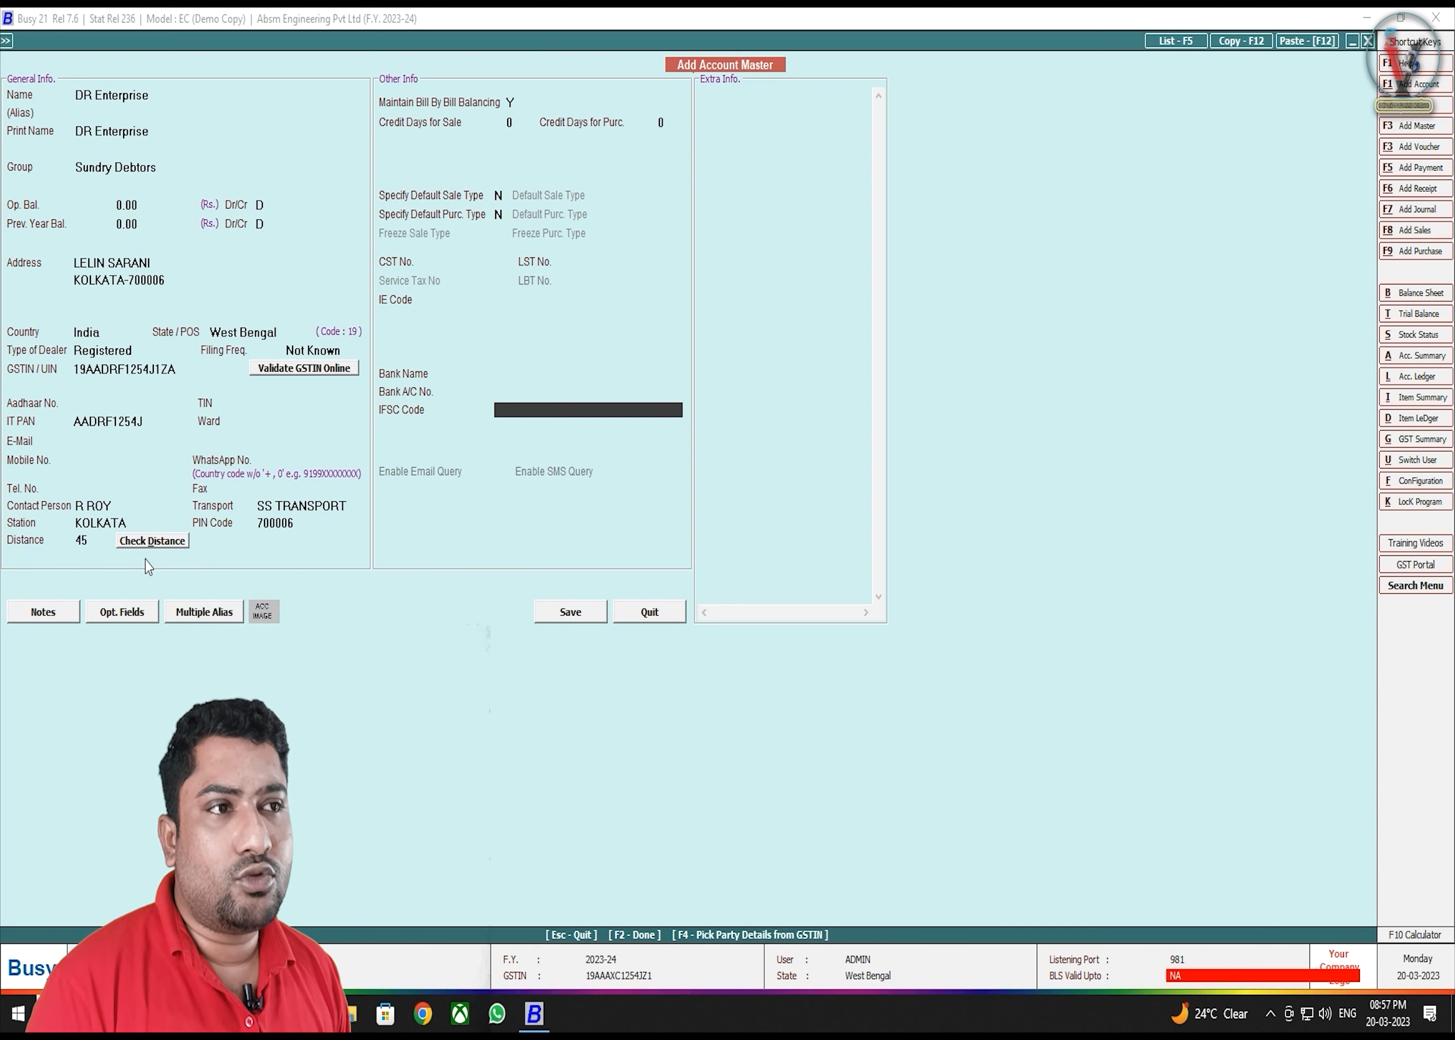
key("Up")
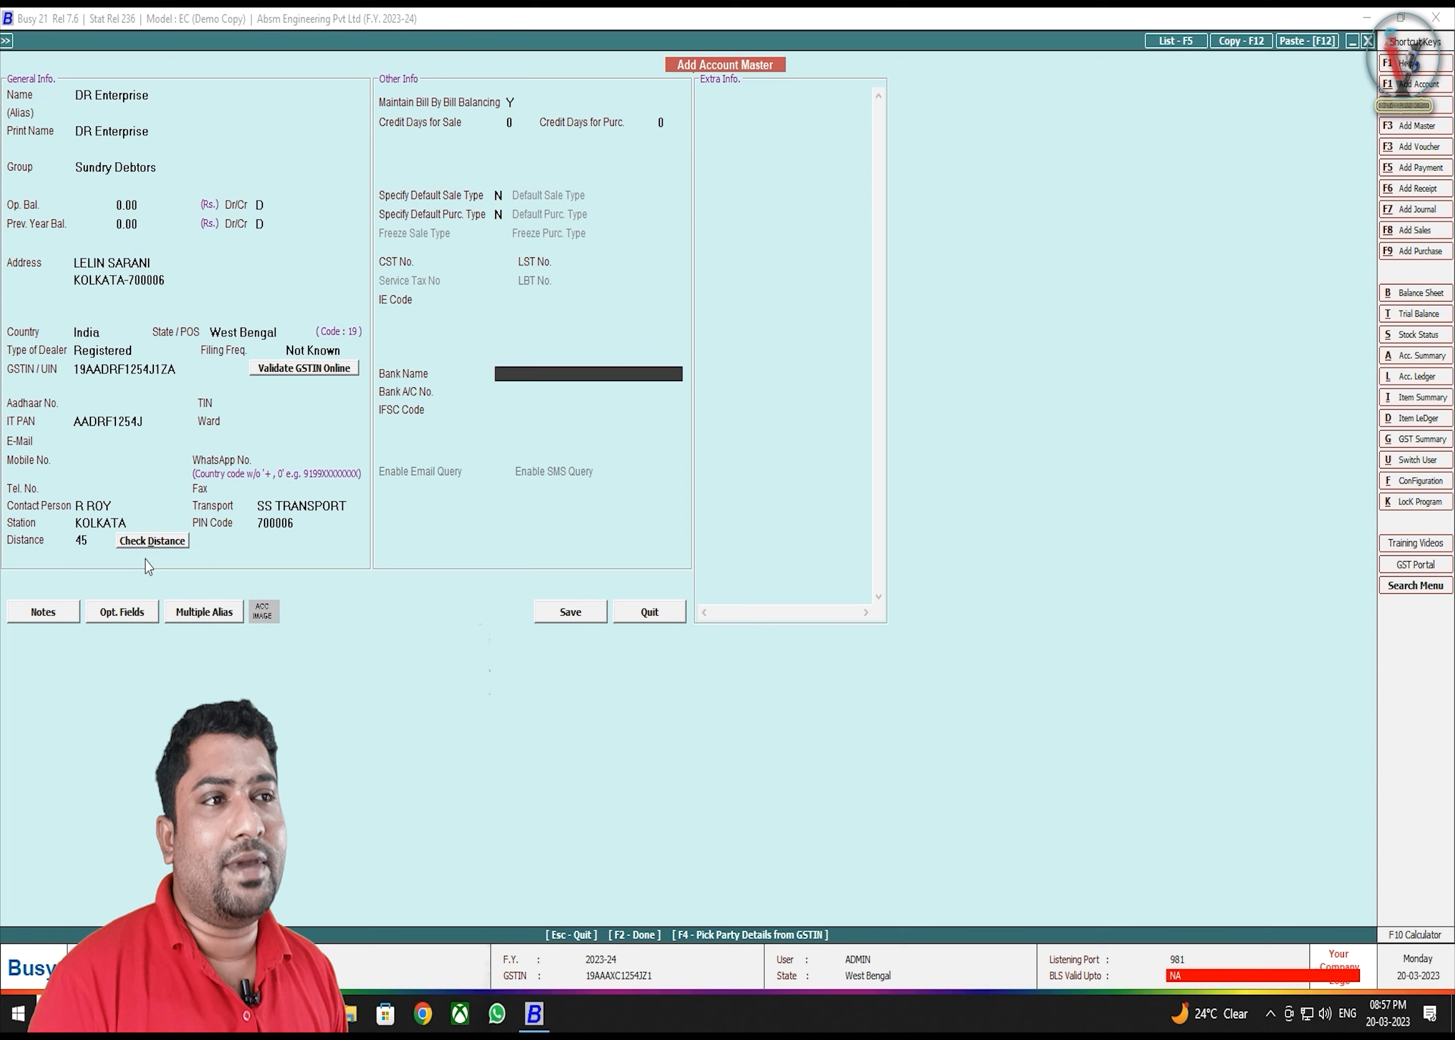
key("Return")
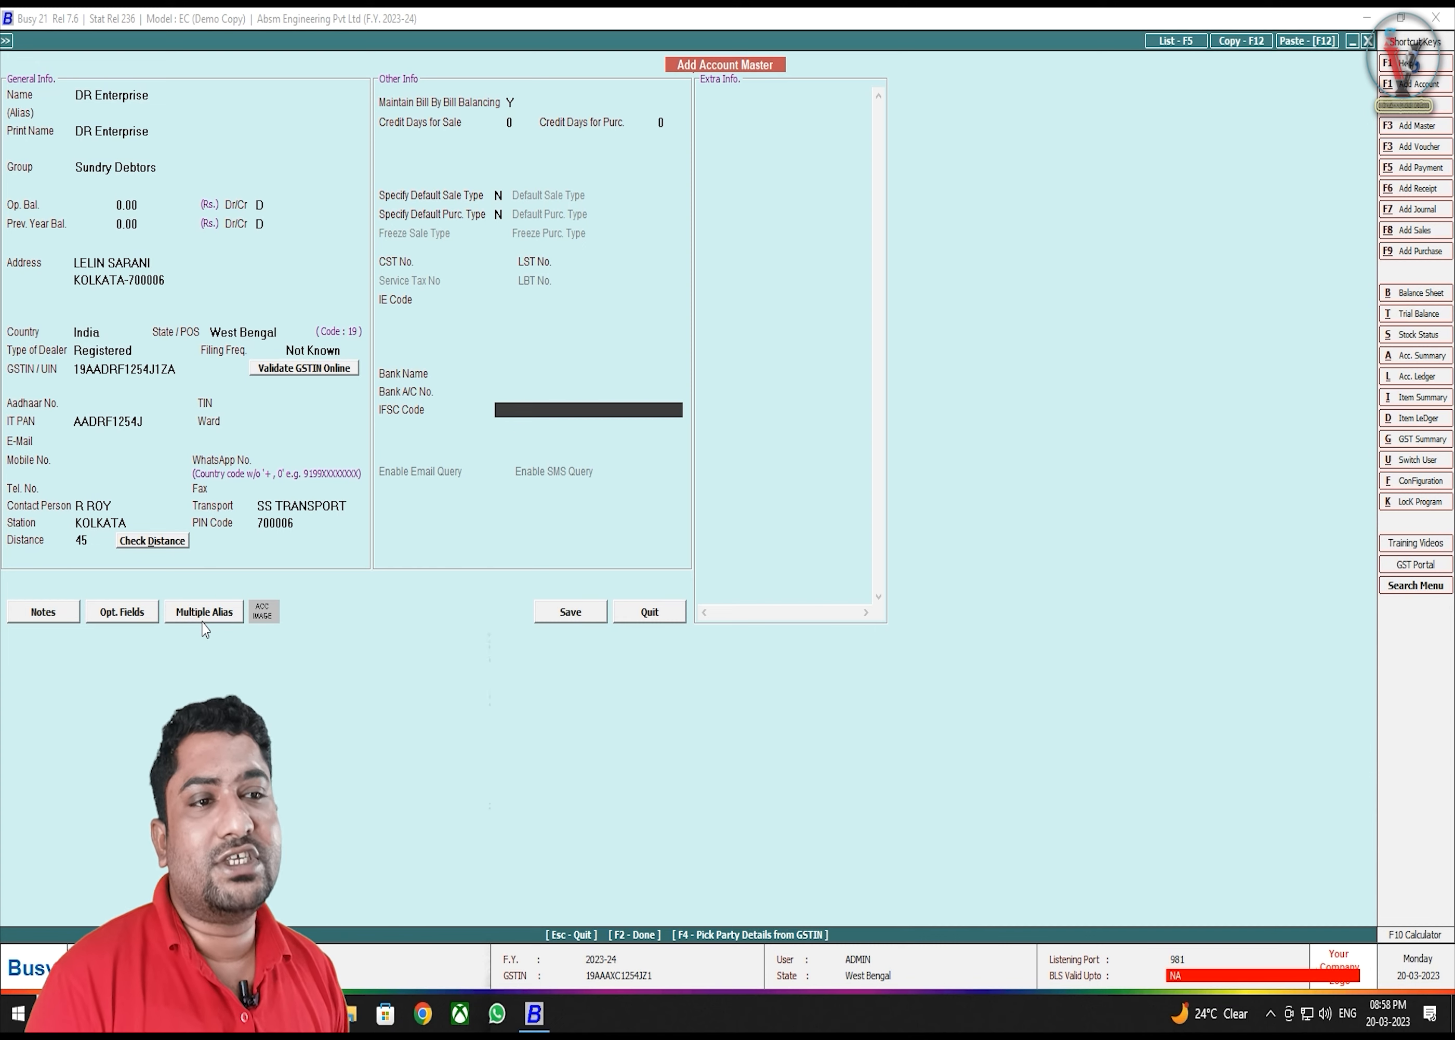
- Review the alias and print name DR Enterprise, then save the account
left_click(84, 112)
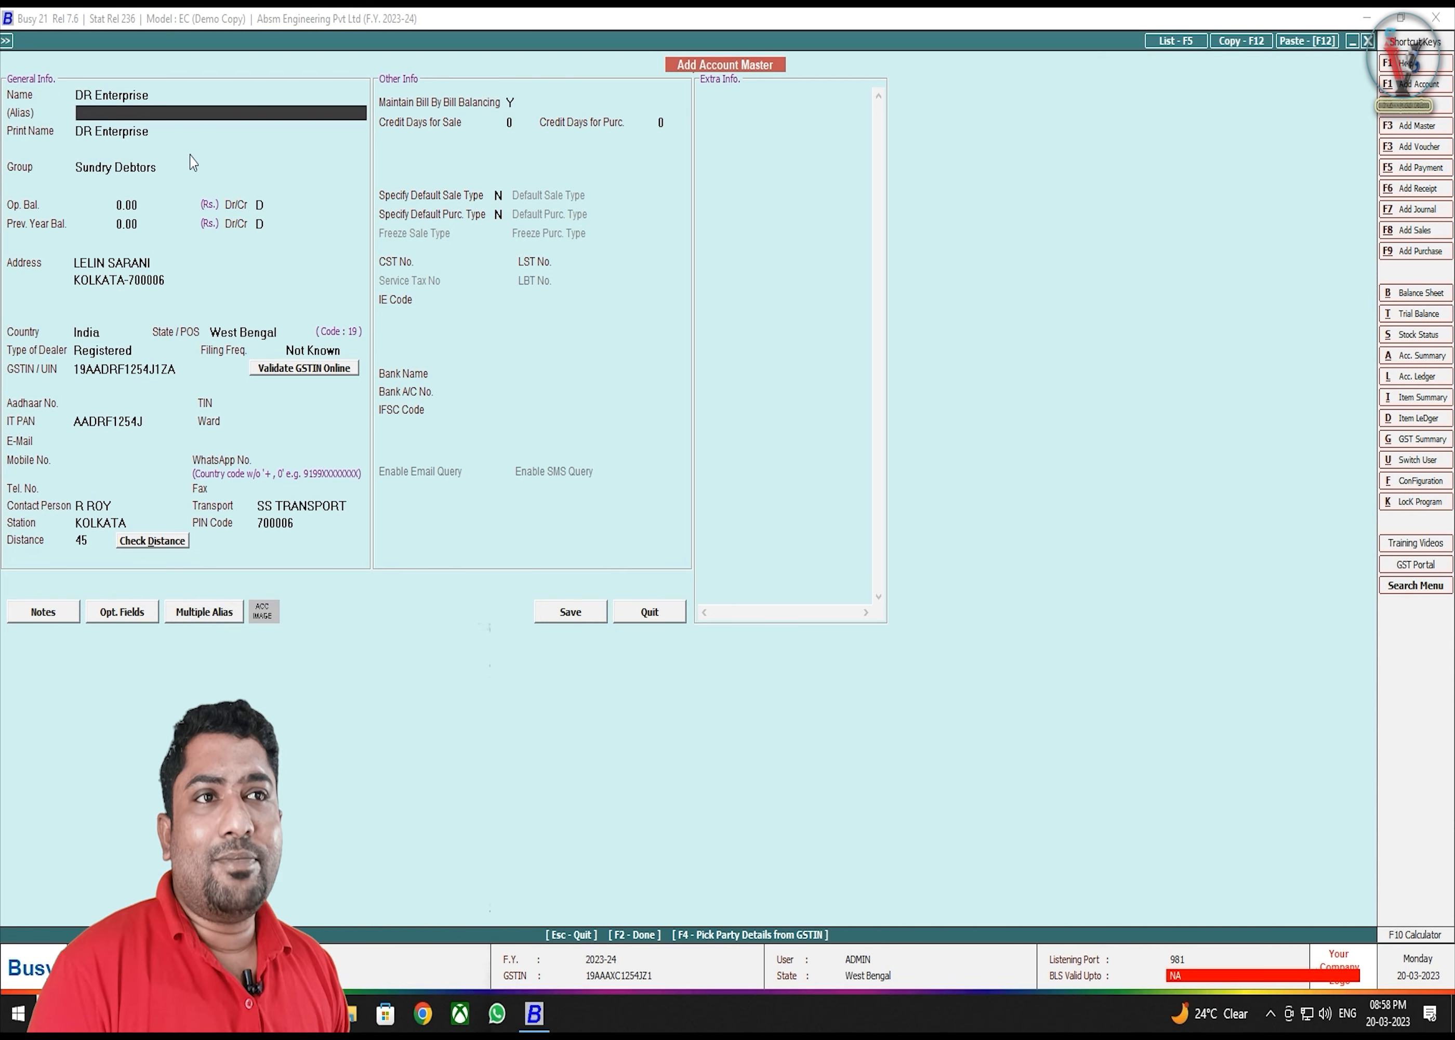
left_click(153, 131)
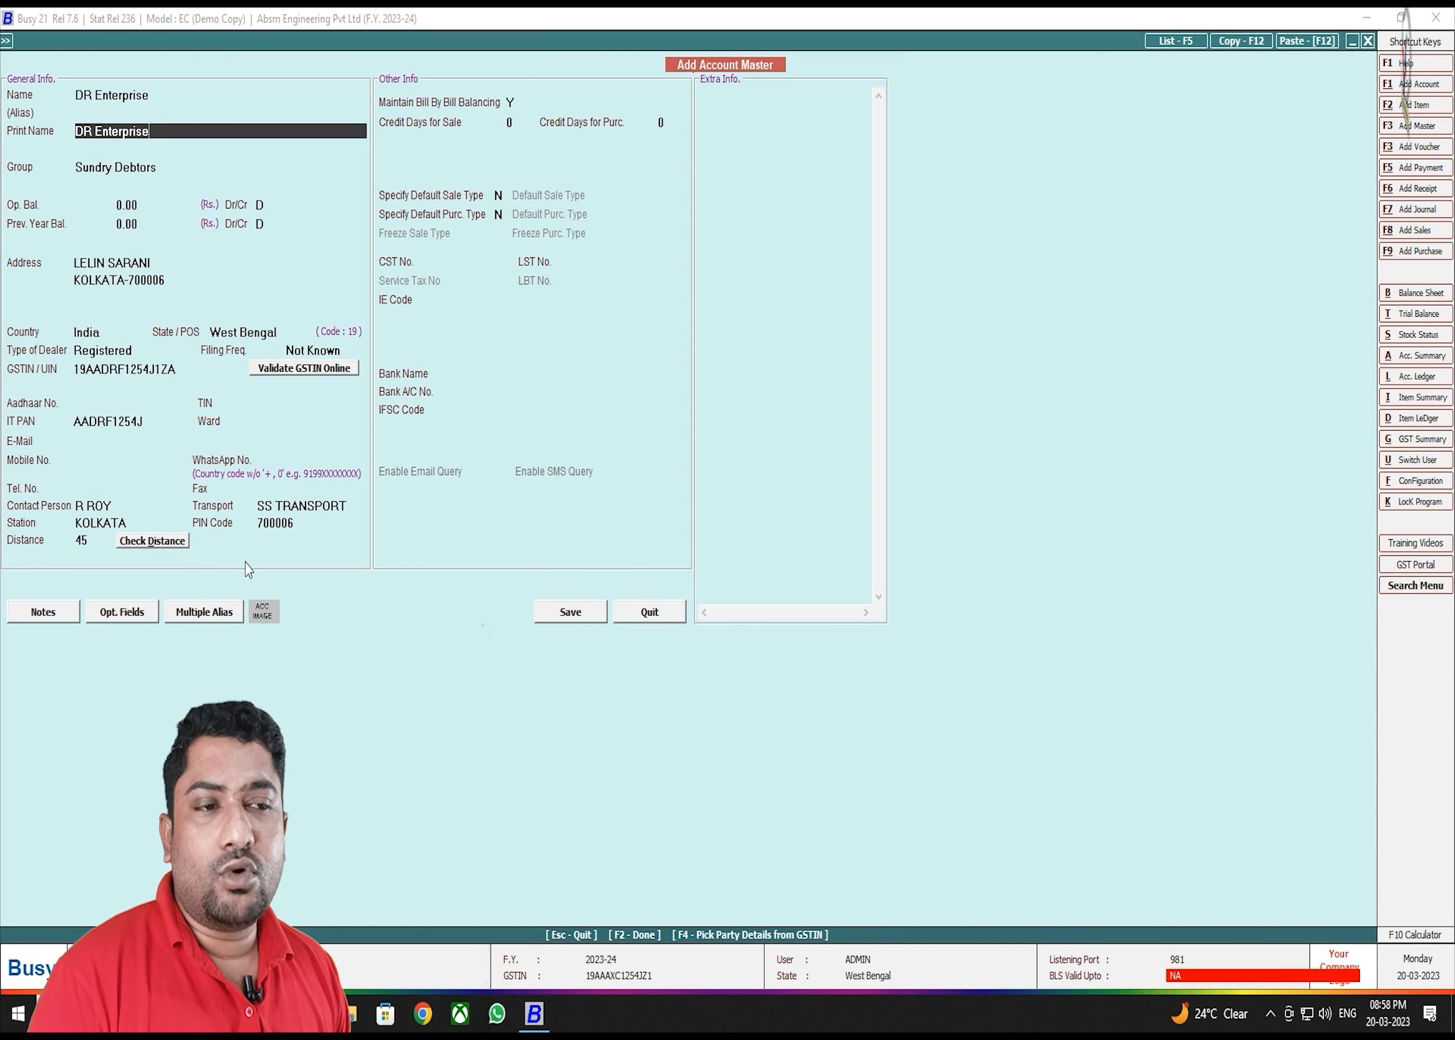
left_click(585, 620)
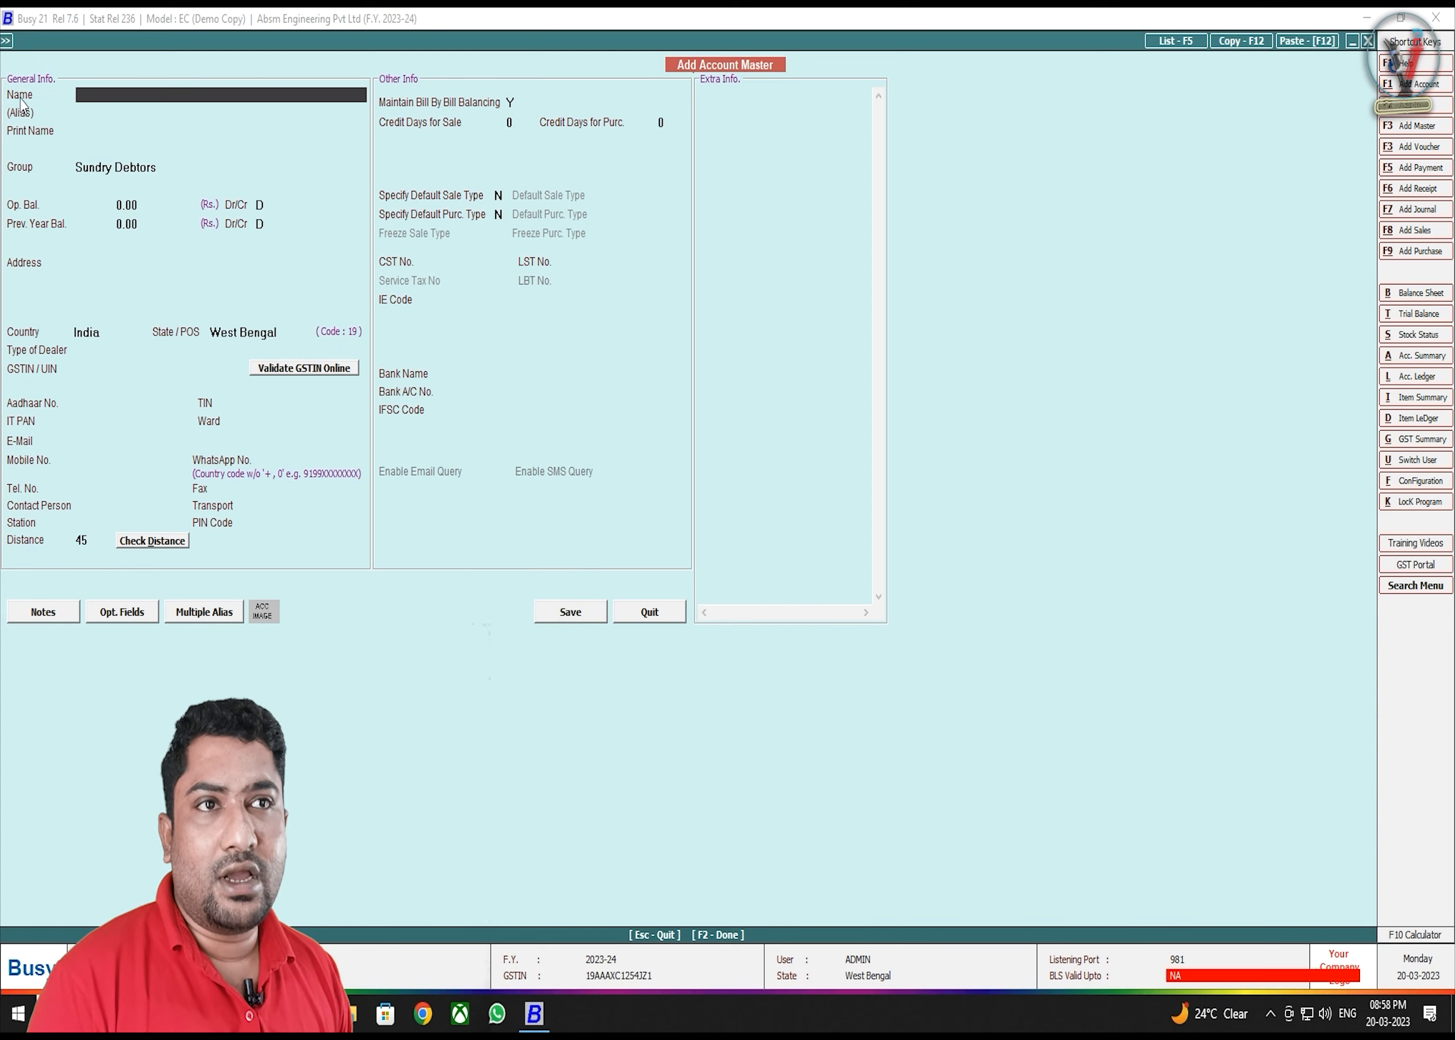
- Give the new account the placeholder name A and the group Sundry Creditors
key("F2")
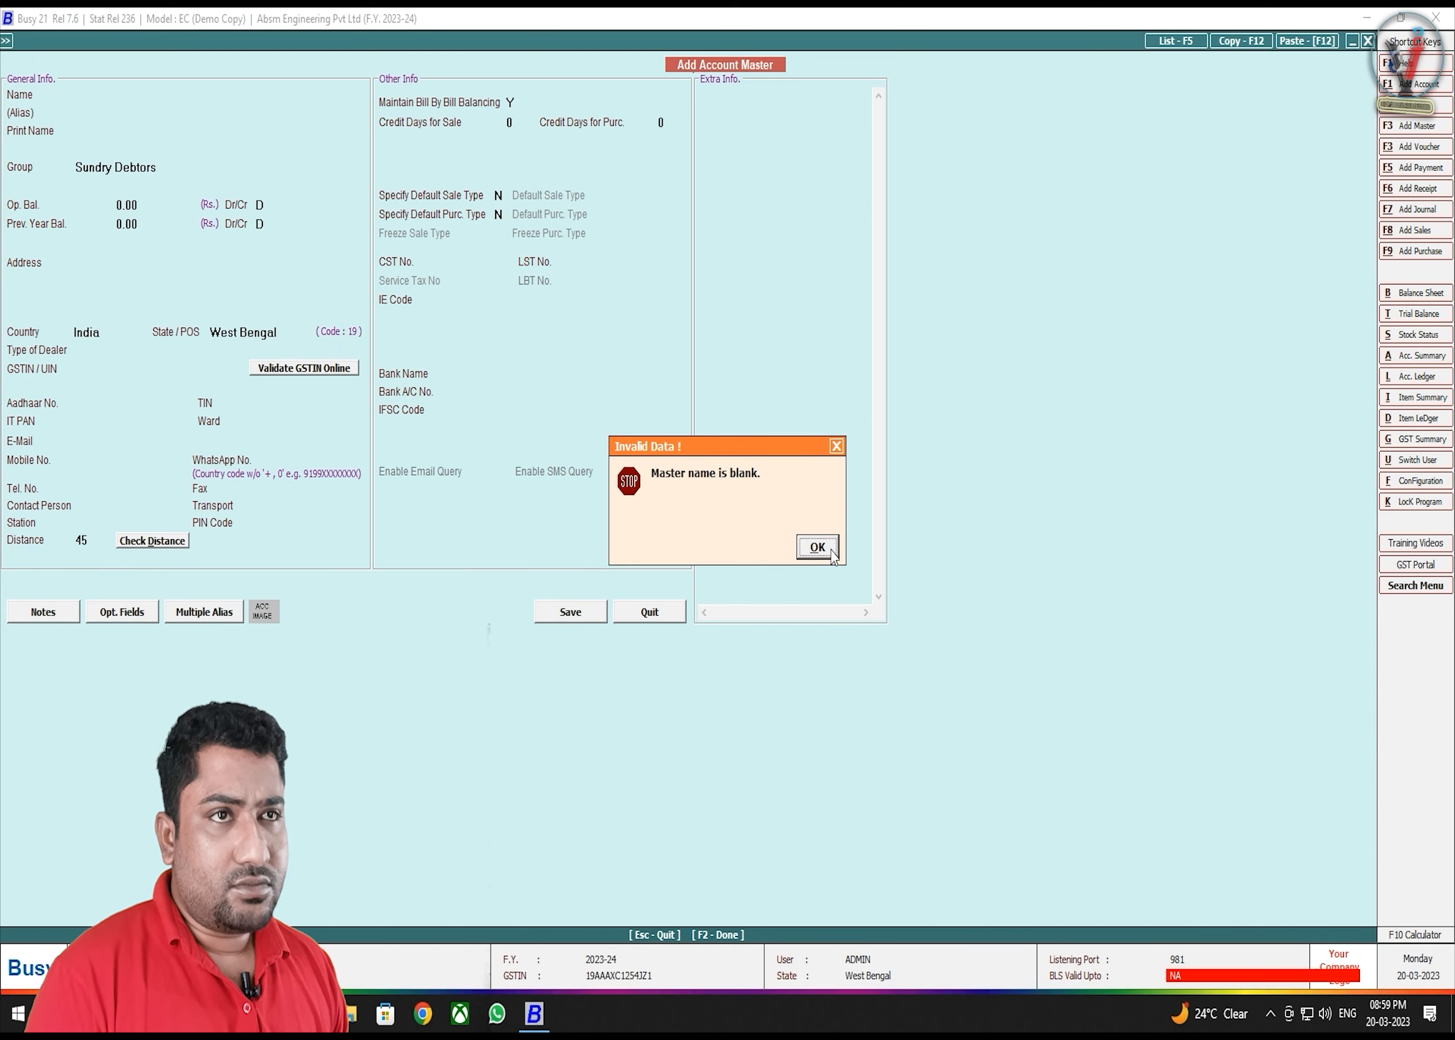
left_click(829, 549)
type("A")
key("Return")
key("Return")
key("Return")
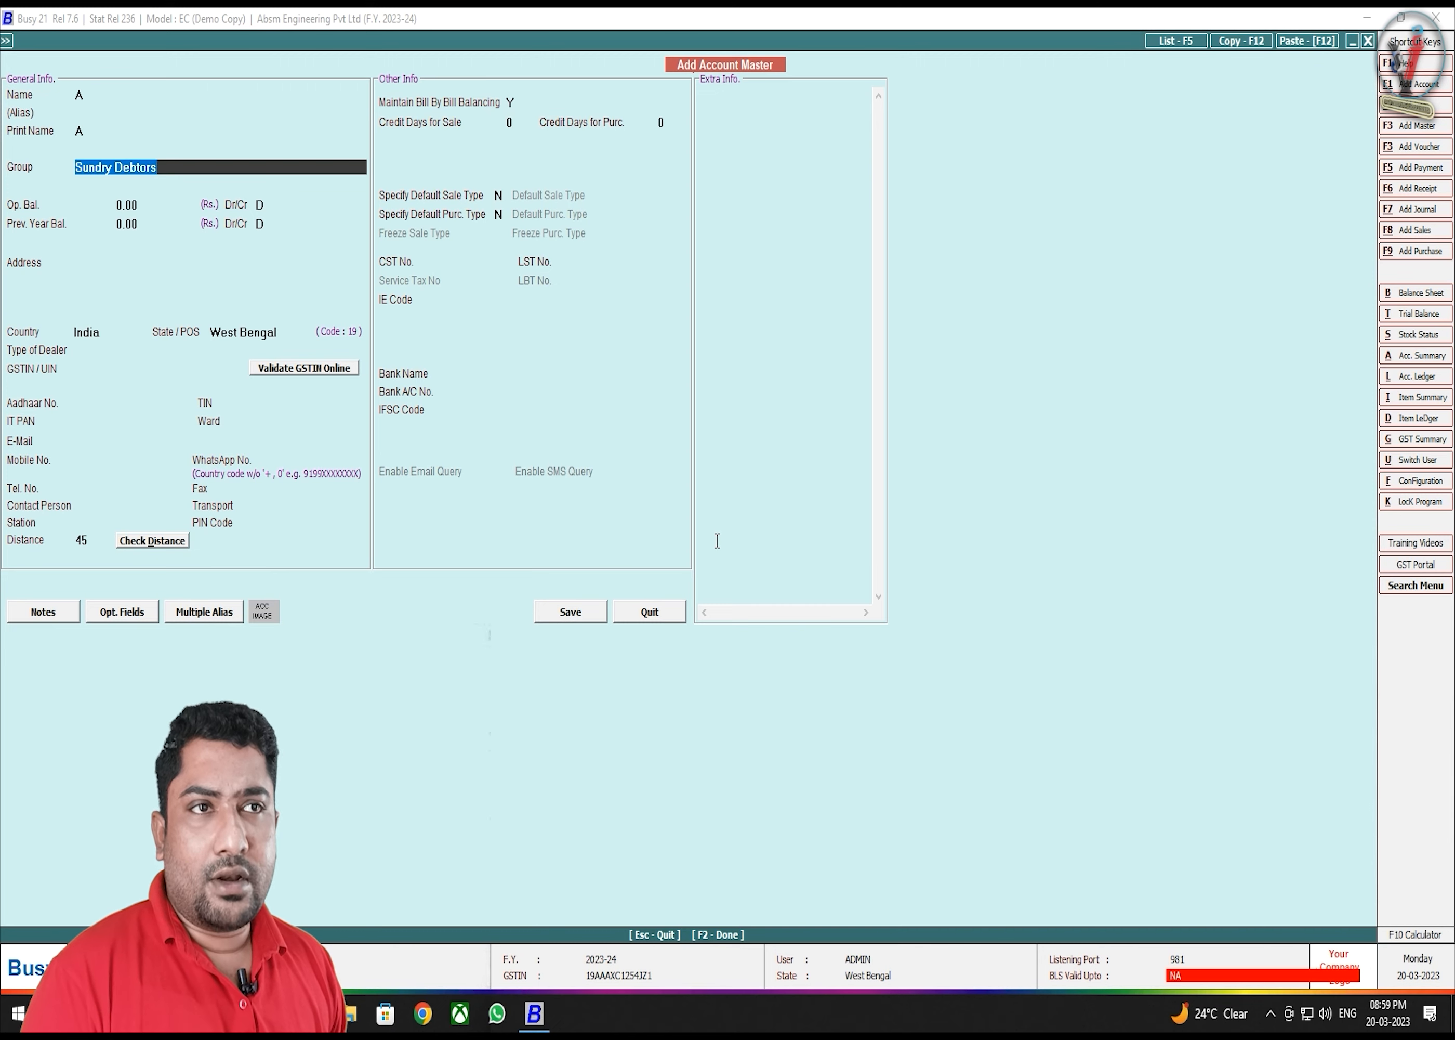
type("SU")
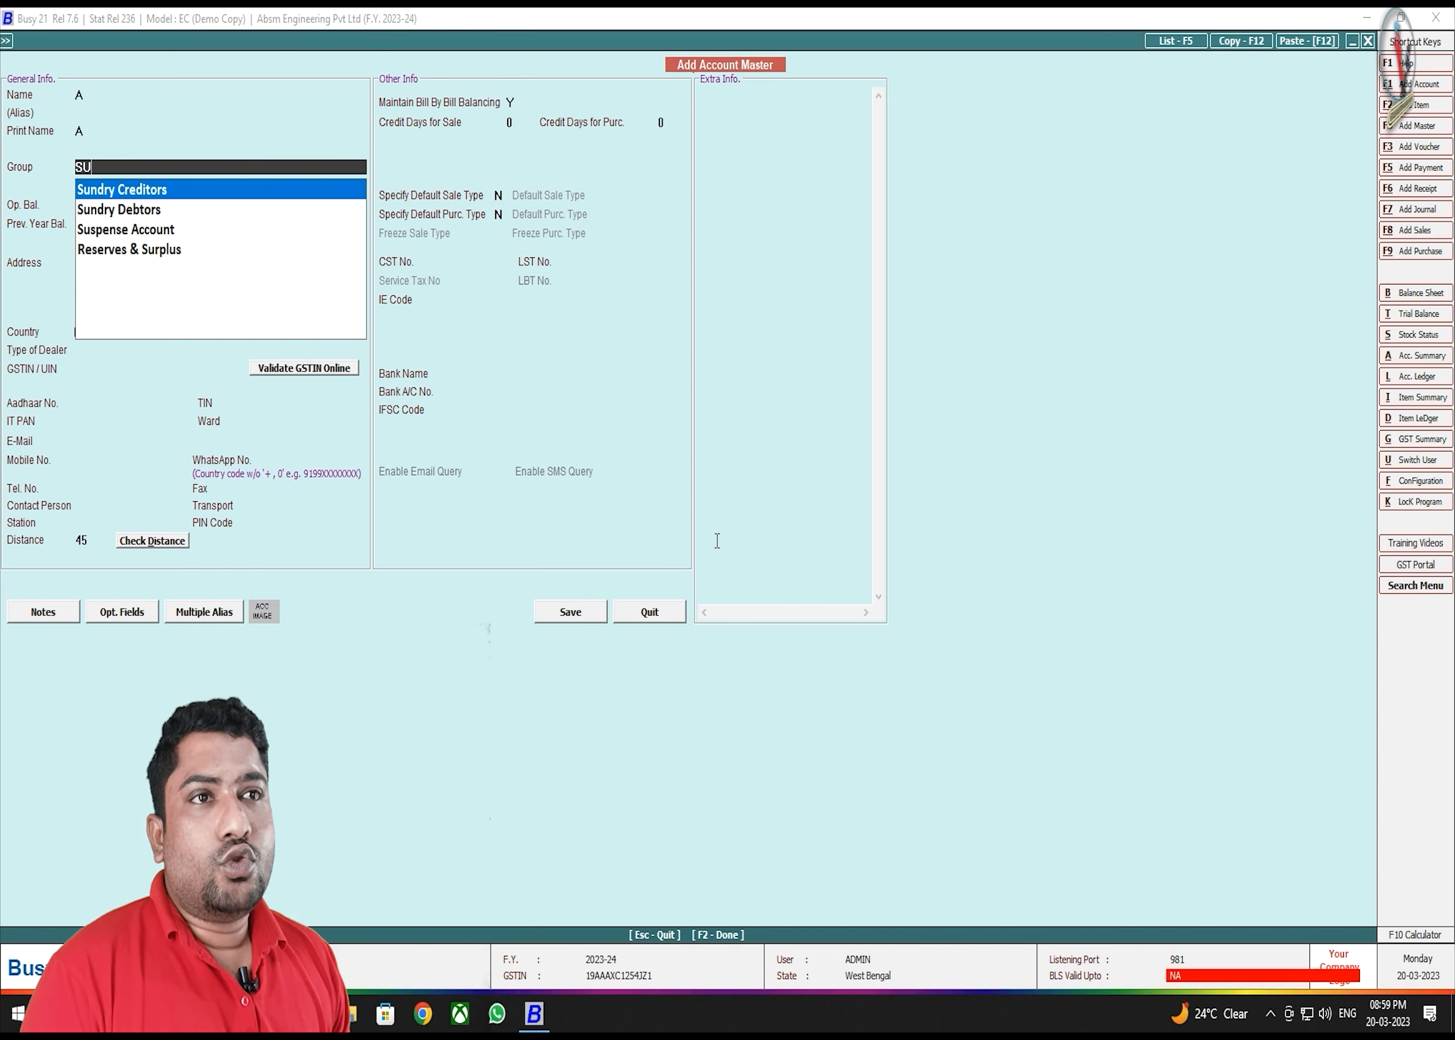
key("Escape")
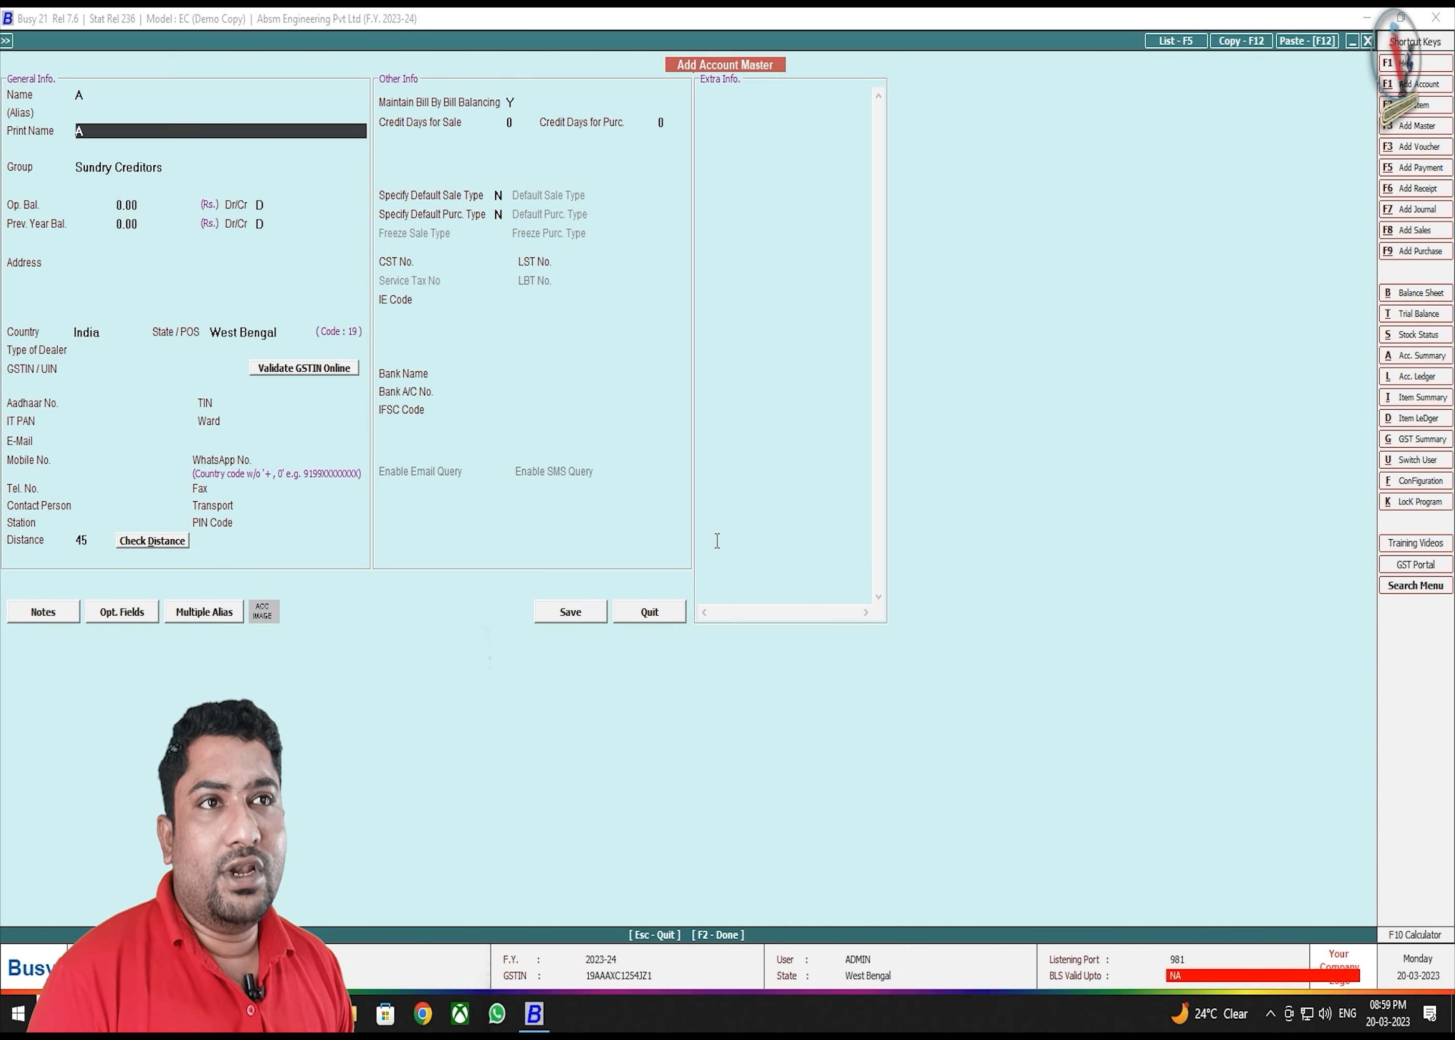
- Back out of the account fields, but decline quitting the form
key("Escape")
key("Escape")
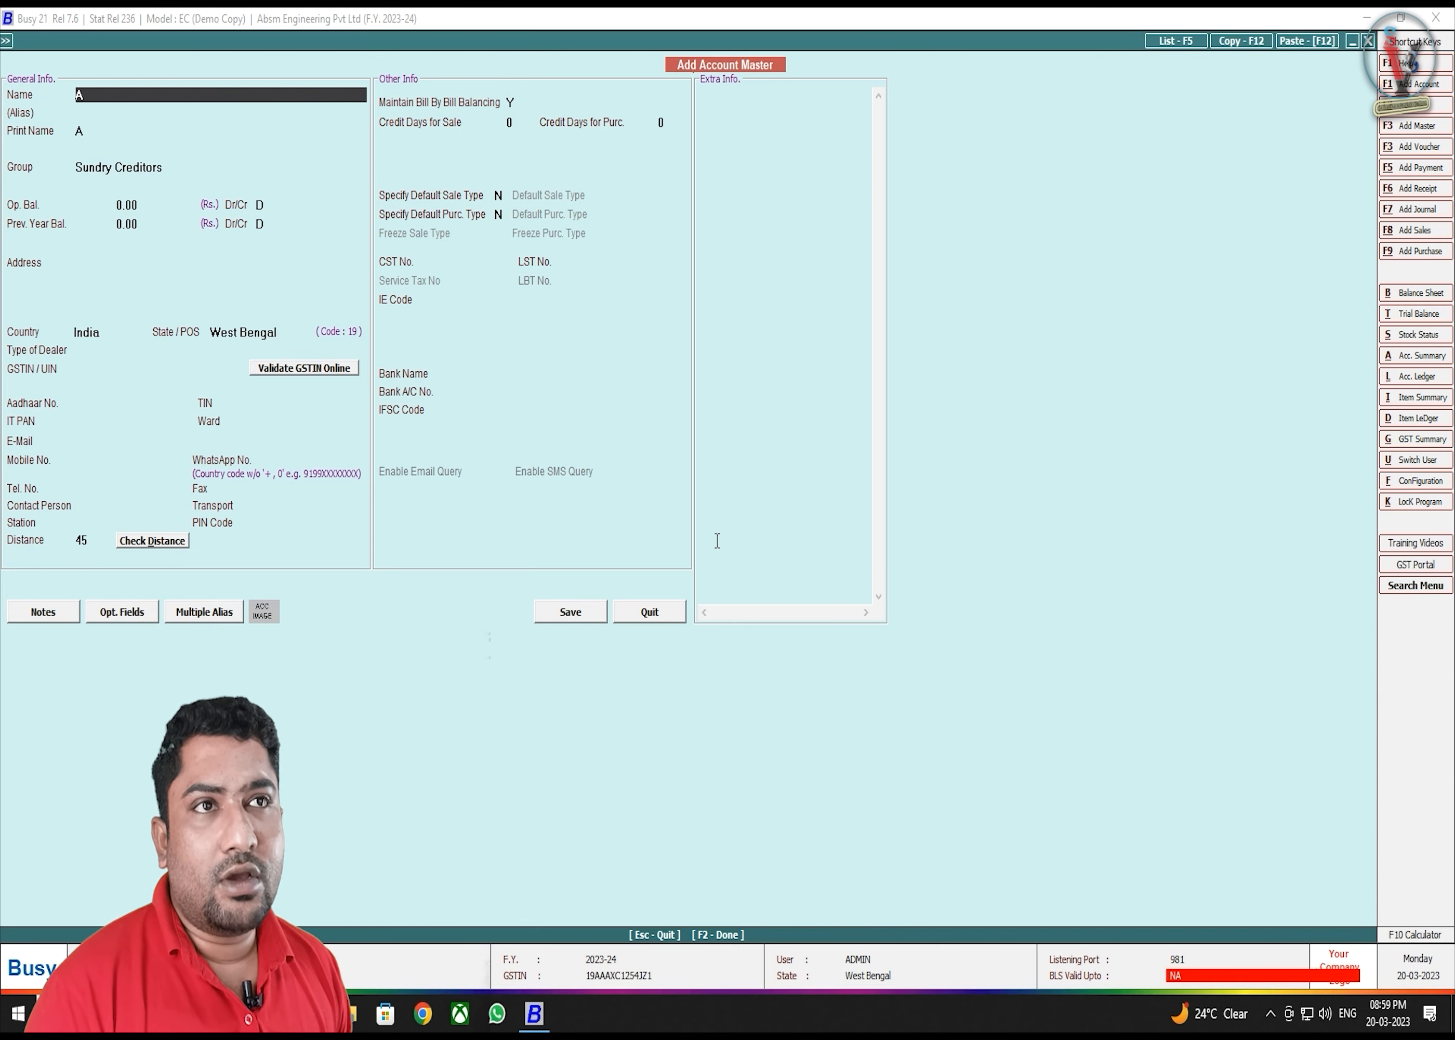
key("Escape")
key("Right")
- Rename the account to FACTORY RENT and set its group to Expenses (Direct/Mfg.)
key("Return")
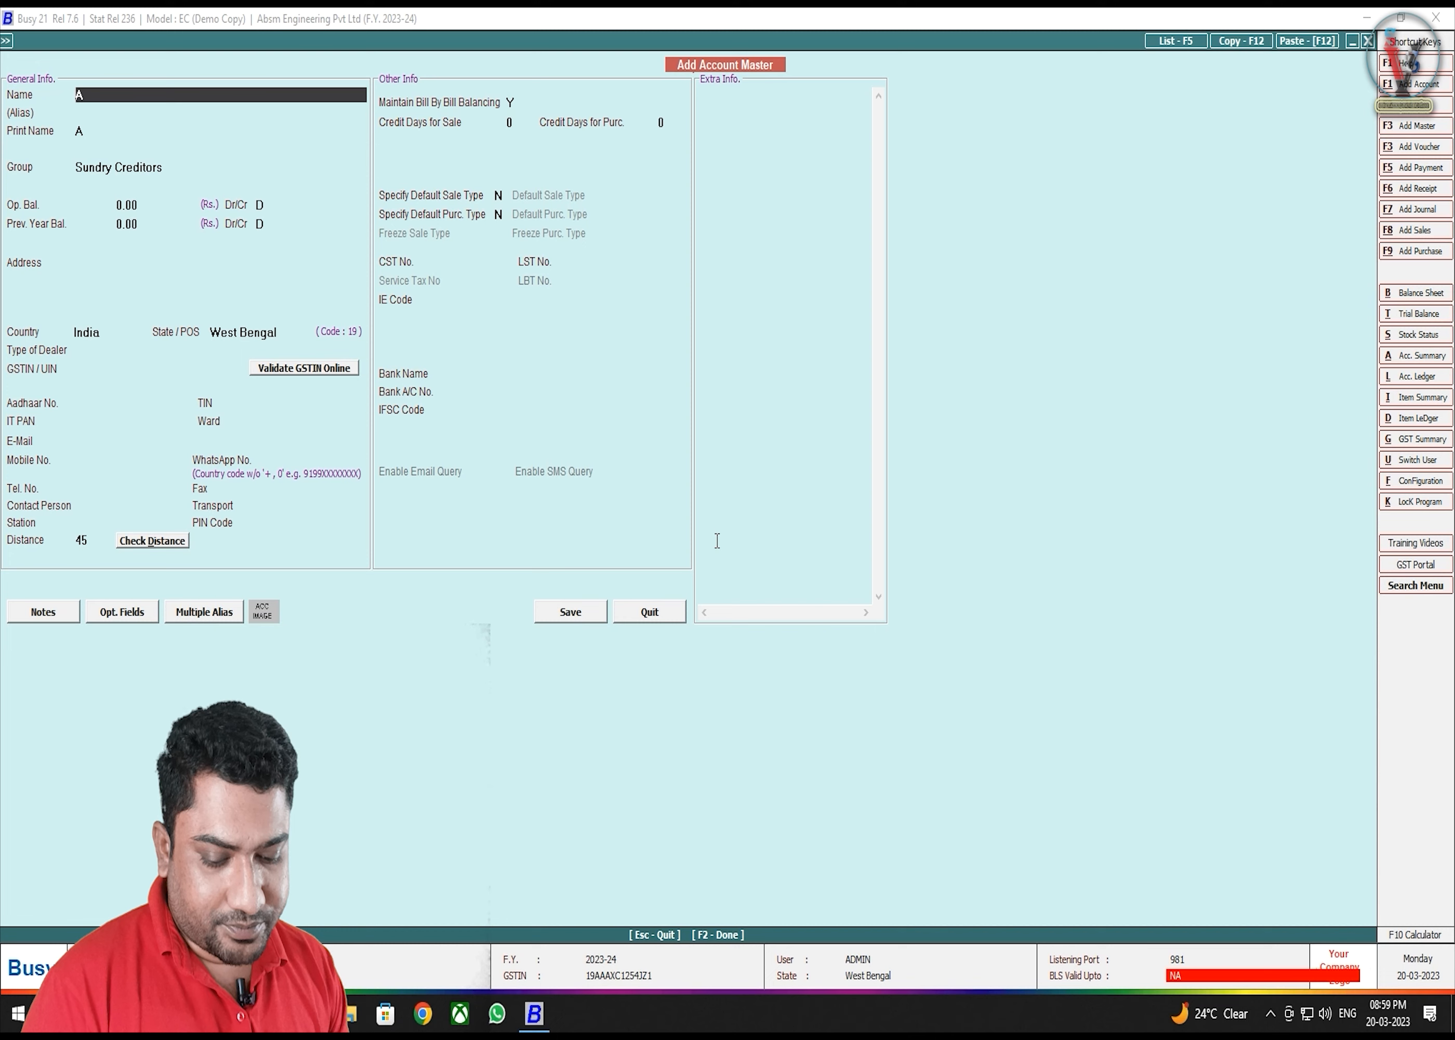
type("FACT")
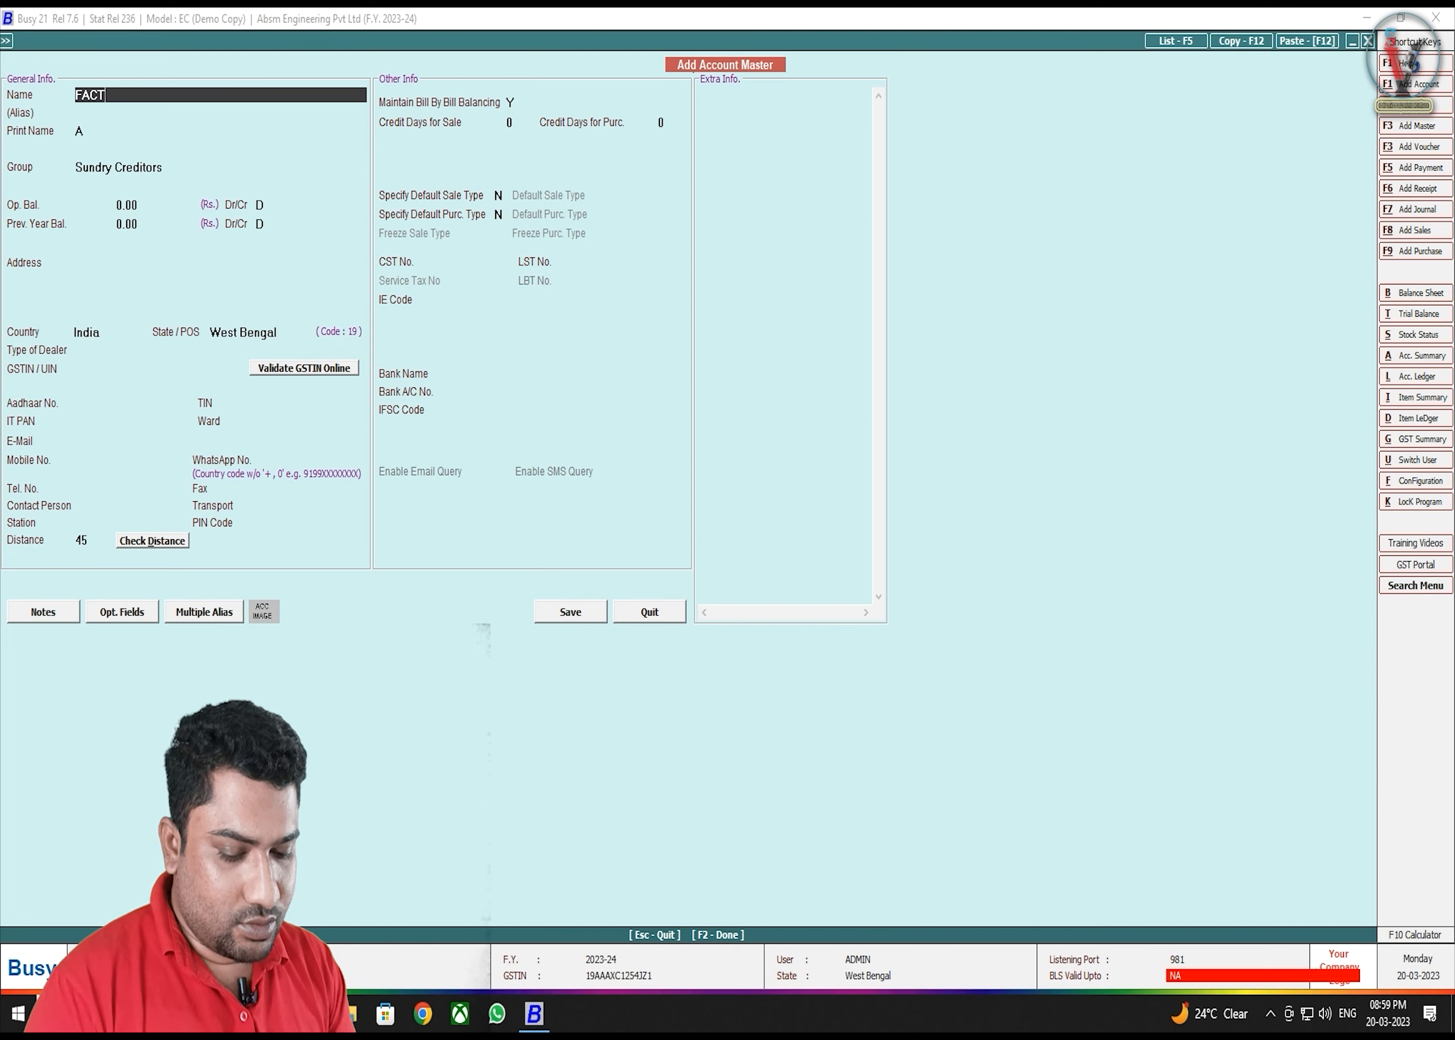
type("ORY RENT")
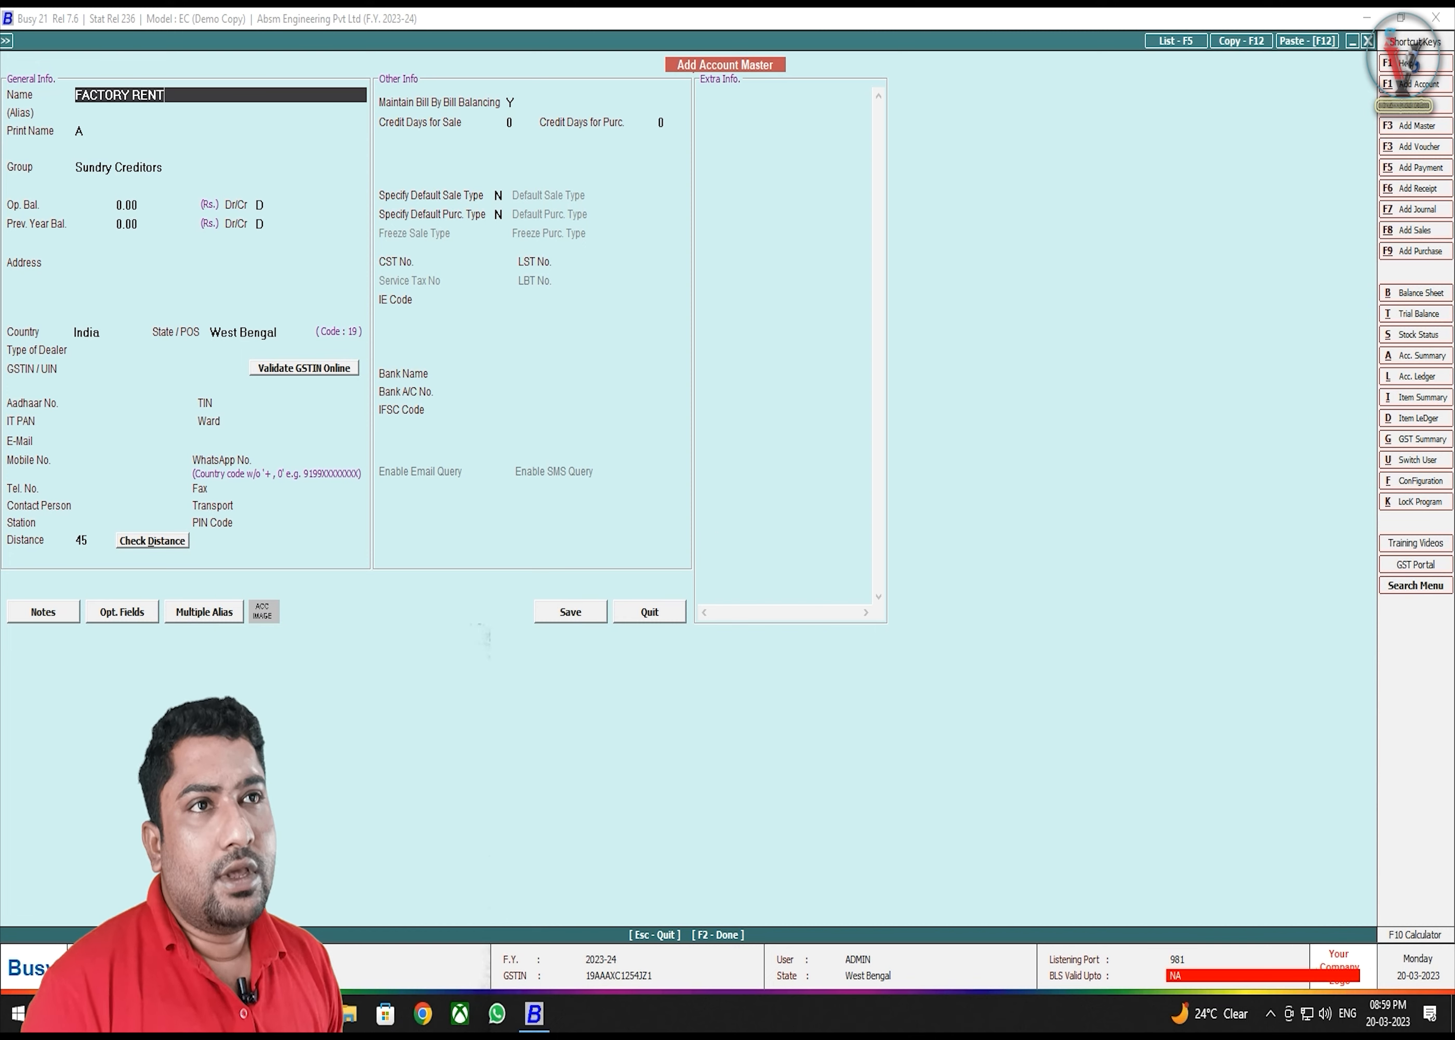
key("Return")
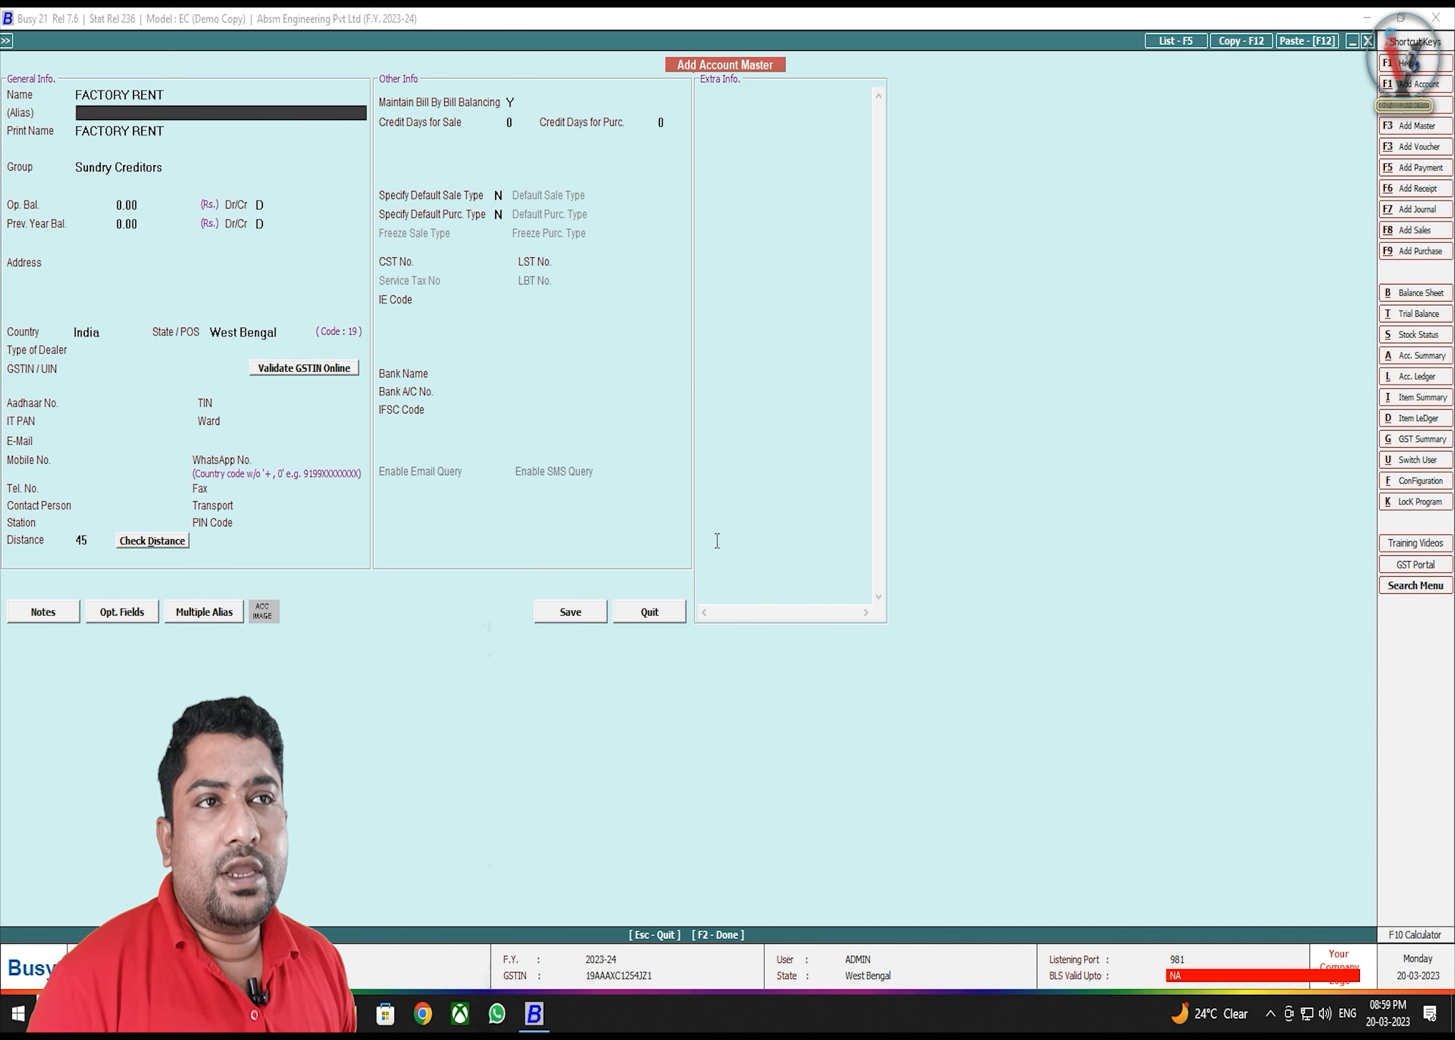
key("Return")
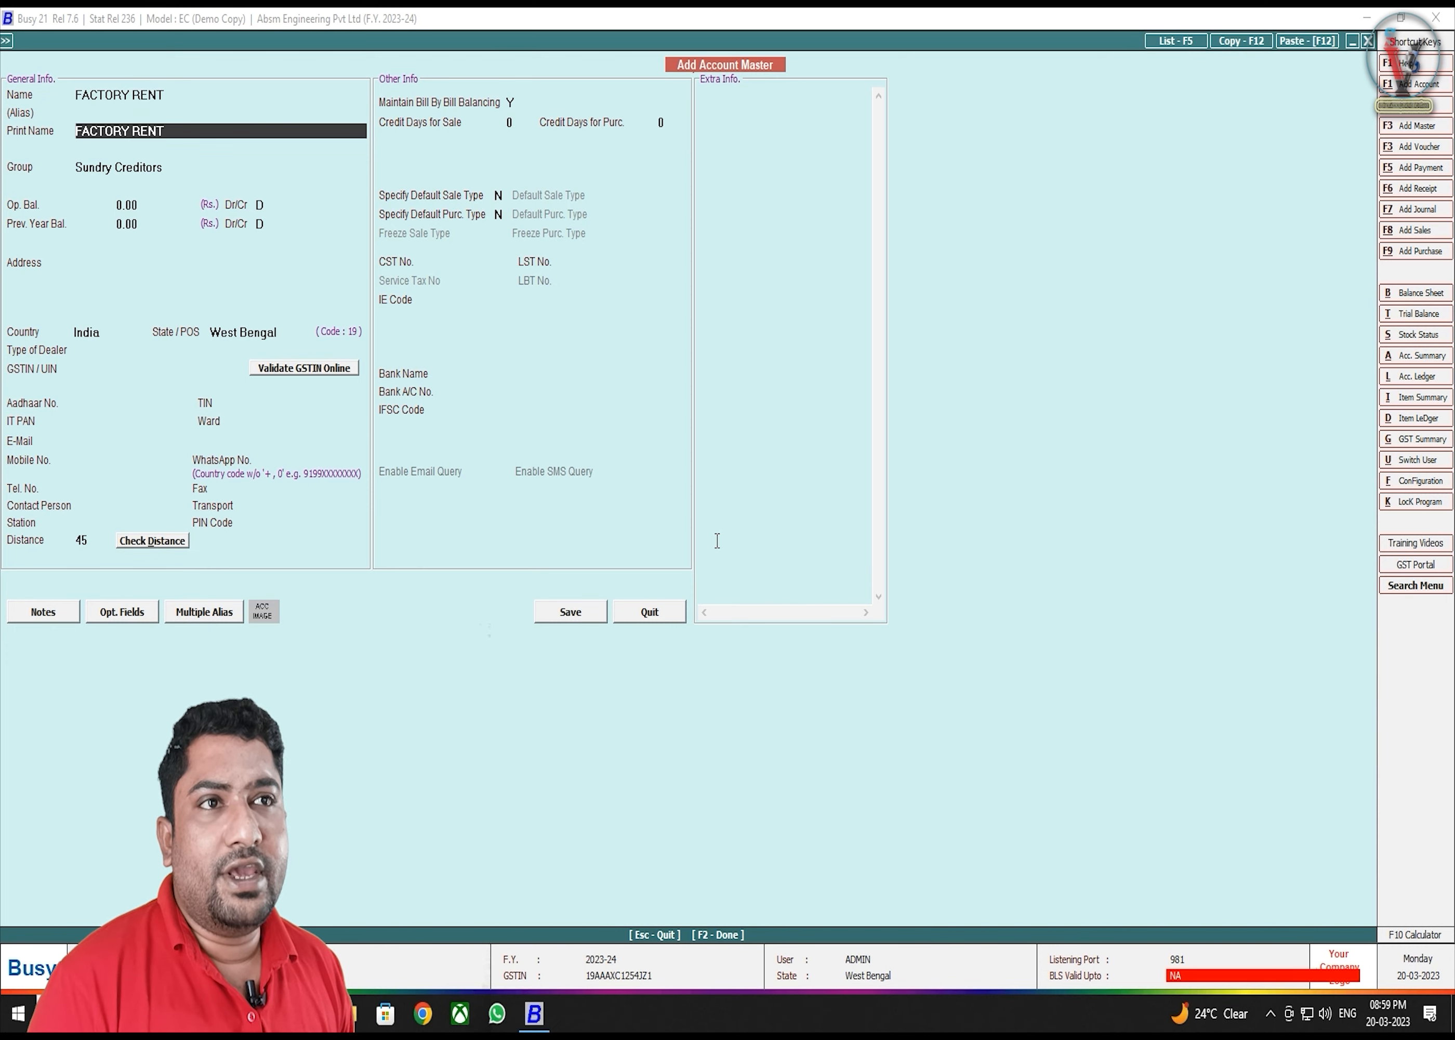
key("Return")
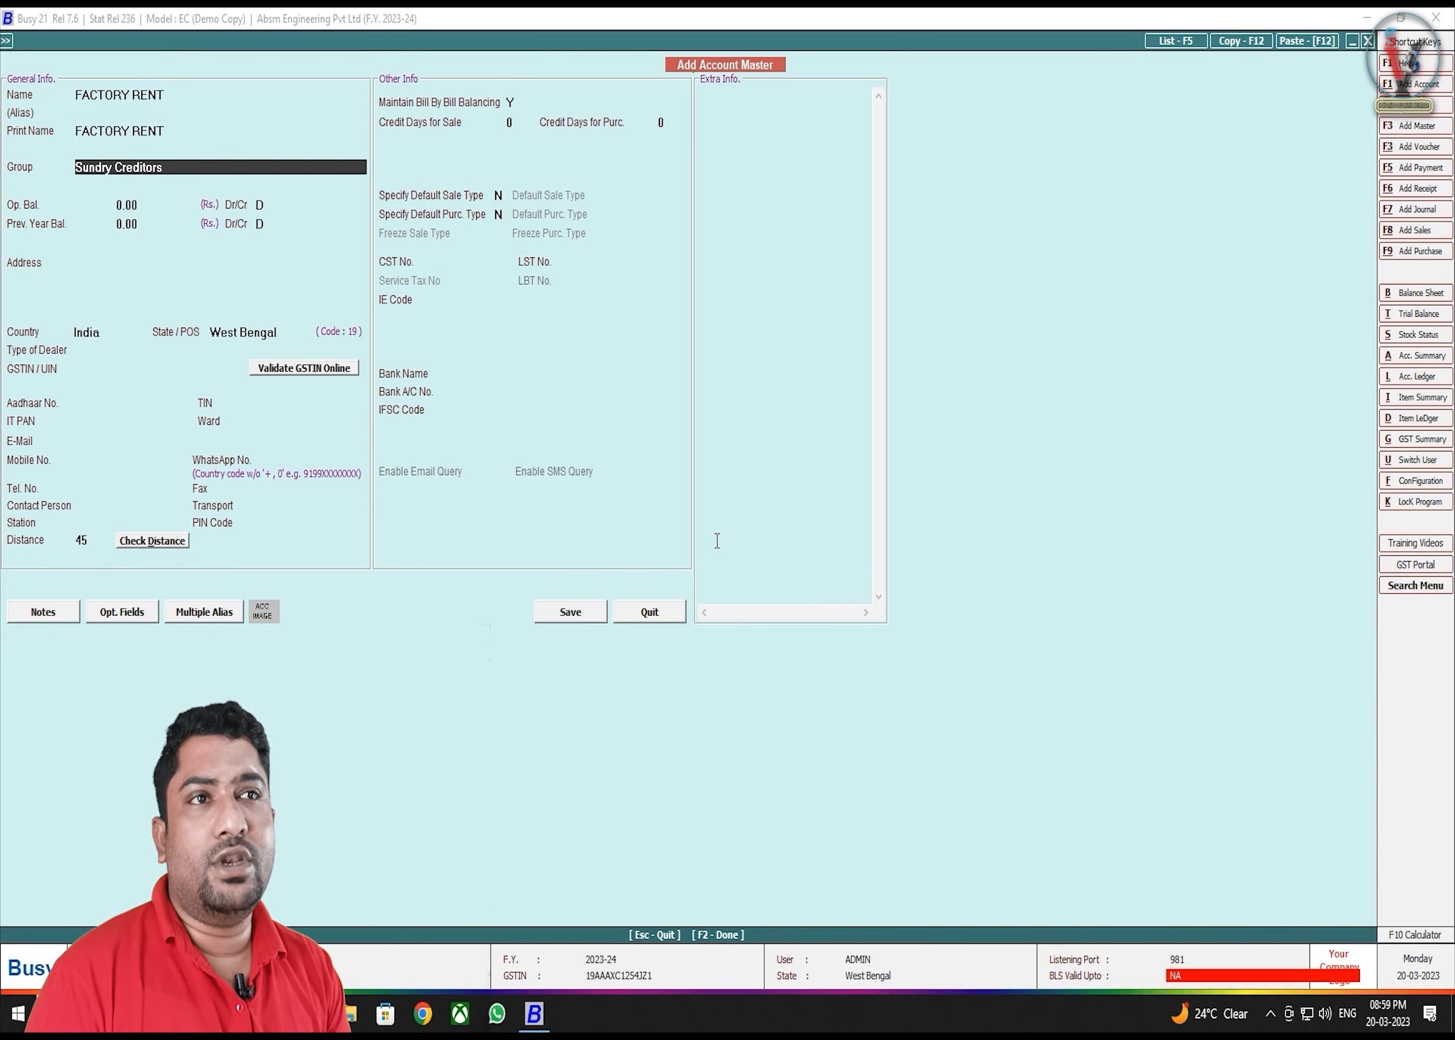
type("di")
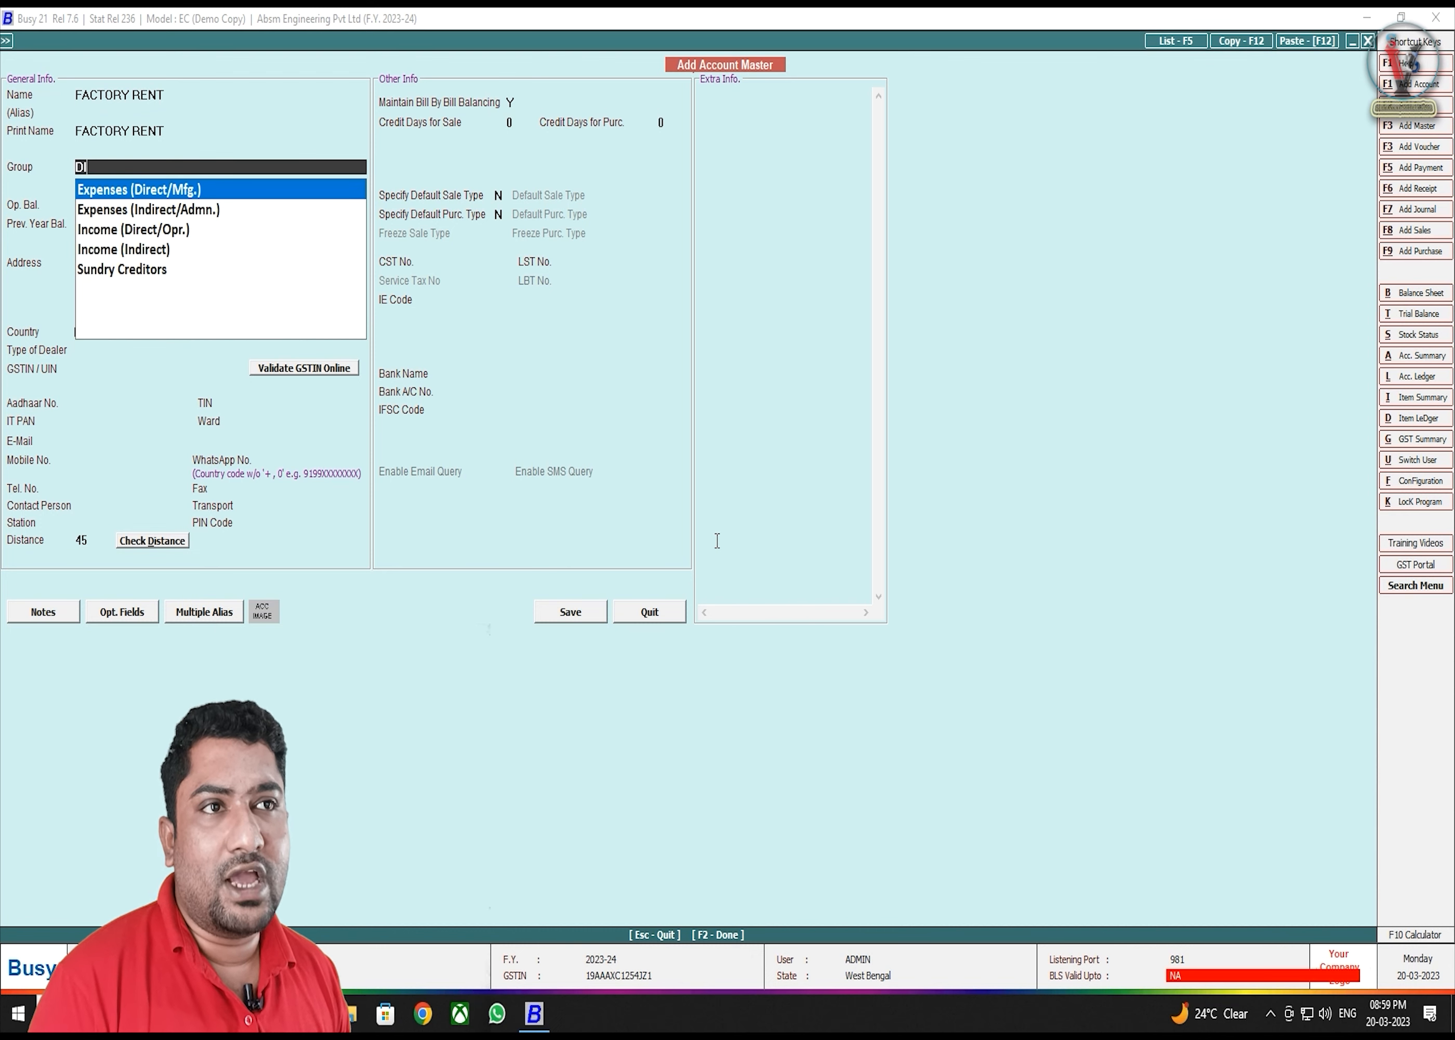
key("Return")
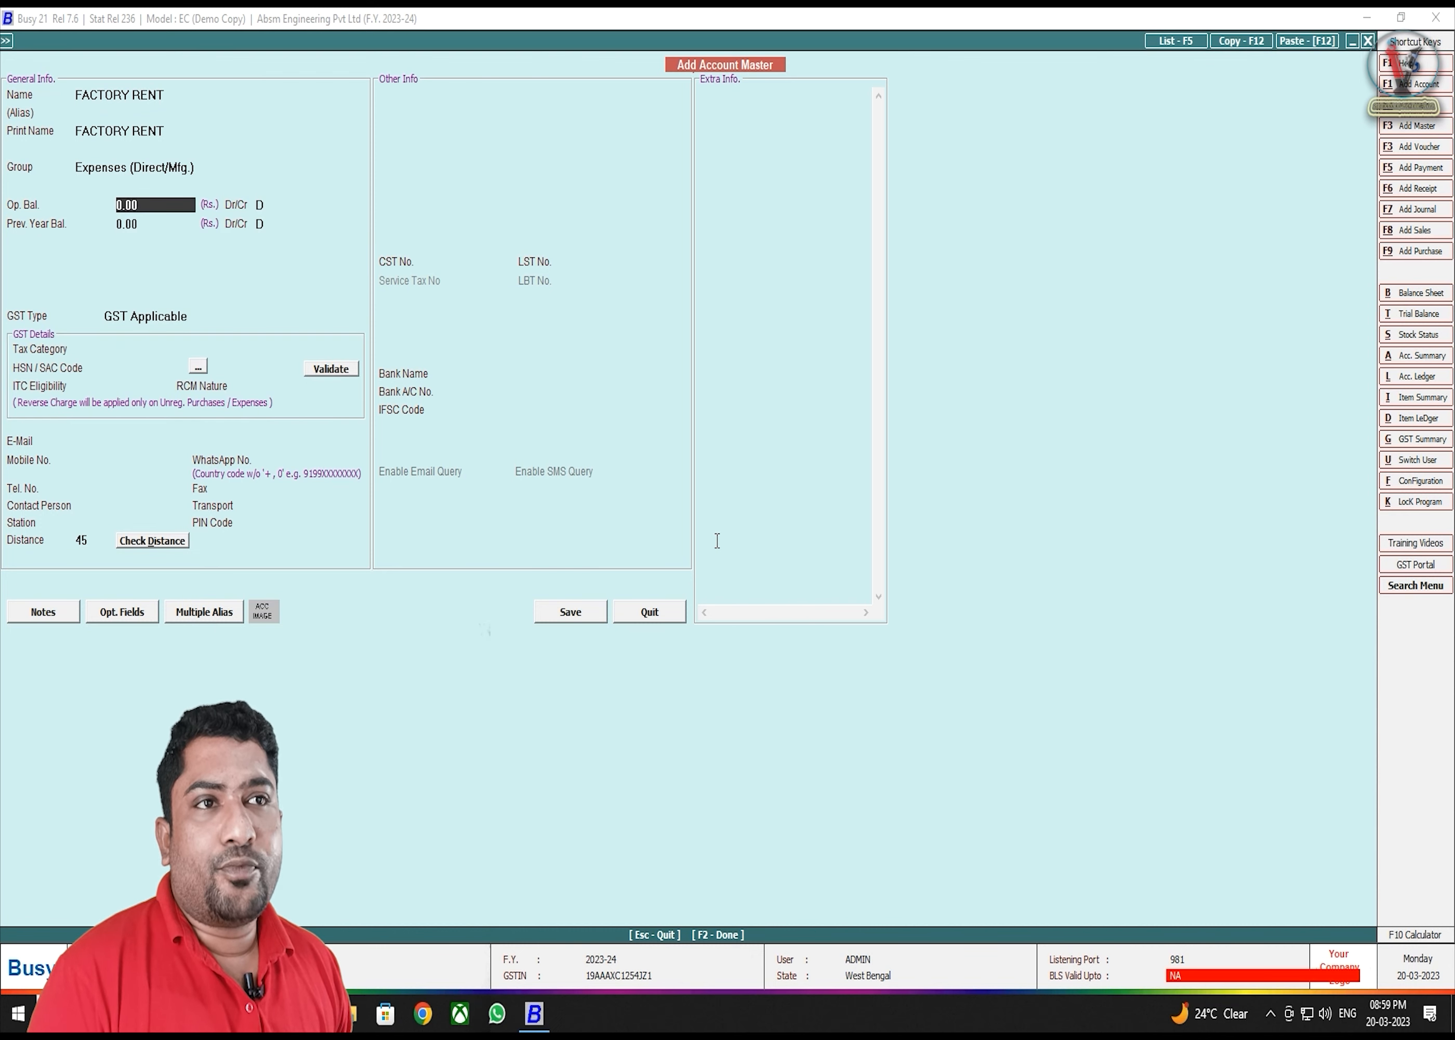
- Set FACTORY RENT's GST type to GST Not Applicable, leaving balances and contact fields blank
key("Return")
key("Return")
key("Return")
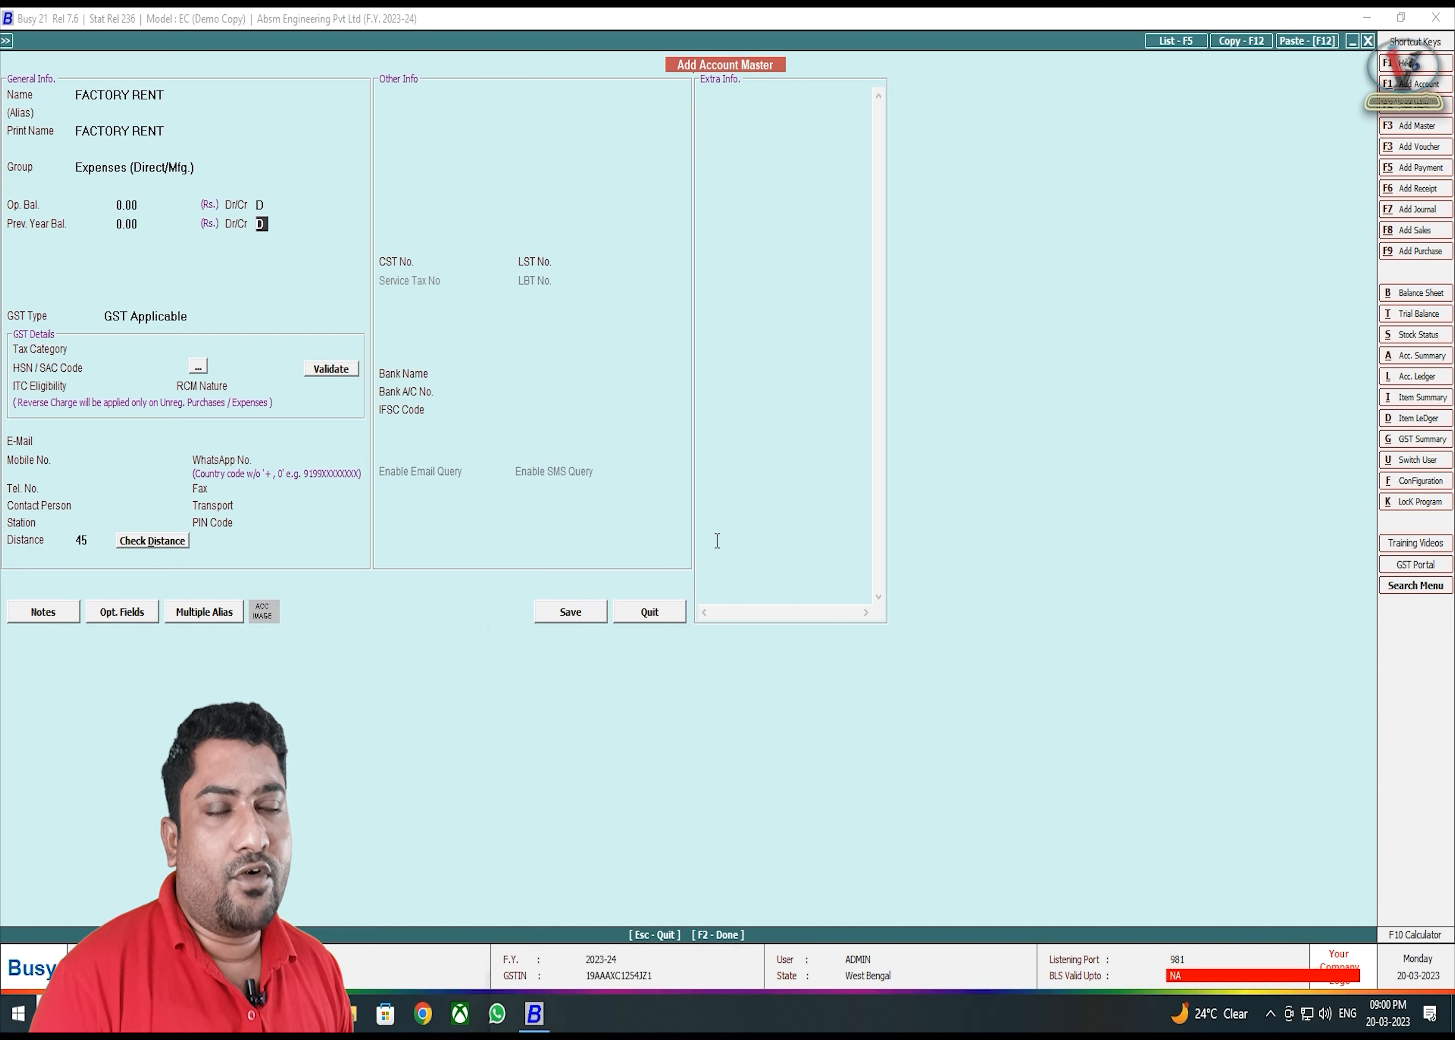
key("Return")
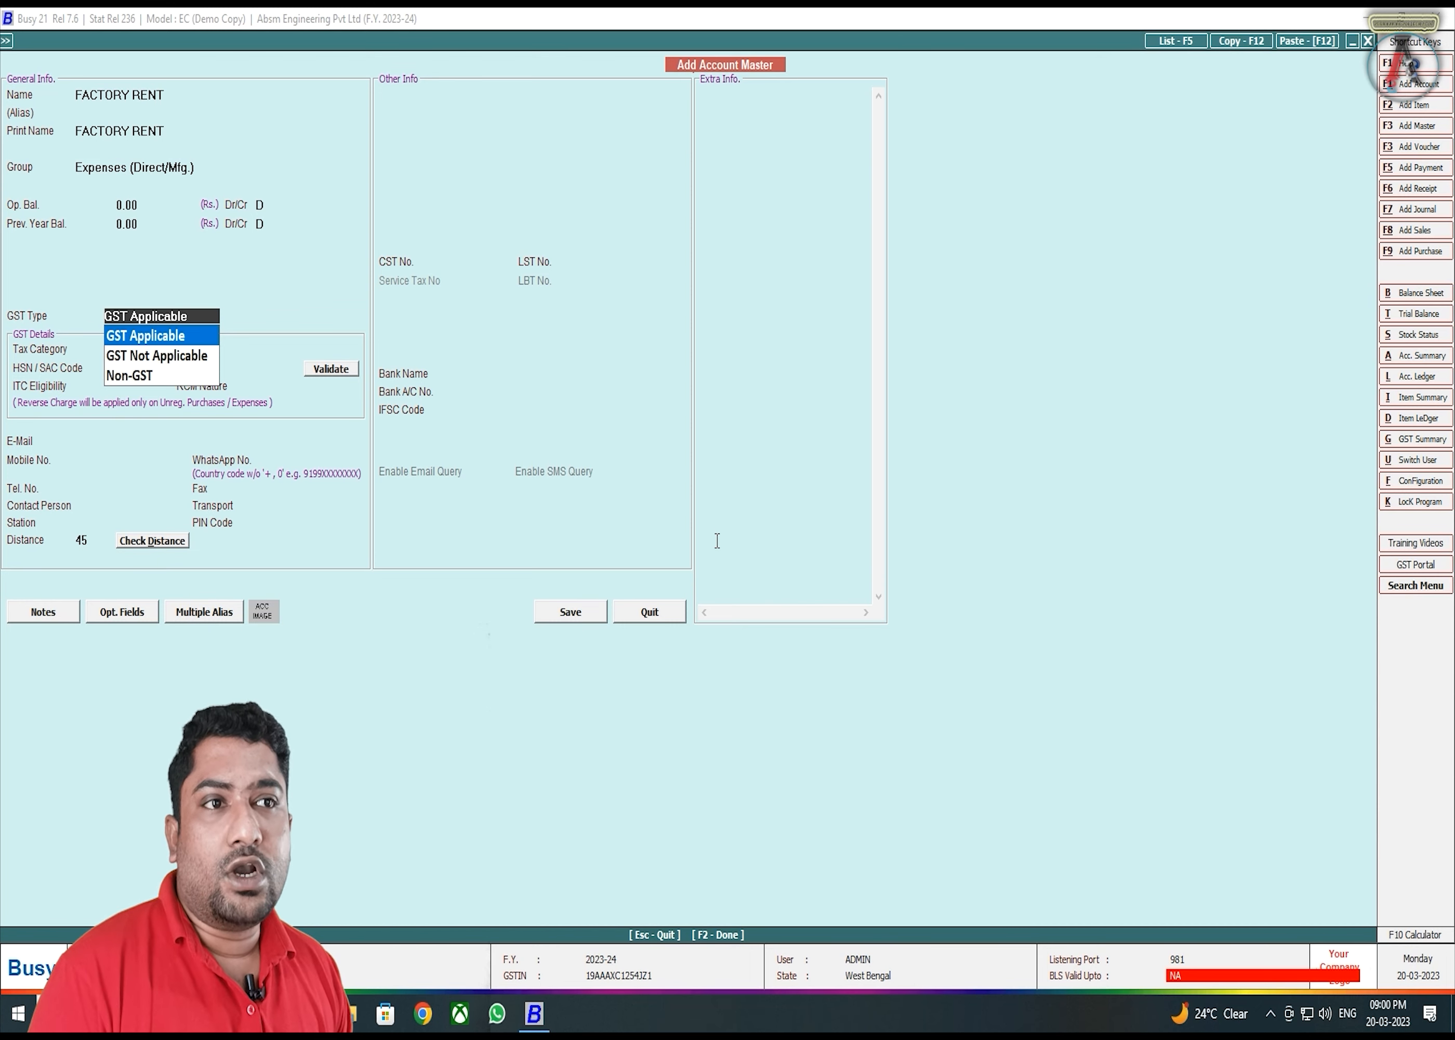
key("Down")
key("Down")
key("Up")
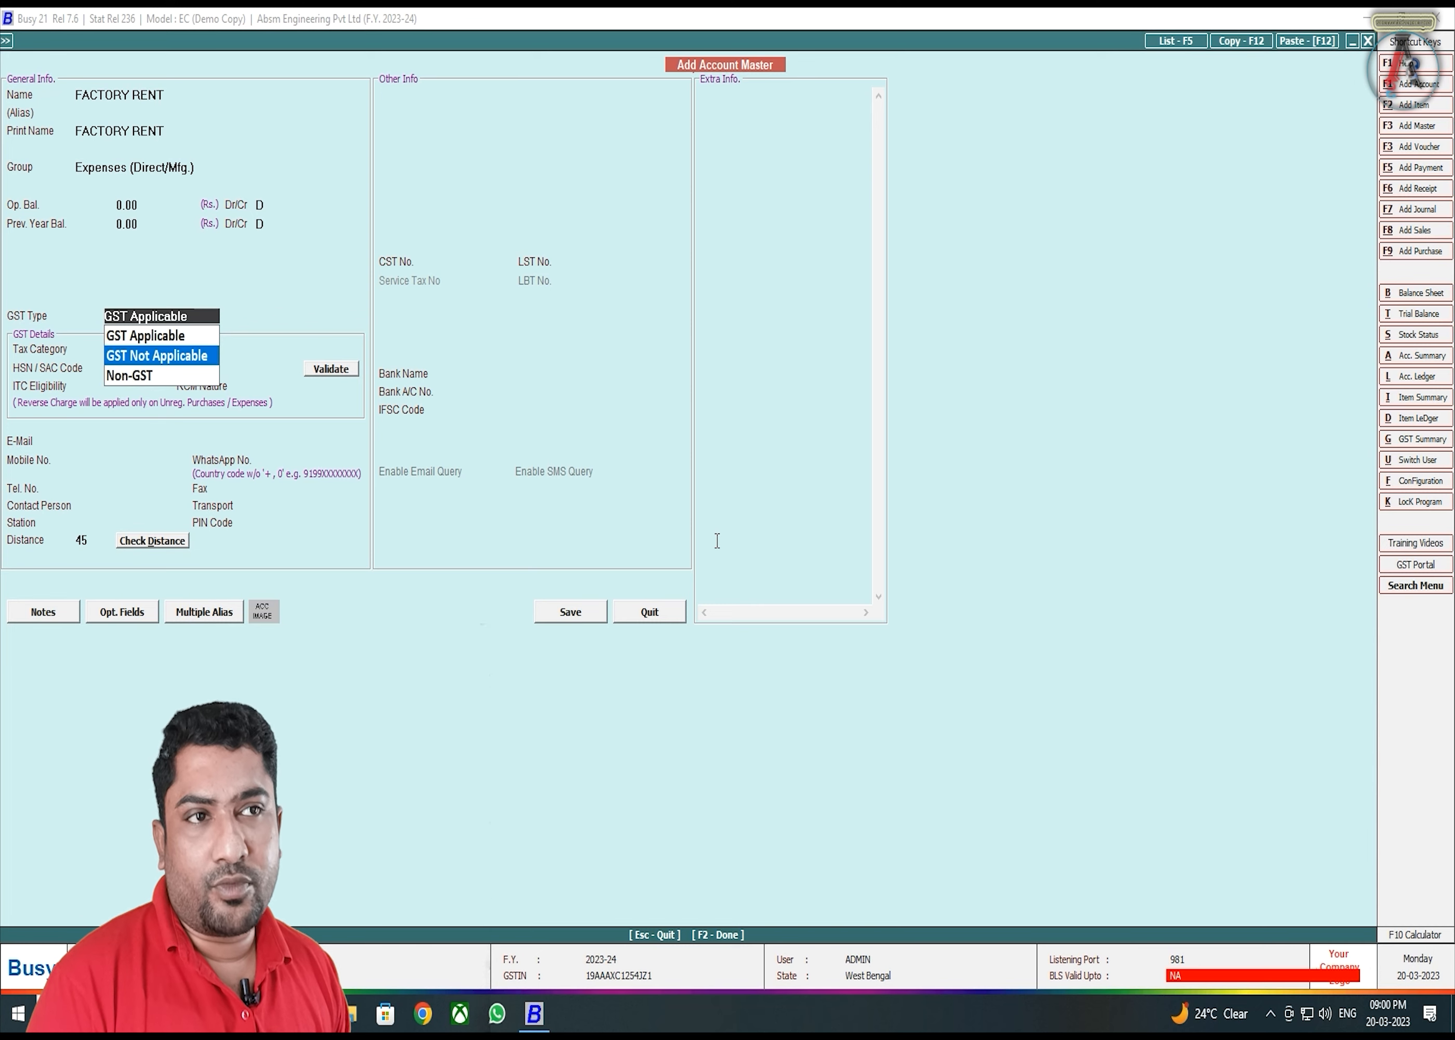
key("Return")
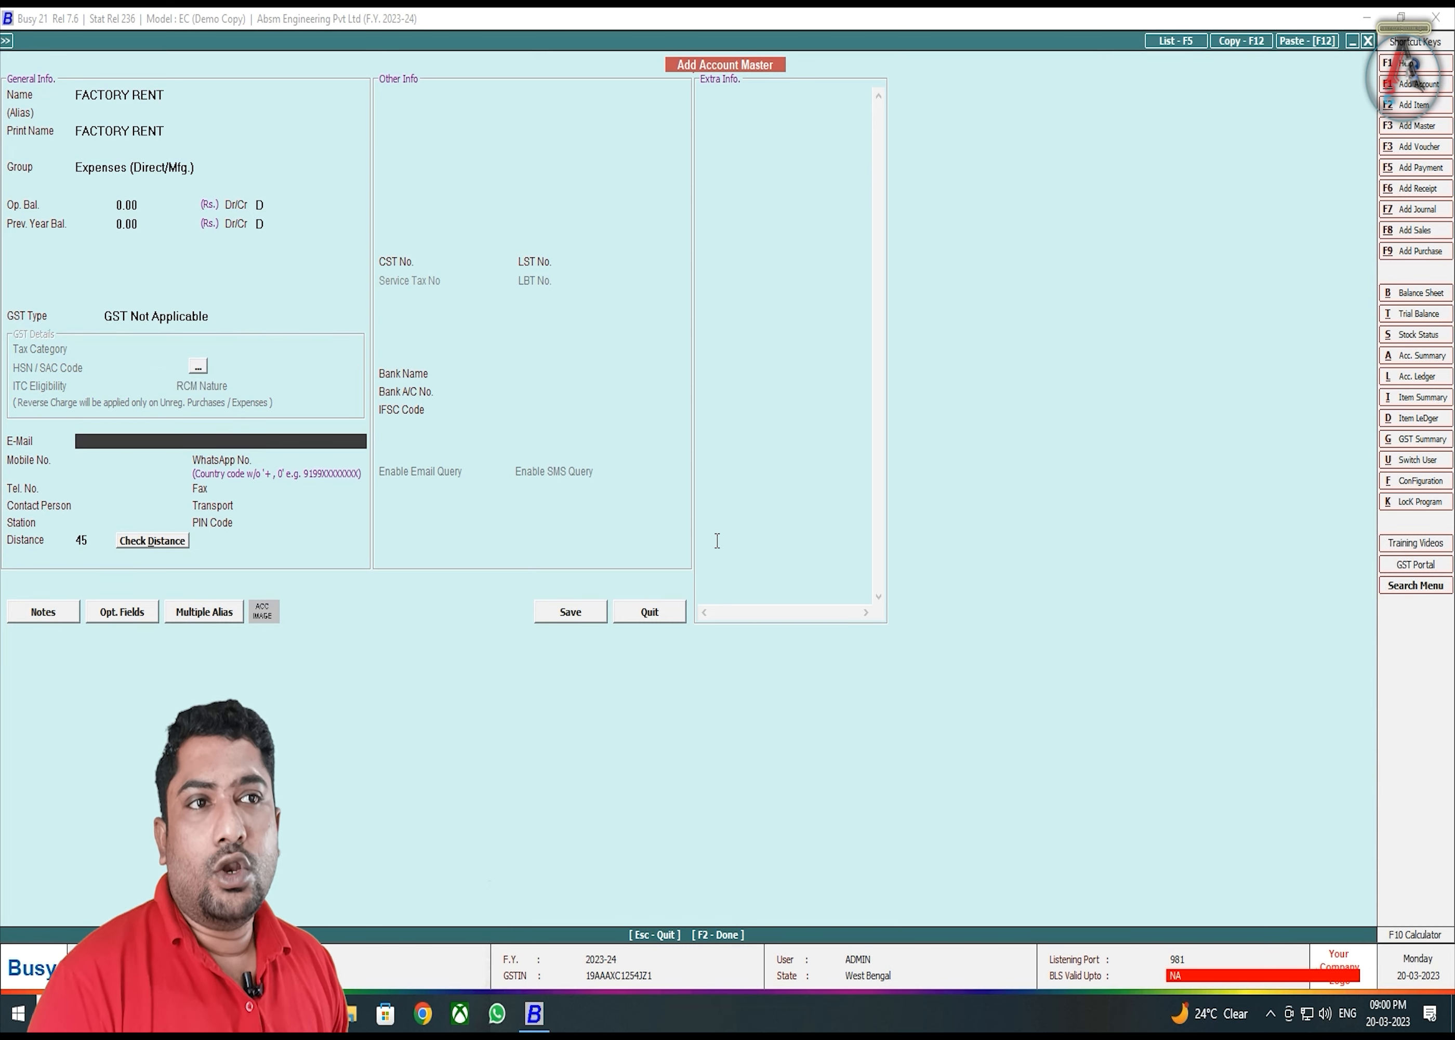
key("Return")
key("Return")
key("Return")
key("Return")
key("Return")
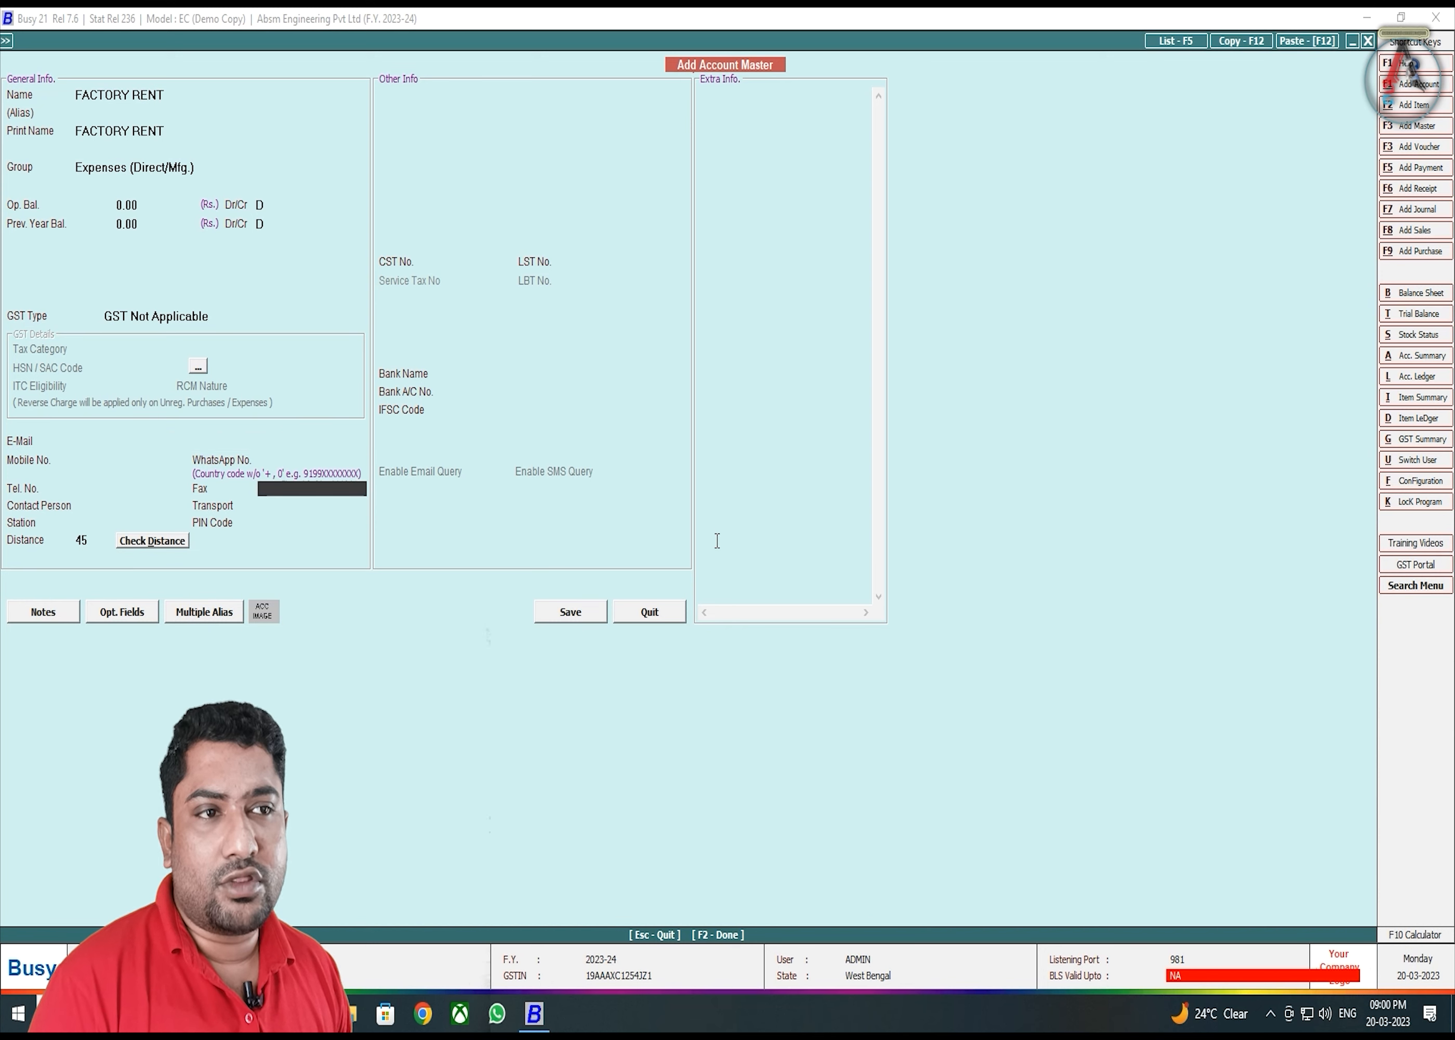
key("Return")
key("Return")
key("Return")
key("Return")
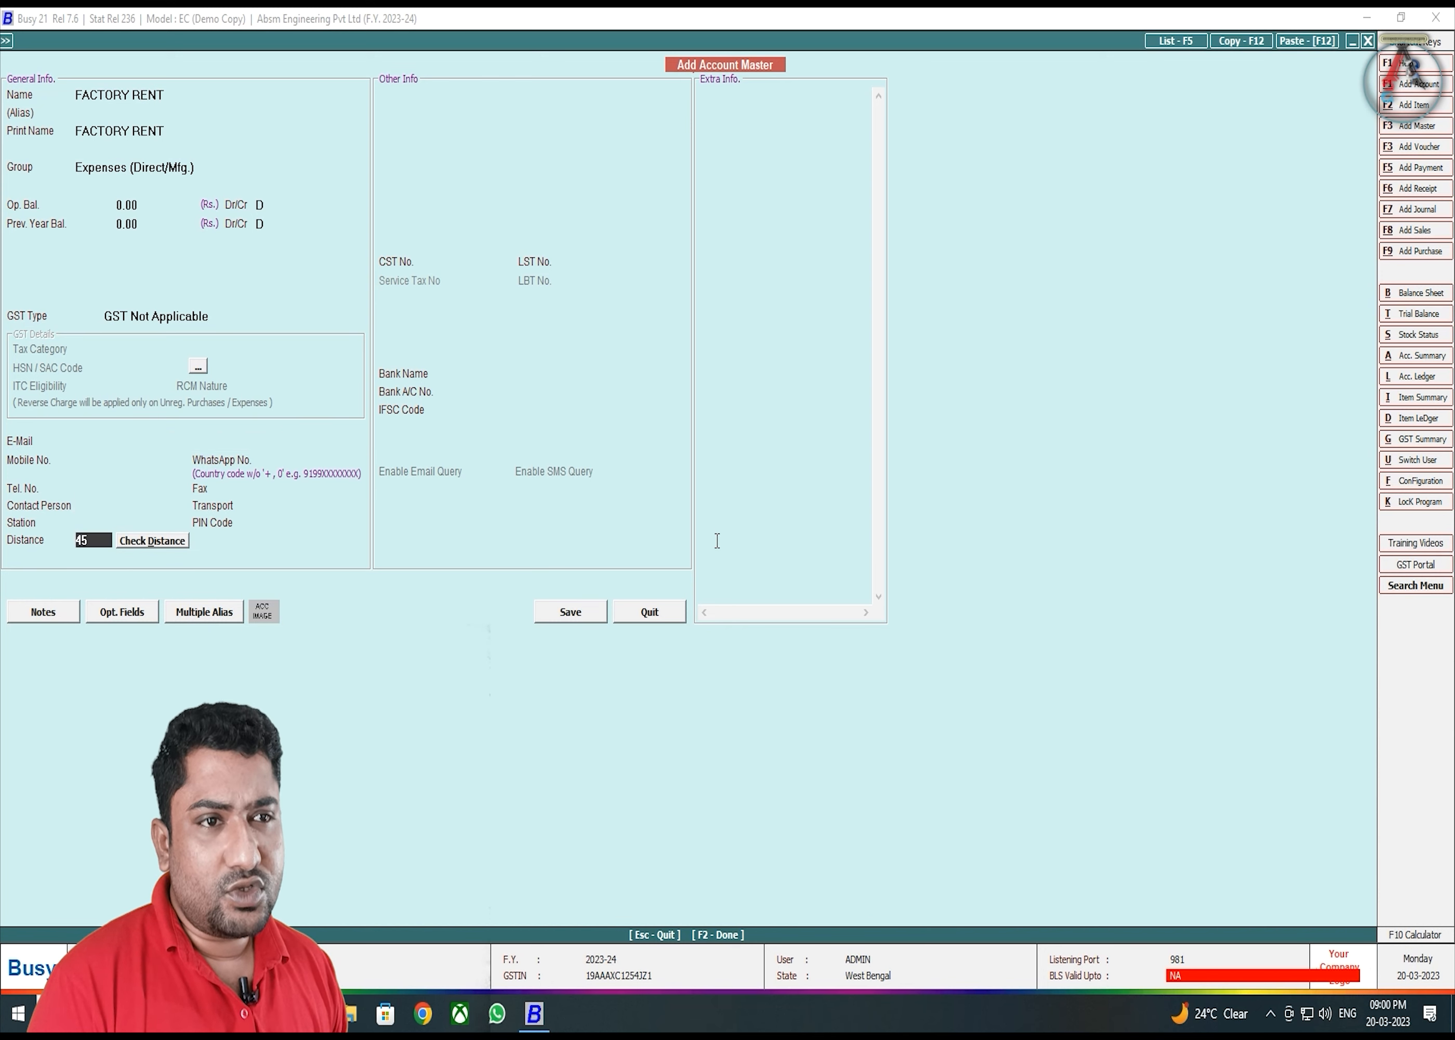
key("Return")
key("Return")
key("Return")
key("Return")
key("Return")
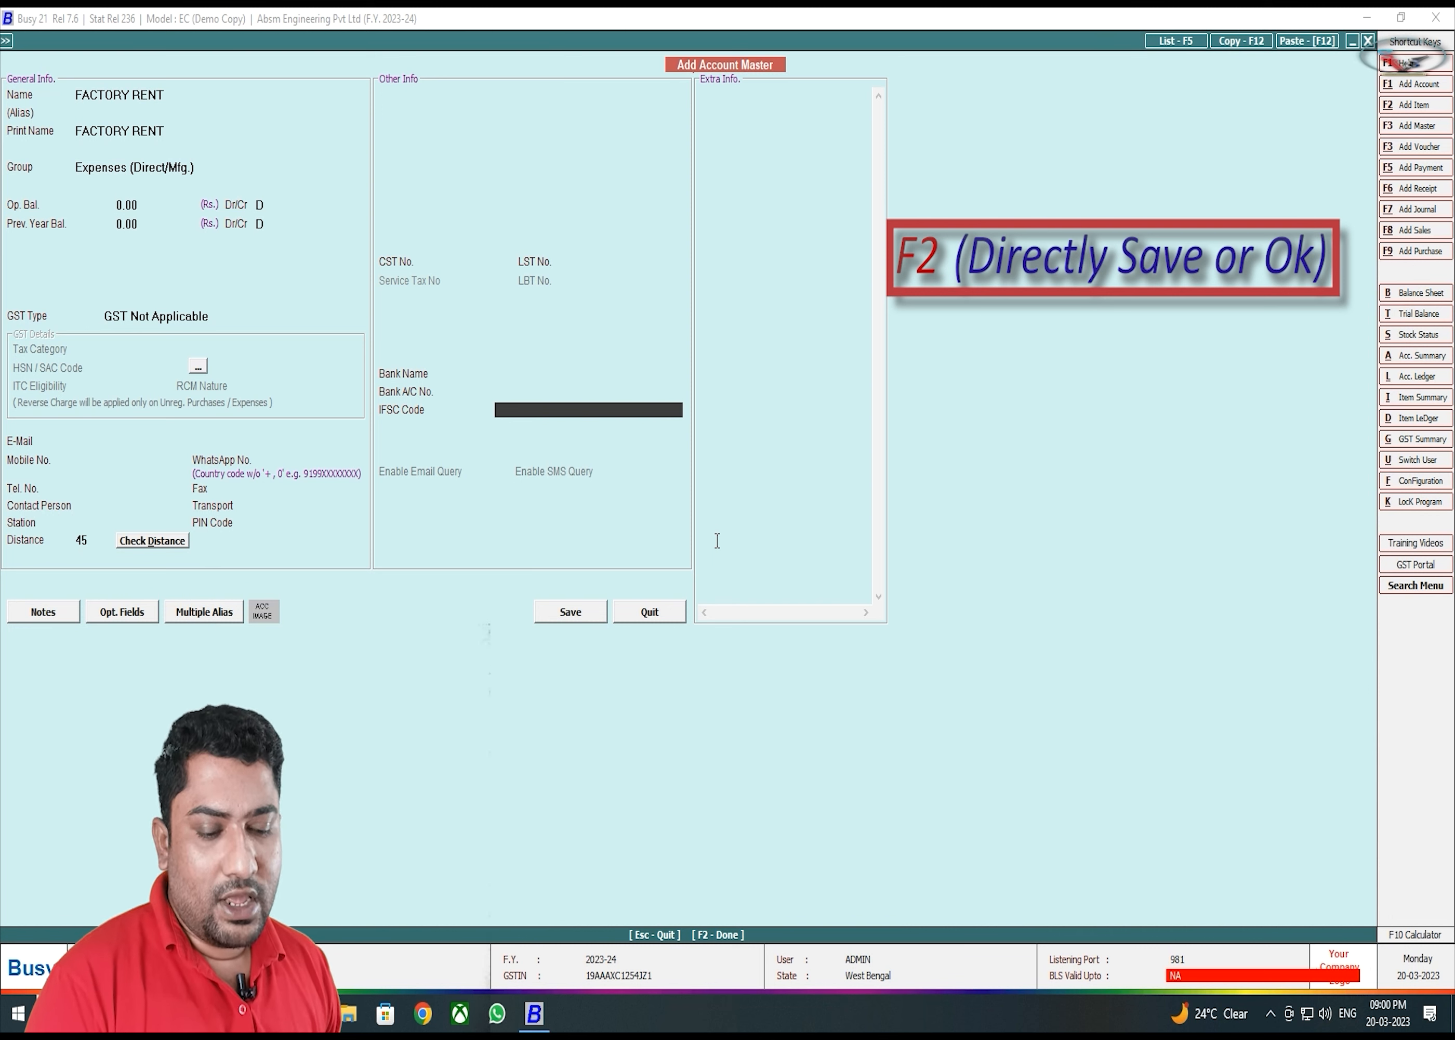
- Save the FACTORY RENT account master
key("F2")
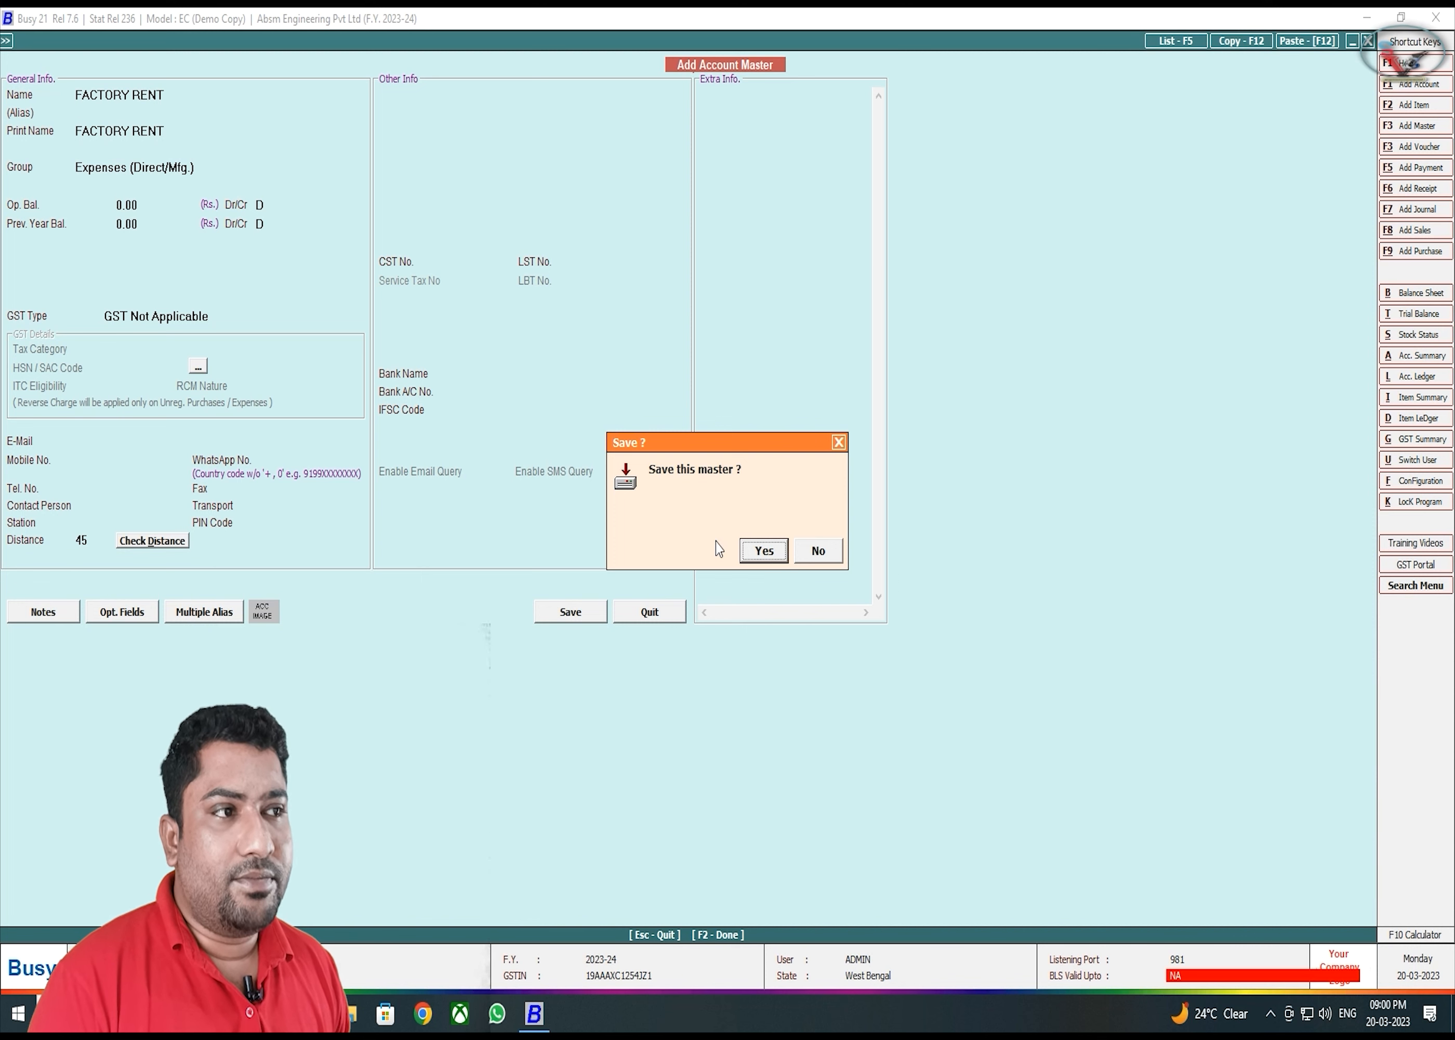
key("Return")
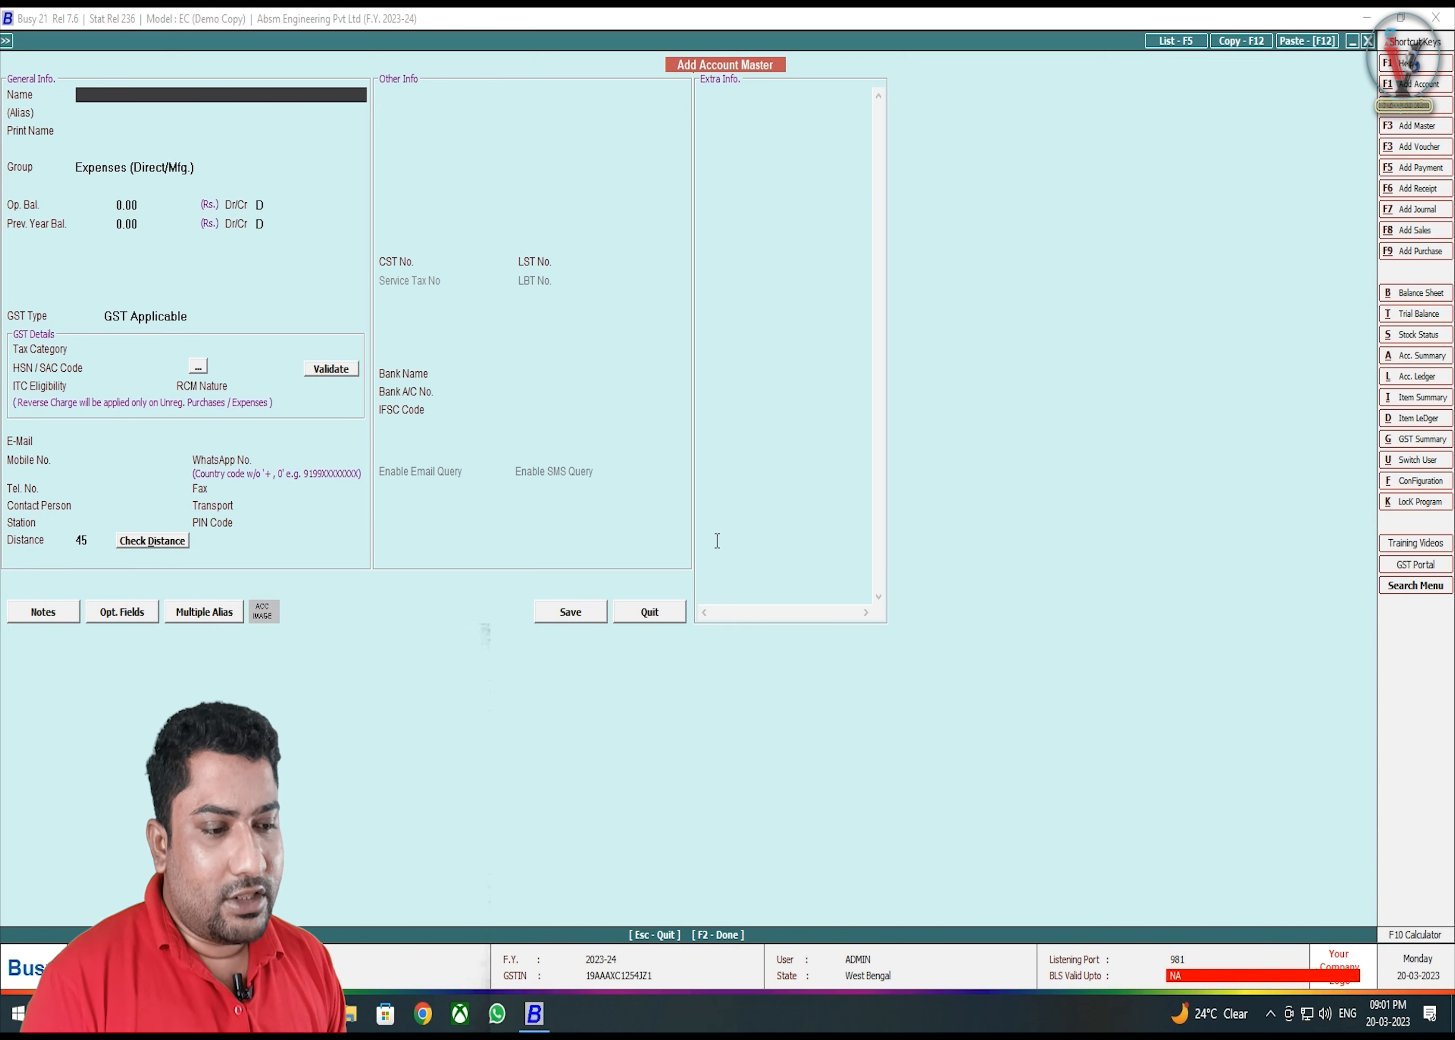
- Name a new account OFFICE EXP and start a new account group from its Group field
type("OFFI")
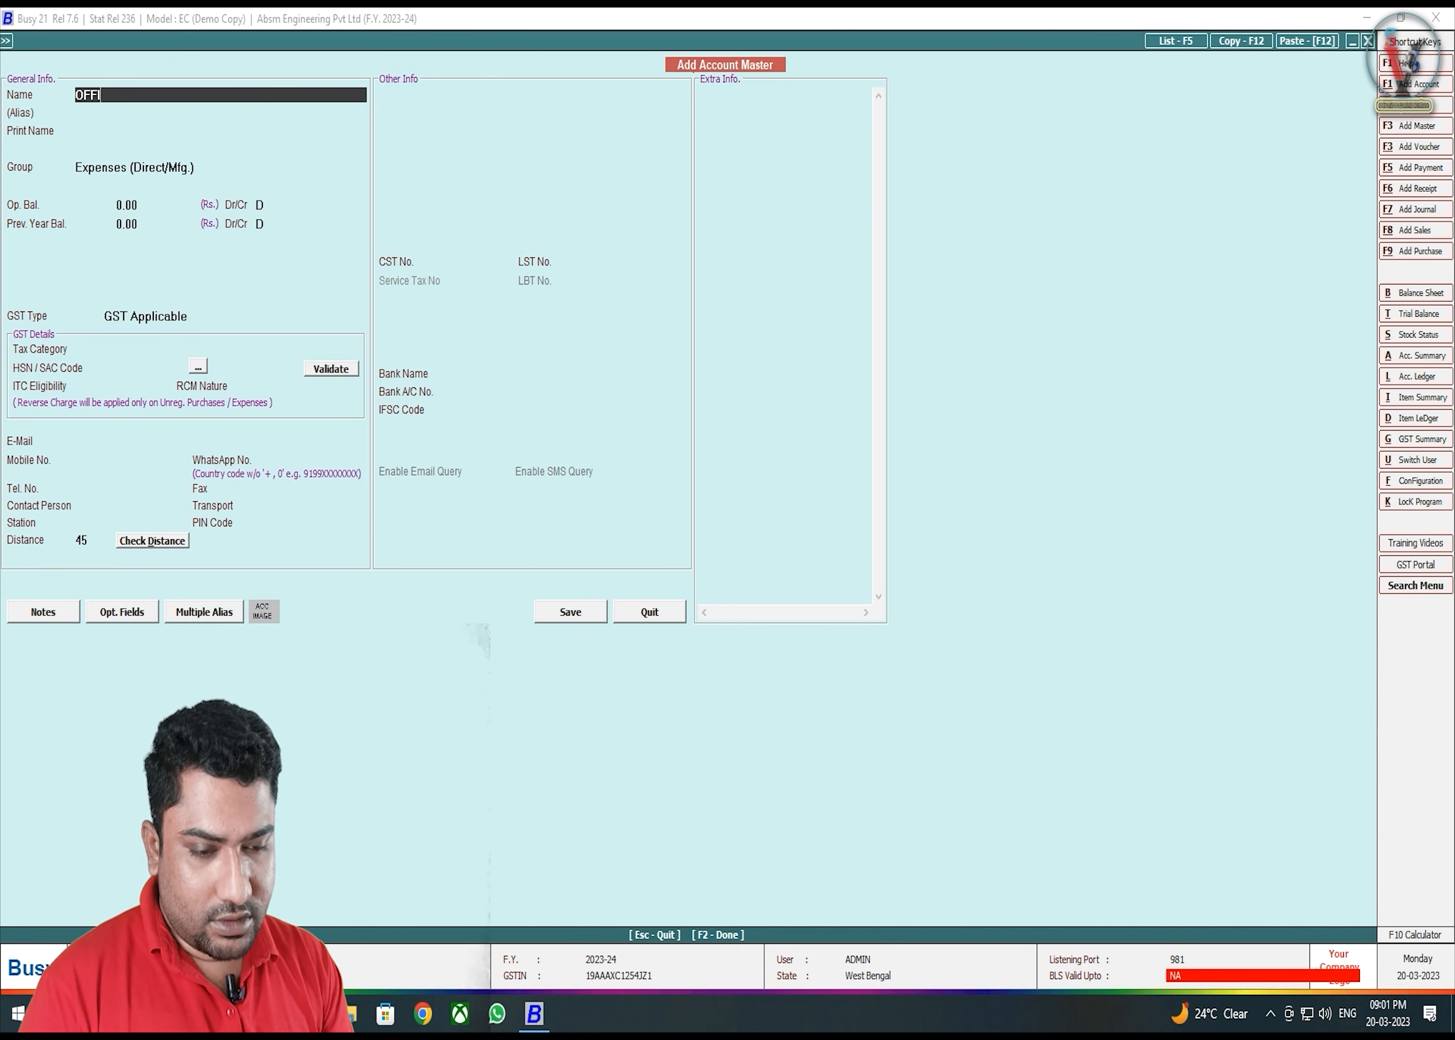
type("CE EXP")
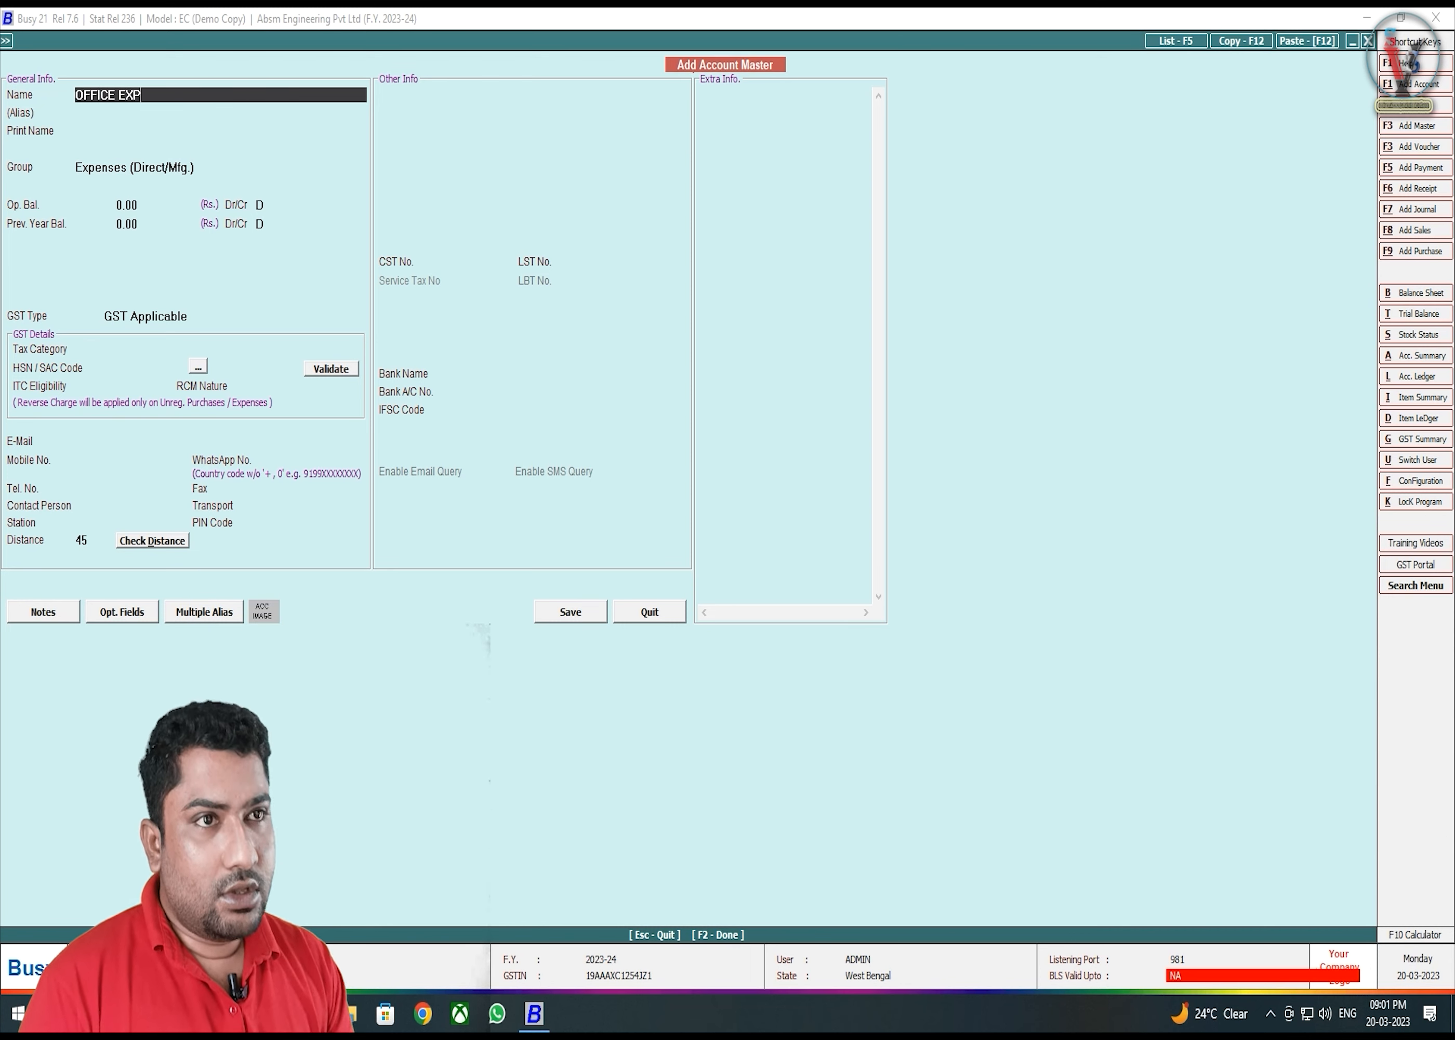
key("Return")
key("Return")
key("Return")
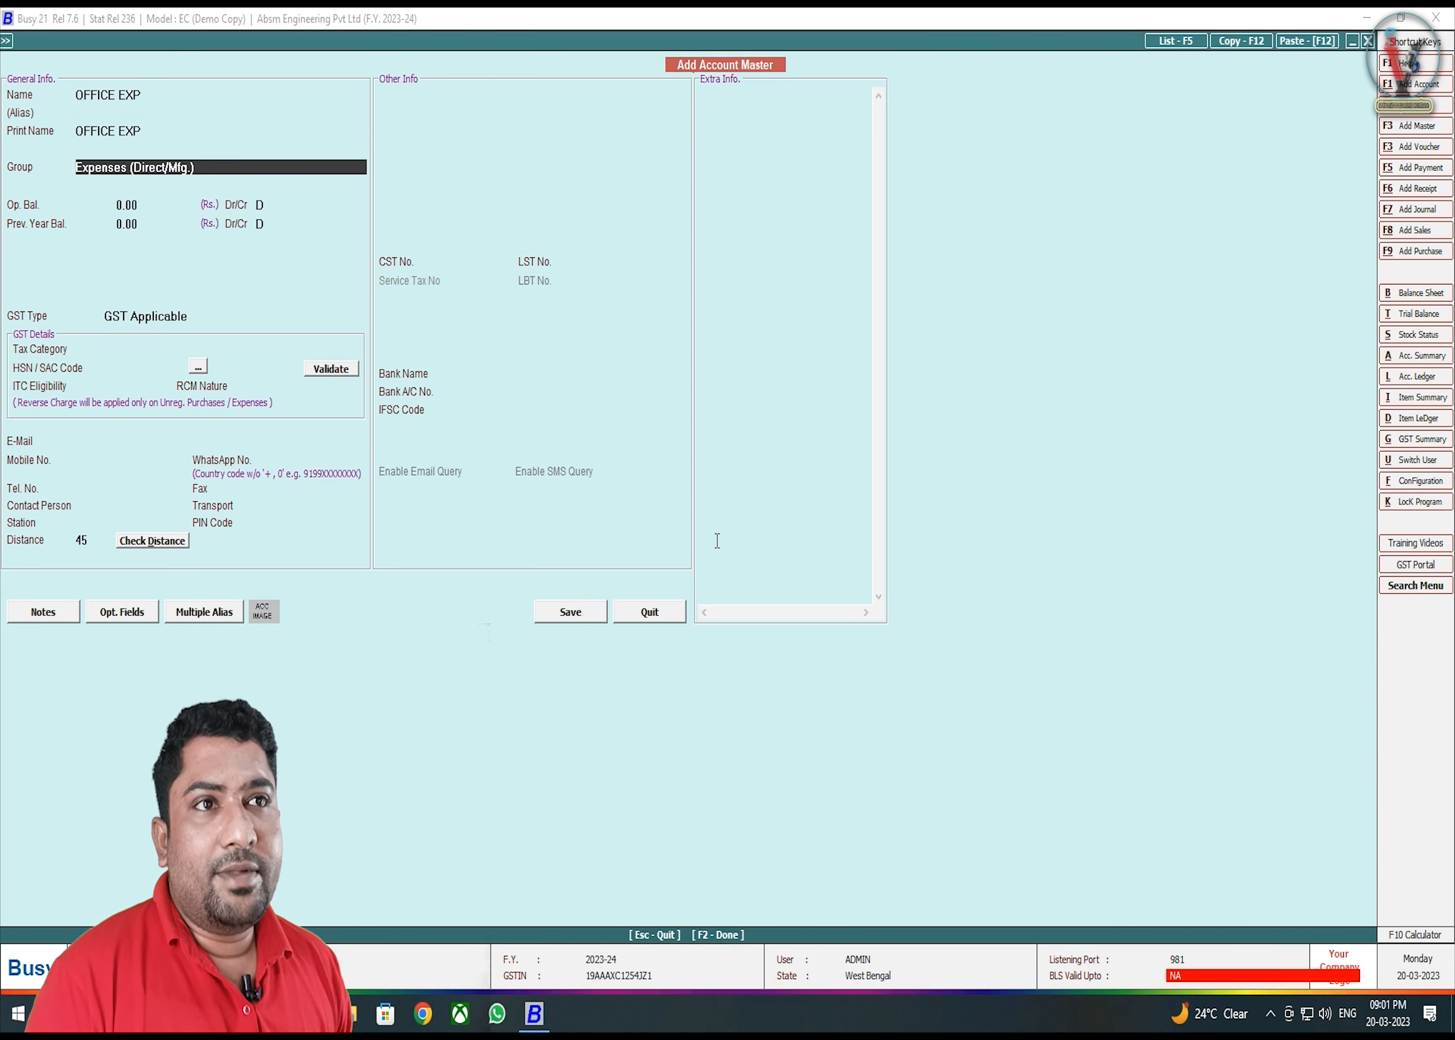
type("IN")
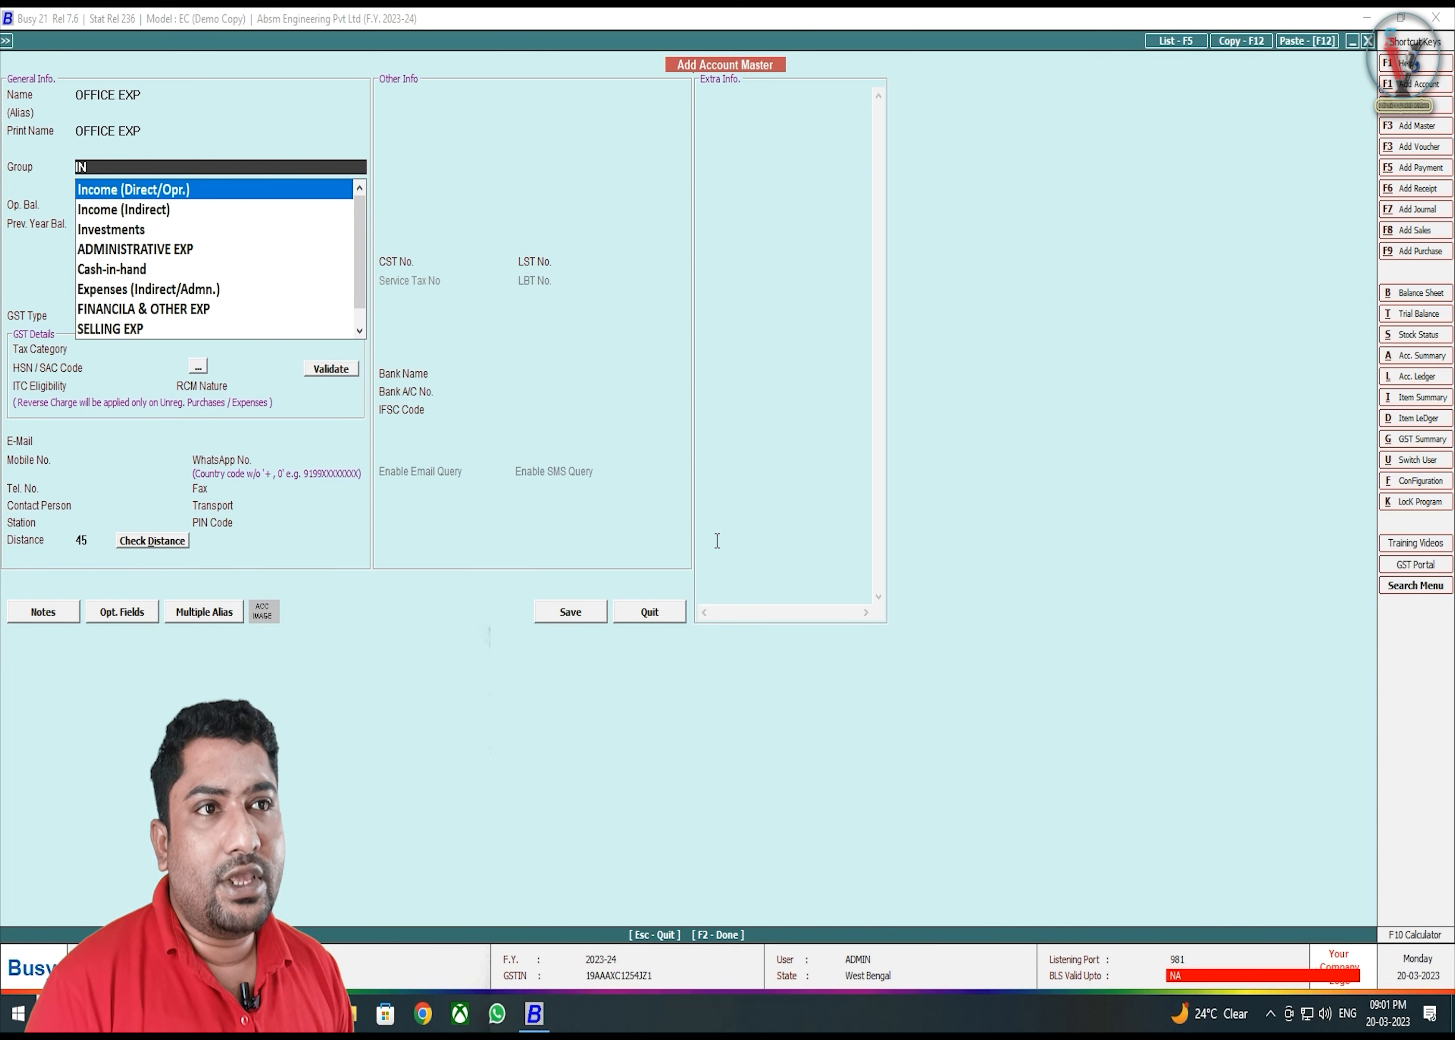
key("Down")
key("Down")
key("Down")
key("Down")
key("Down")
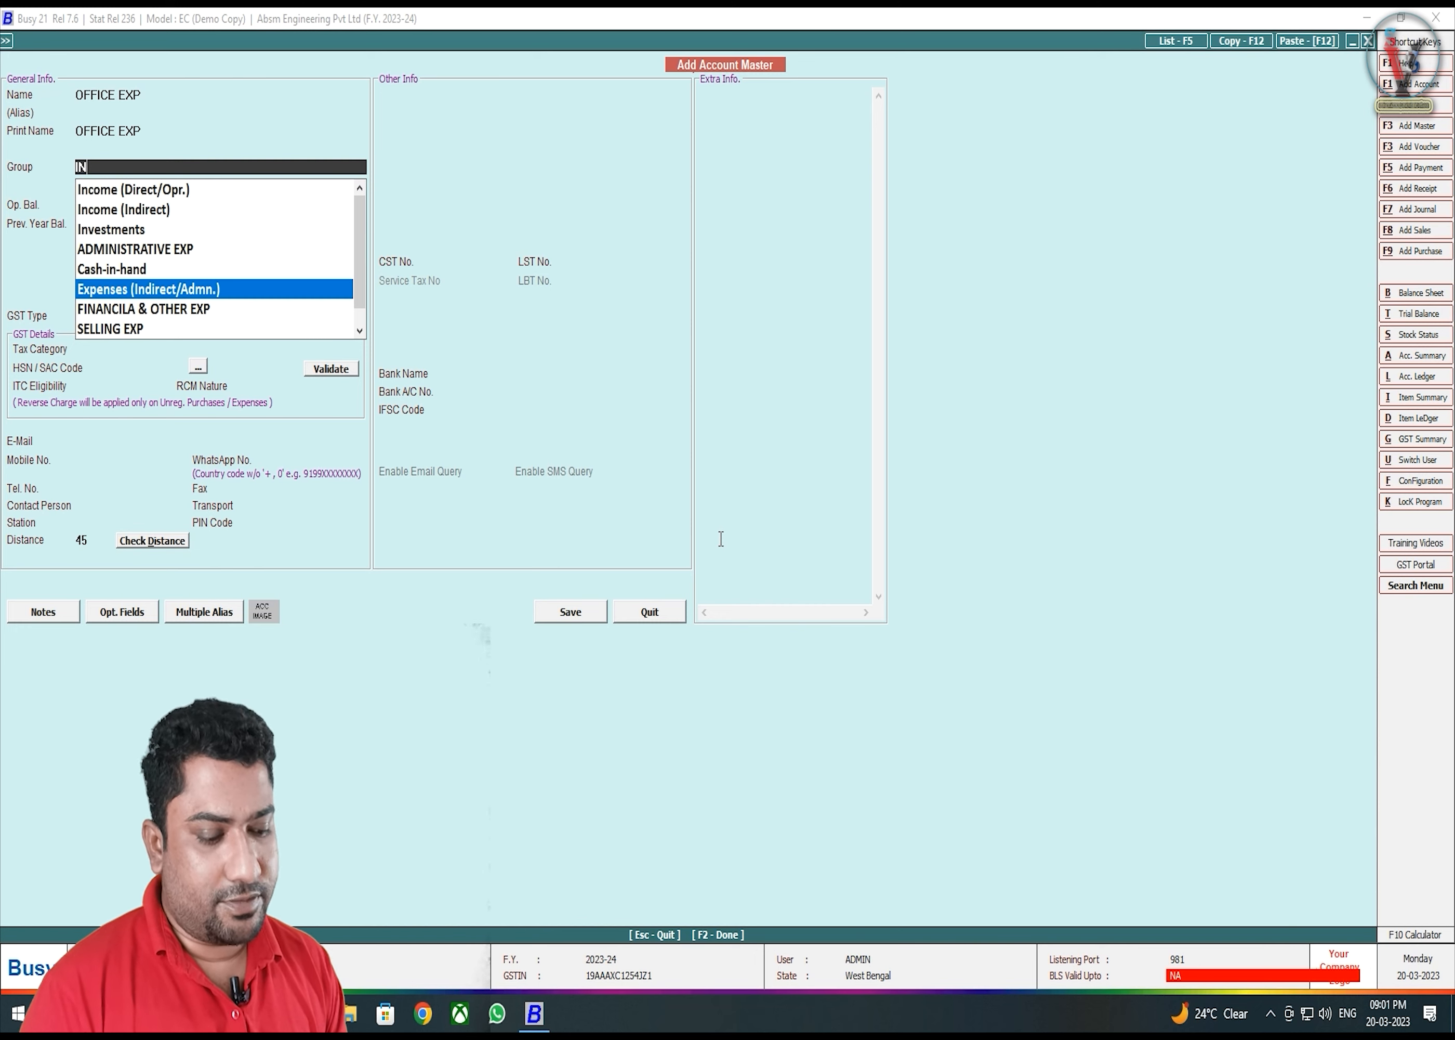
key("BackSpace")
key("BackSpace")
type("AD")
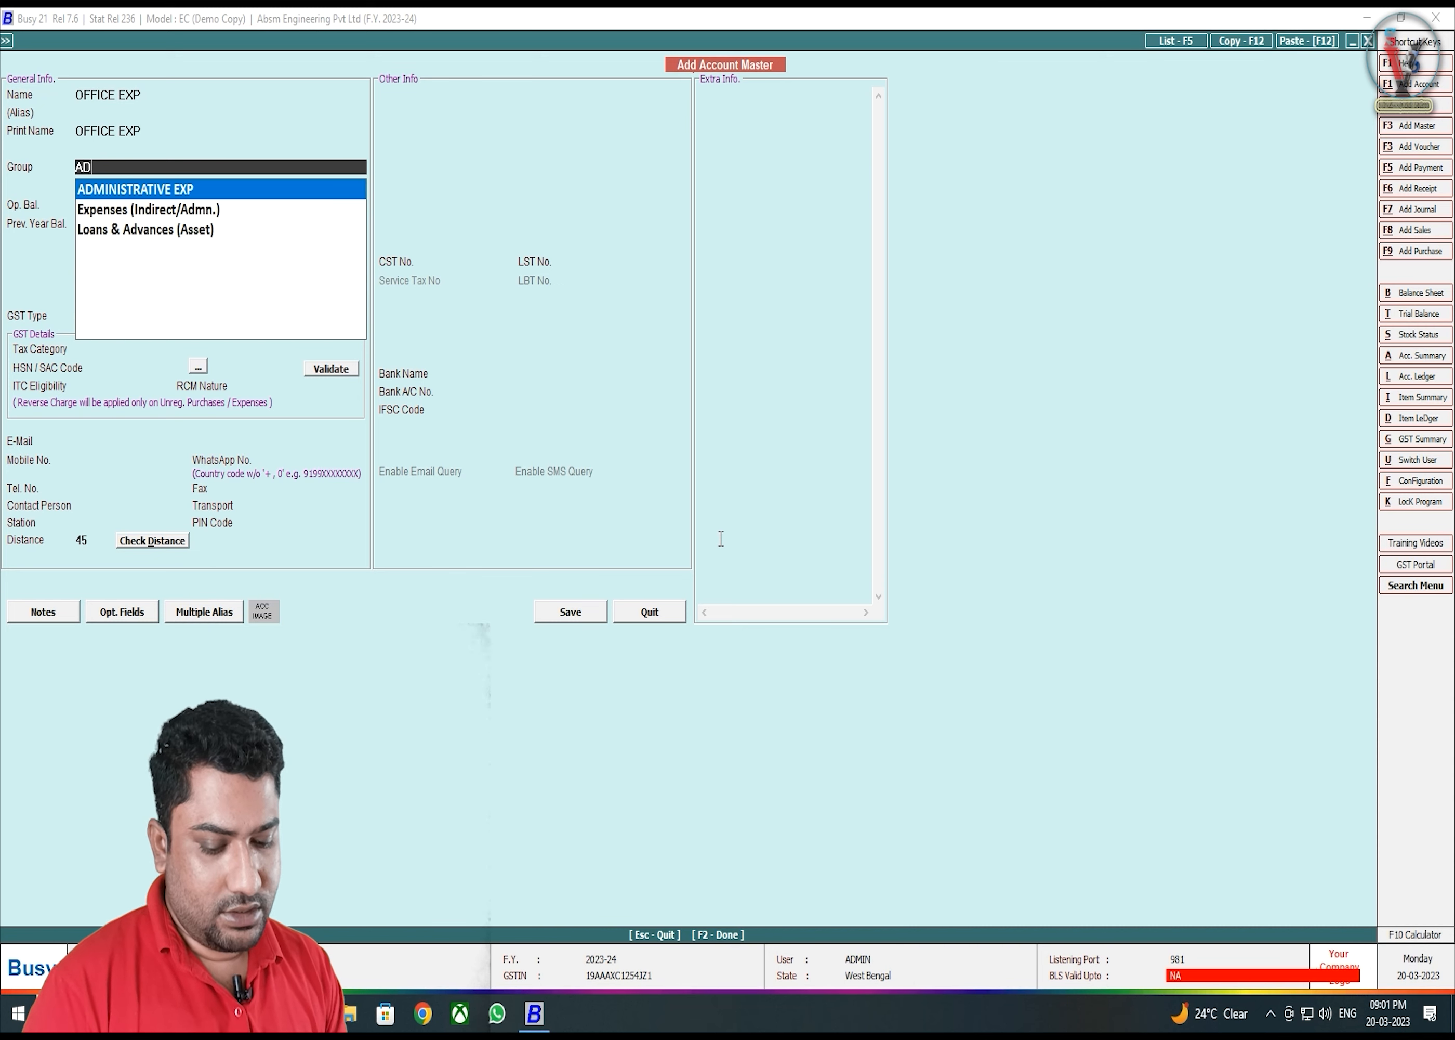
type("MI")
key("Return")
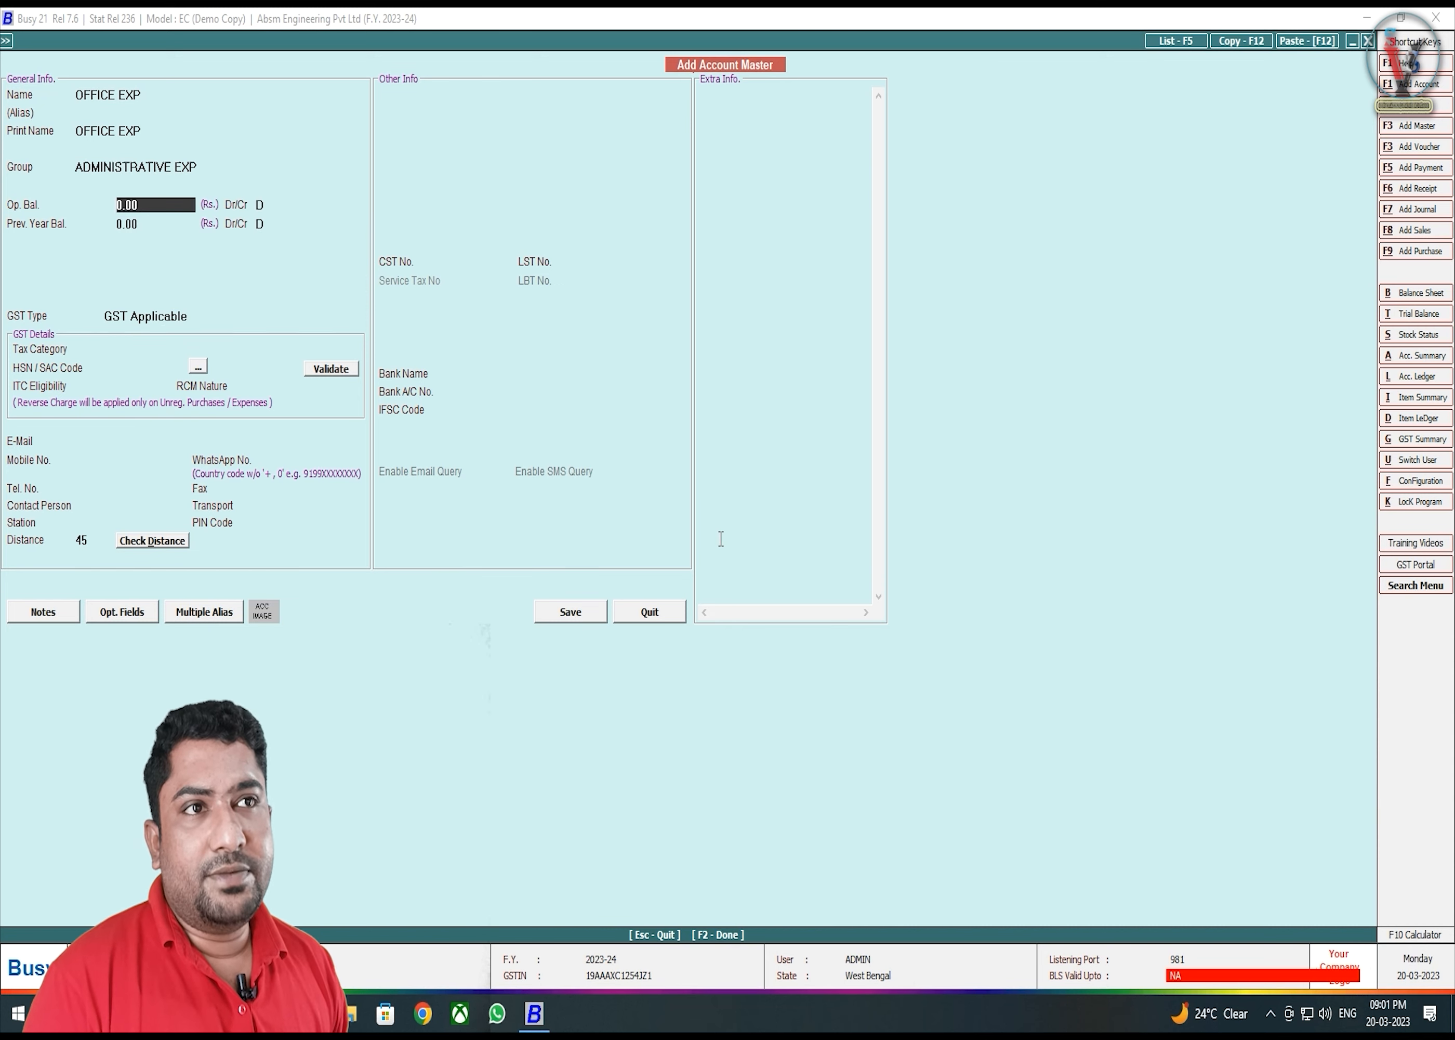
key("Up")
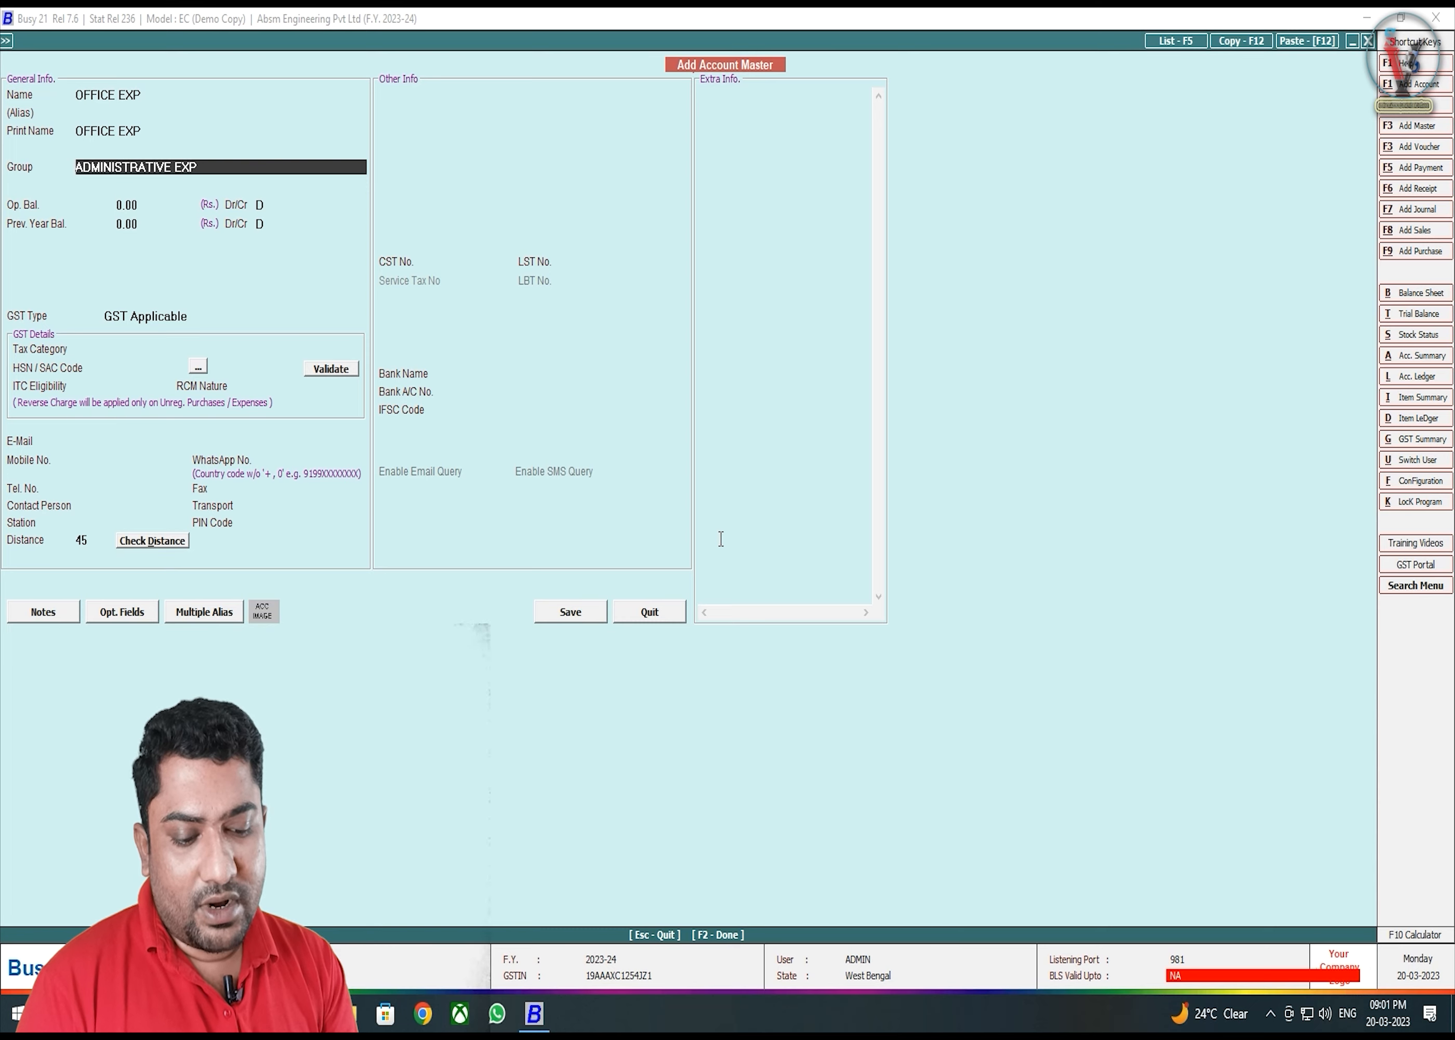
key("F3")
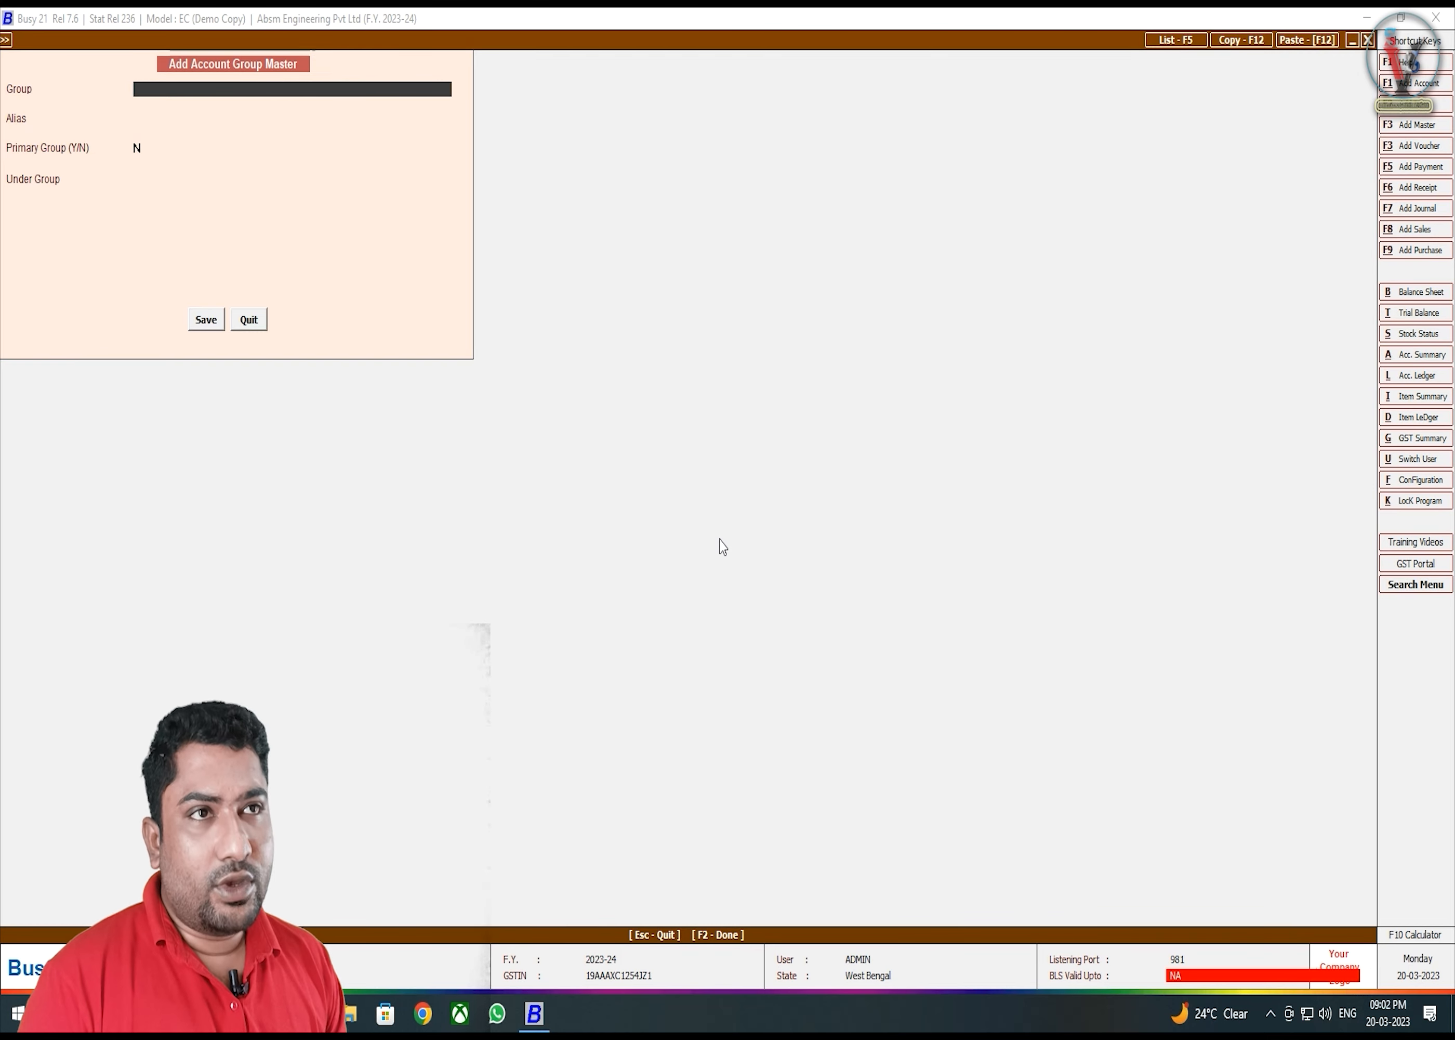
- Save the new group ADMINISTRATION EXPENSES under Expenses (Indirect/Admn.)
type("ADMI")
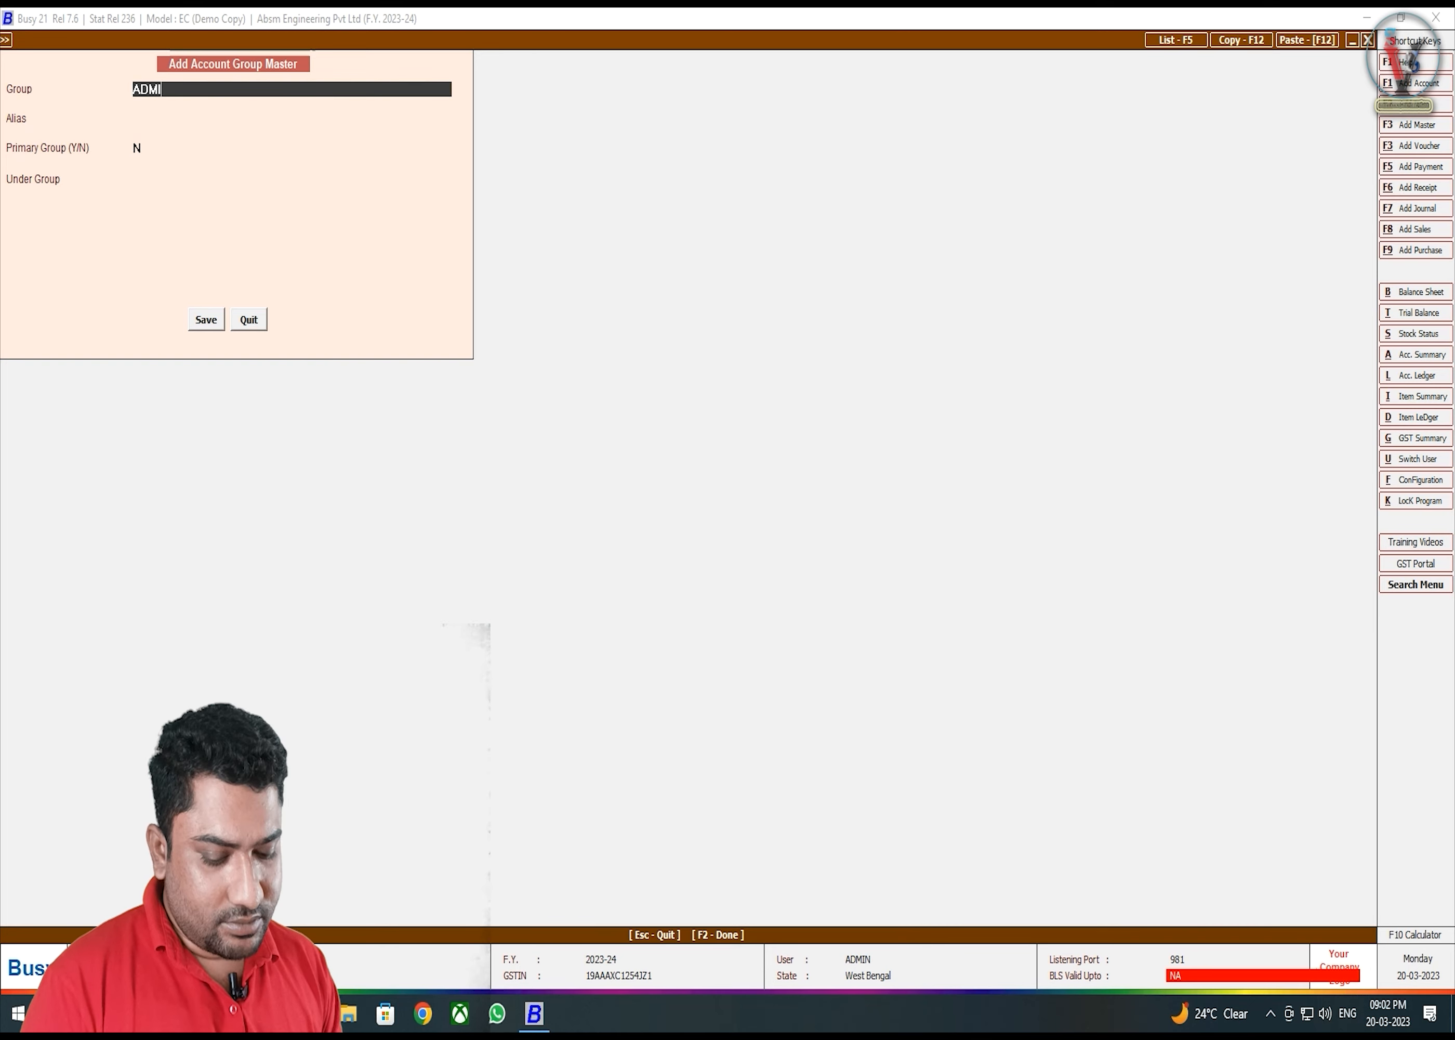
type("NISTRA")
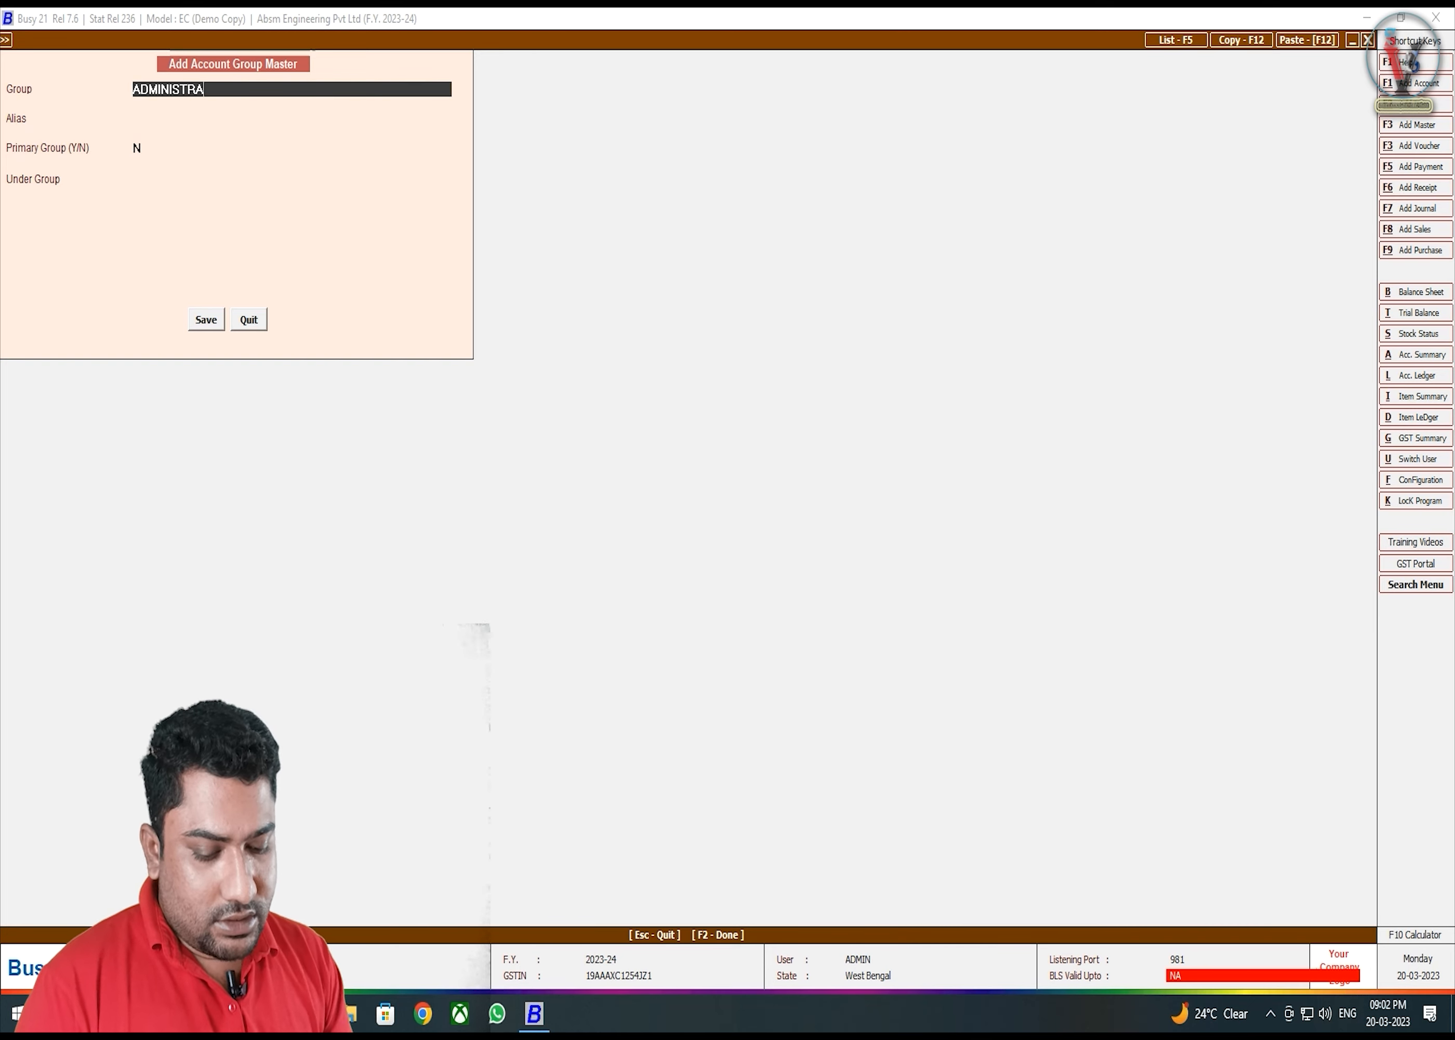
type("TION")
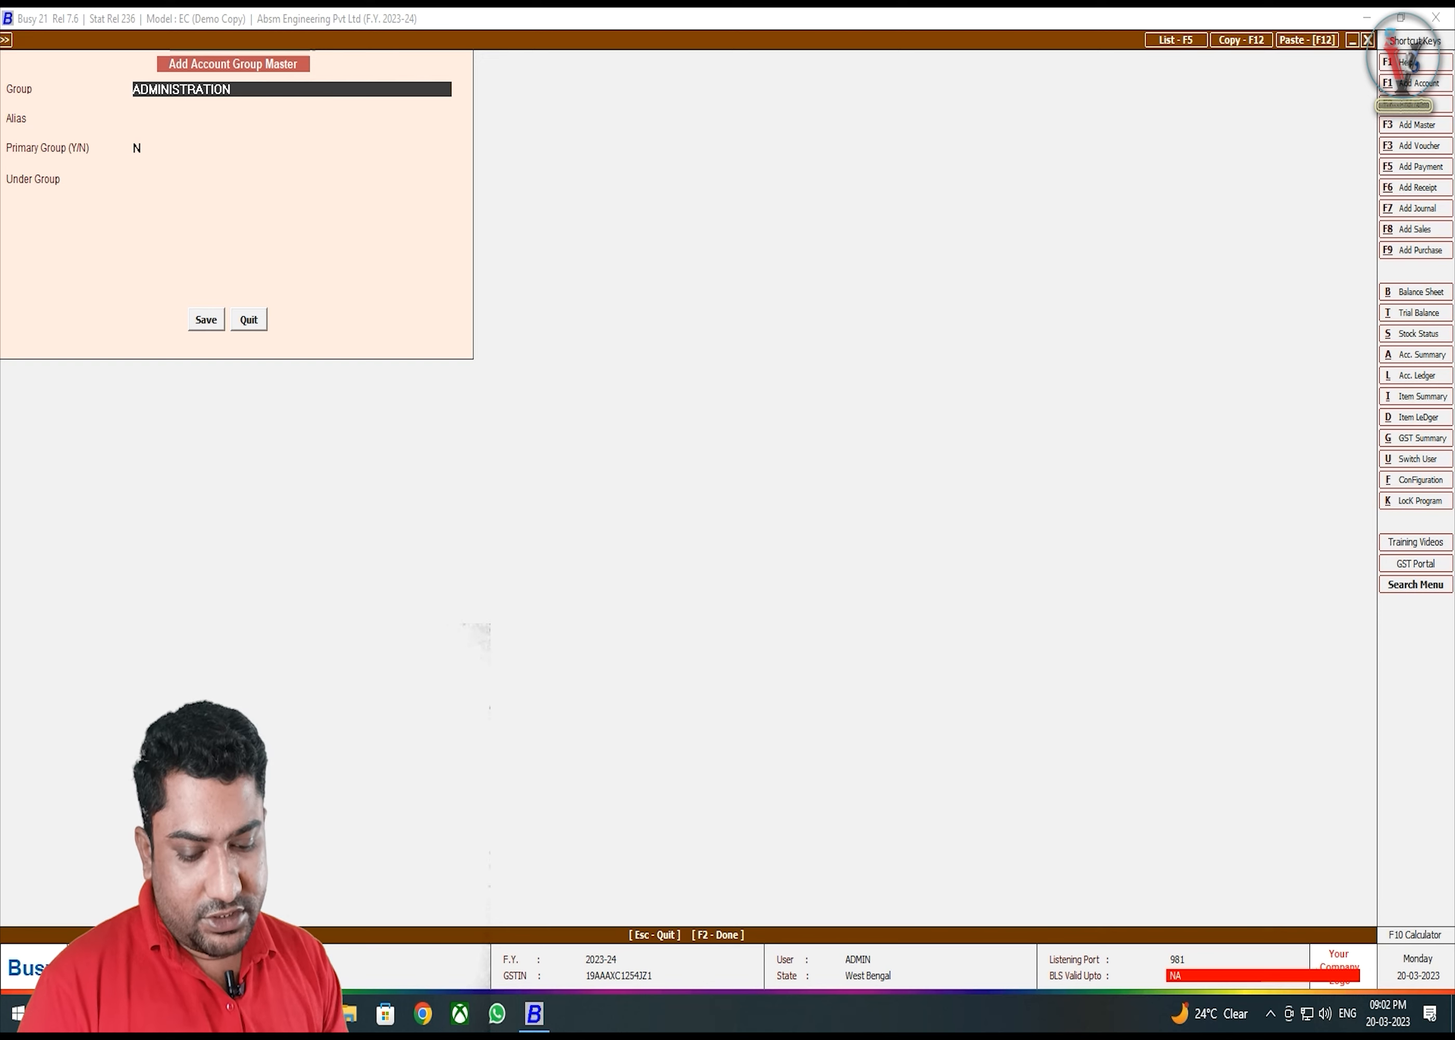
type(" EXPE")
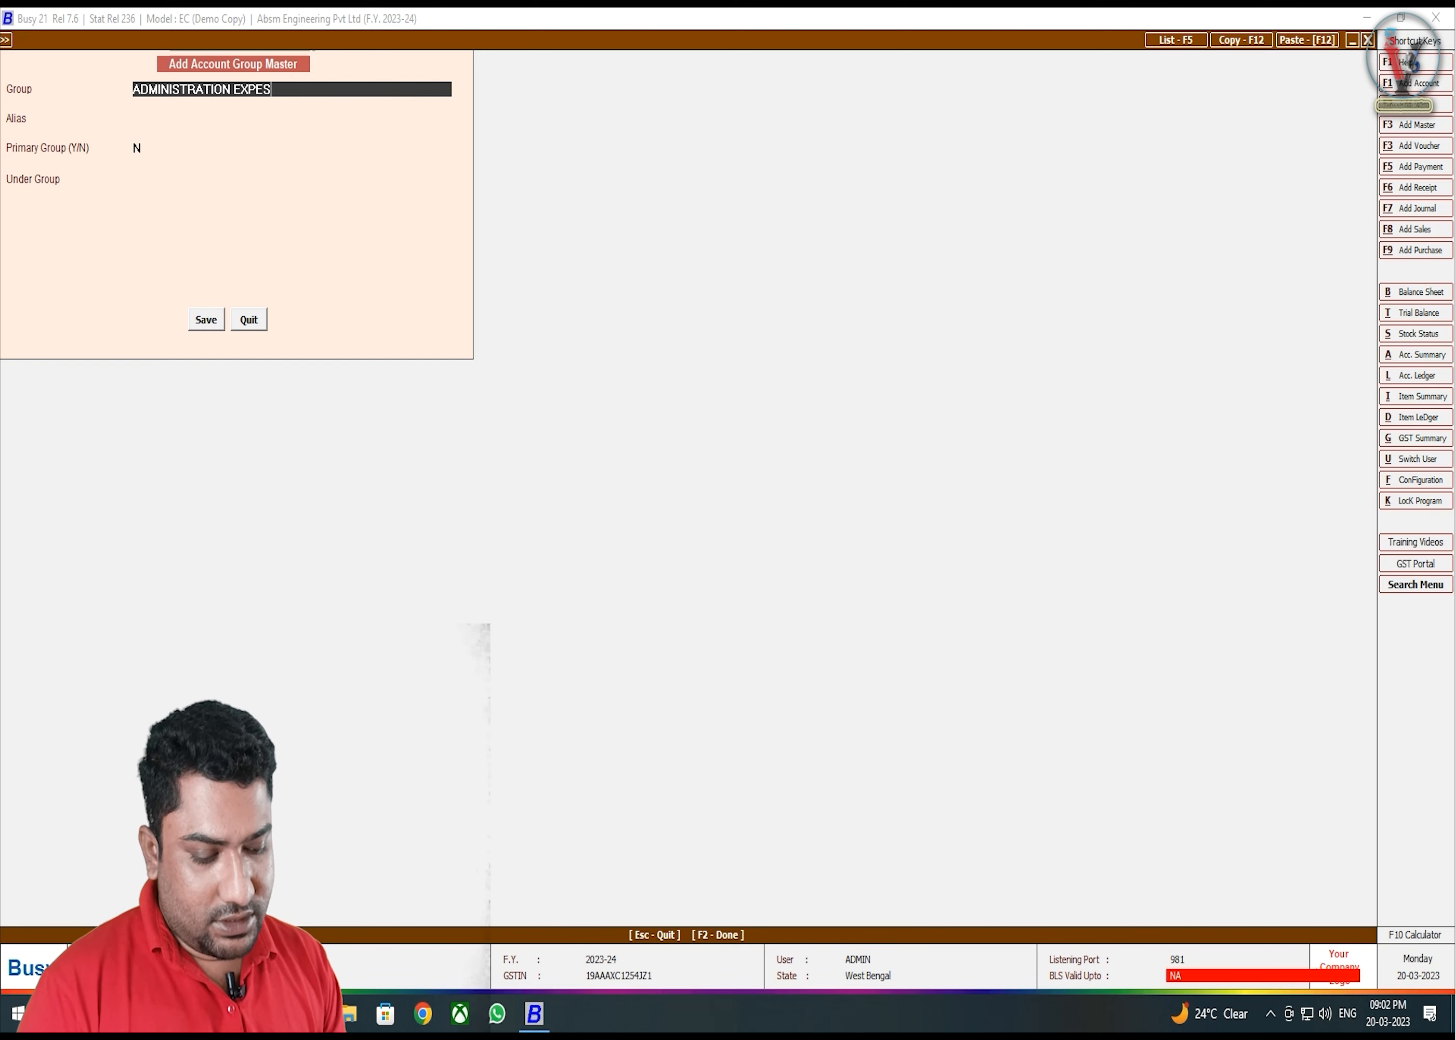
type("NSES")
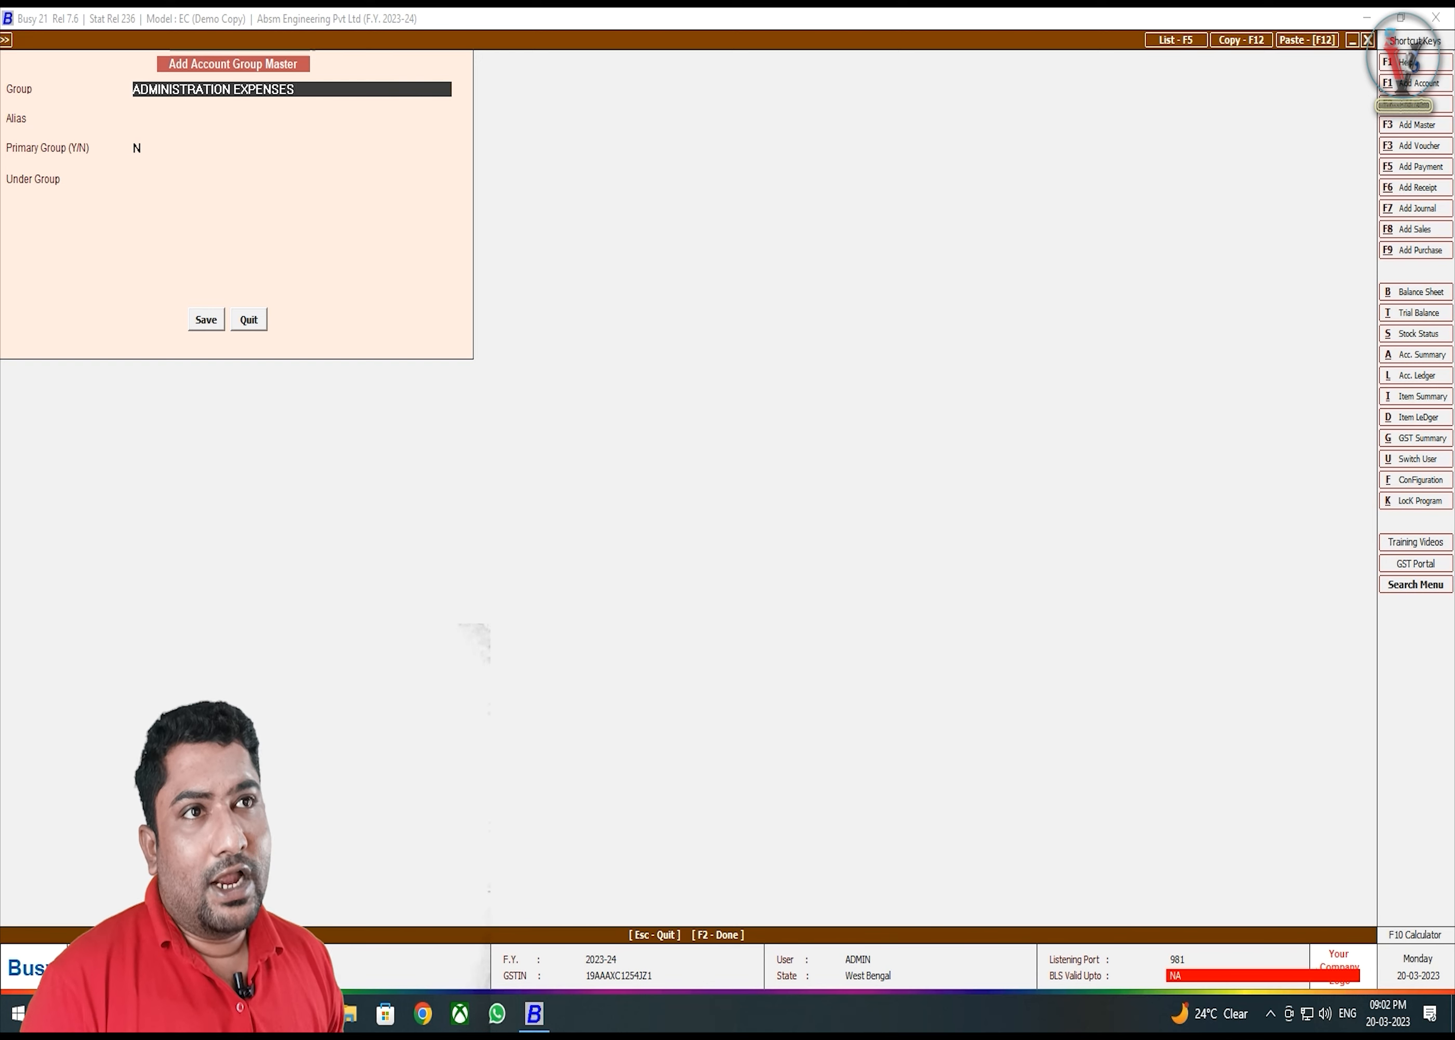
key("Return")
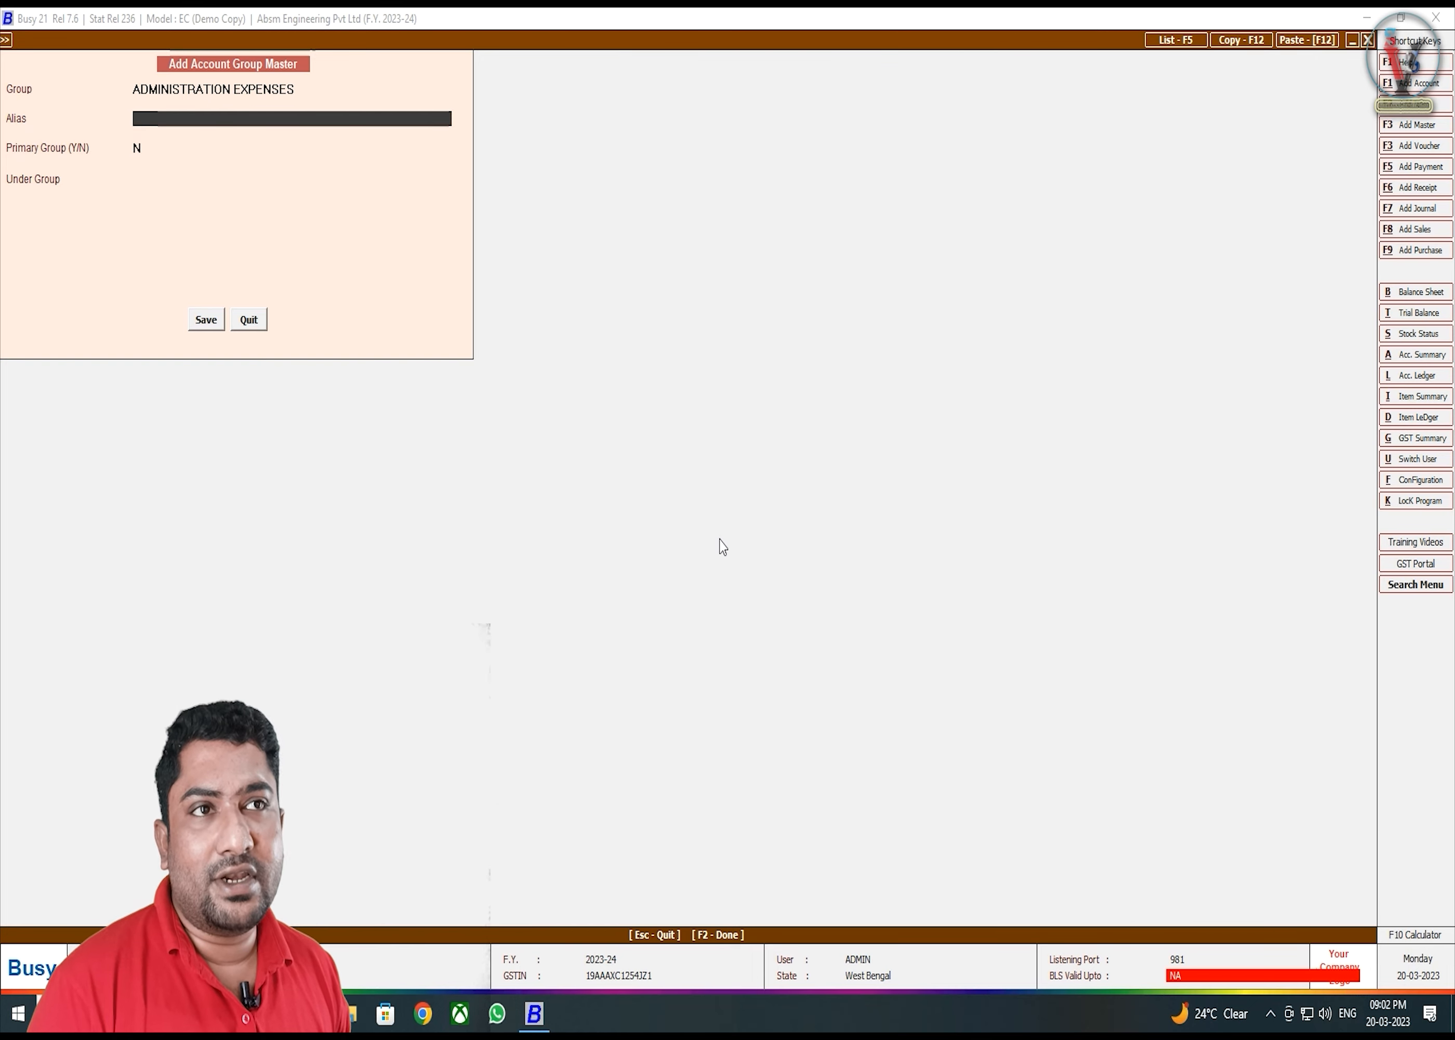
key("Return")
key("Return")
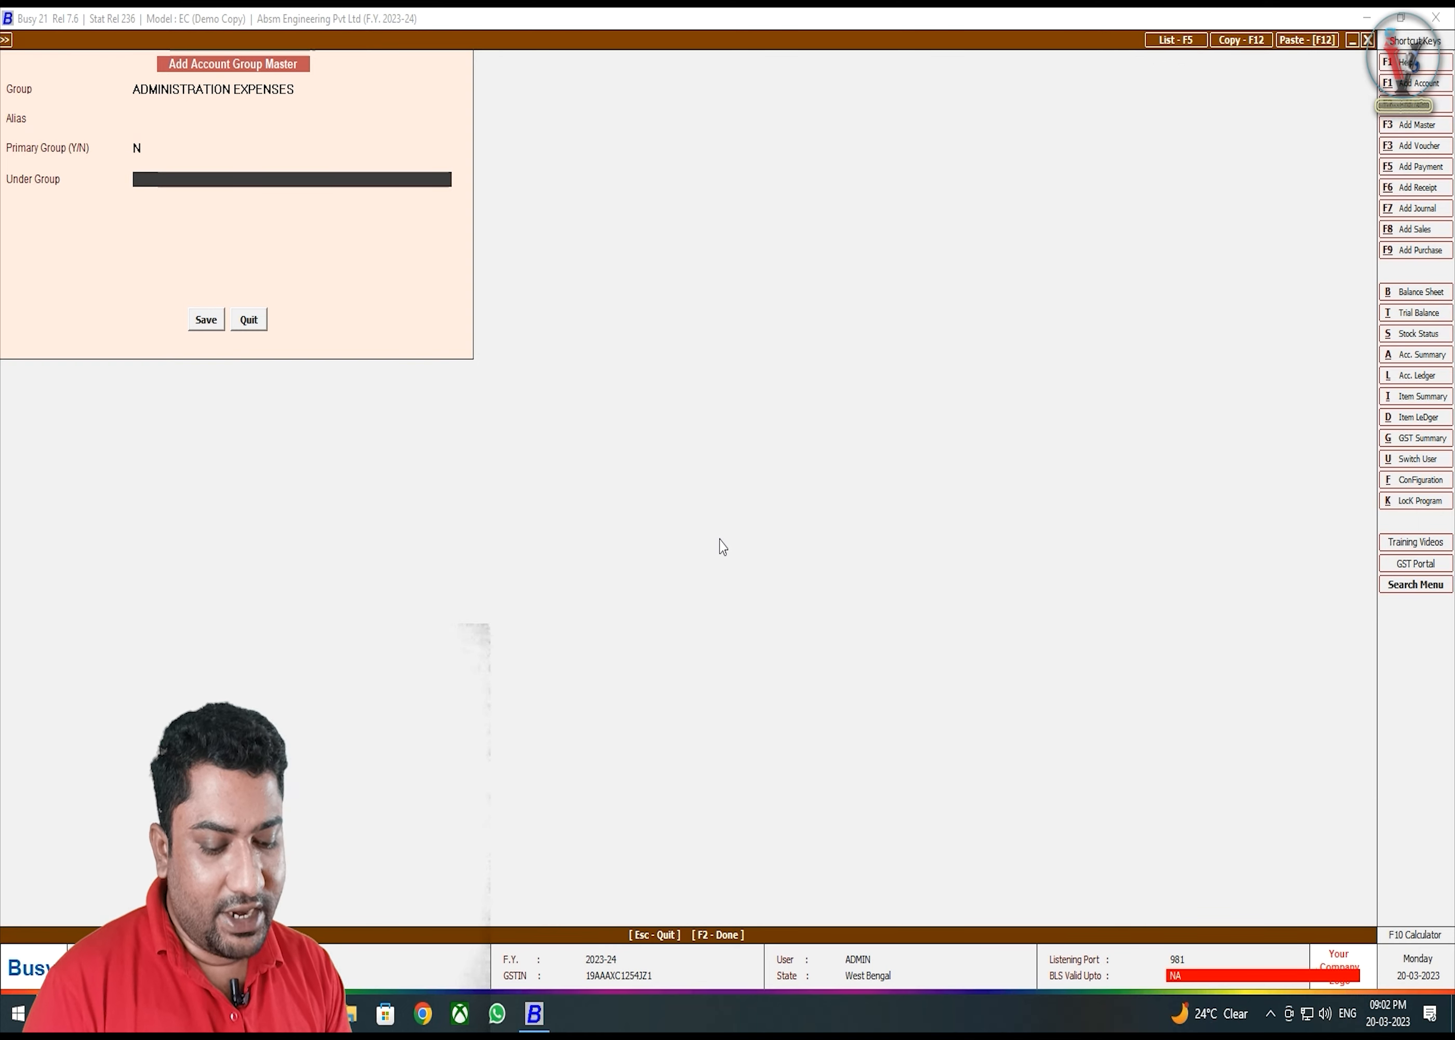
type("IN")
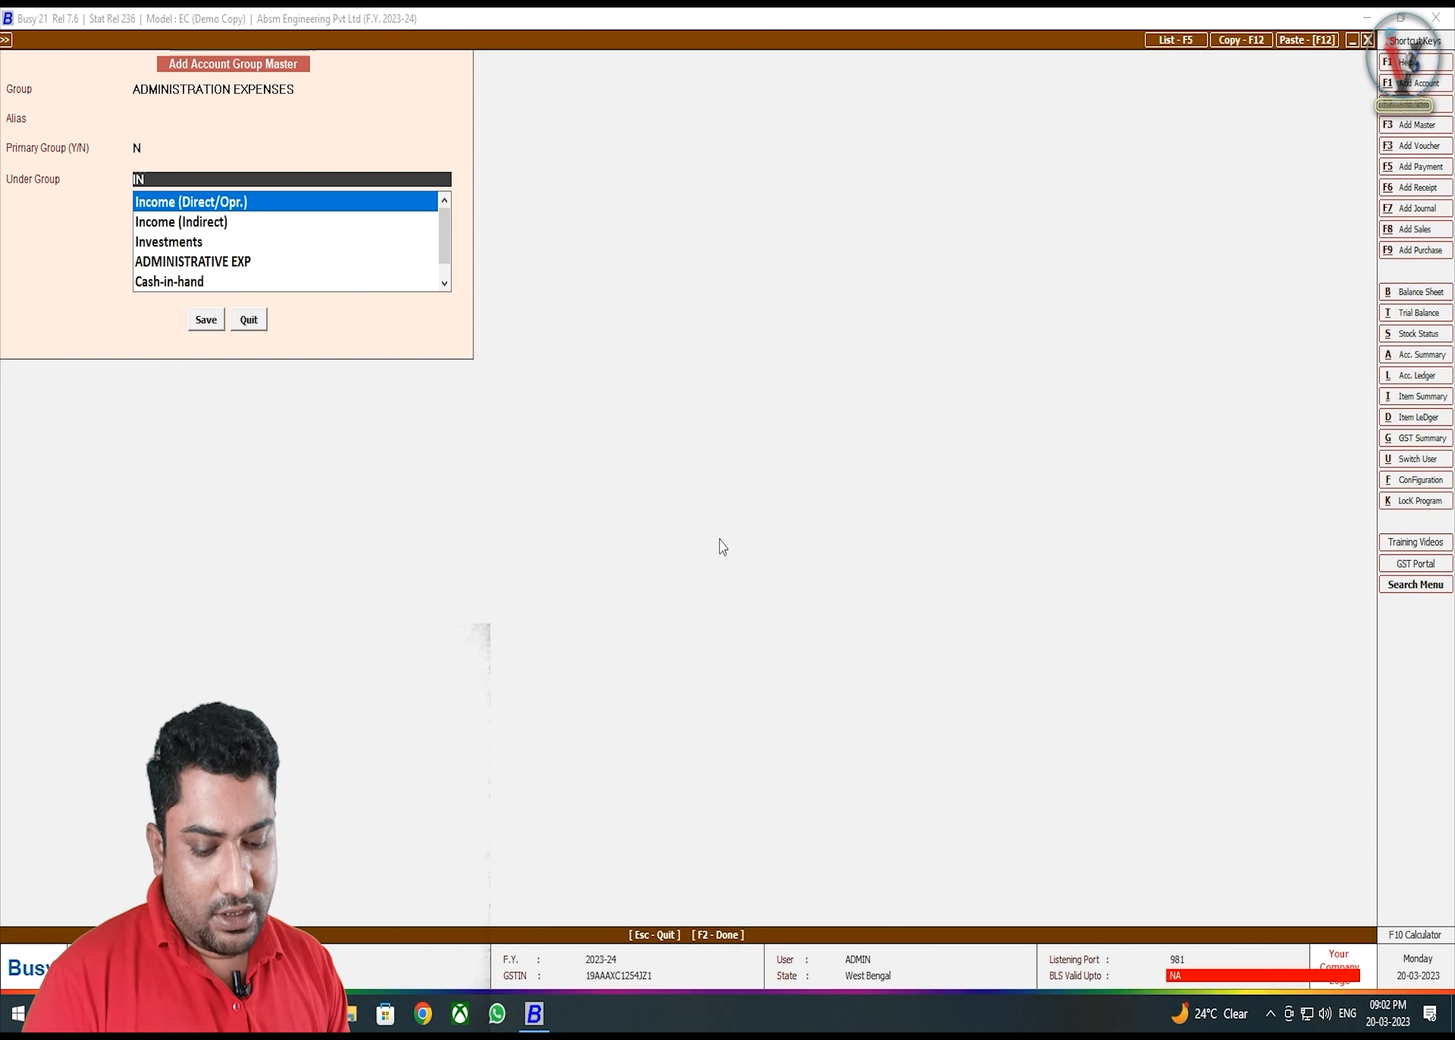
type("D")
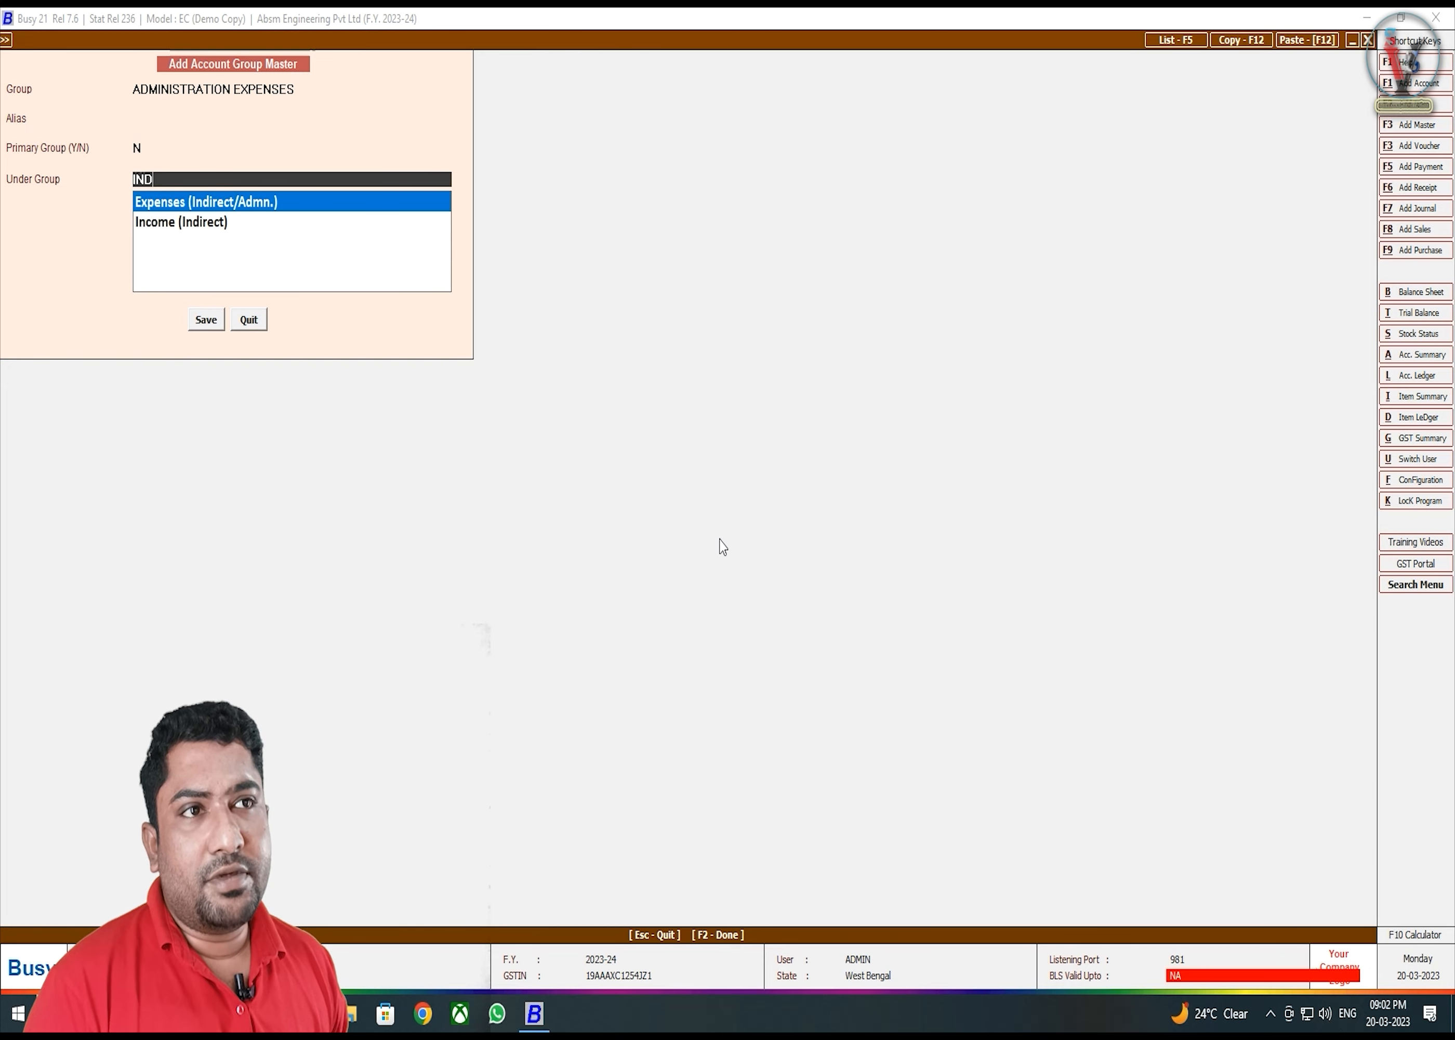
key("Return")
key("Return")
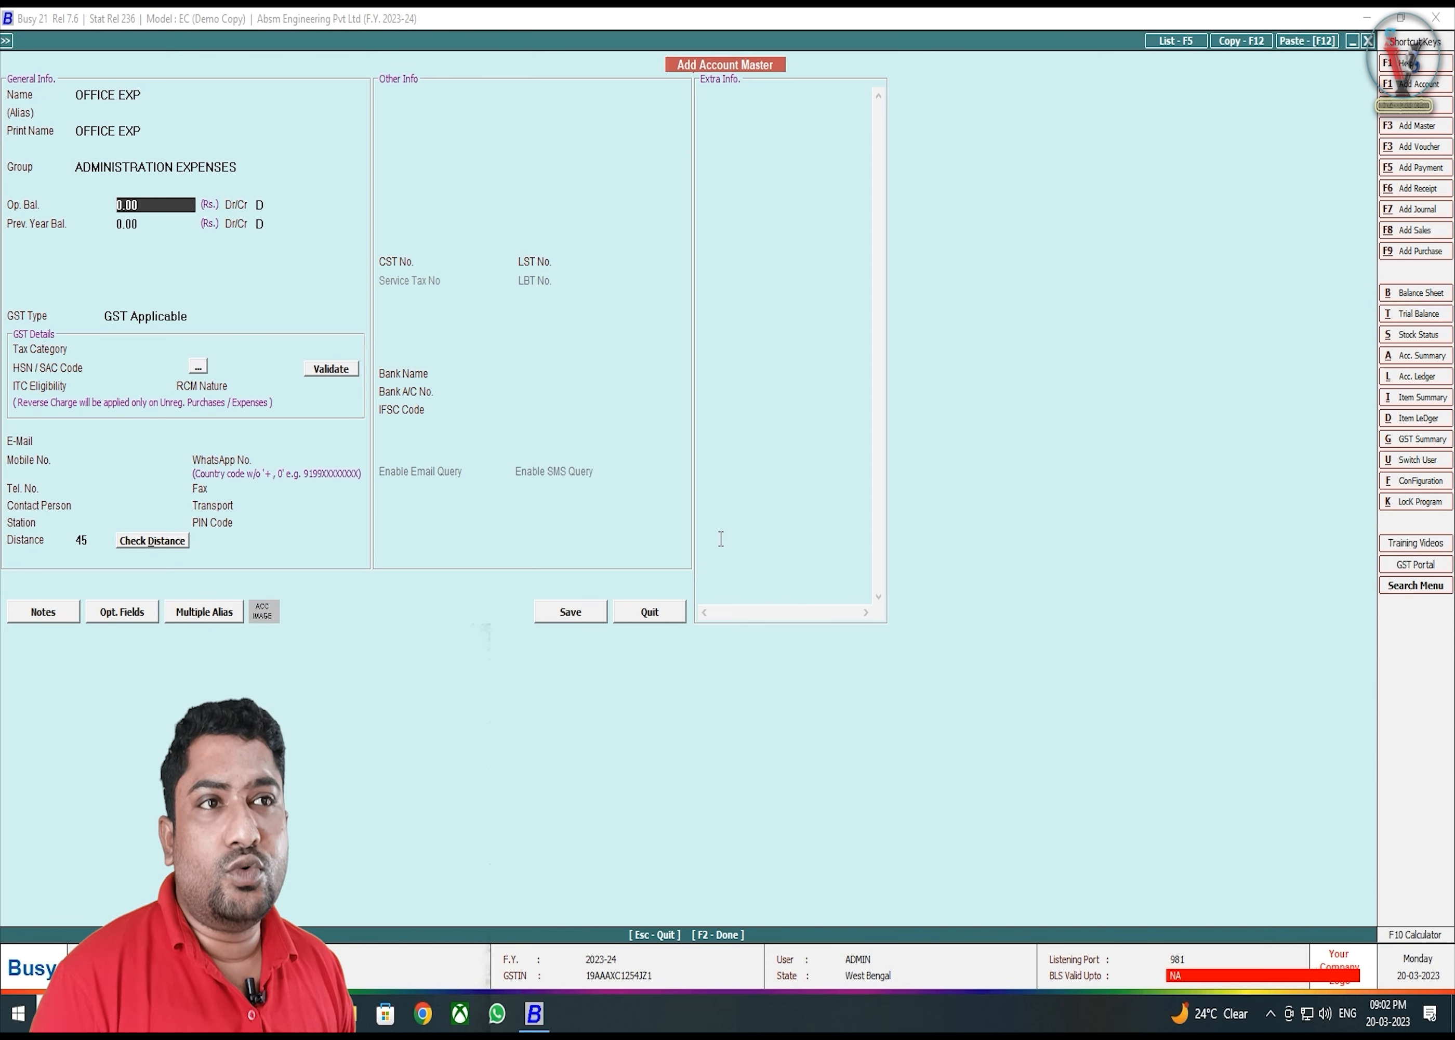
key("Return")
key("Return")
key("Return")
key("Return")
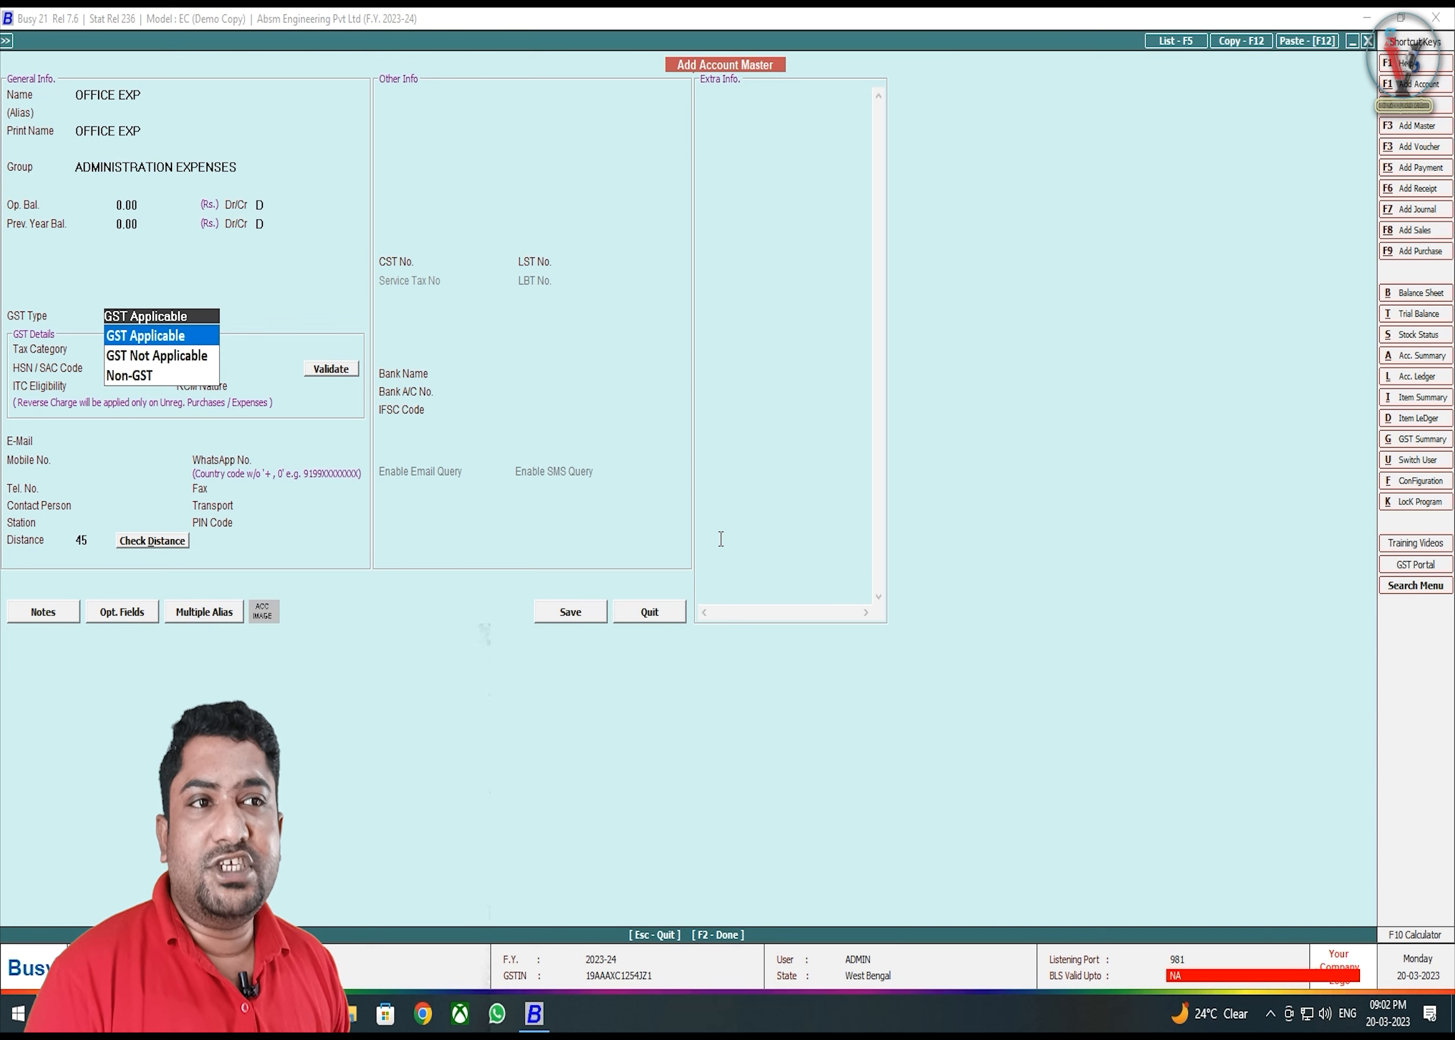
- Set OFFICE EXP's GST type to GST Not Applicable and save the account
key("Down")
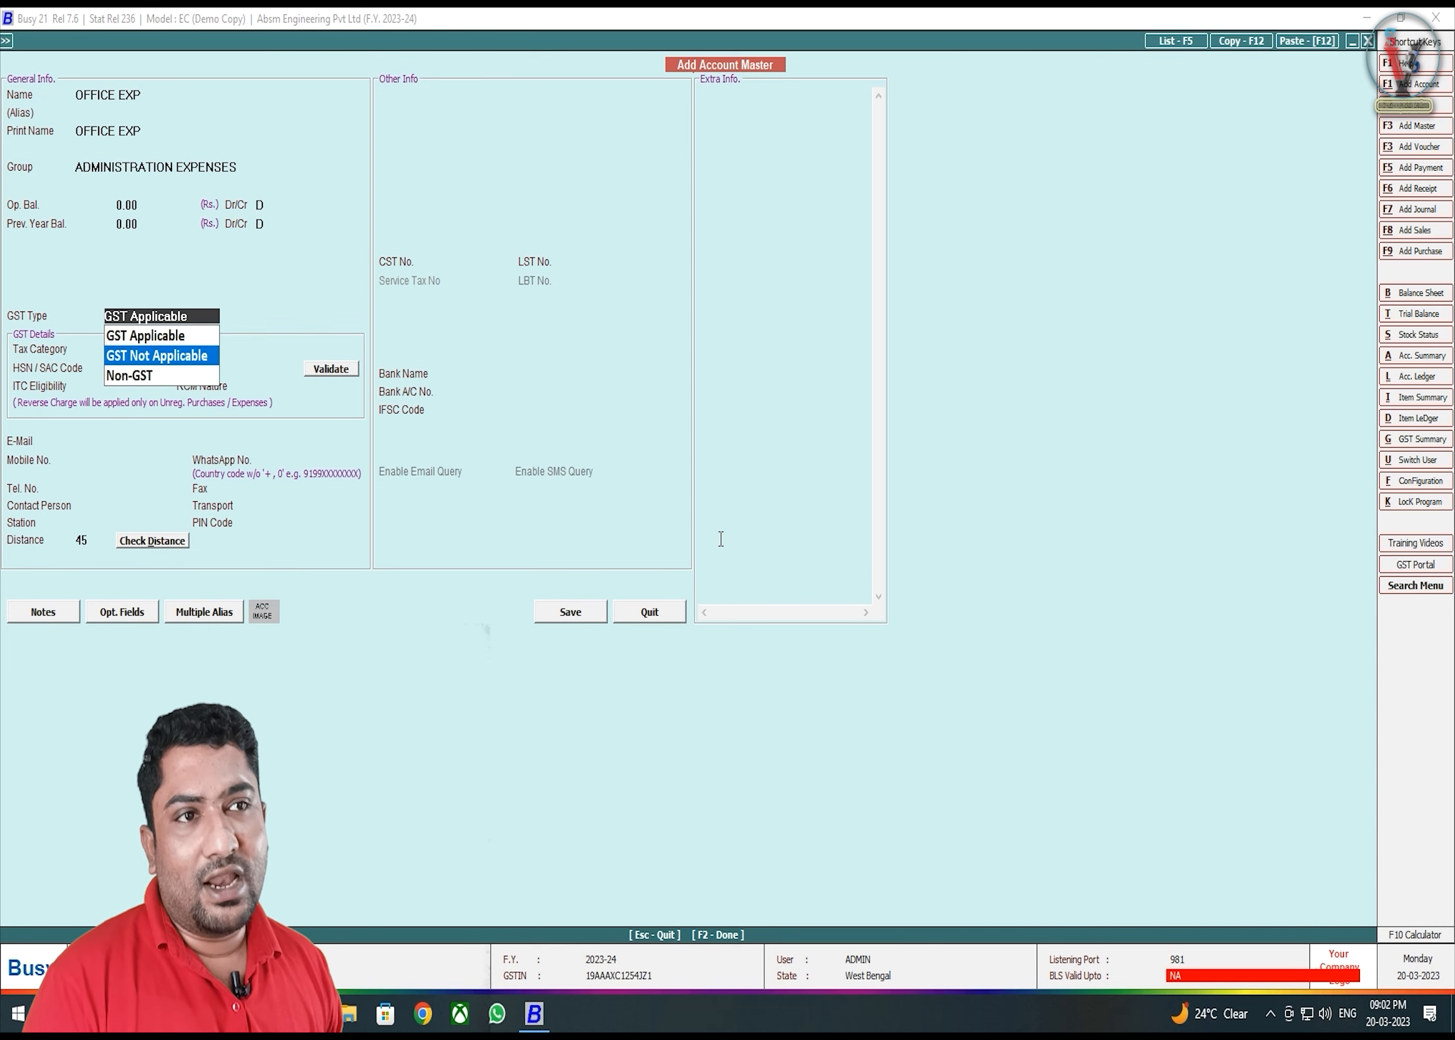
key("Return")
key("Return")
key("Return")
key("Return")
key("Return")
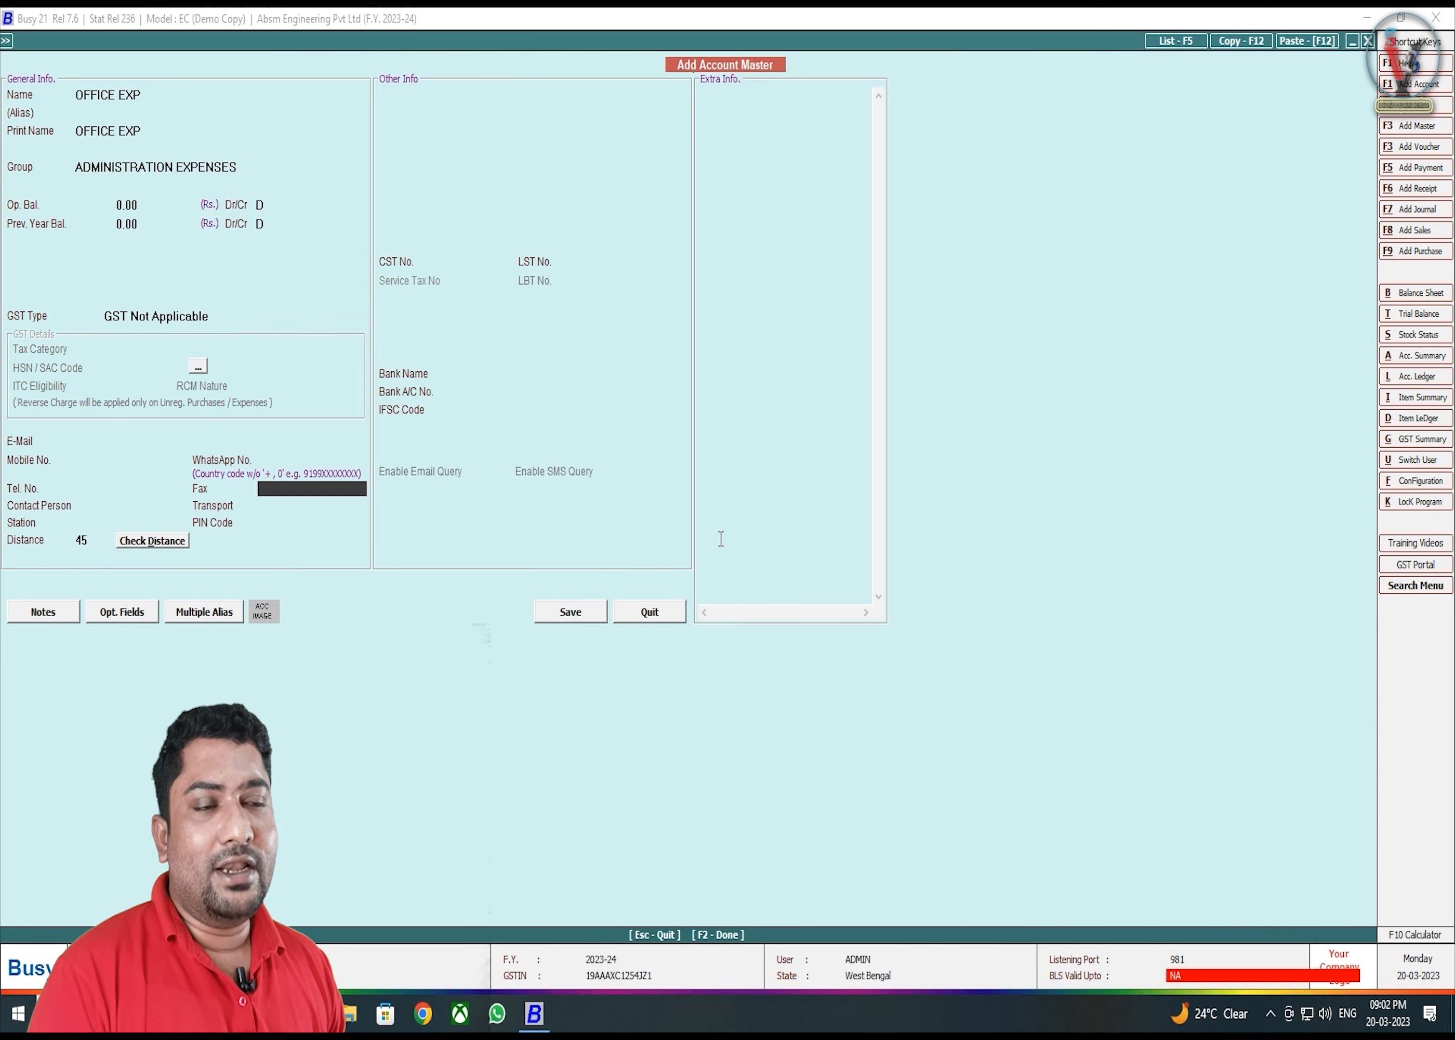
key("F2")
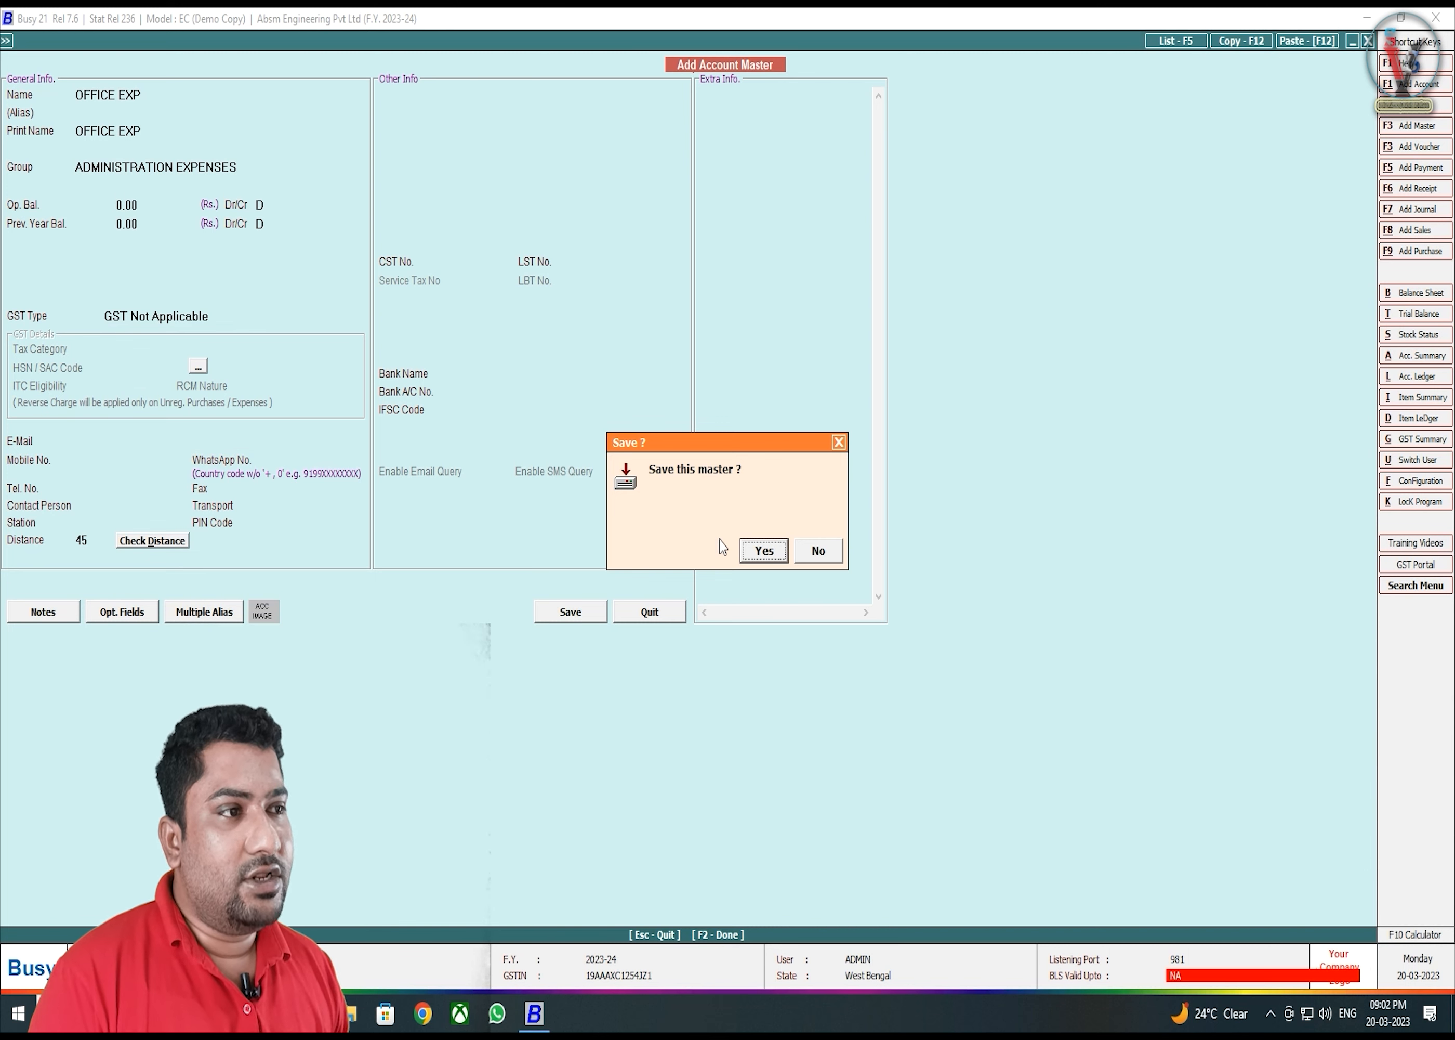
key("Return")
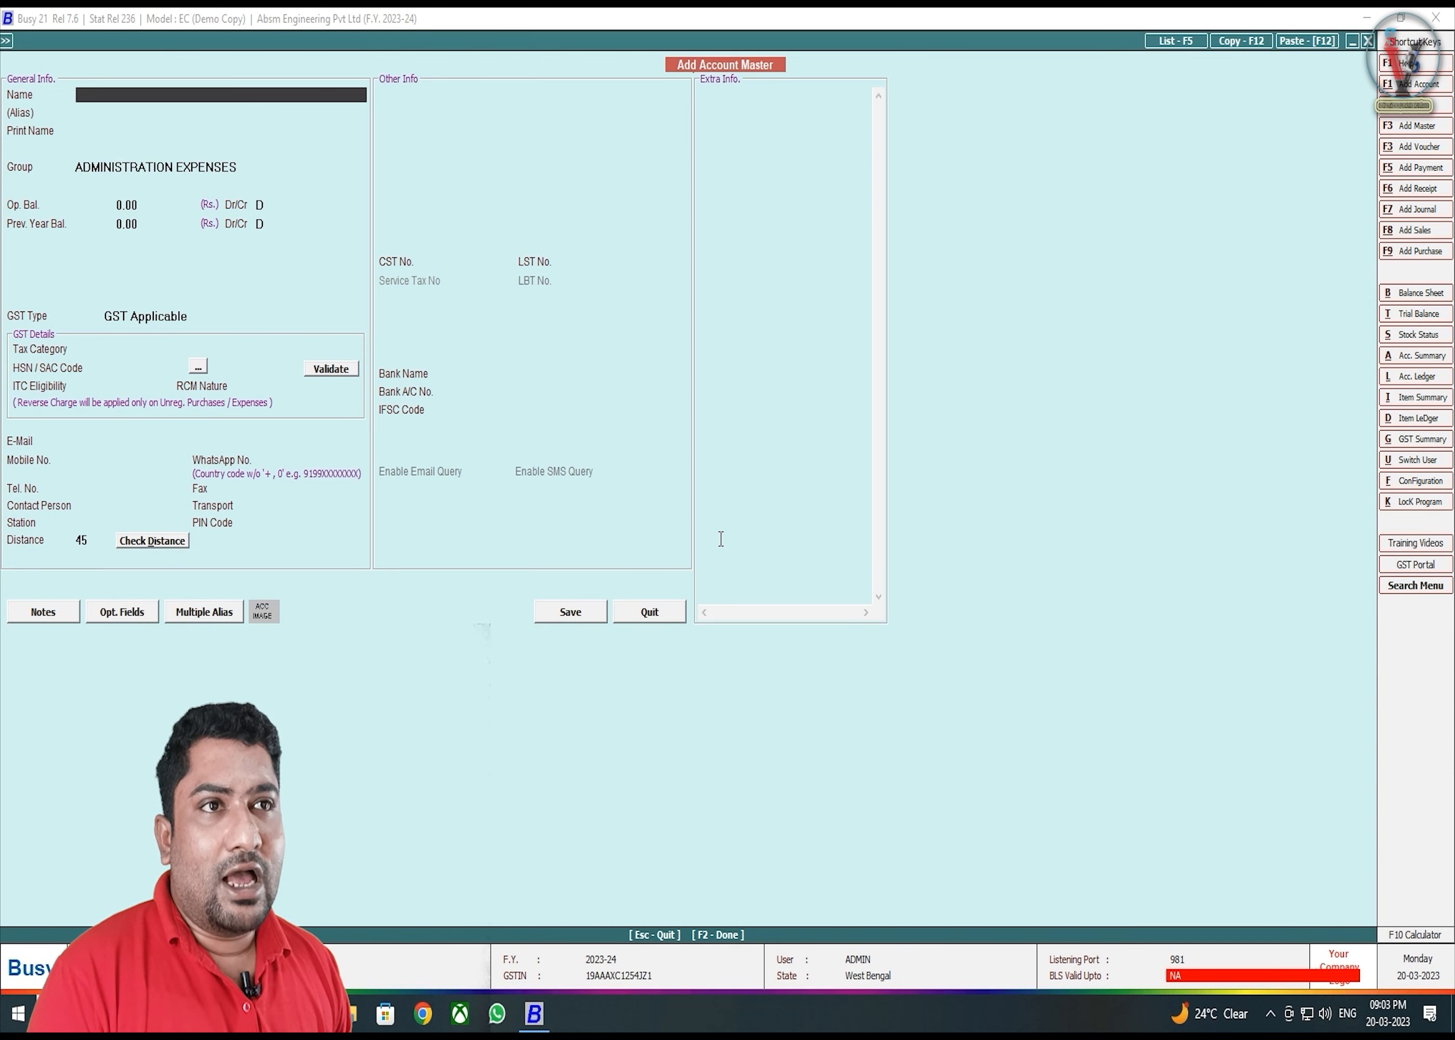
key("Escape")
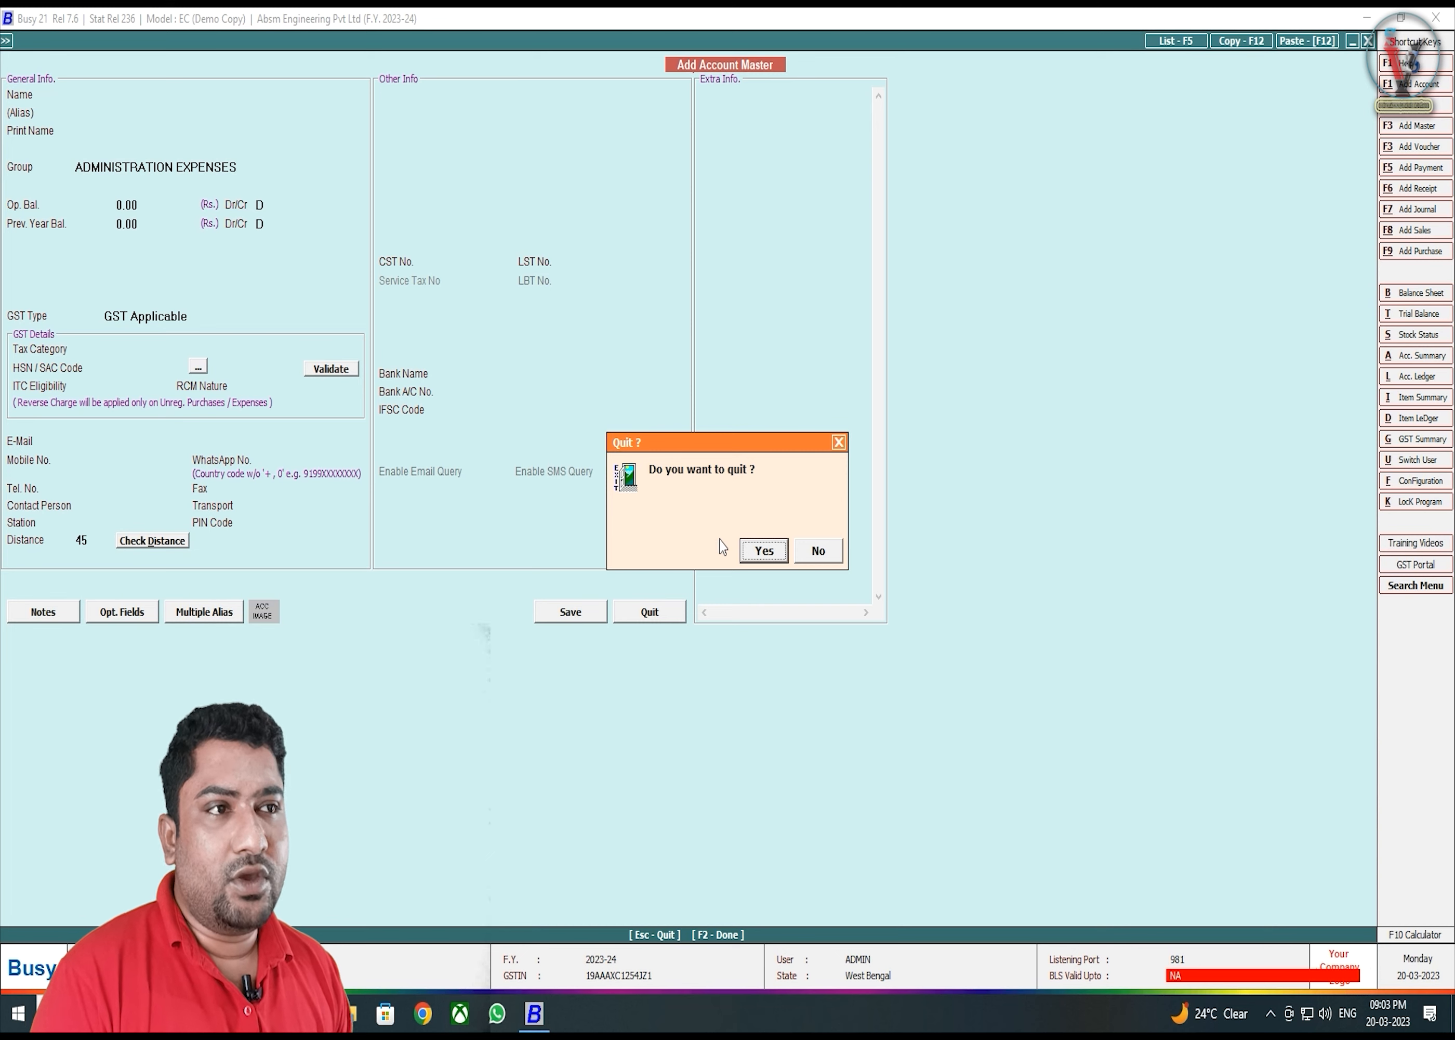
- Quit the account form and open Account Group Add from the Masters menu
key("Return")
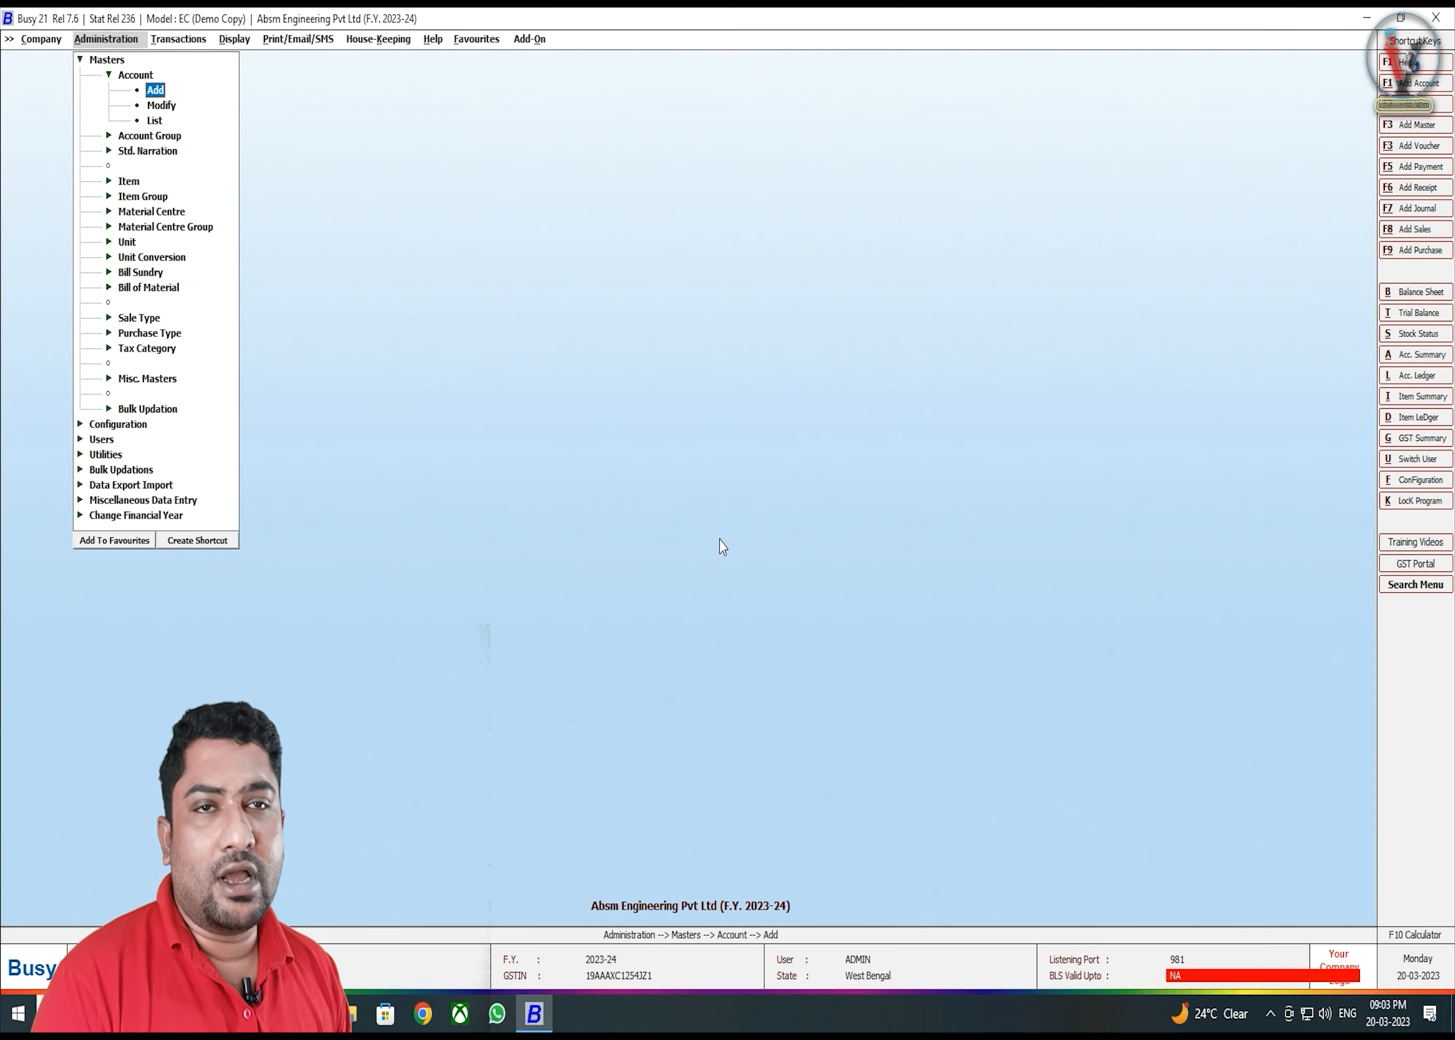
key("Down")
key("Down")
key("Down")
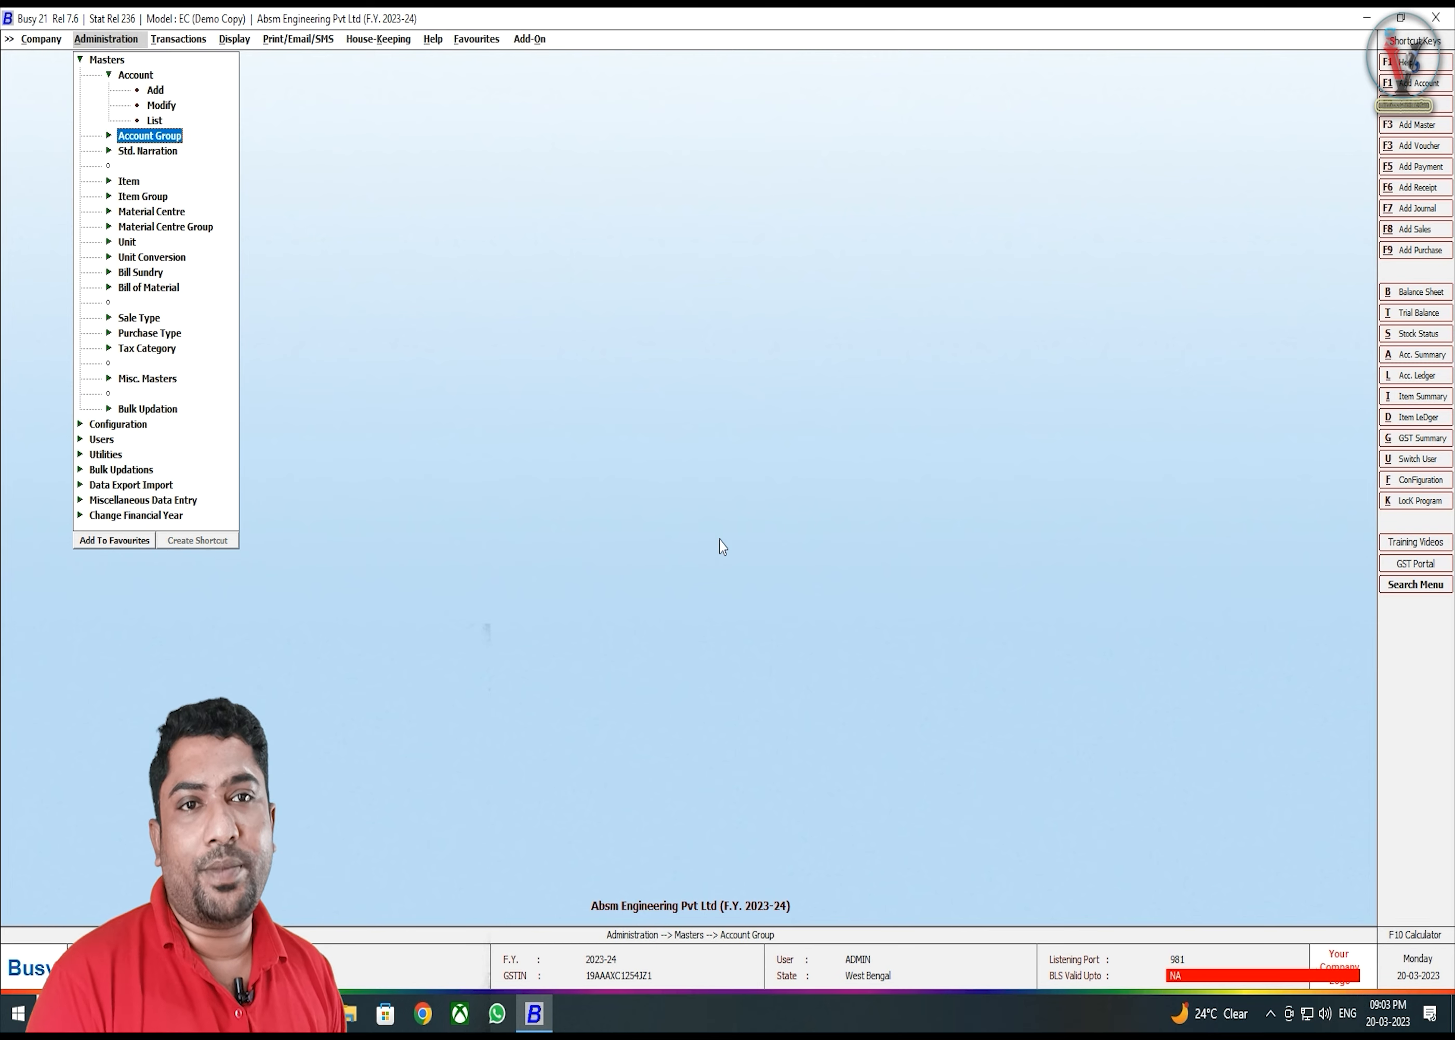
key("Return")
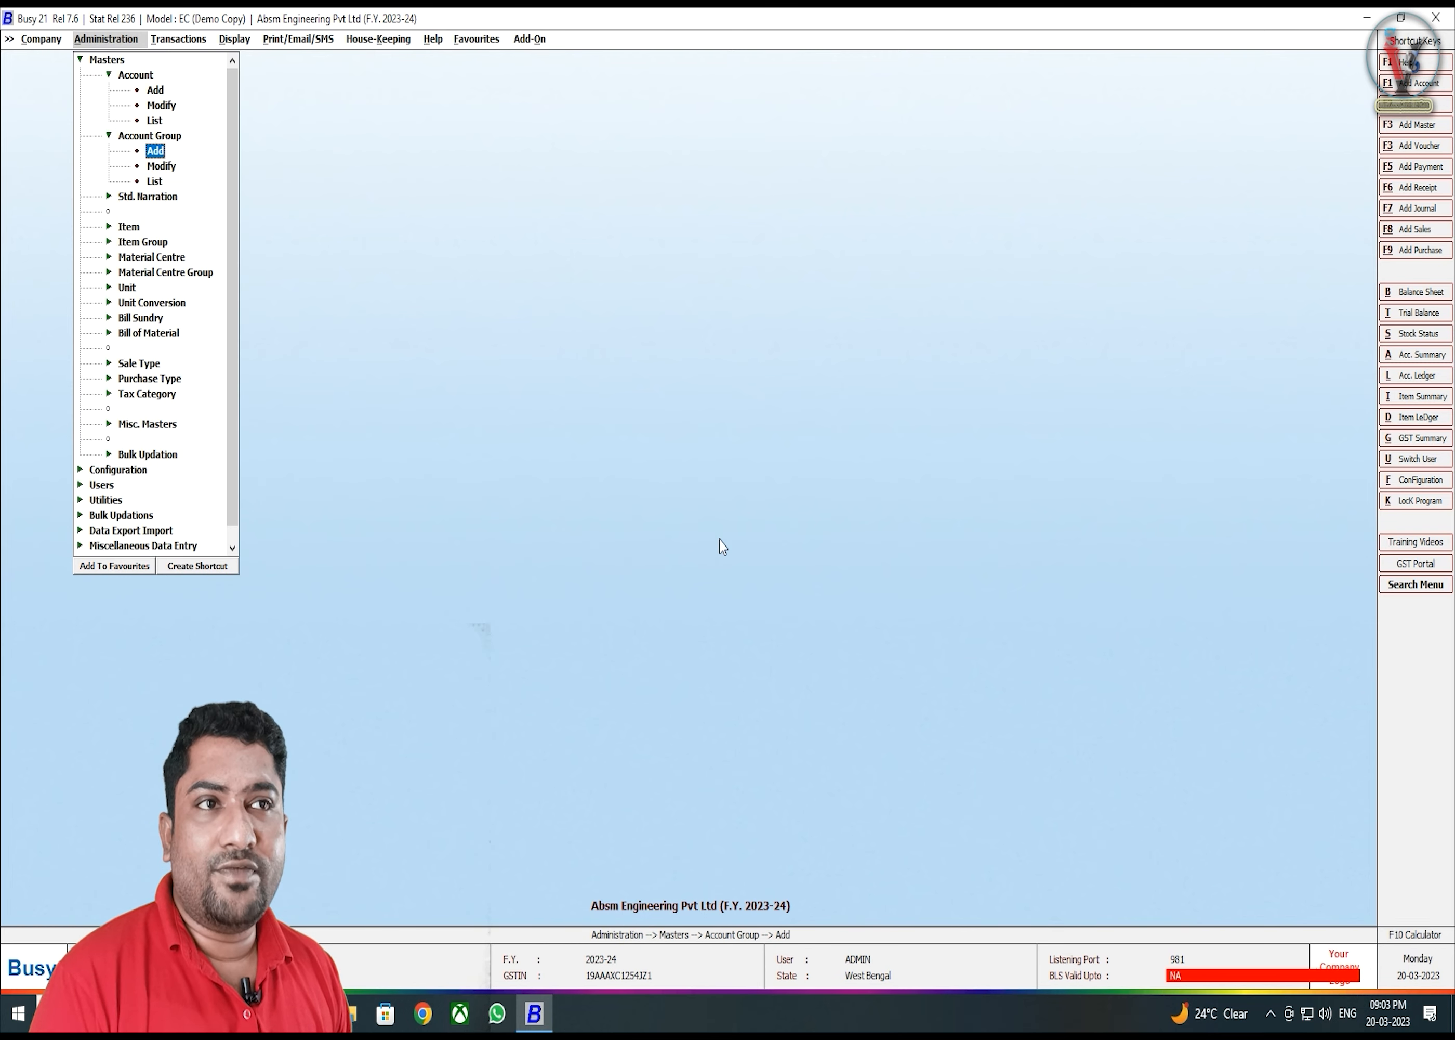
key("Return")
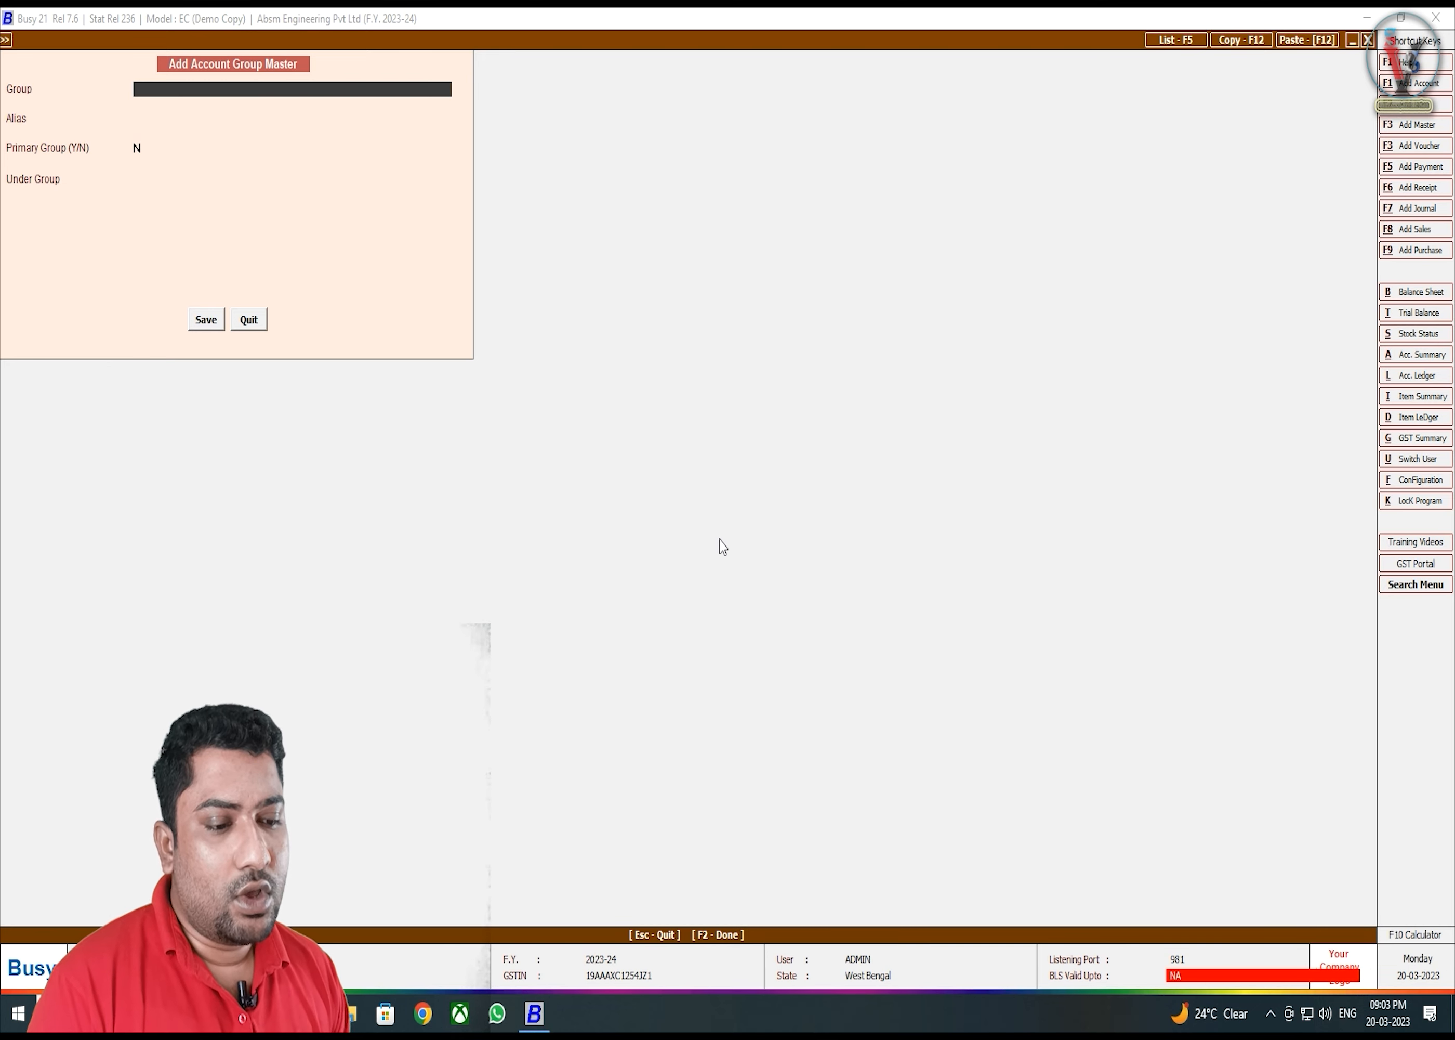
- Save a non-primary OTHER EXPENSES group under Expenses (Indirect/Admn.) and close the form
type("OTHER EXPEN")
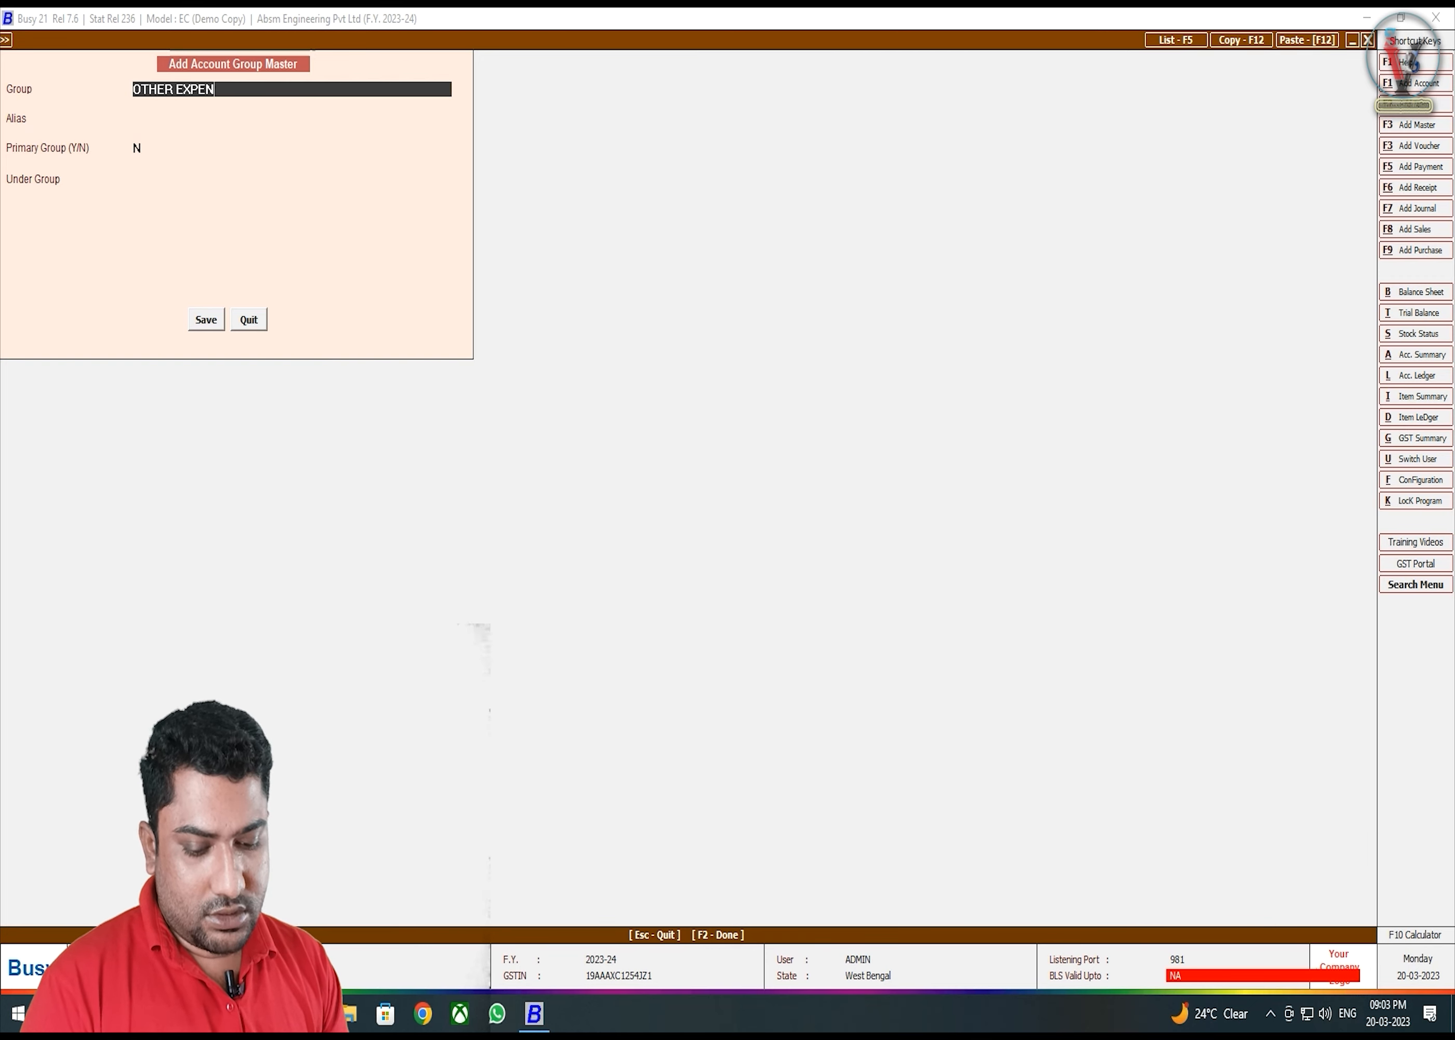
type("SES")
key("Return")
key("Return")
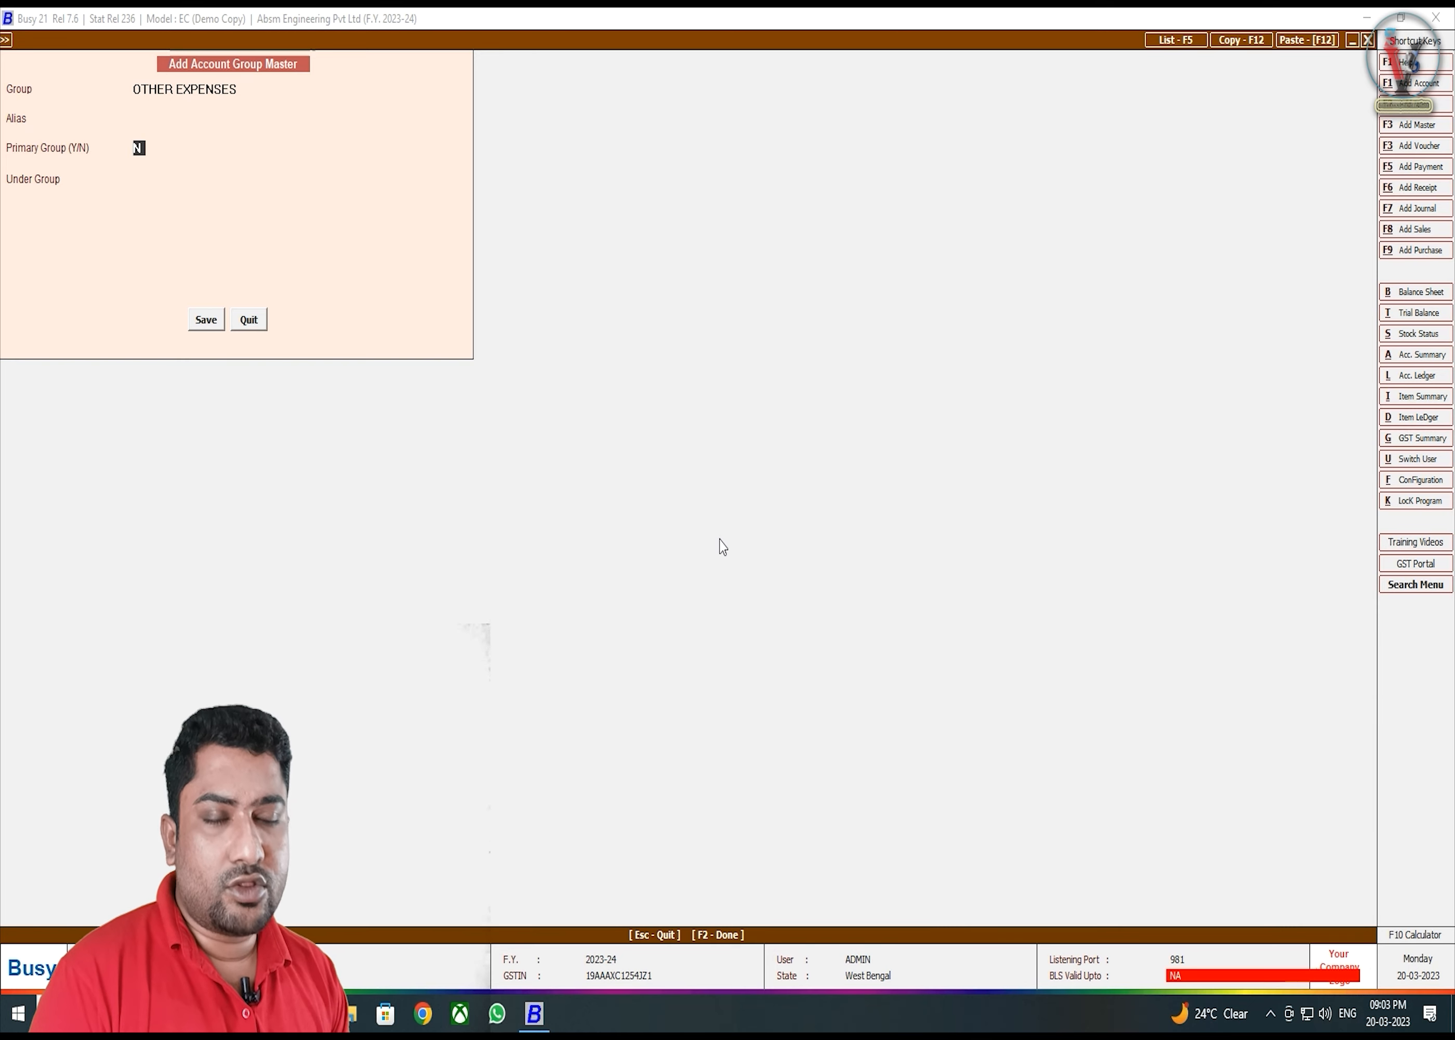
type("Y")
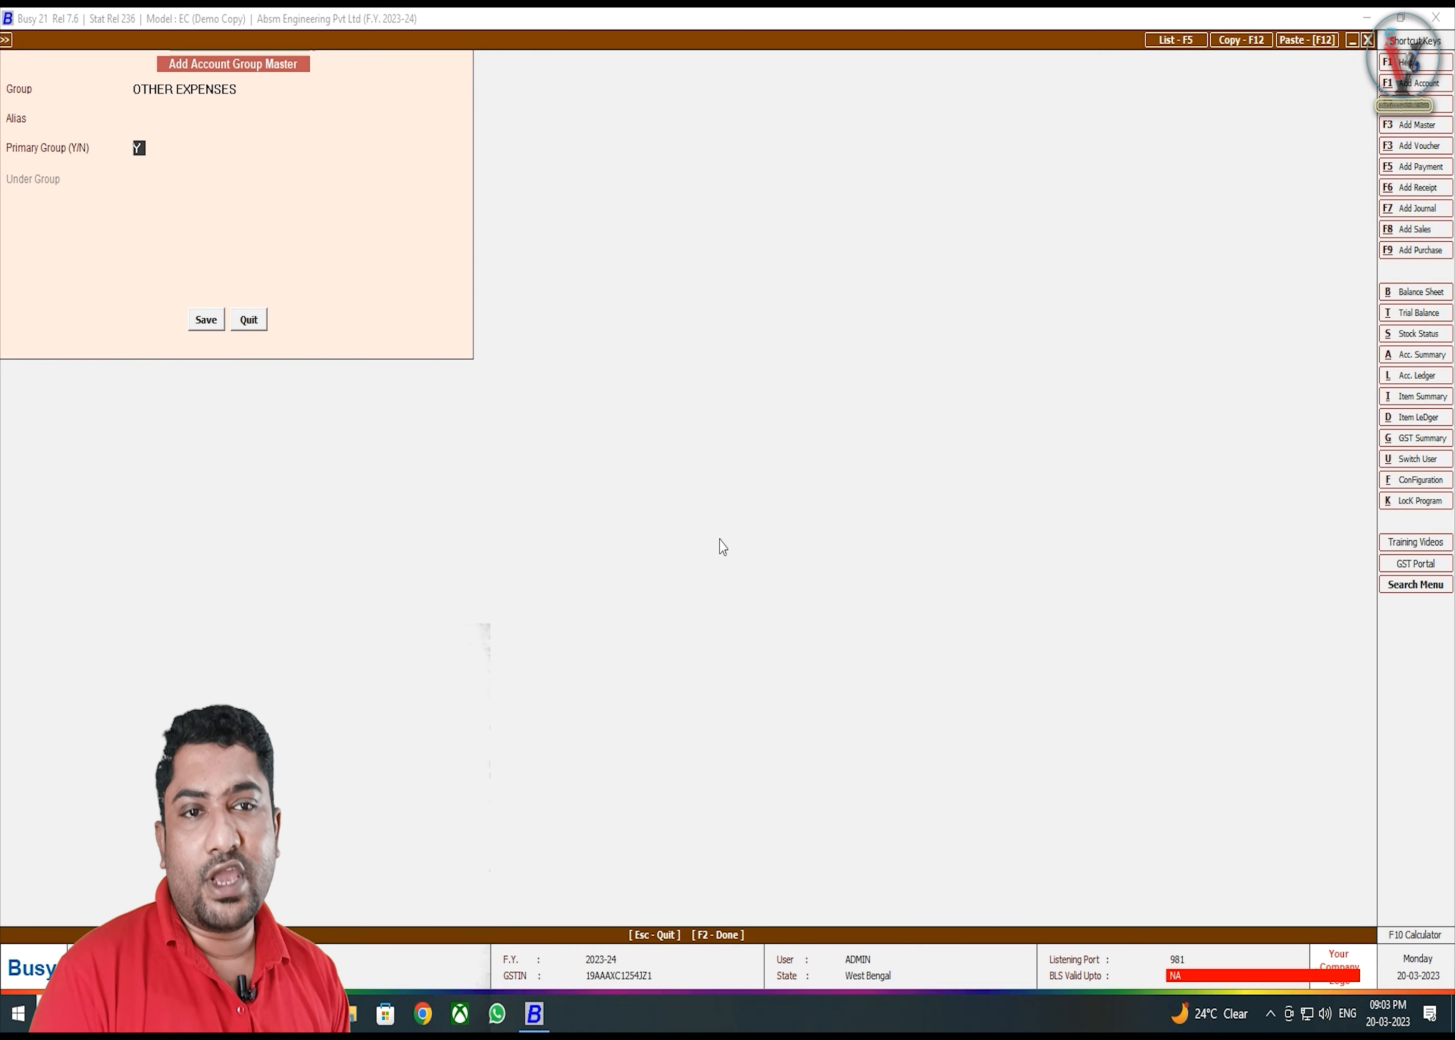
type("n")
key("Return")
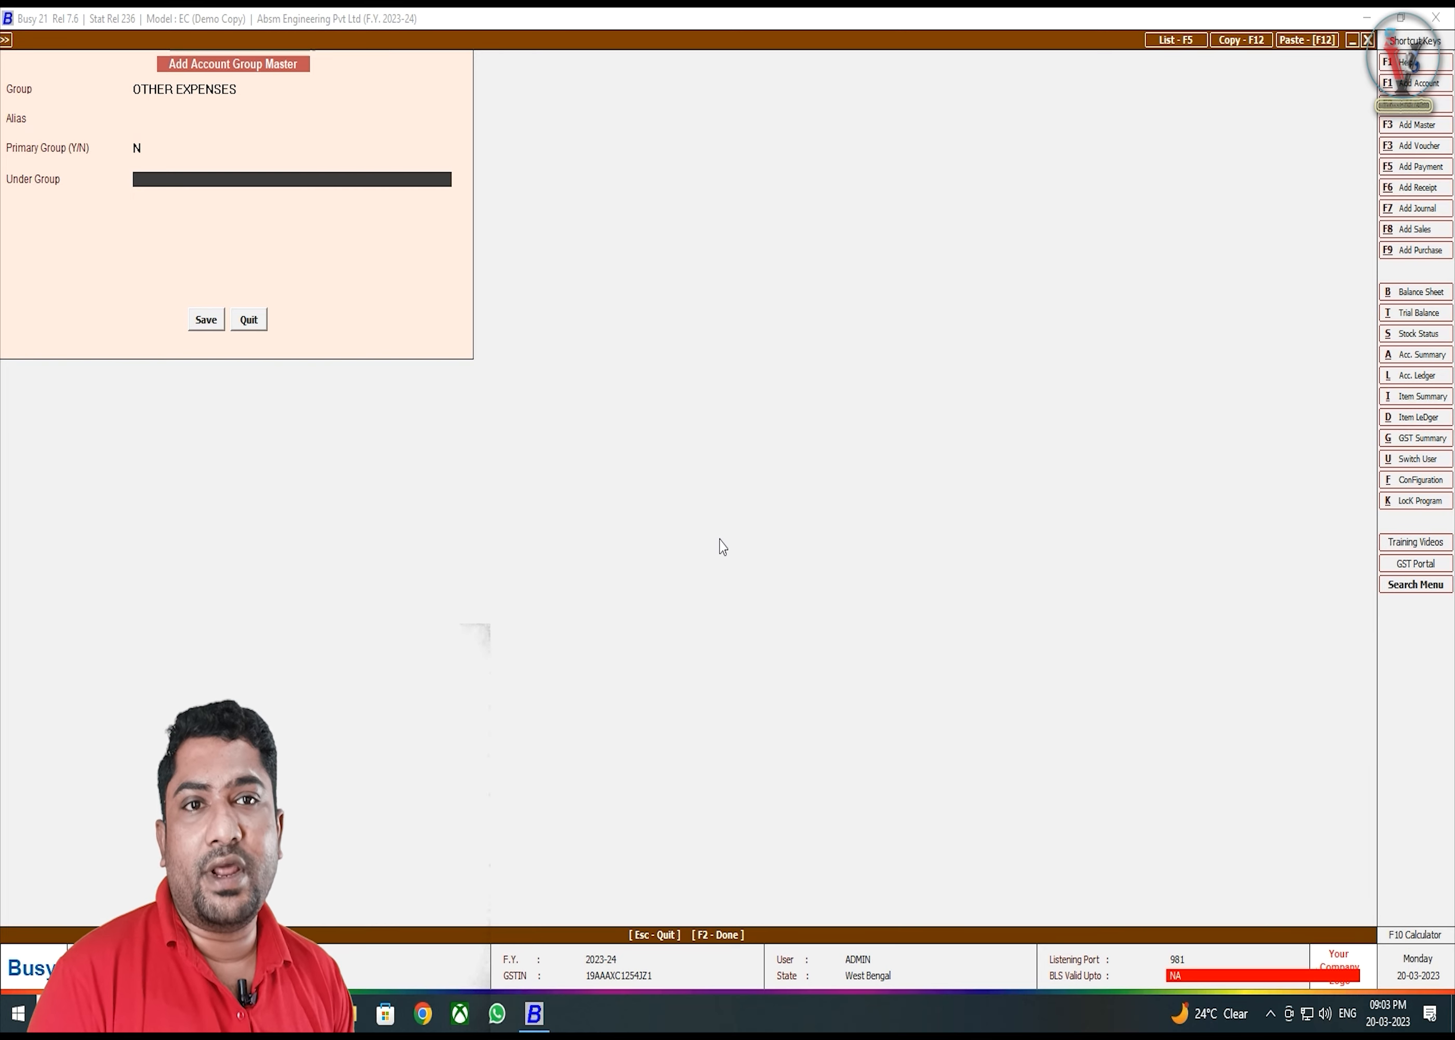
type("IN")
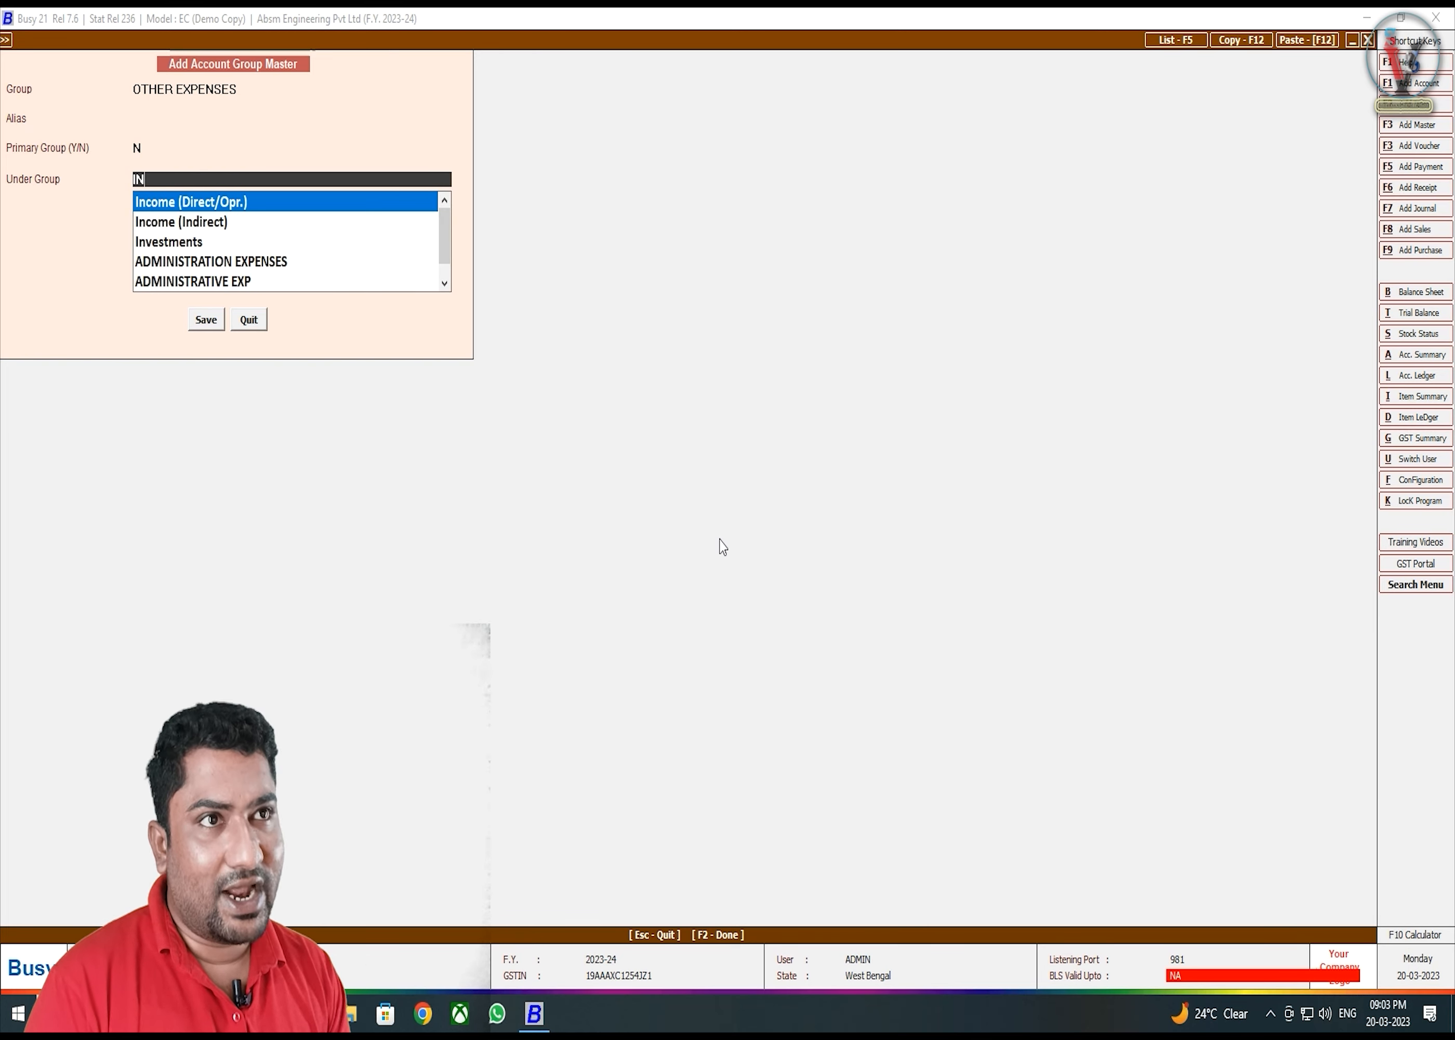
type("D")
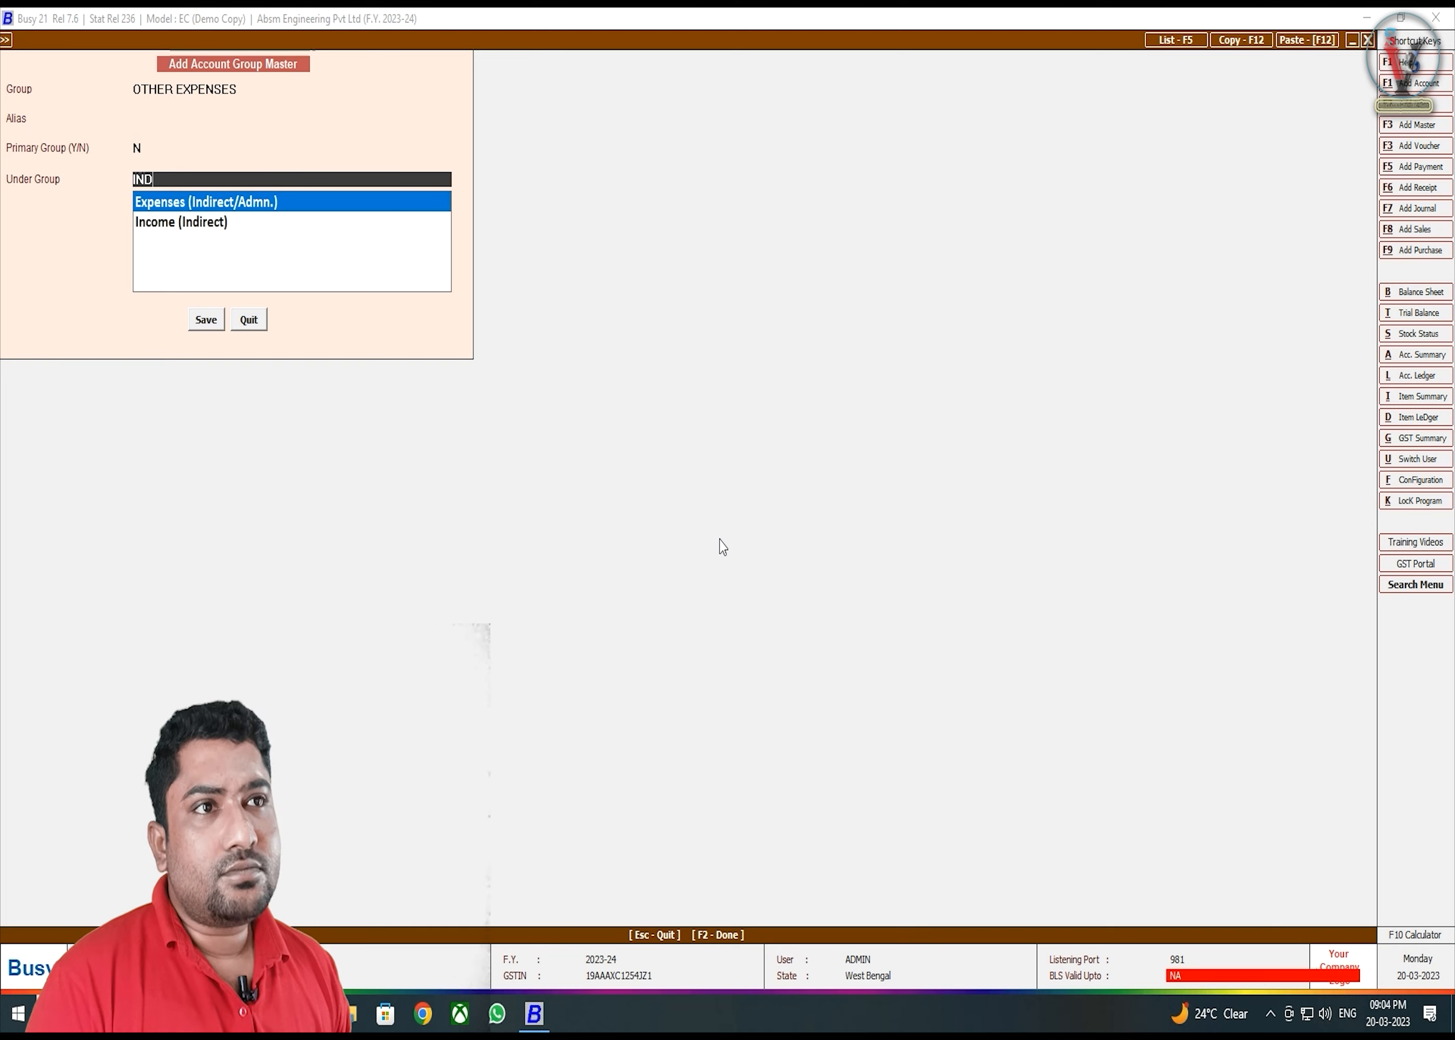
key("Return")
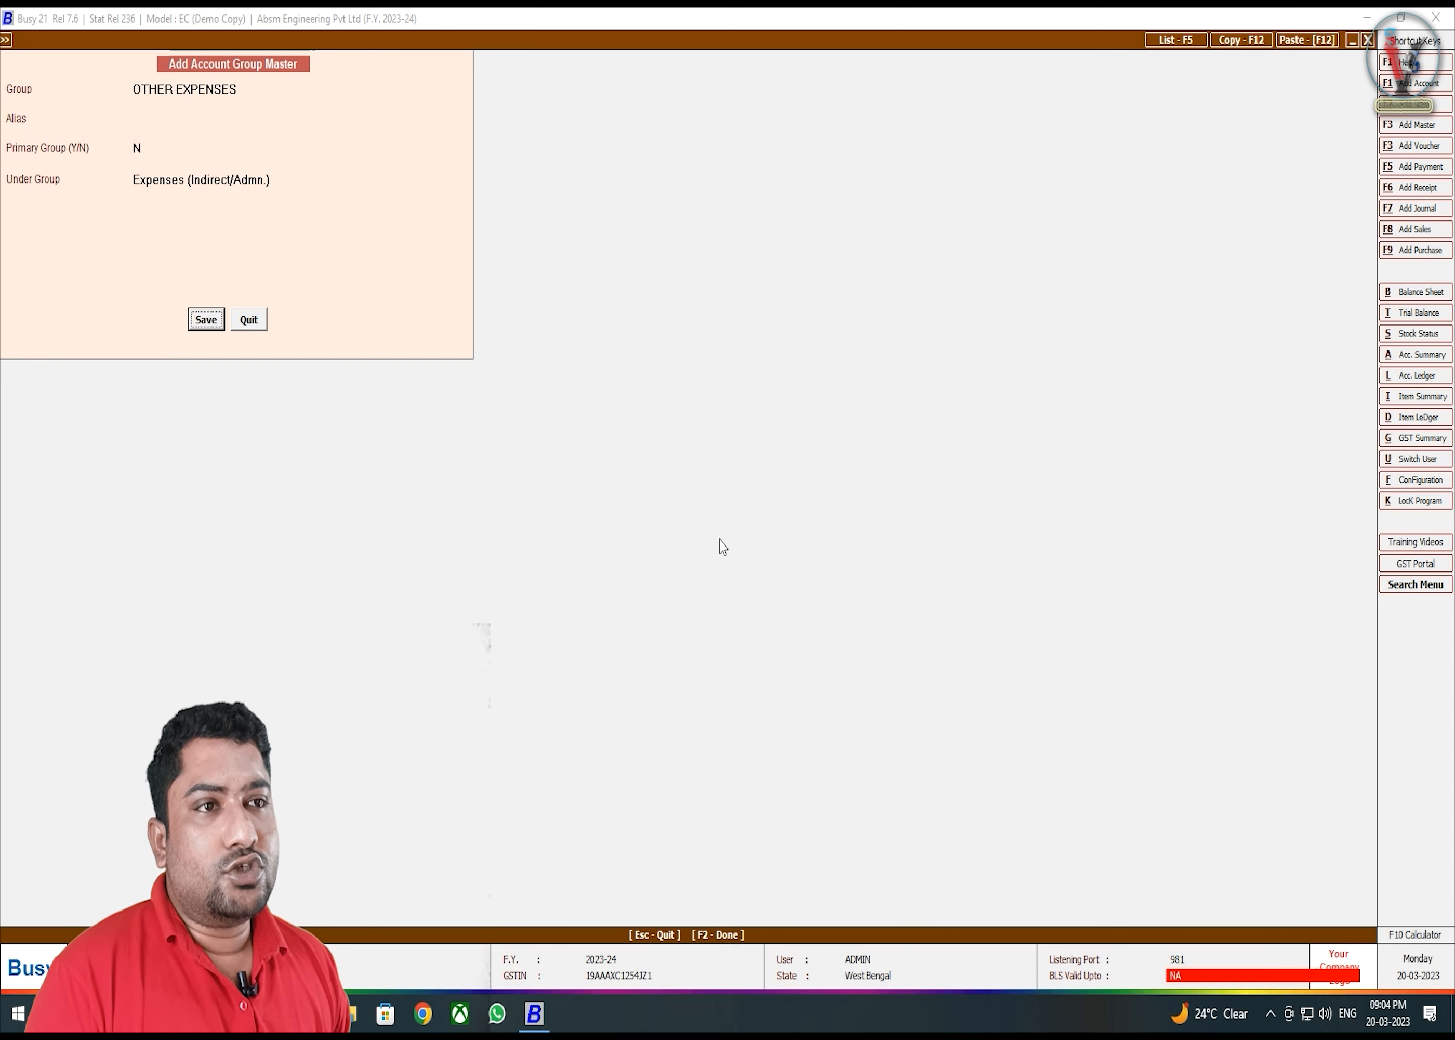
key("Return")
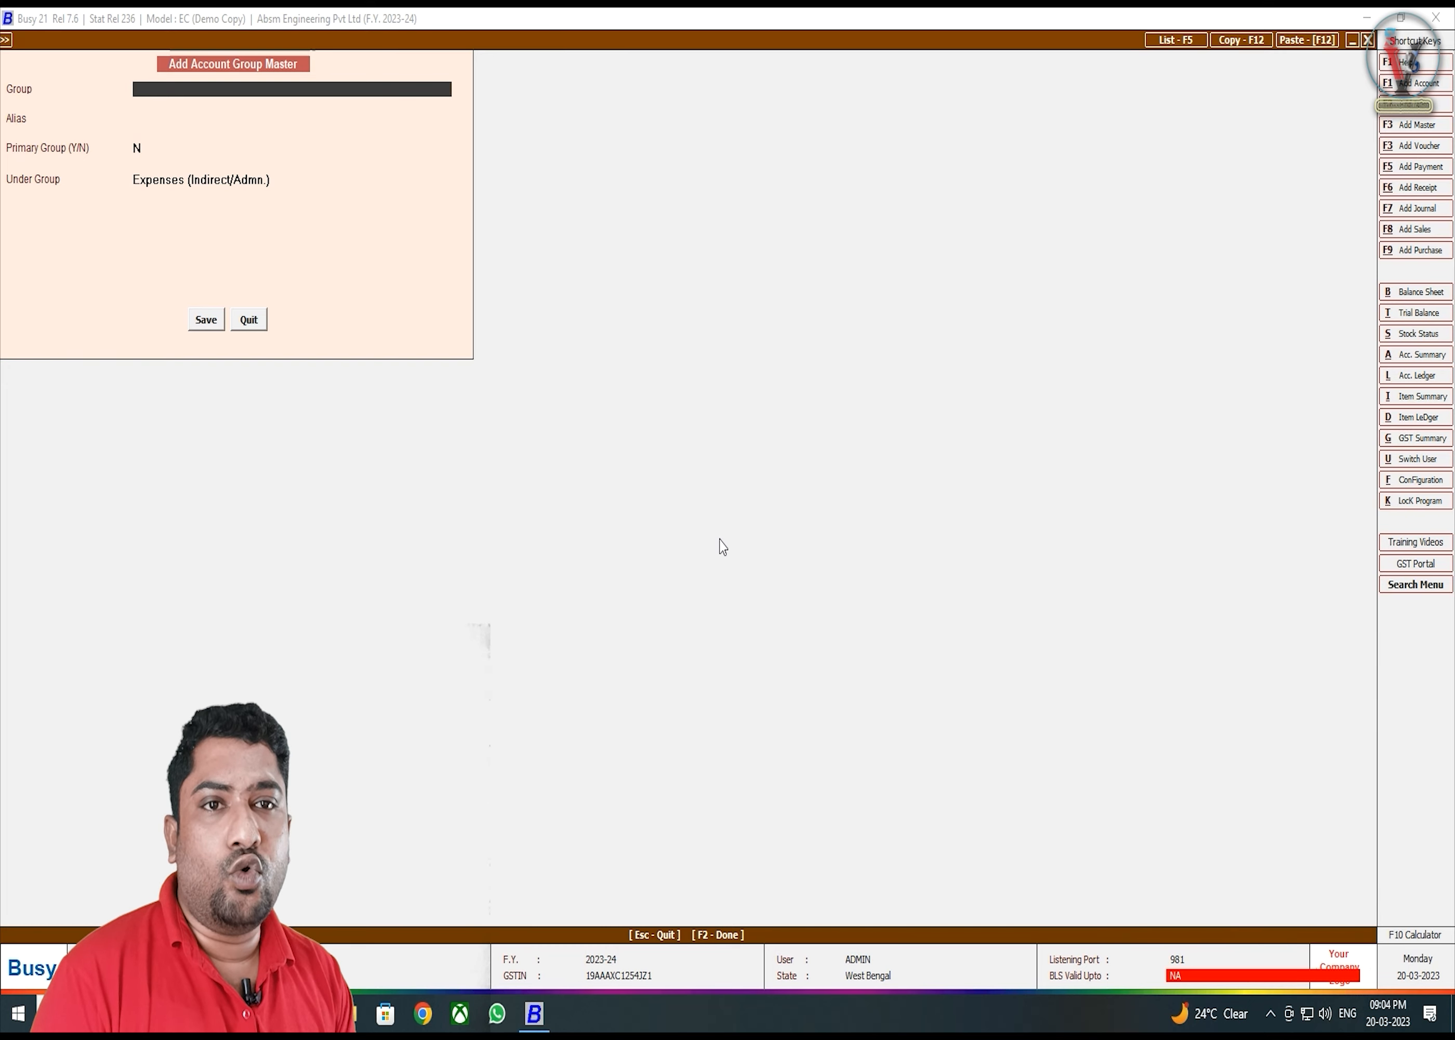
key("Escape")
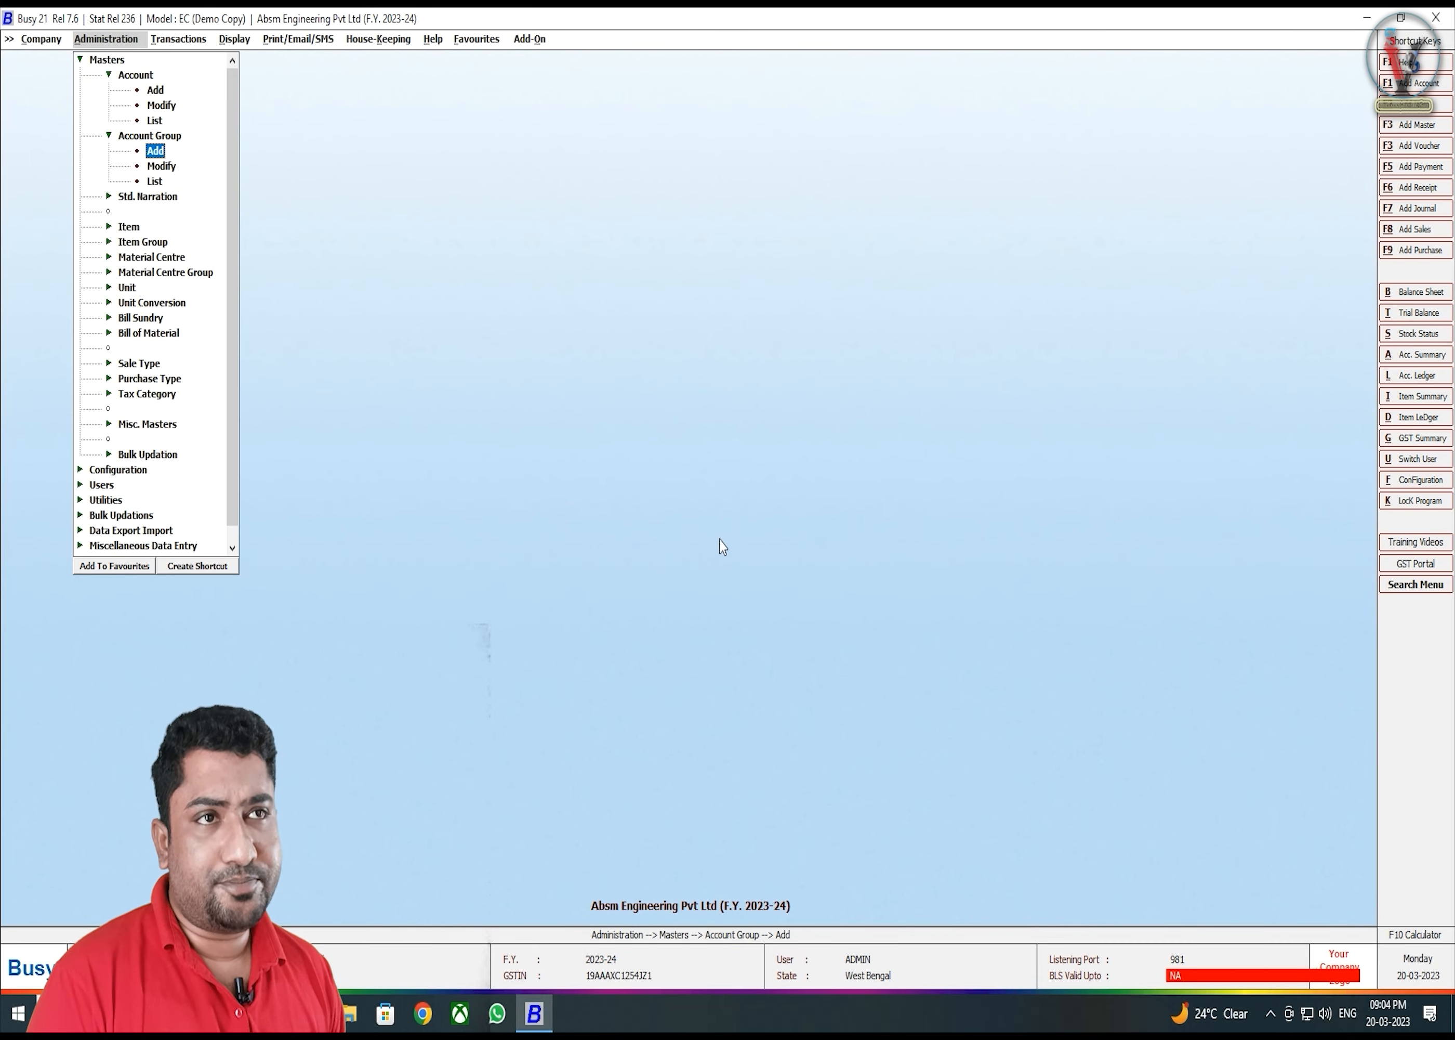
key("Up")
key("Up")
key("Up")
key("Up")
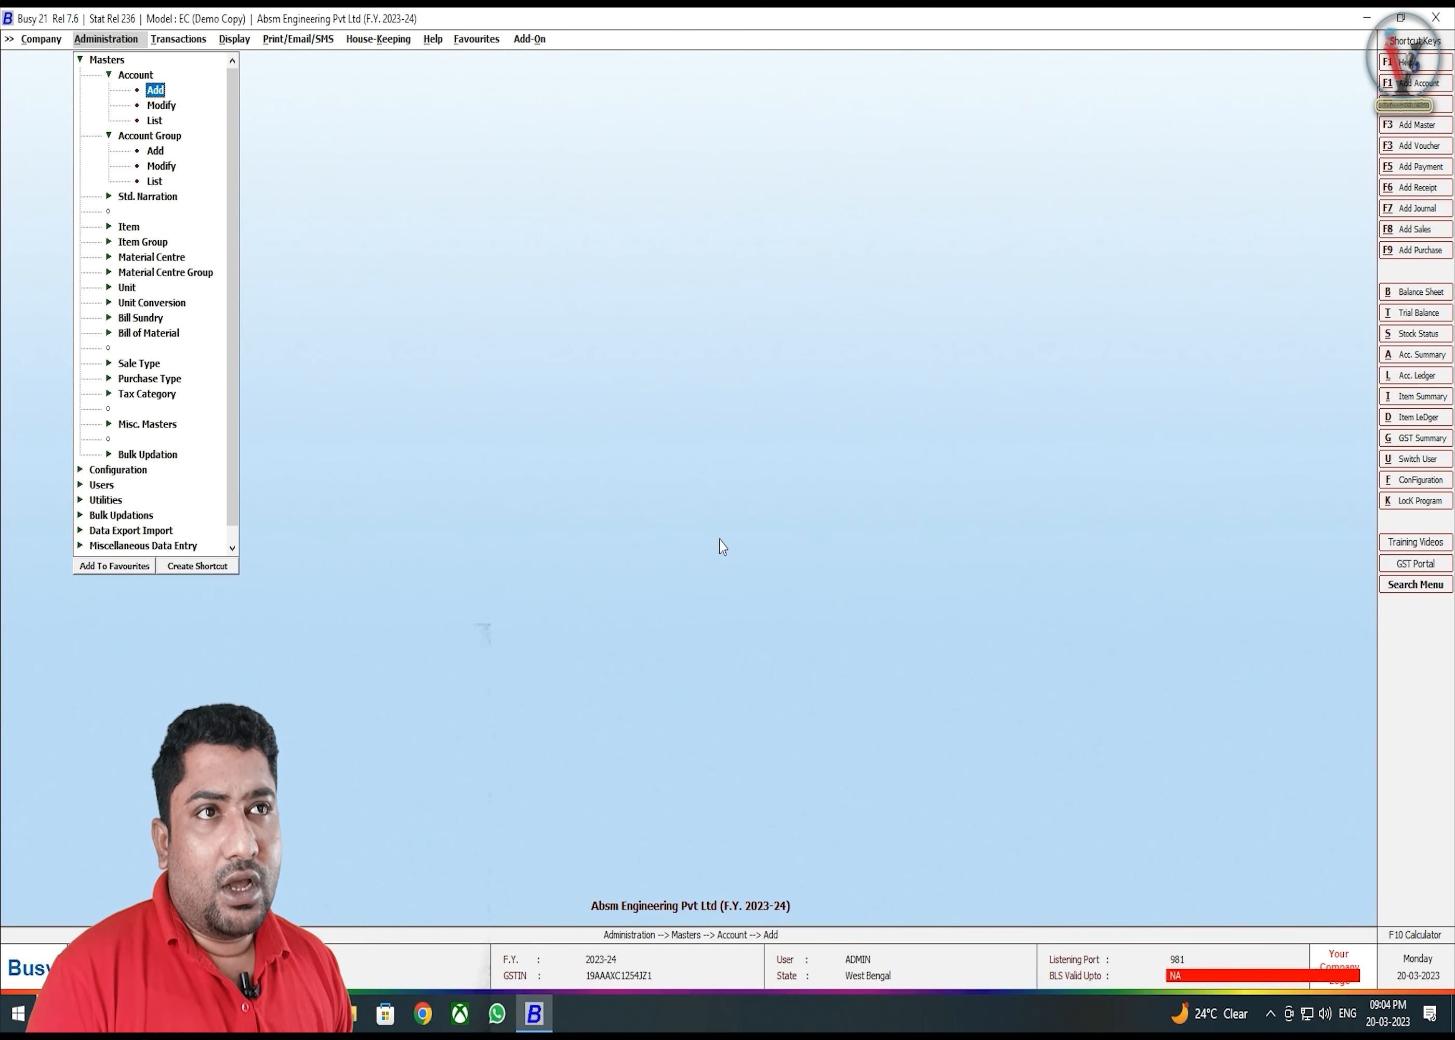